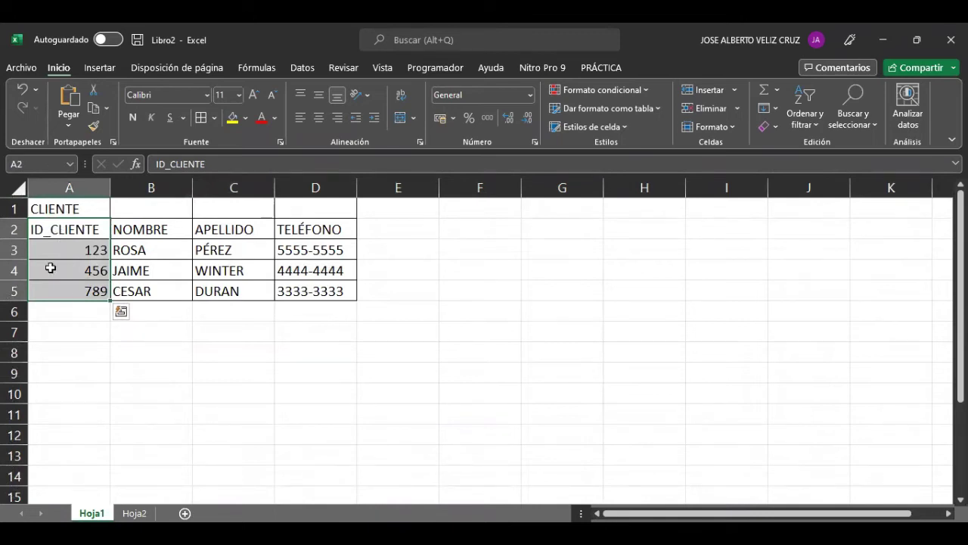
Cut the ID_CLIENTE column A from the CLIENTE table.
right_click(70, 185)
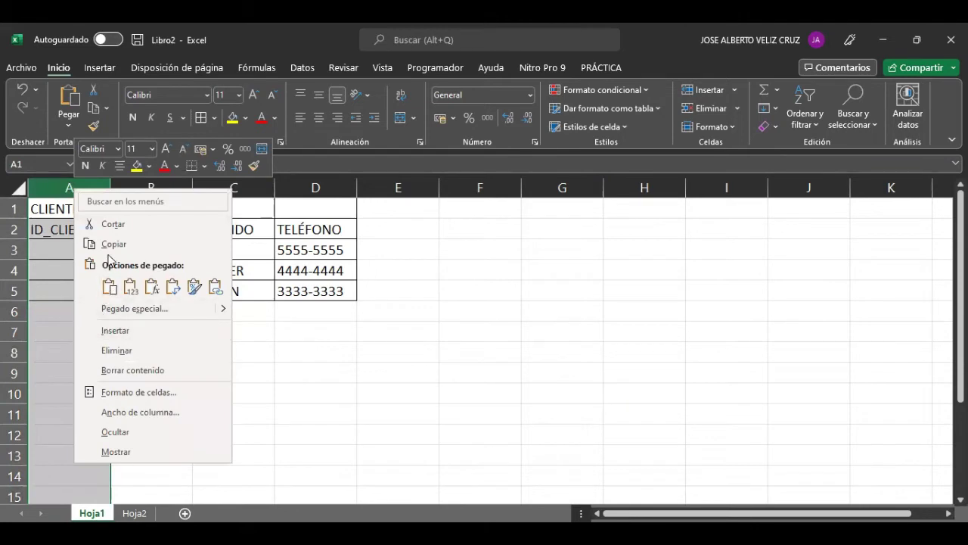
click(110, 223)
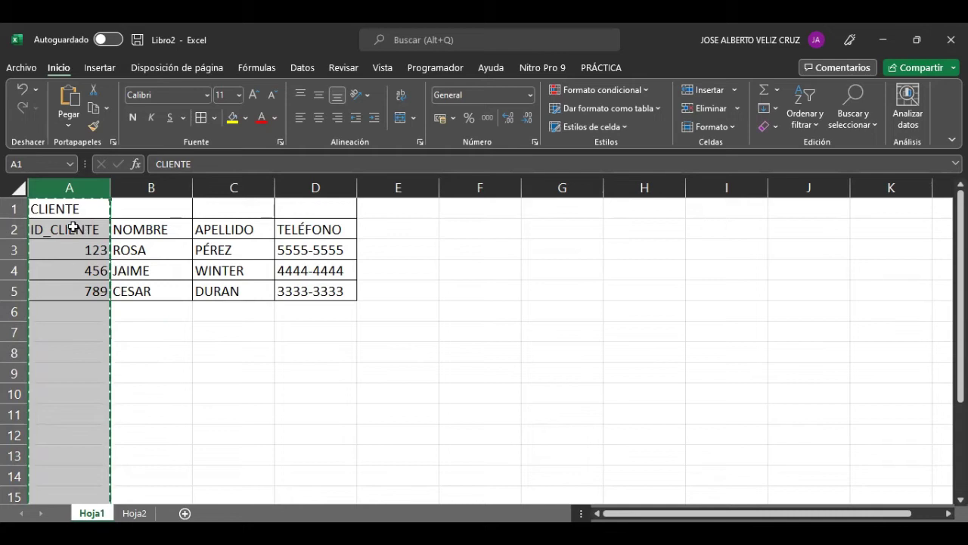
click(231, 345)
Copy the NOMBRE, APELLIDO and TELÉFONO data into cell B2 of a new sheet.
drag(141, 208, 302, 283)
key(ctrl+c)
click(185, 513)
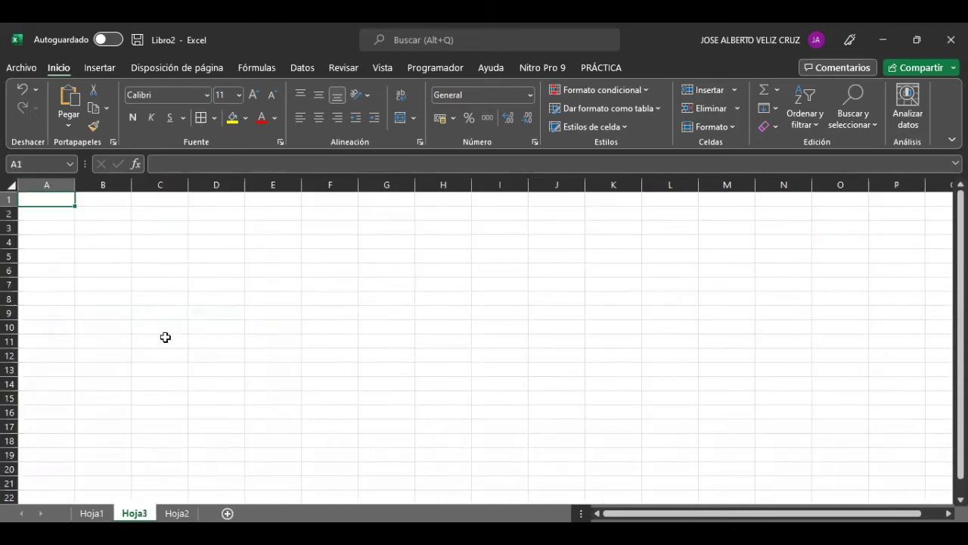
click(113, 217)
key(ctrl+v)
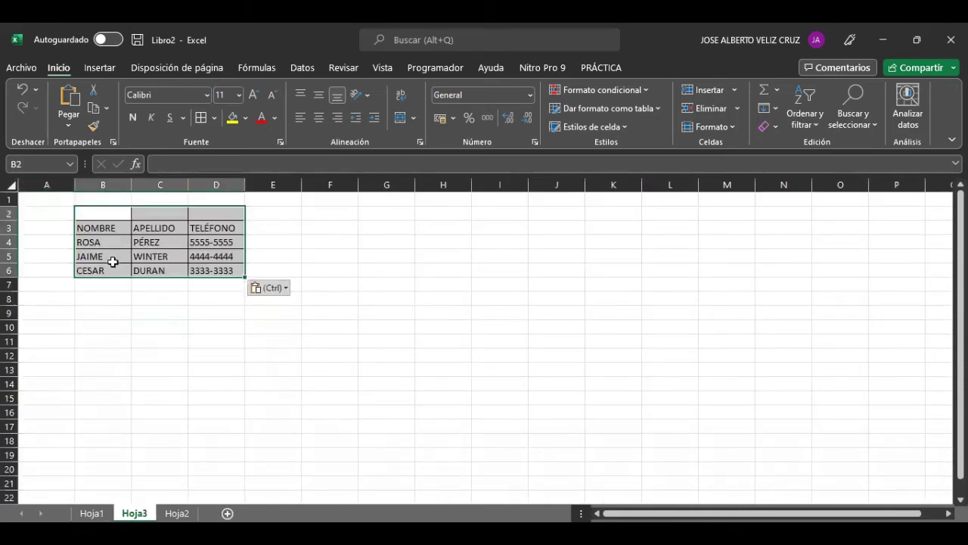
click(270, 325)
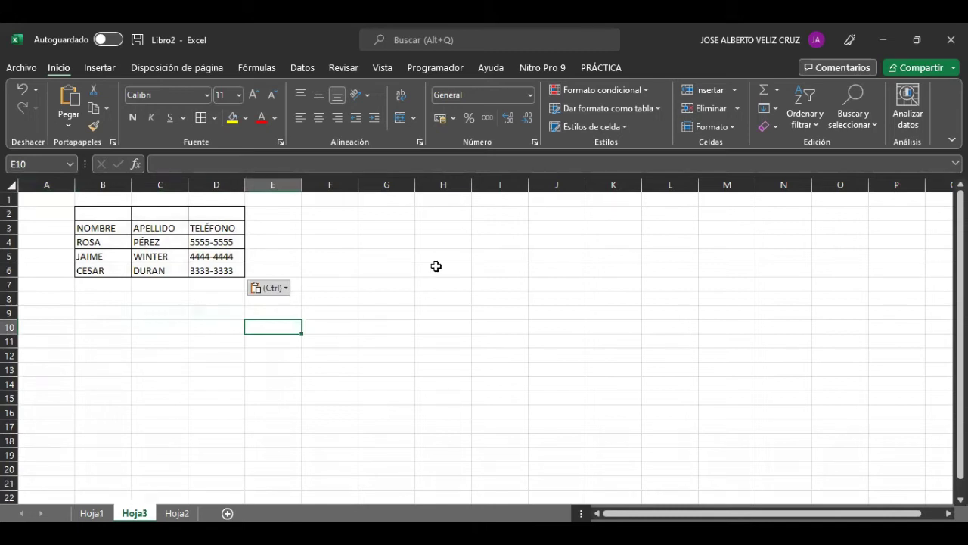
click(403, 215)
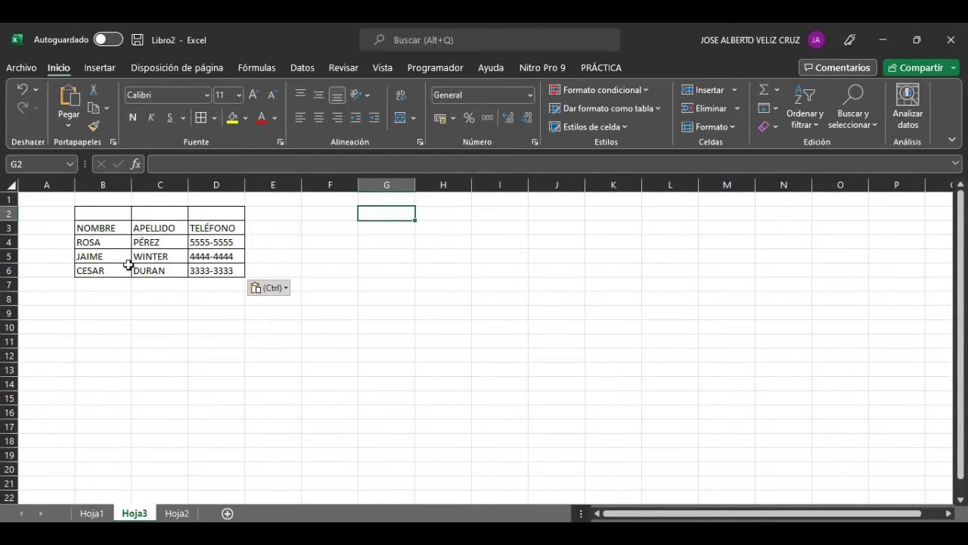
Add a bottom row ROSA, PÉREZ, 6666-6666 to the Hoja3 table and select the whole table.
click(97, 285)
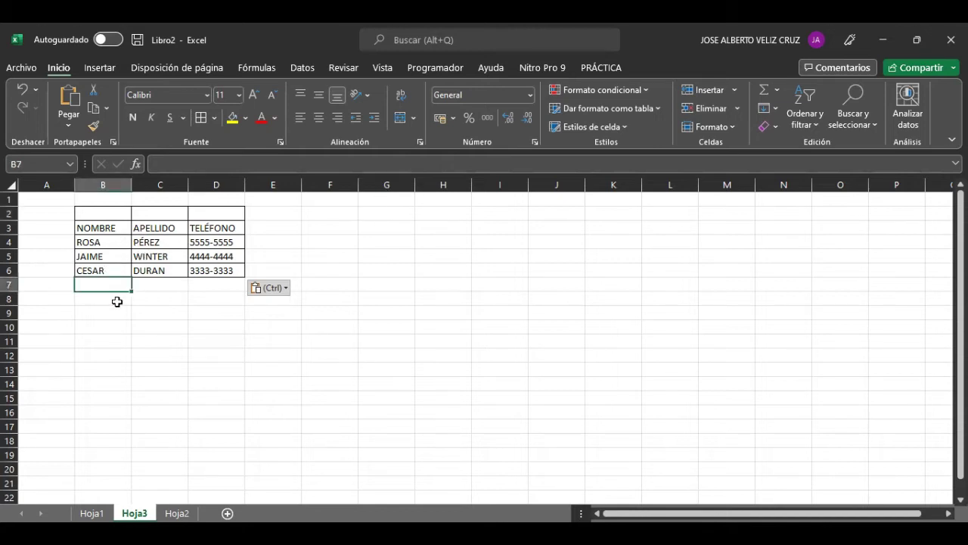
text(ROSA)
key(Tab)
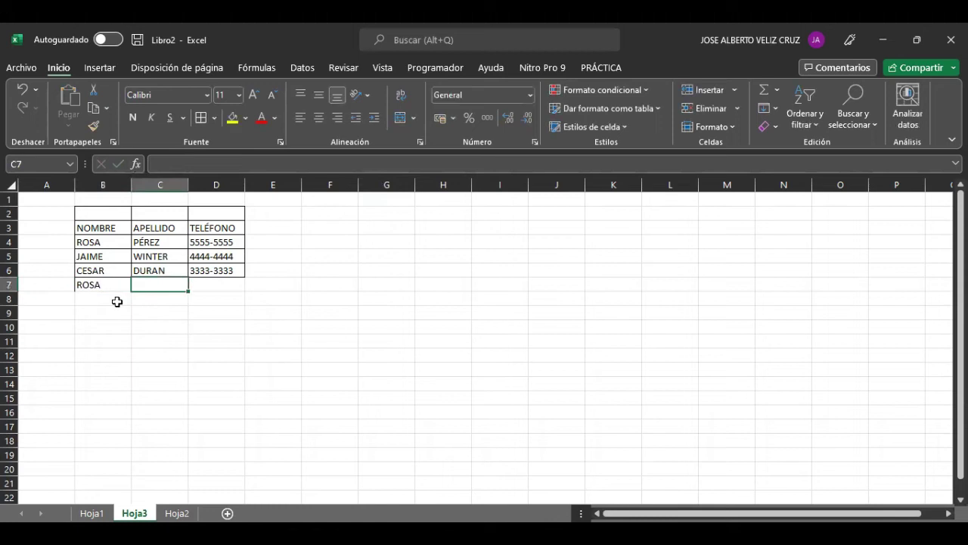
text(PÉREZ)
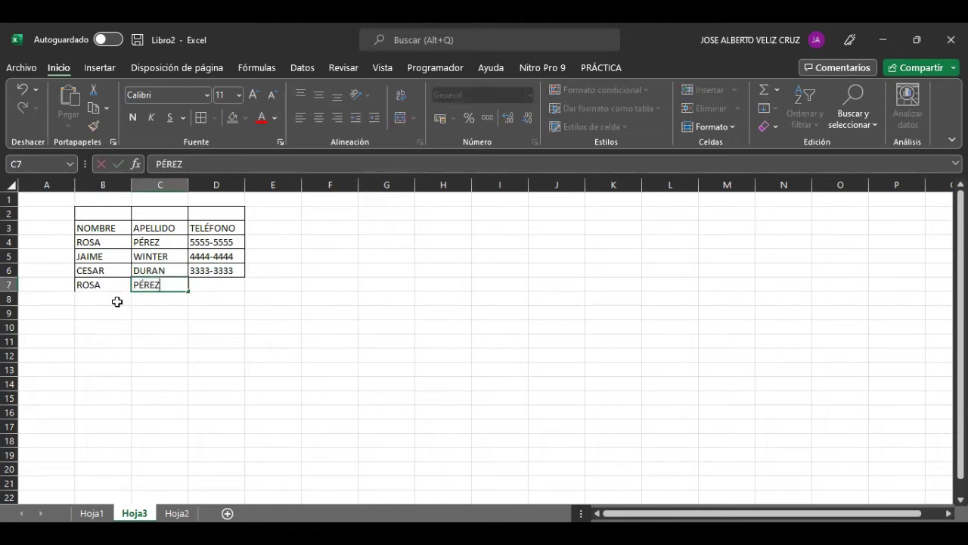
key(Tab)
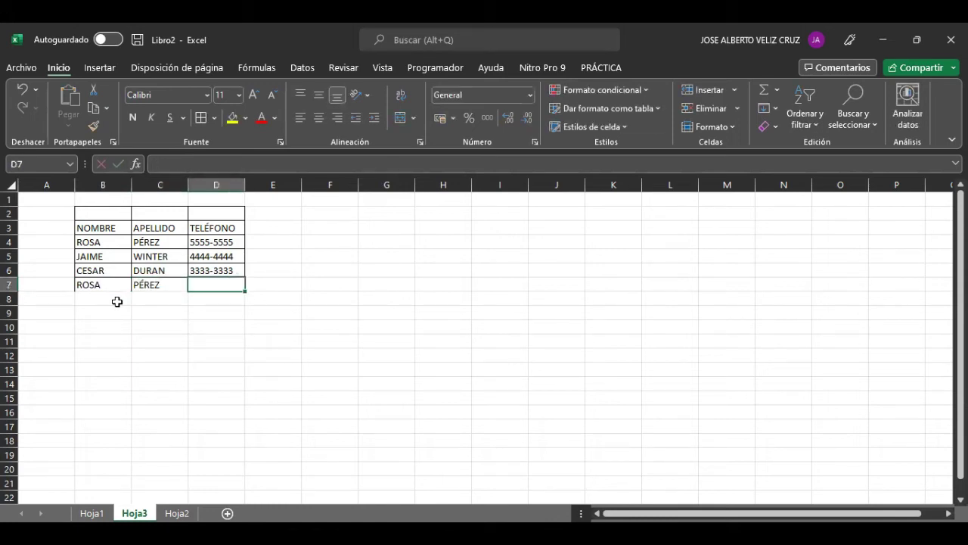
text(6666-6666)
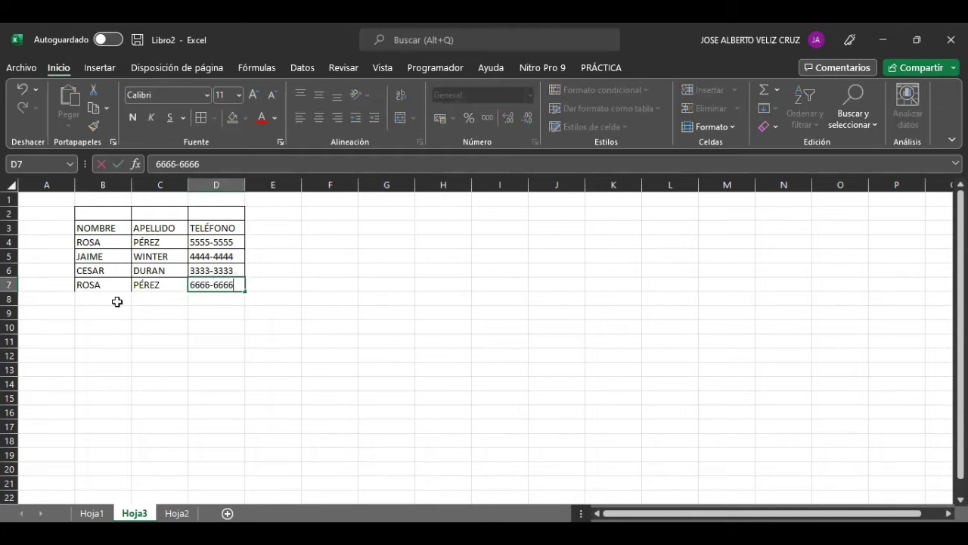
key(Return)
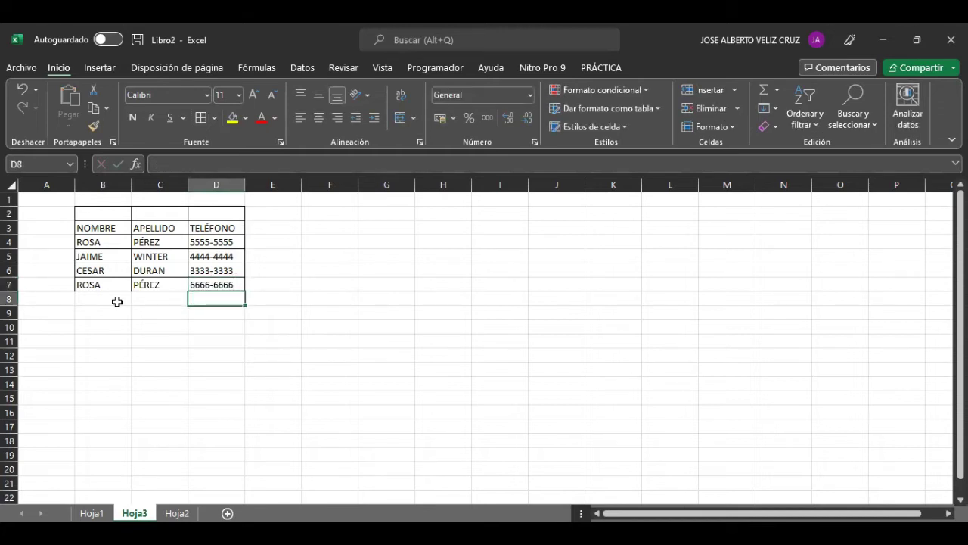
drag(96, 216, 213, 282)
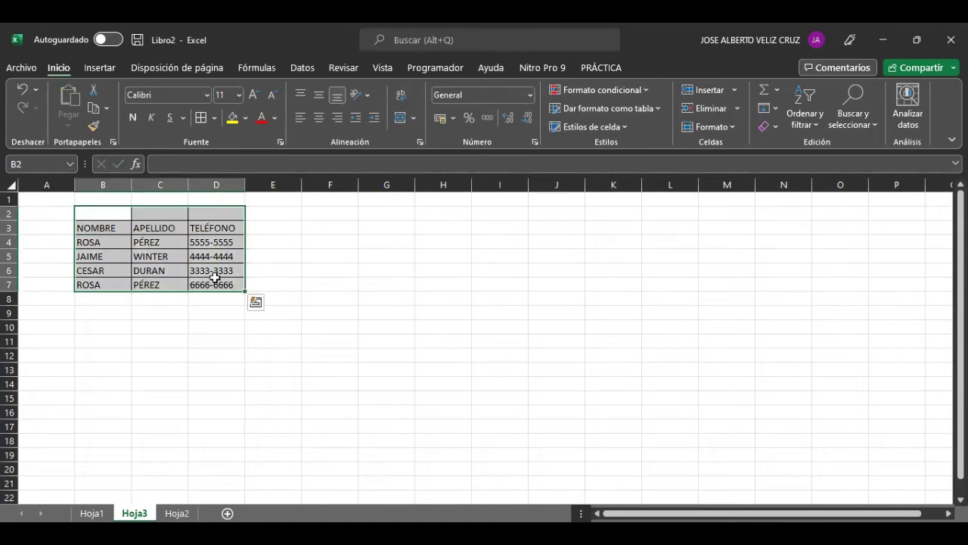
click(167, 310)
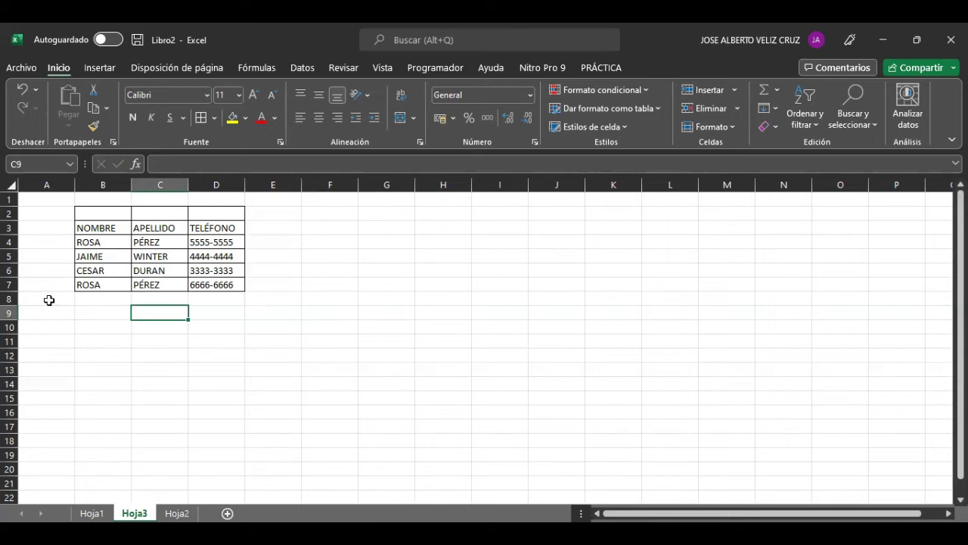
Put an ID header in column A beside NOMBRE, clearing the duplicate ID entry.
click(44, 215)
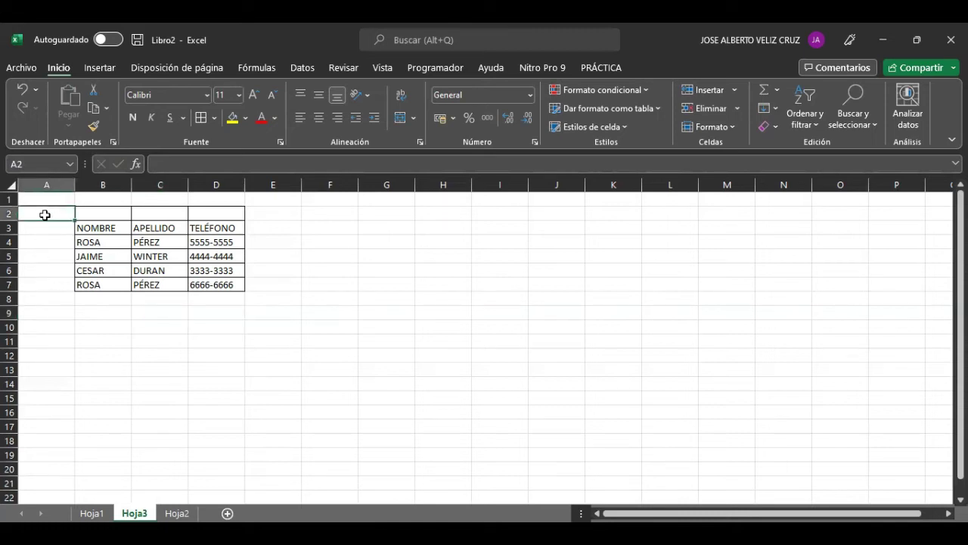
text(ID)
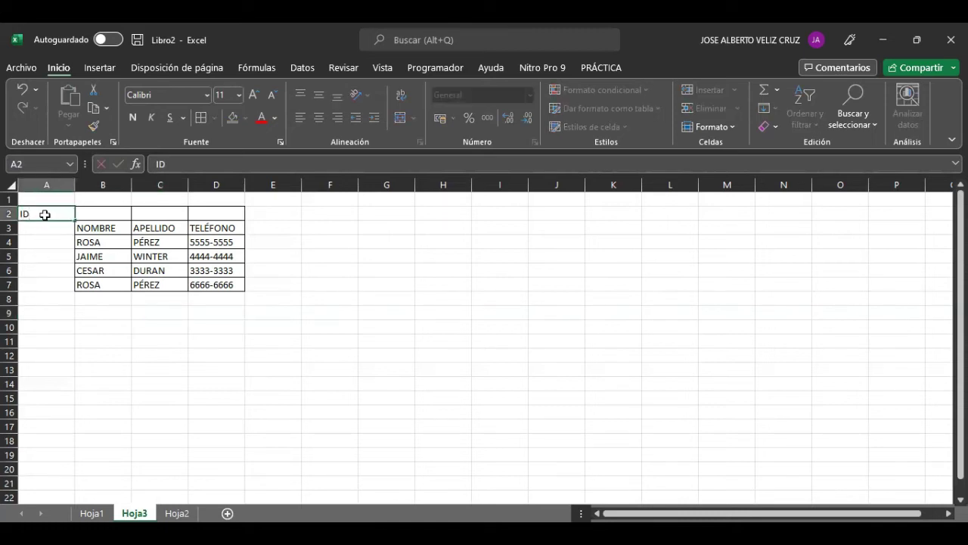
key(Return)
text(ID)
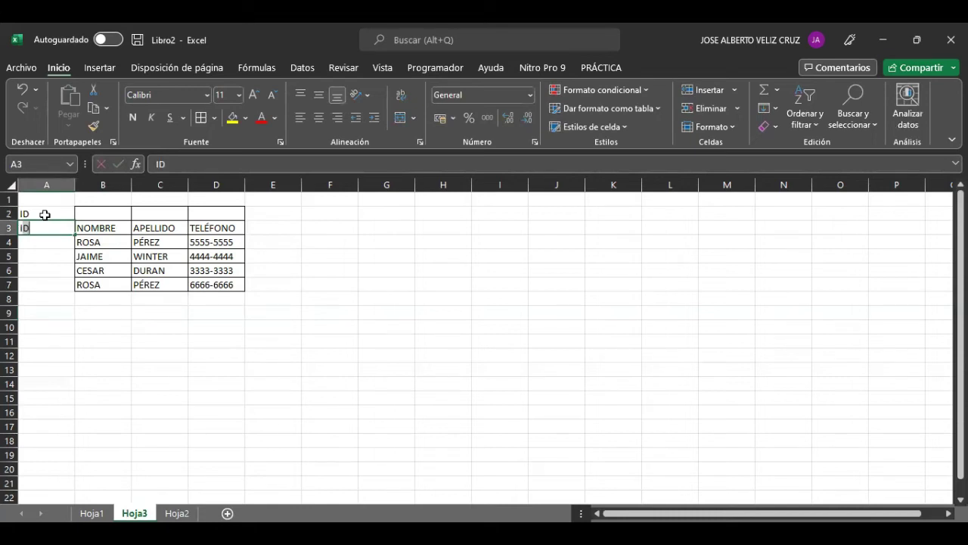
click(45, 215)
key(Tab)
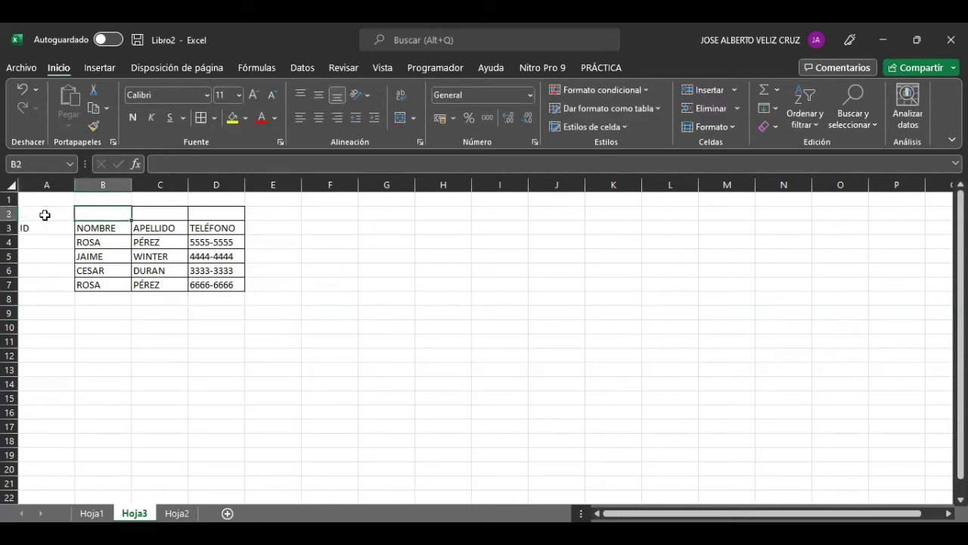
click(45, 214)
key(Down)
key(Down)
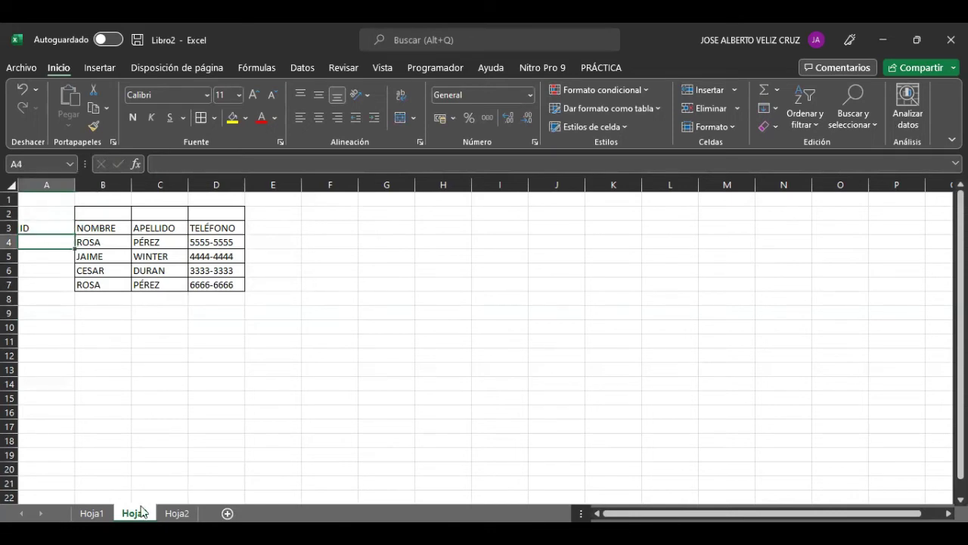
Return to Hoja1 and select customer rows 3, 4 and 5 of the CLIENTE table.
click(93, 513)
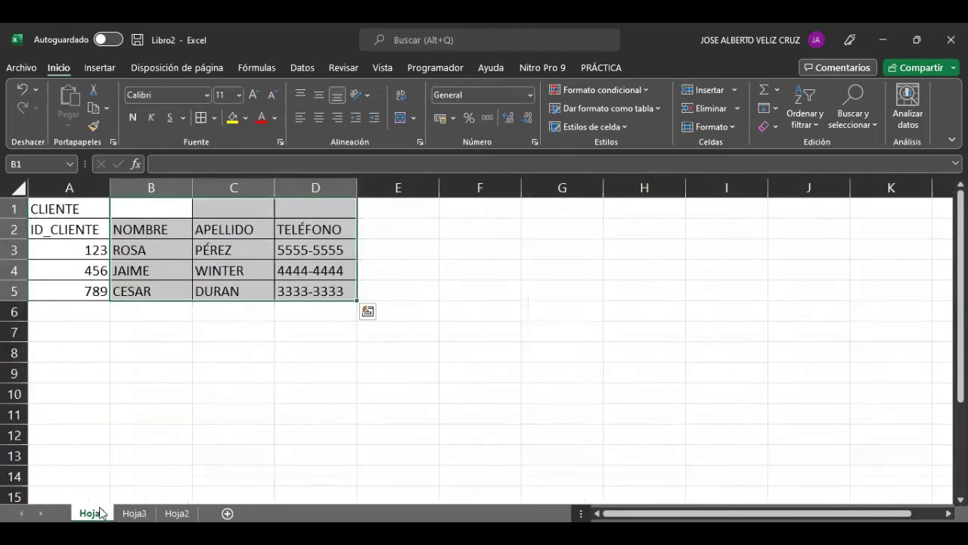
click(66, 250)
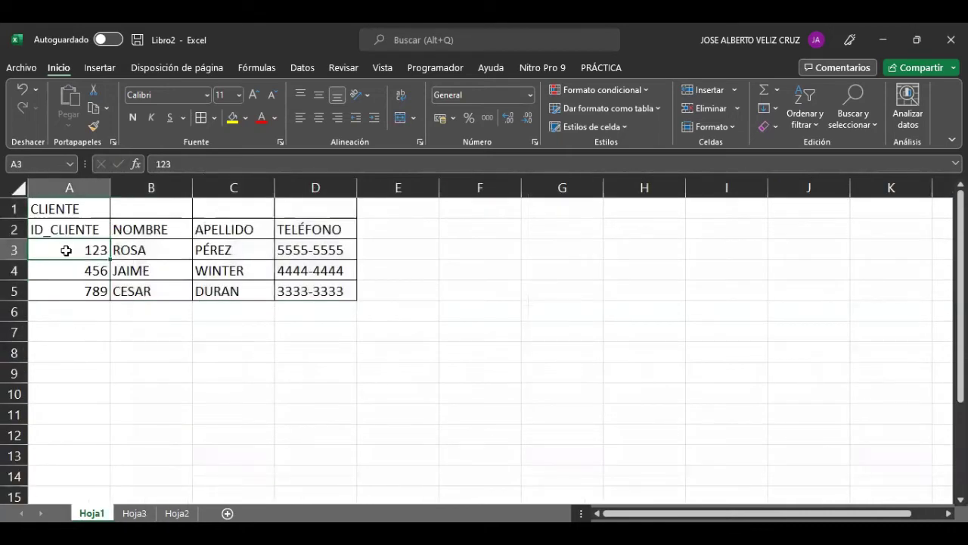
click(13, 250)
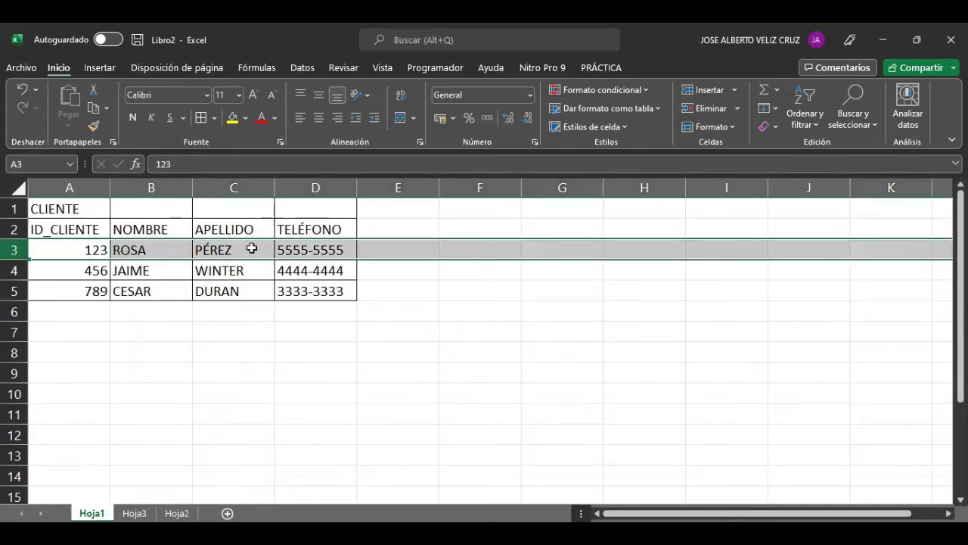
click(14, 270)
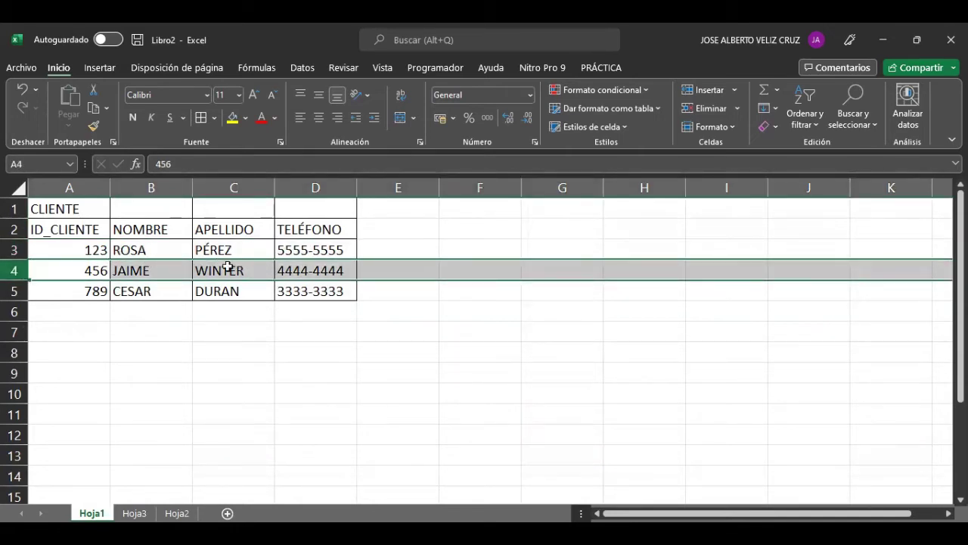
click(13, 292)
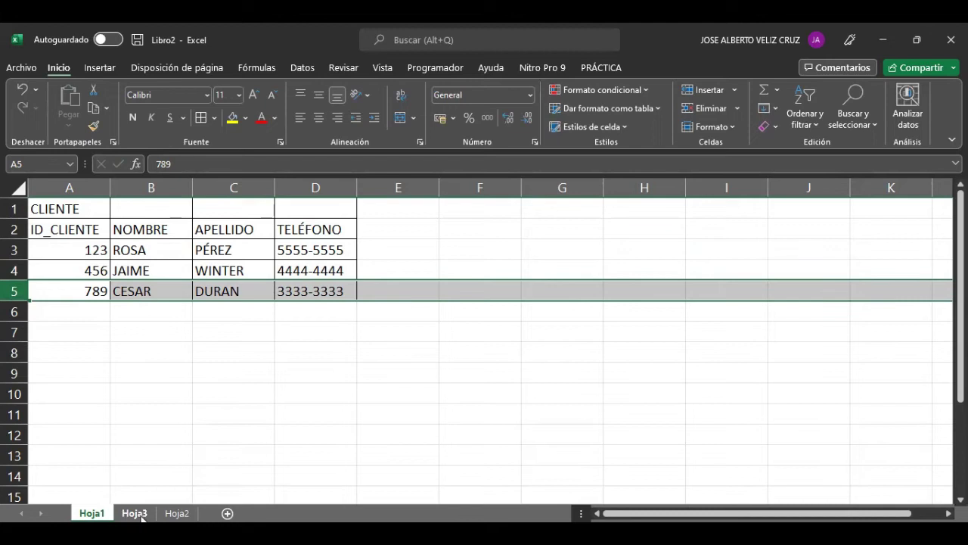
On Hoja3, compare the repeated ROSA row 7 with row 4 and select the ID cells.
click(177, 513)
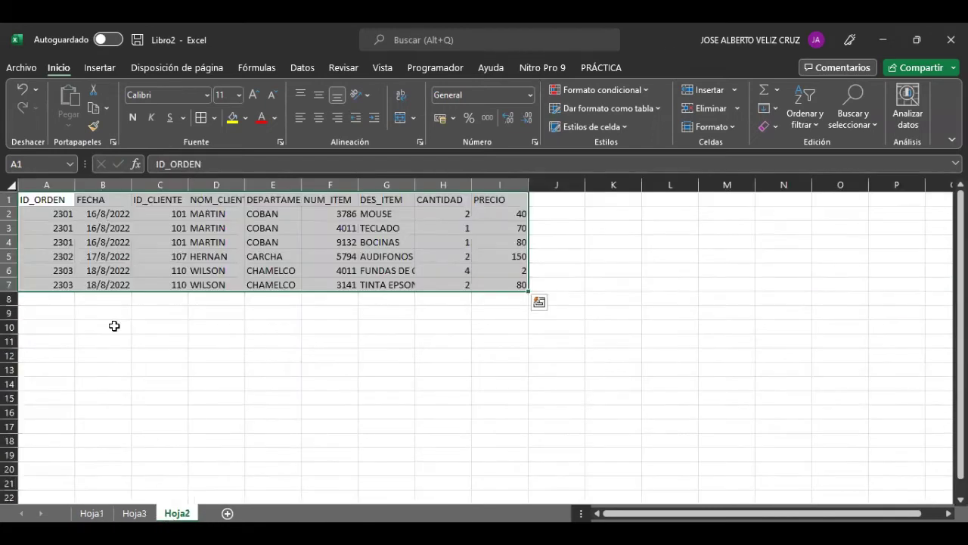
click(135, 512)
drag(93, 285, 203, 284)
drag(114, 240, 201, 241)
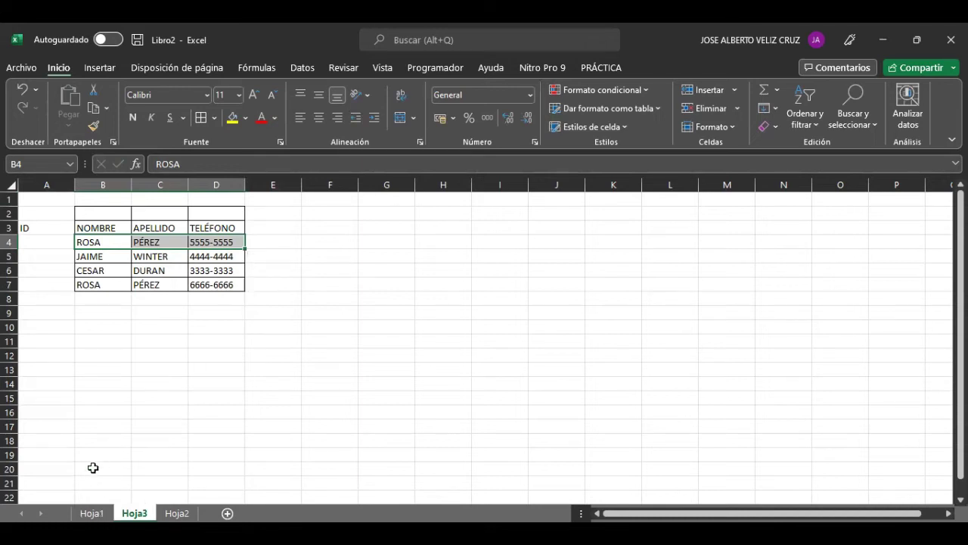
click(133, 383)
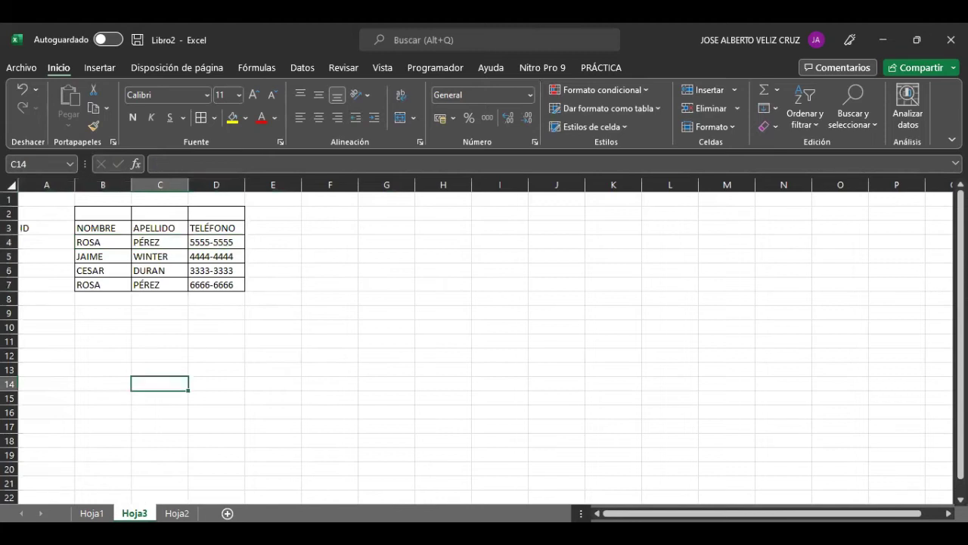
drag(43, 227, 43, 285)
Check the CLIENTE IDs on Hoja1 and the Hoja2 orders, then return to cell A4 on Hoja3.
click(92, 513)
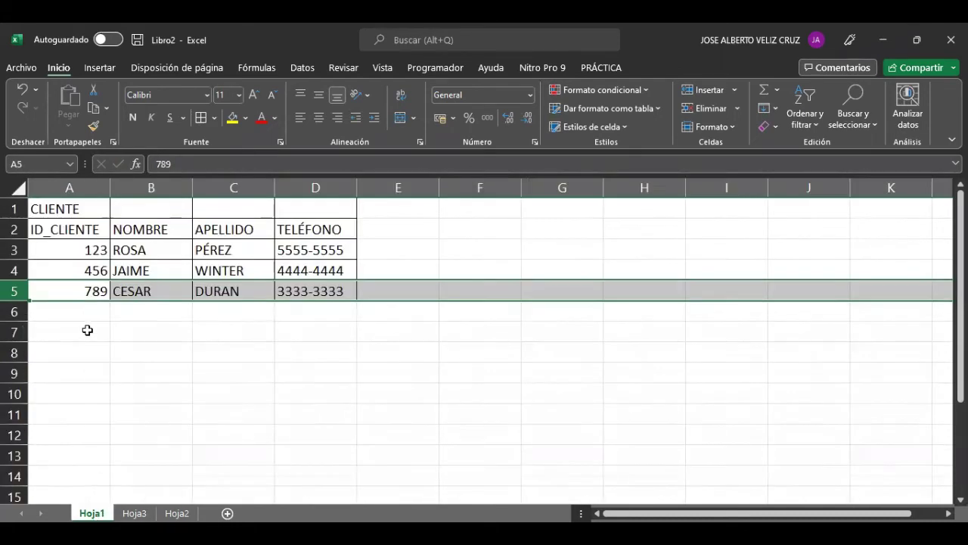
click(214, 344)
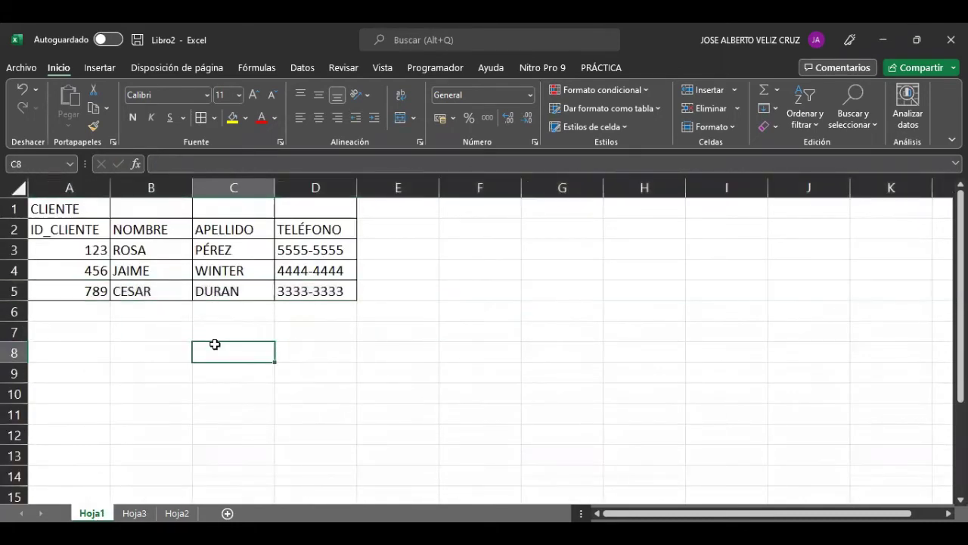
click(135, 513)
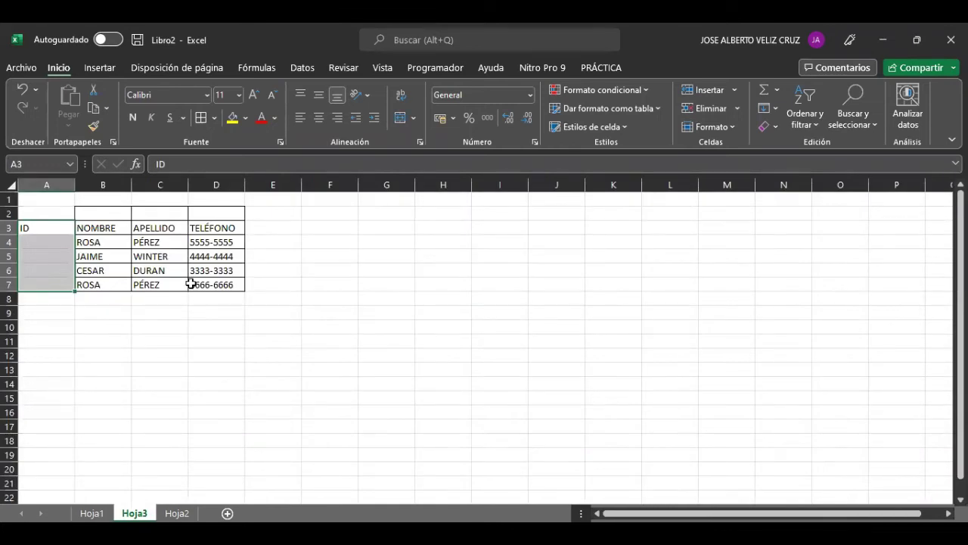
click(45, 216)
click(39, 242)
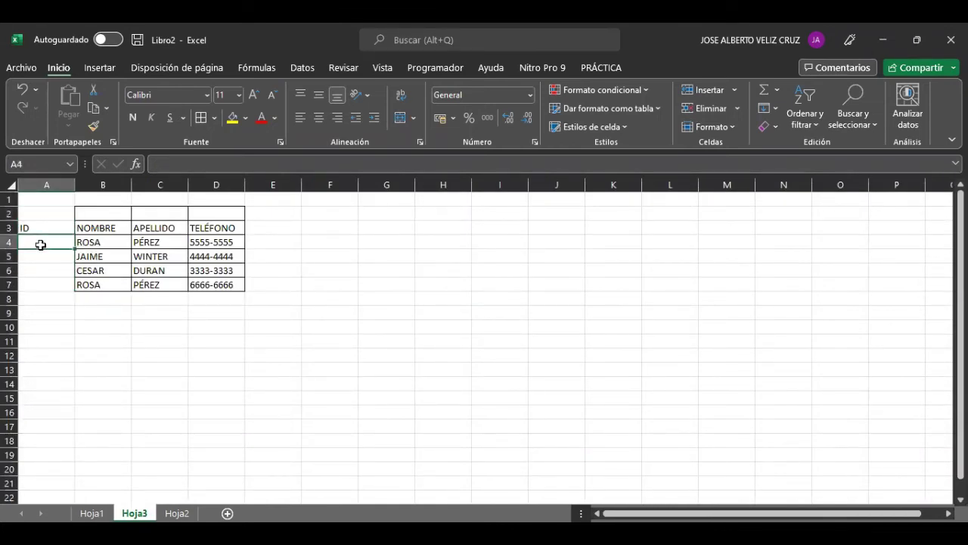
click(88, 514)
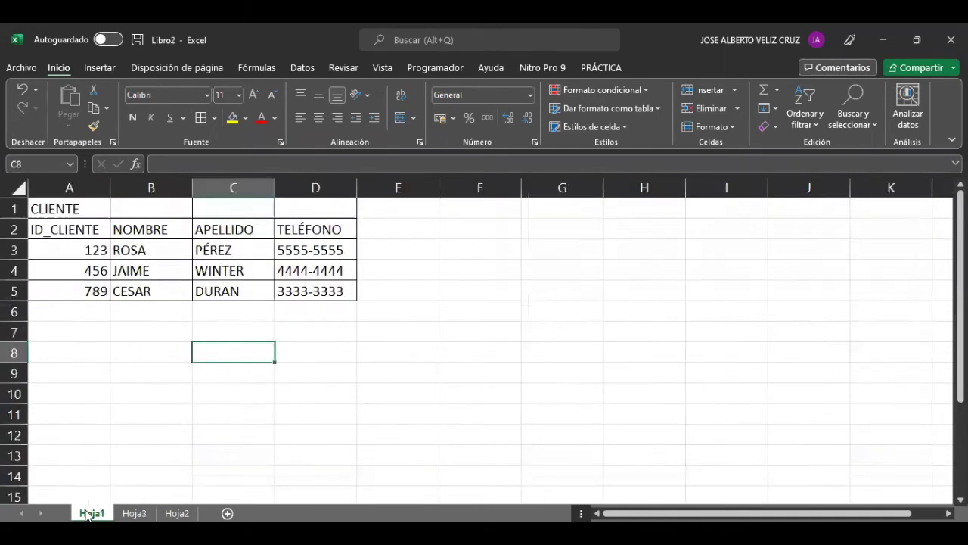
click(179, 513)
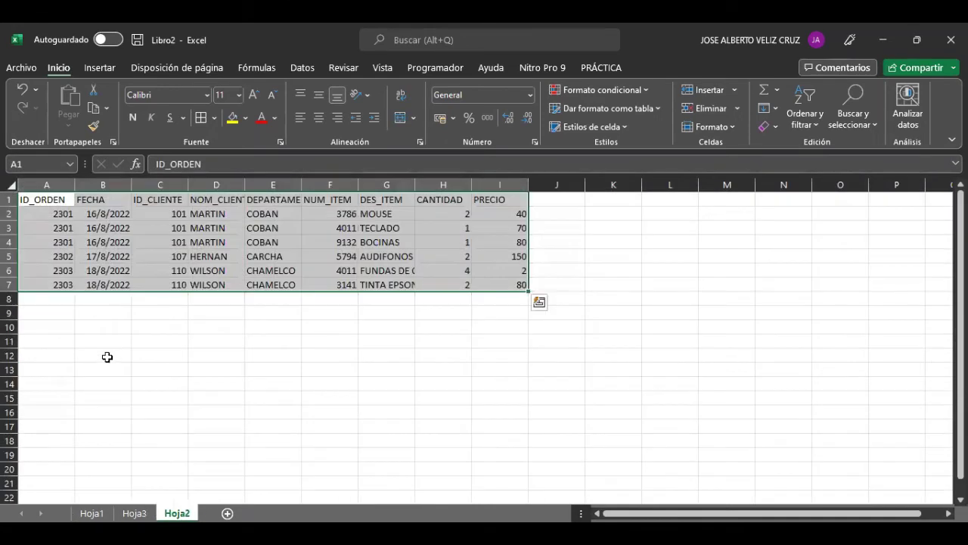
click(133, 514)
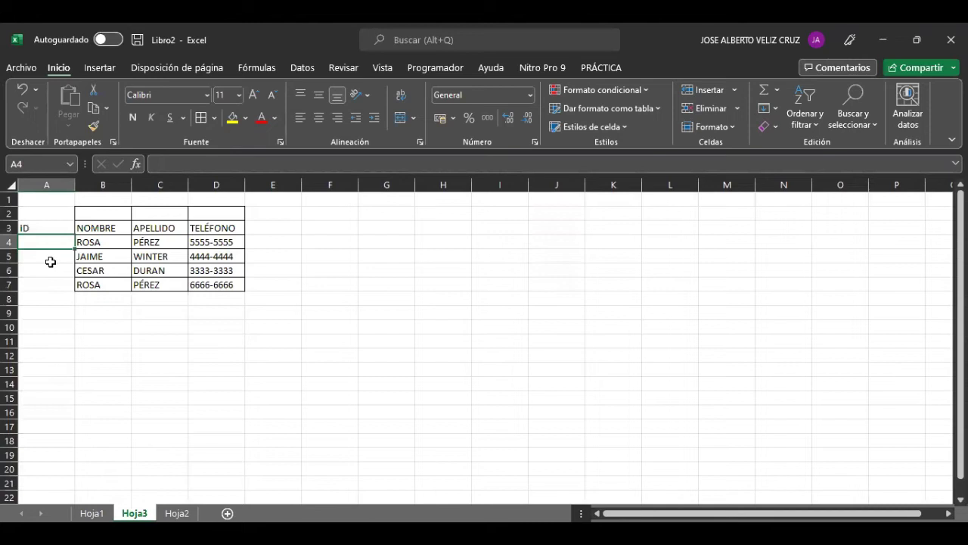
Fill the ID column A4:A7 with 123, 456, 789 and 124.
text(123)
key(Return)
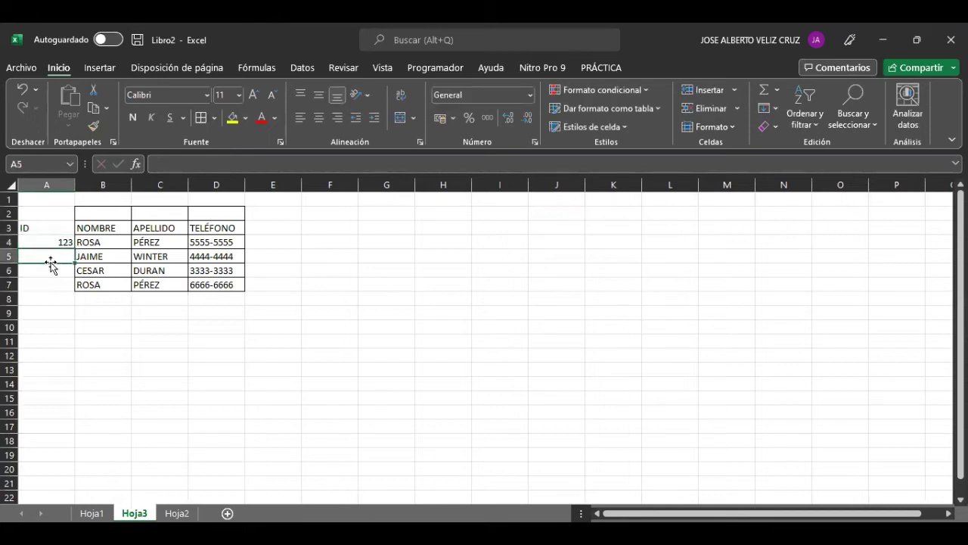
text(456)
key(Return)
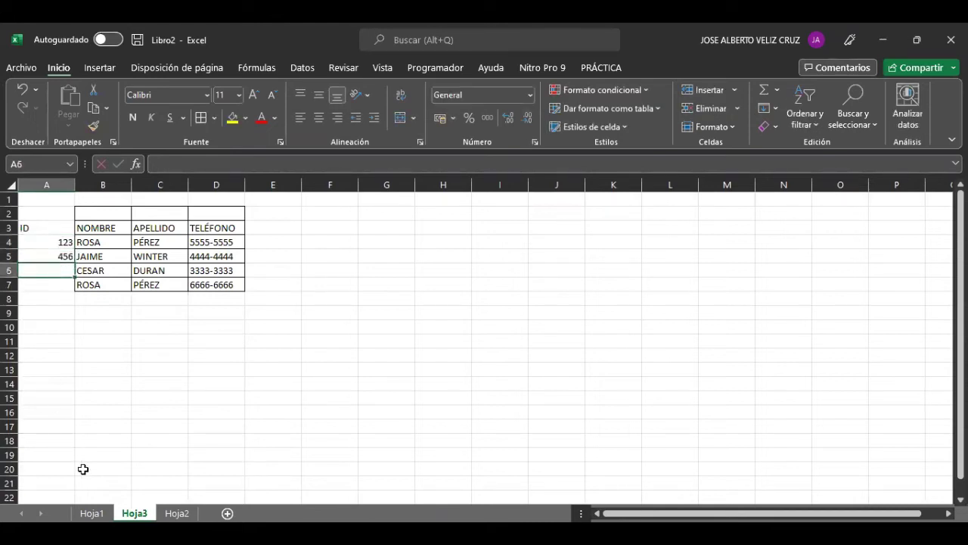
click(90, 514)
click(121, 514)
text(789)
key(Return)
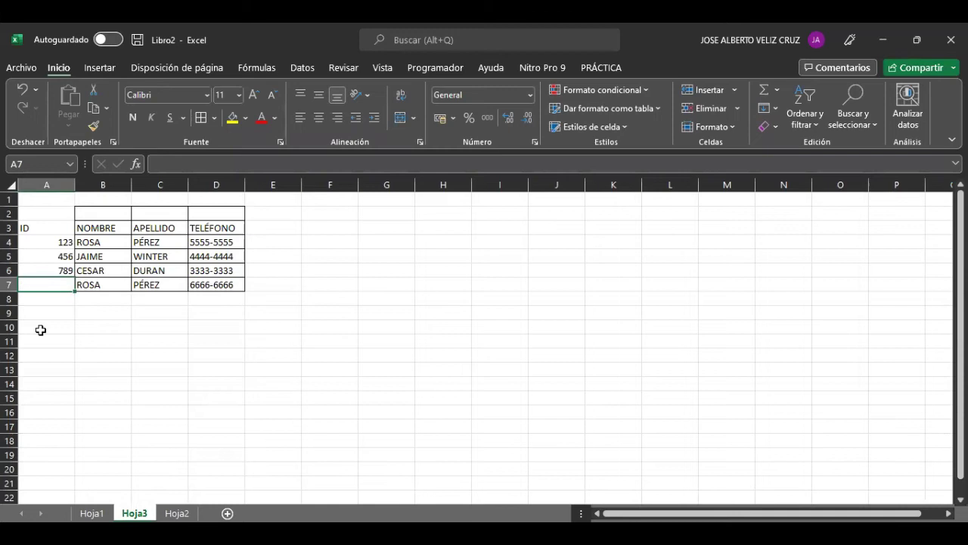
text(124)
key(Return)
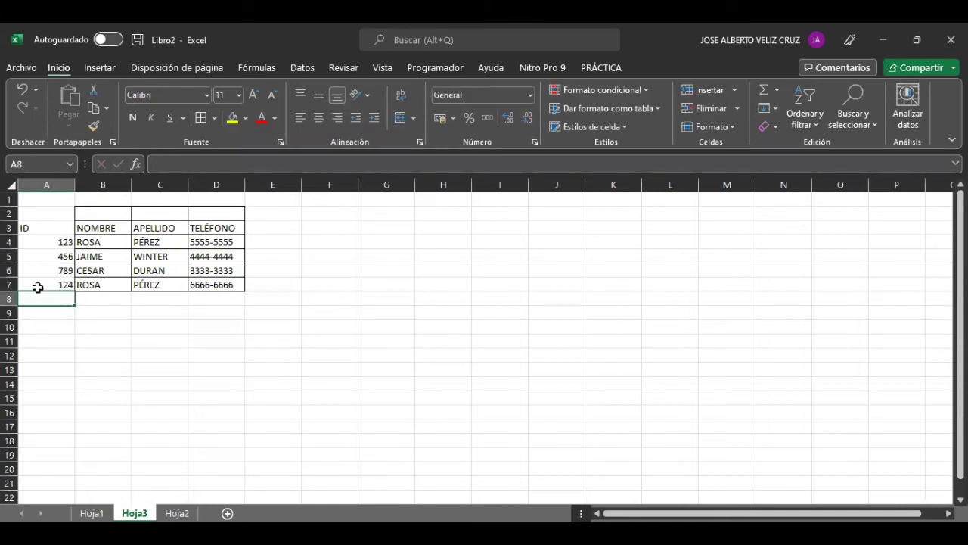
Apply All Borders to the table A3:D7.
drag(41, 227, 223, 284)
click(199, 119)
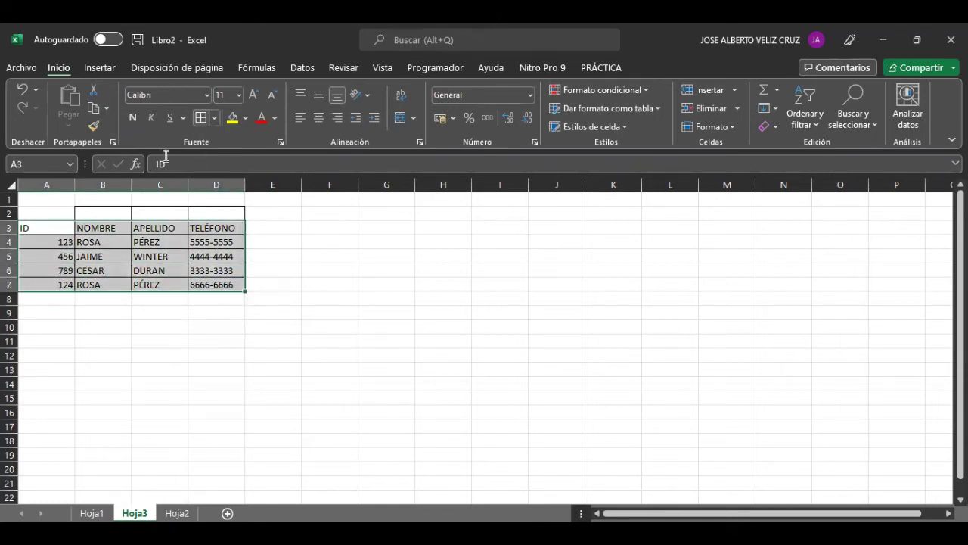
click(120, 309)
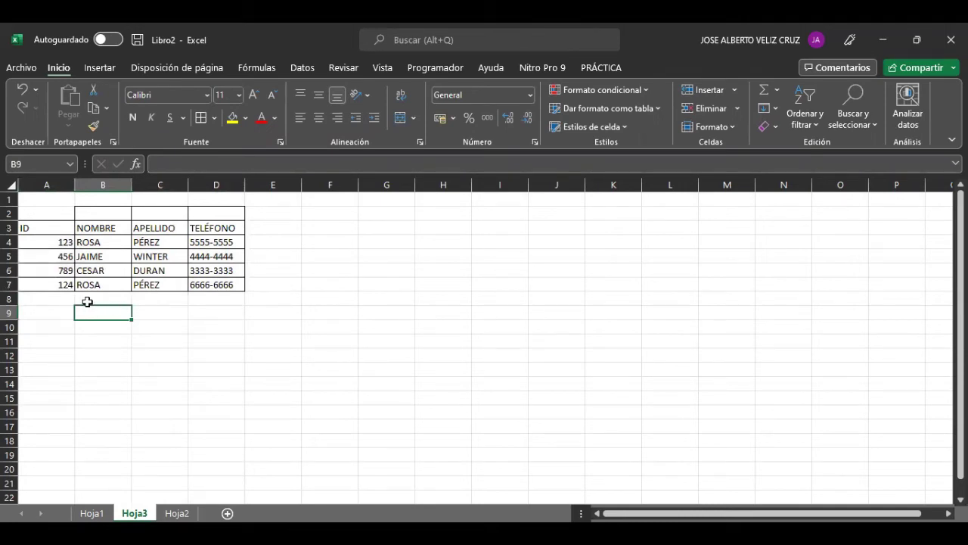
drag(92, 279, 201, 284)
drag(94, 242, 210, 243)
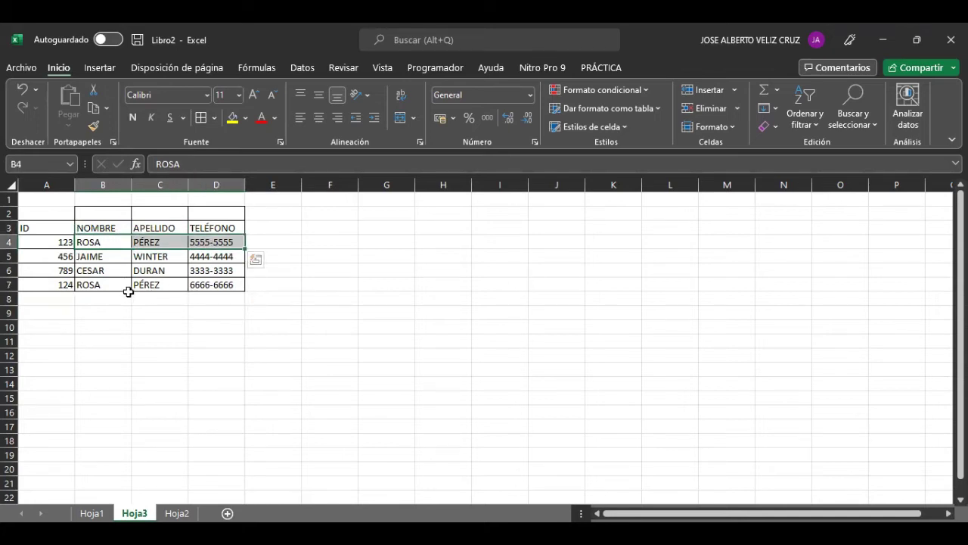
click(191, 347)
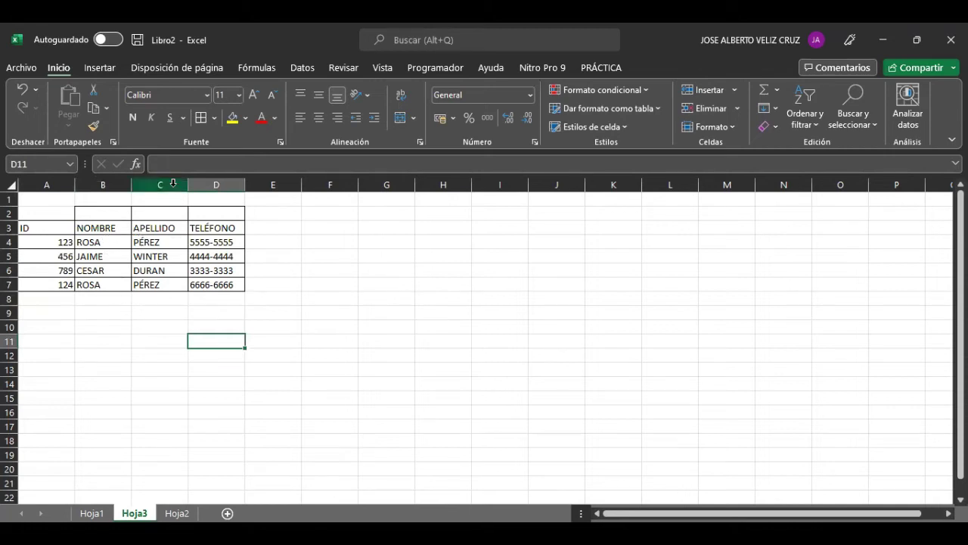
click(9, 242)
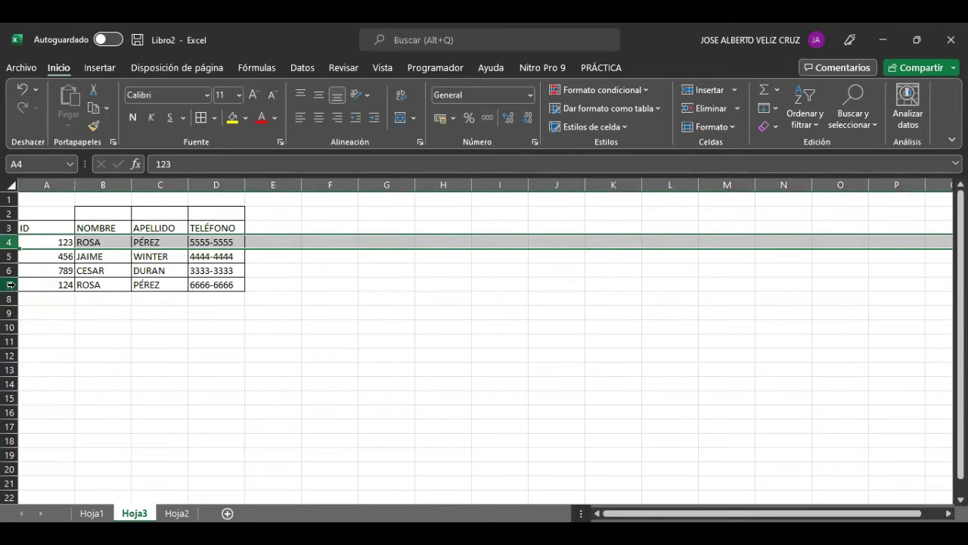
click(9, 285)
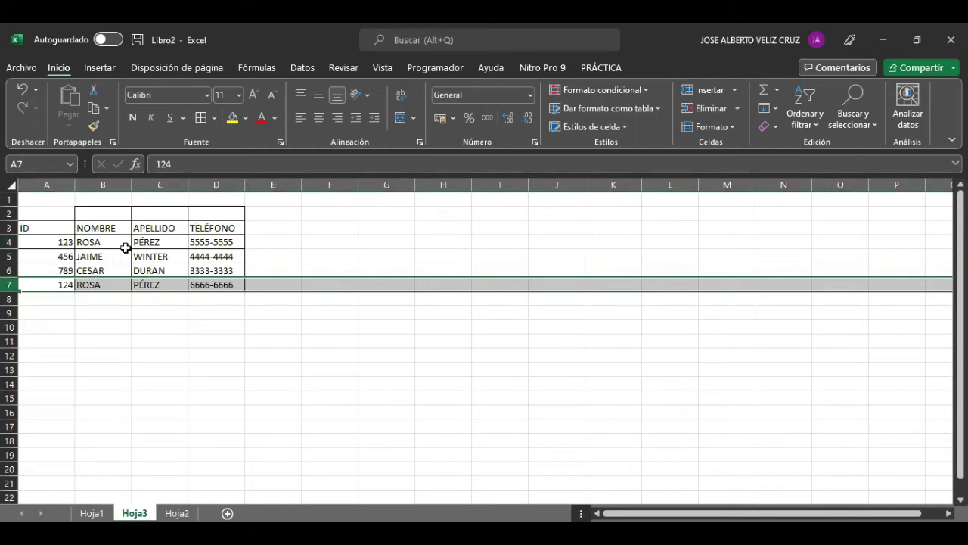
click(113, 331)
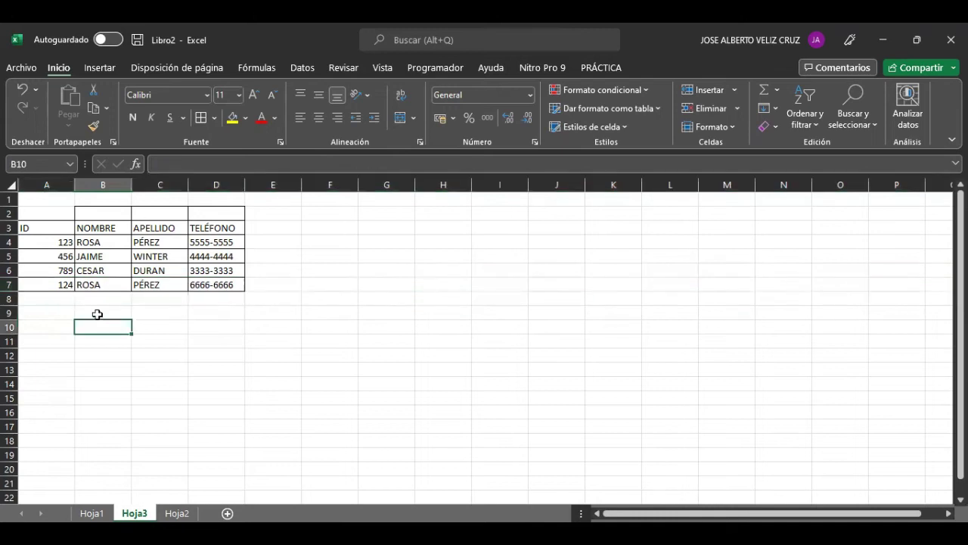
click(53, 286)
Enter 123 in A7 to match row 4's ID, then go back to Hoja1.
text(123)
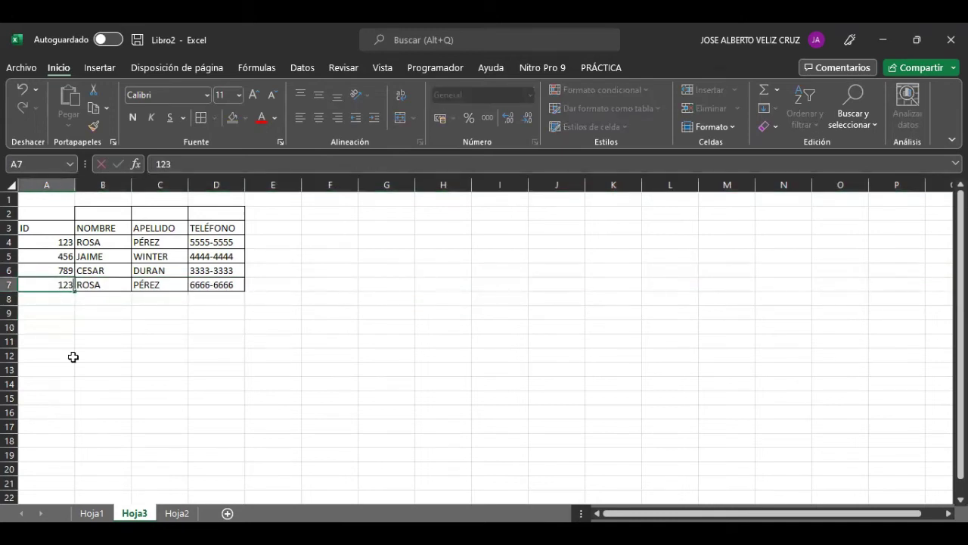
click(138, 354)
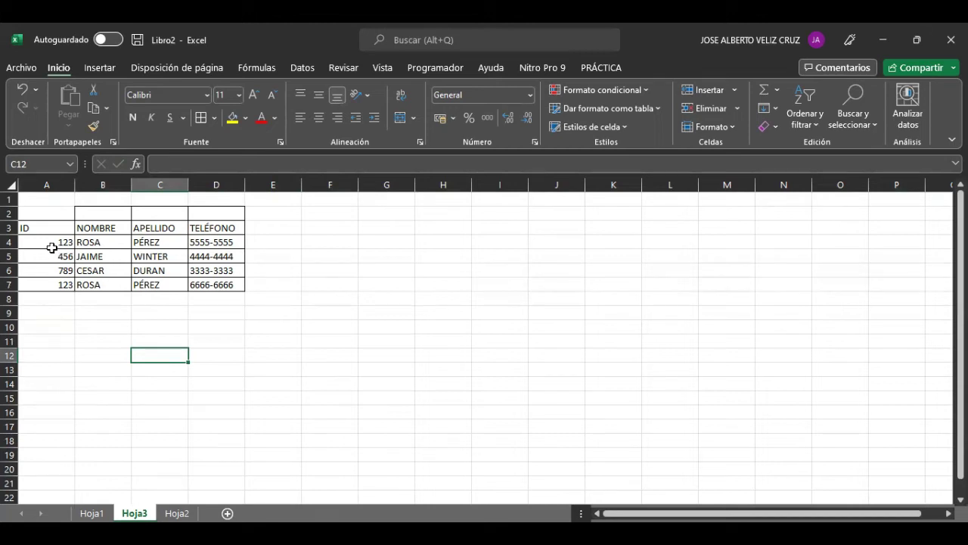
click(49, 245)
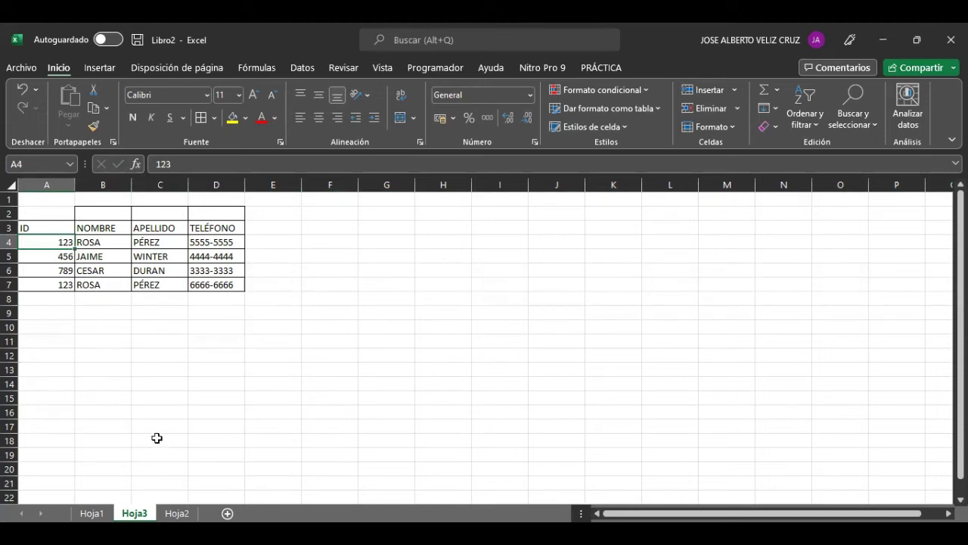
click(94, 513)
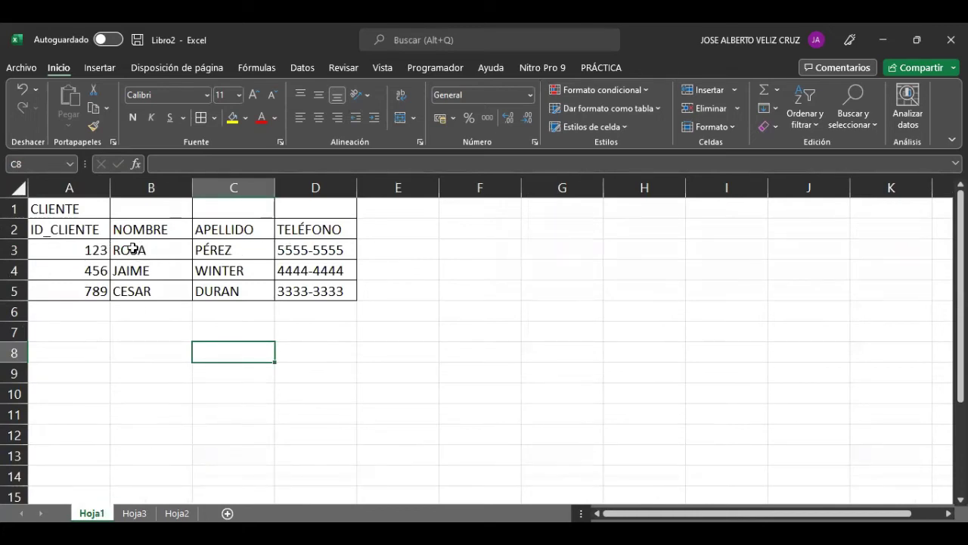
Rename the TELÉFONO header to TELÉFONO 1 and add a TELÉFONO 2 header in E2.
click(389, 234)
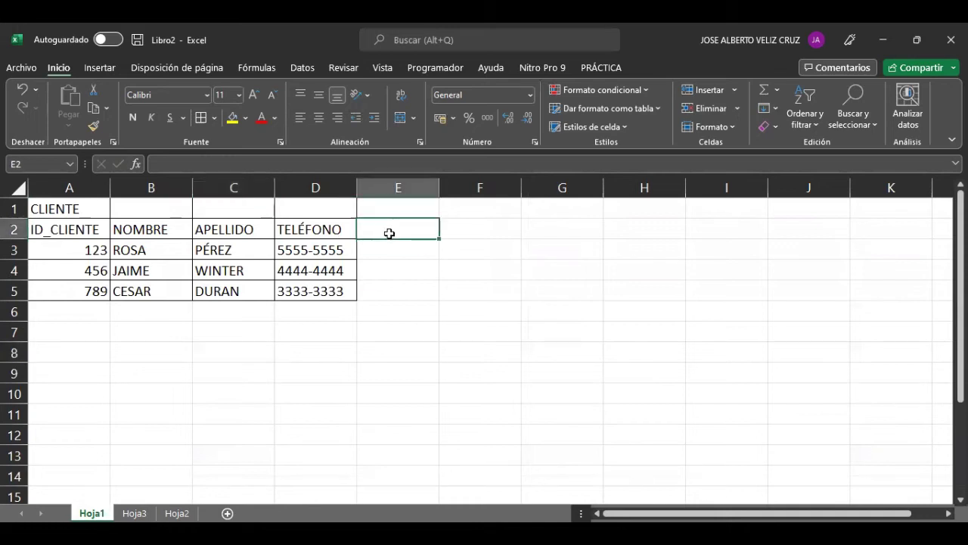
key(Left)
key(F2)
text(1)
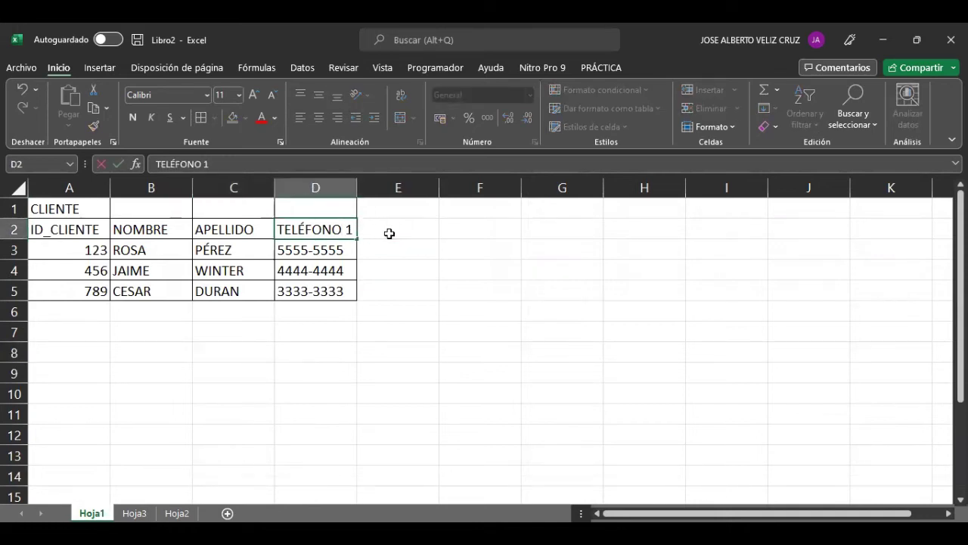
click(389, 234)
text(TELE)
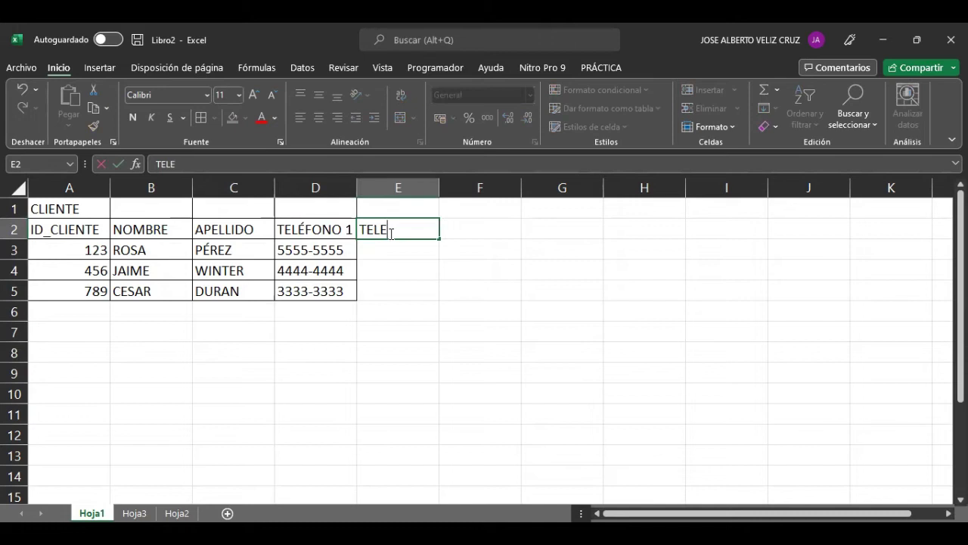
key(BackSpace)
text(ÉFONO 2)
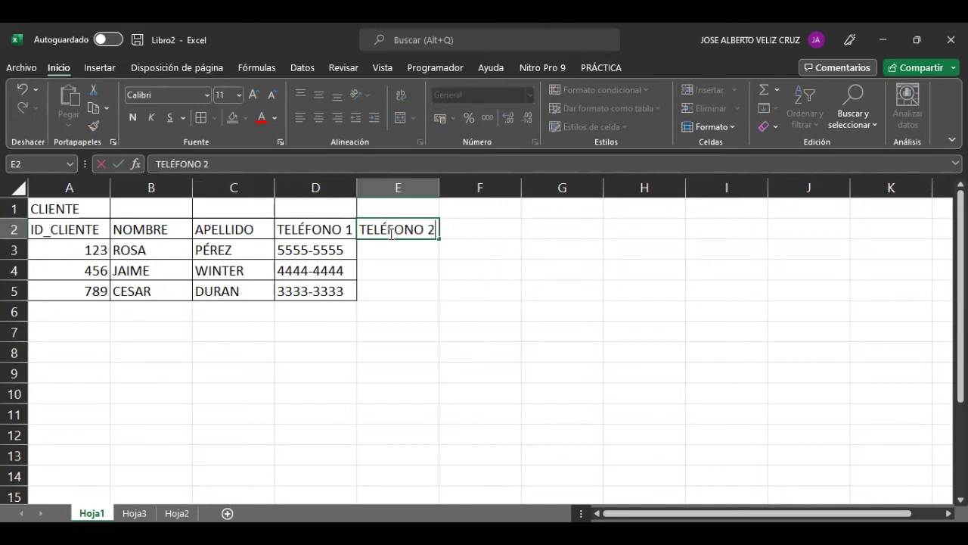
key(Return)
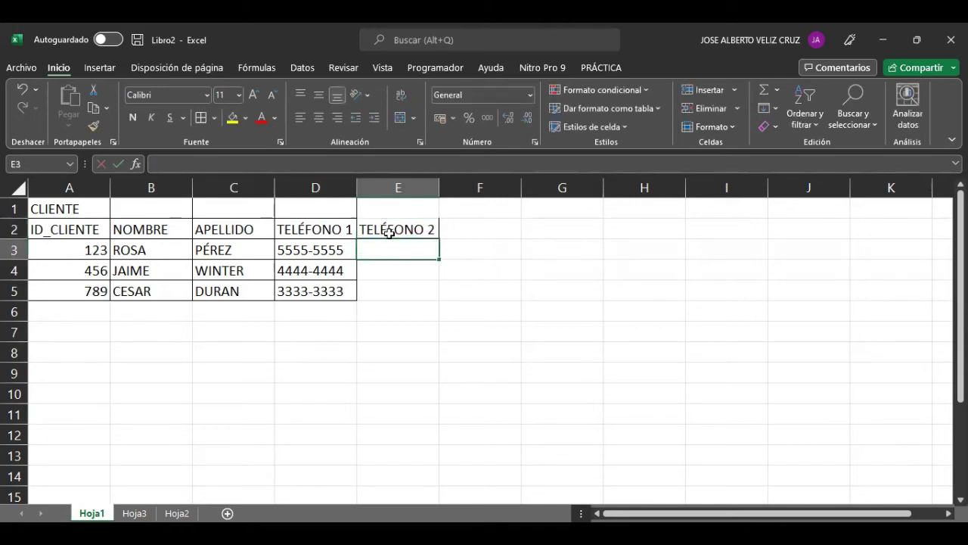
Enter 6666-6666 in E3 as customer 123's TELÉFONO 2.
drag(385, 230, 382, 287)
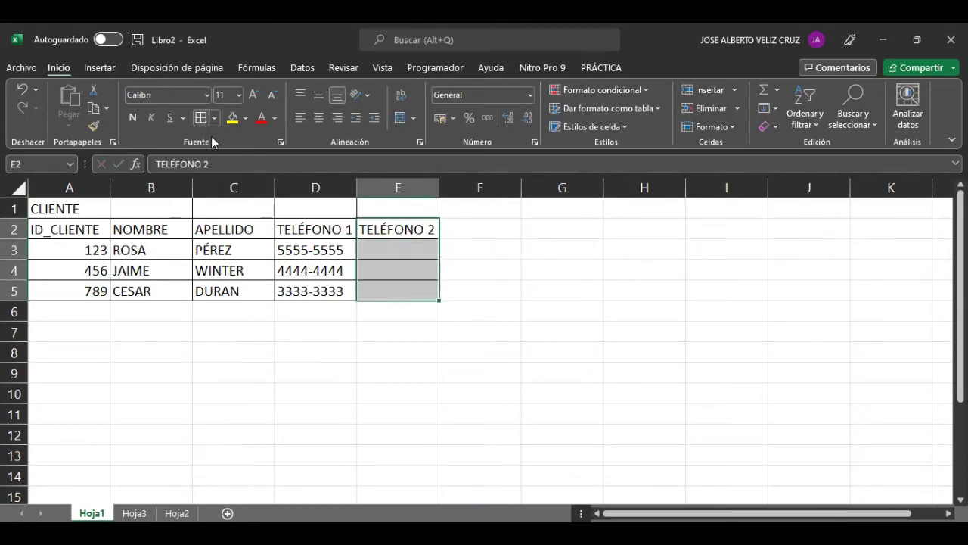
click(376, 247)
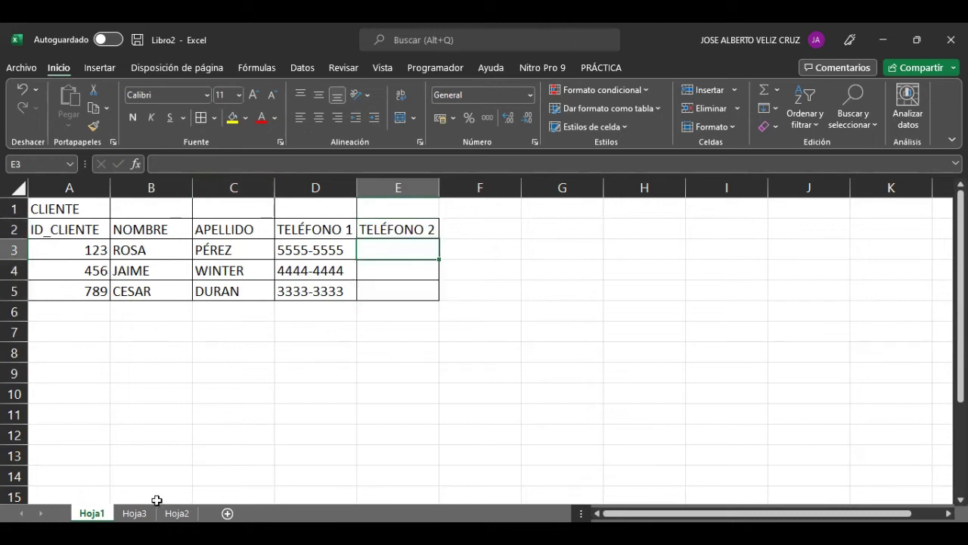
click(135, 513)
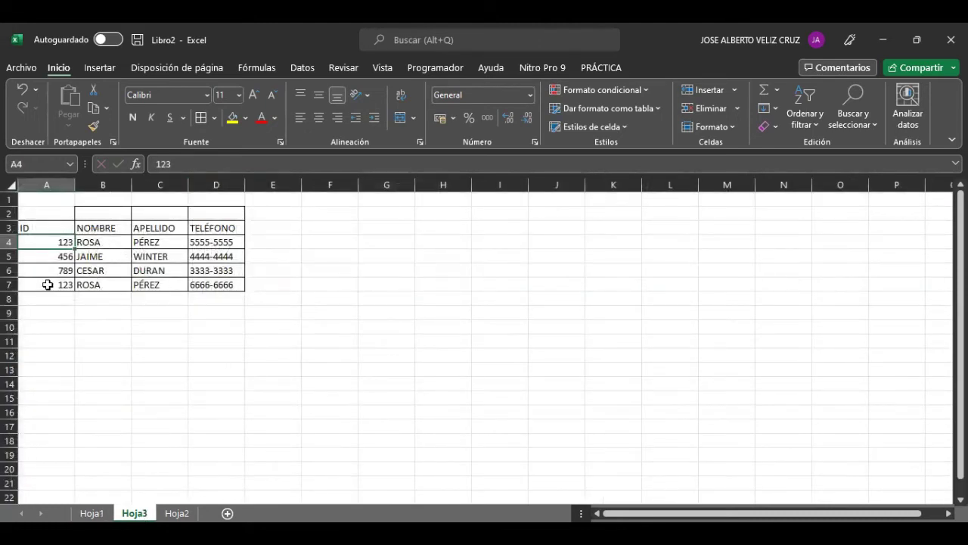
click(89, 514)
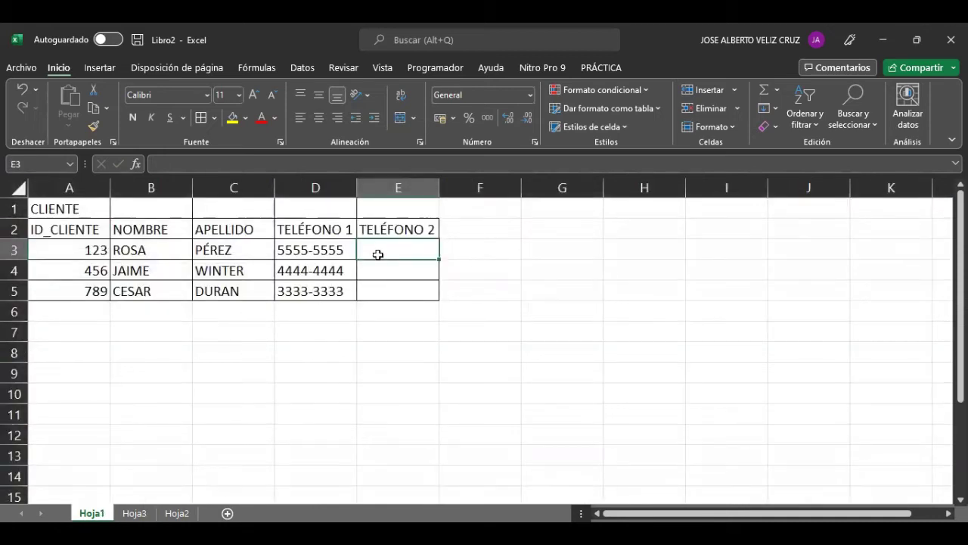
text(6666-6666)
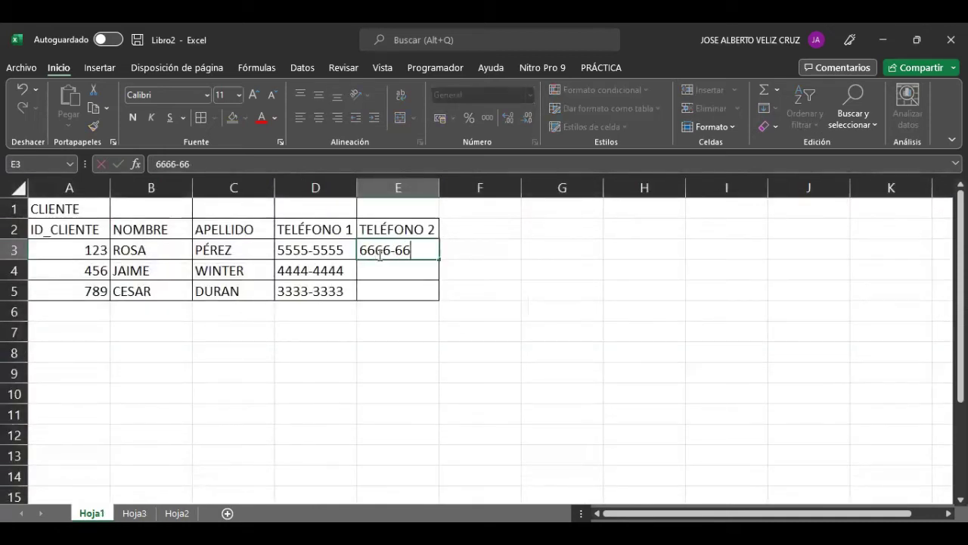
key(Return)
click(515, 270)
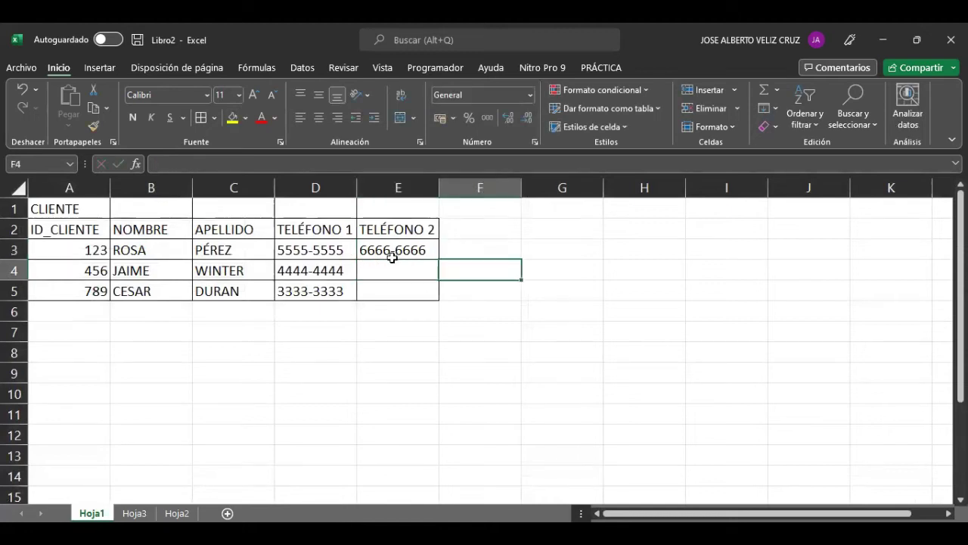
click(313, 277)
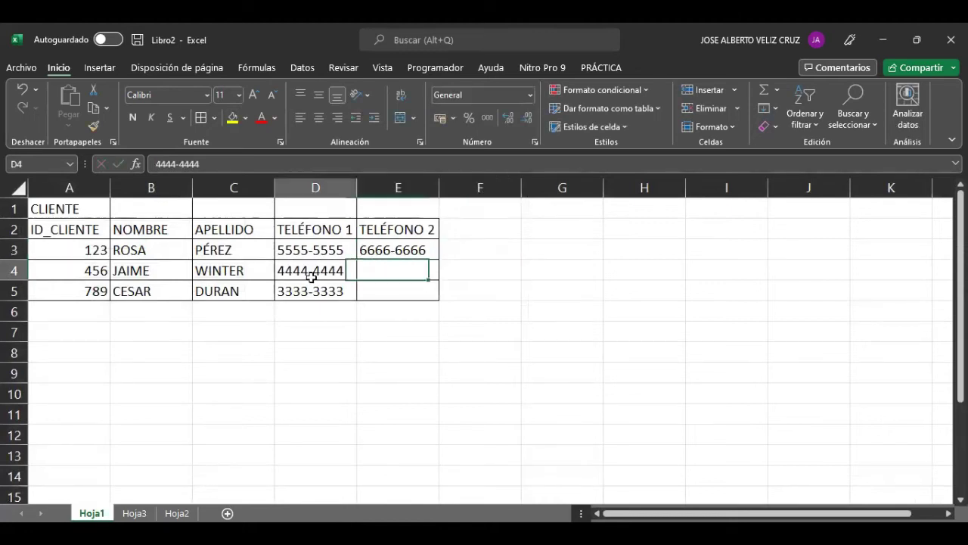
click(313, 295)
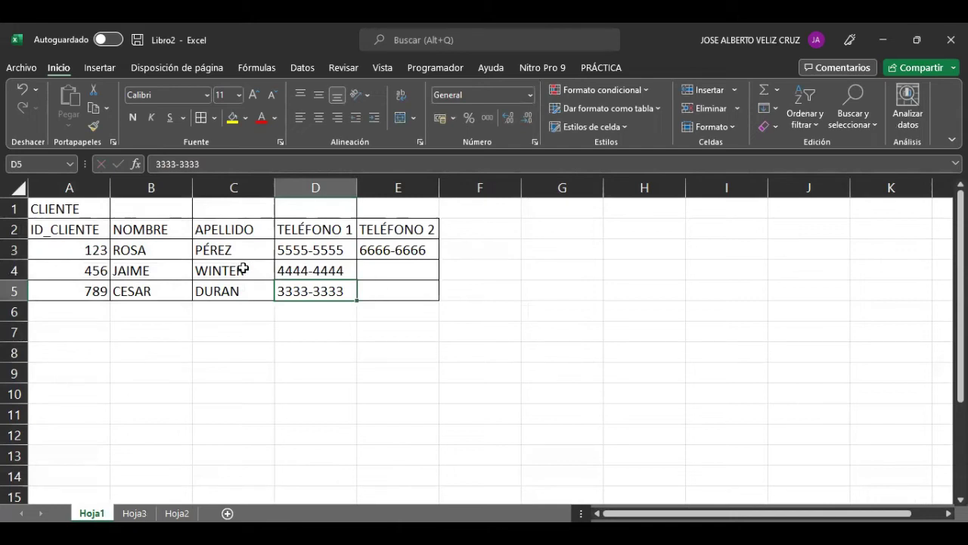
click(379, 286)
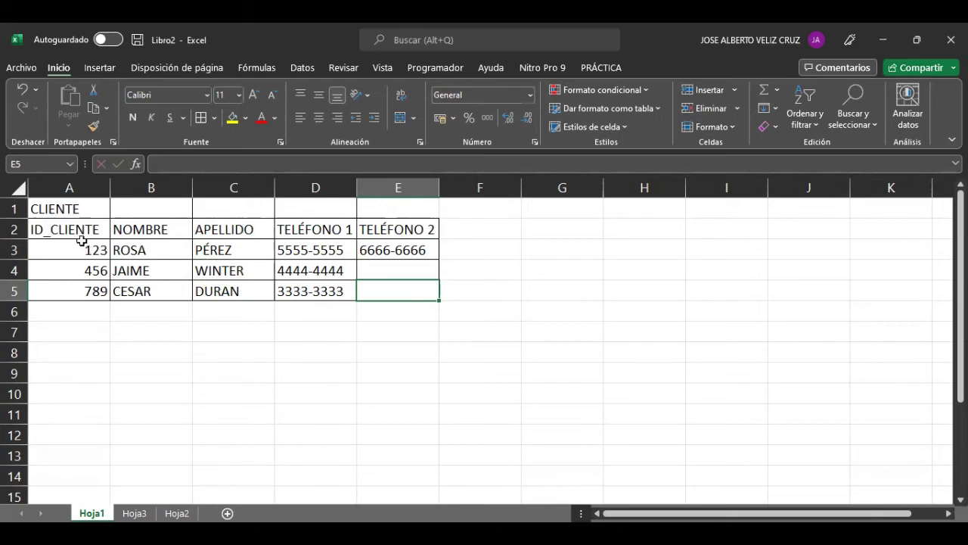
drag(79, 231, 72, 284)
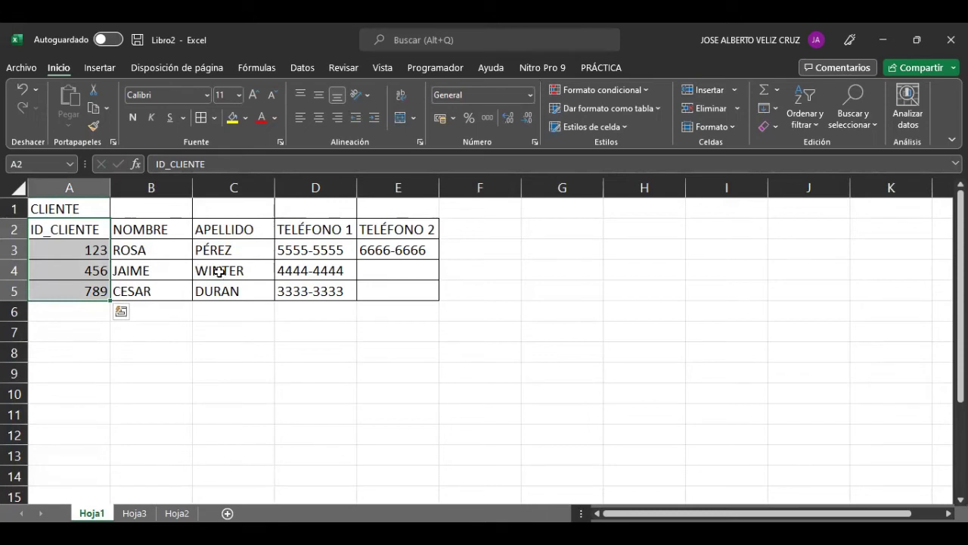
click(11, 249)
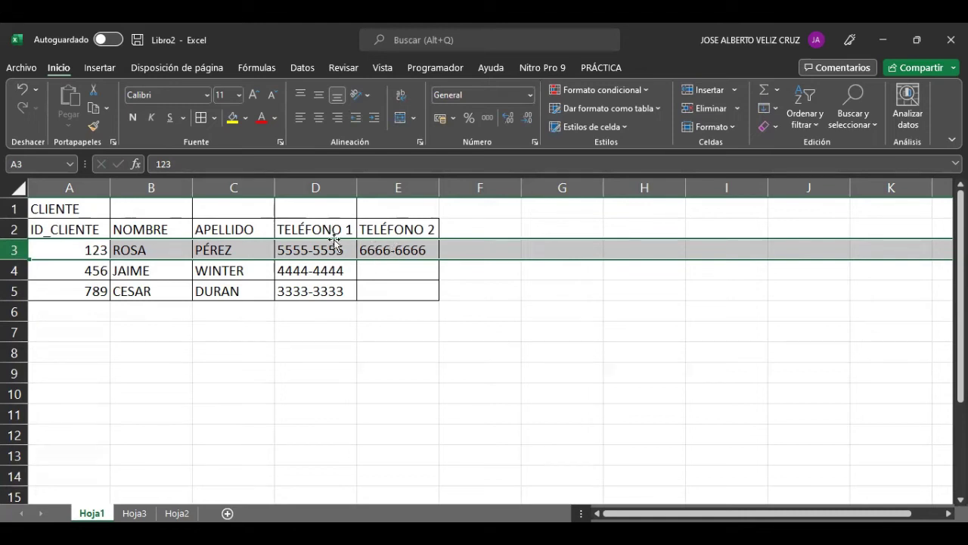
click(346, 357)
drag(79, 227, 417, 291)
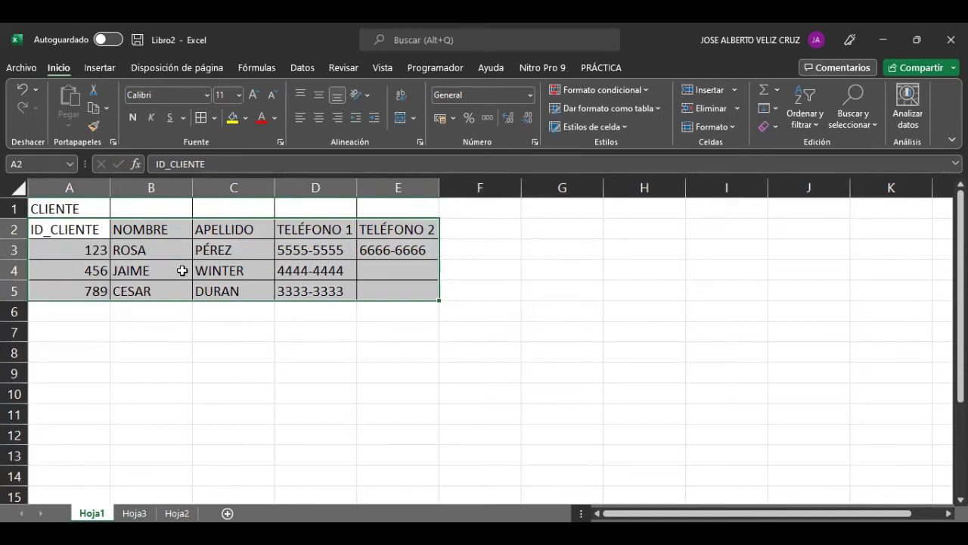
Paste a copy of the client table at A7 and clear its TELÉFONO 2 column.
key(ctrl+c)
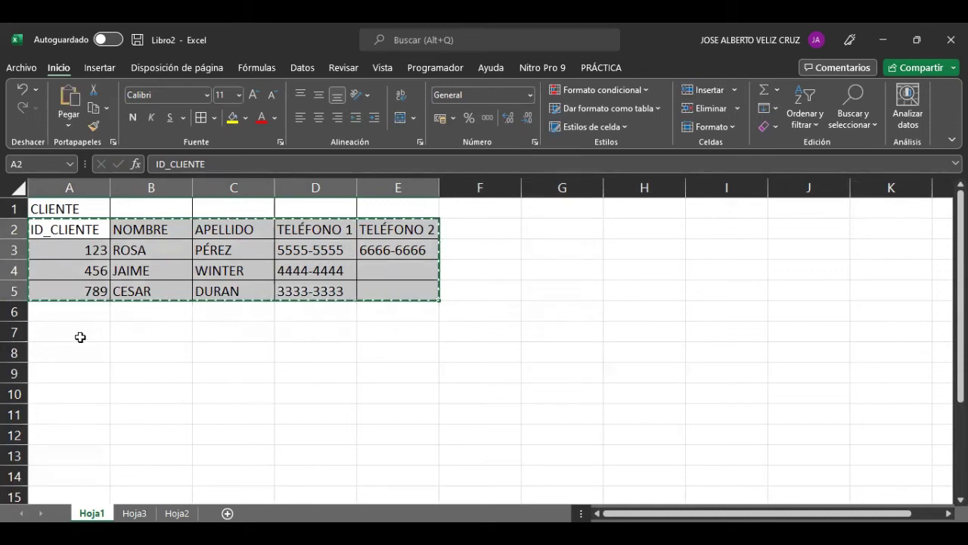
click(80, 337)
key(ctrl+v)
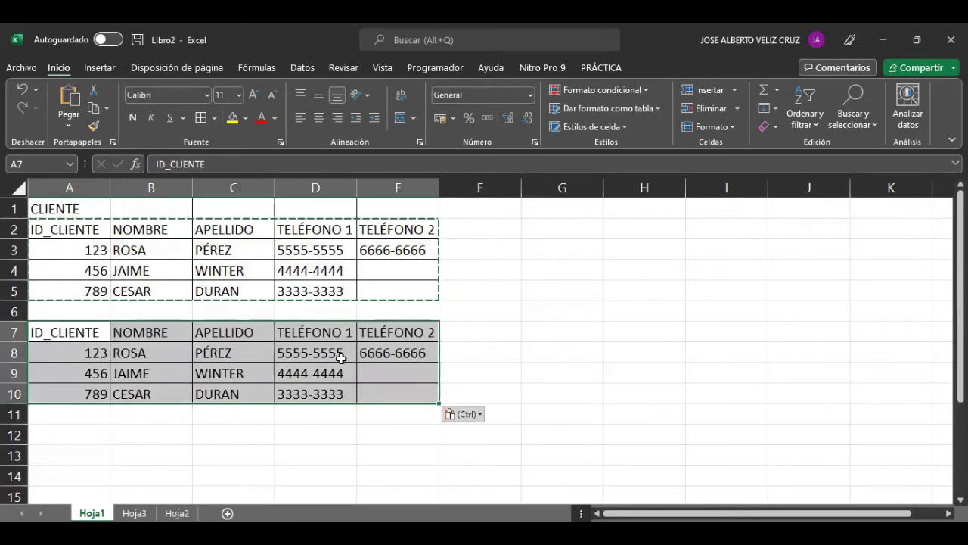
click(595, 335)
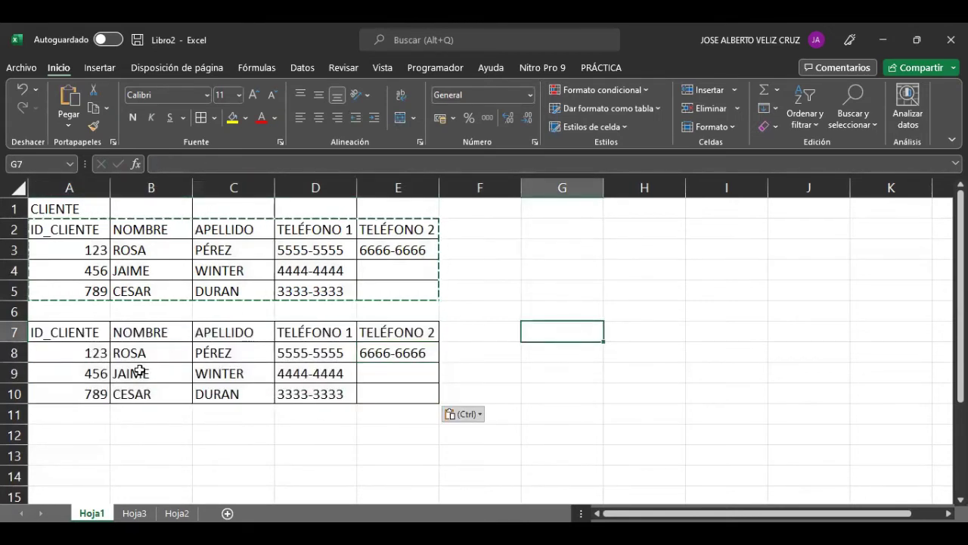
drag(376, 335, 383, 383)
key(Delete)
click(622, 375)
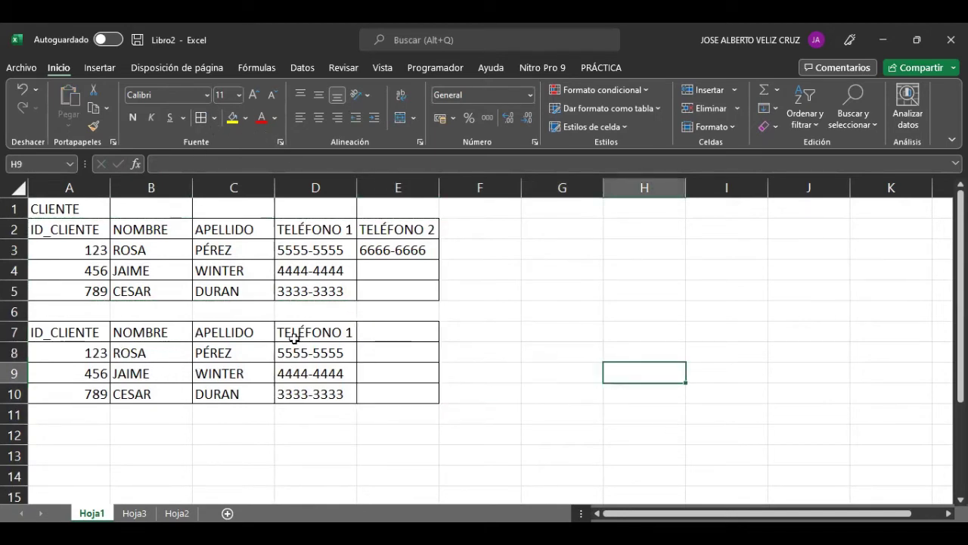
Edit cell D8 to read 5555-5555, 6666-6666, then select the copied table A7:E10.
click(347, 354)
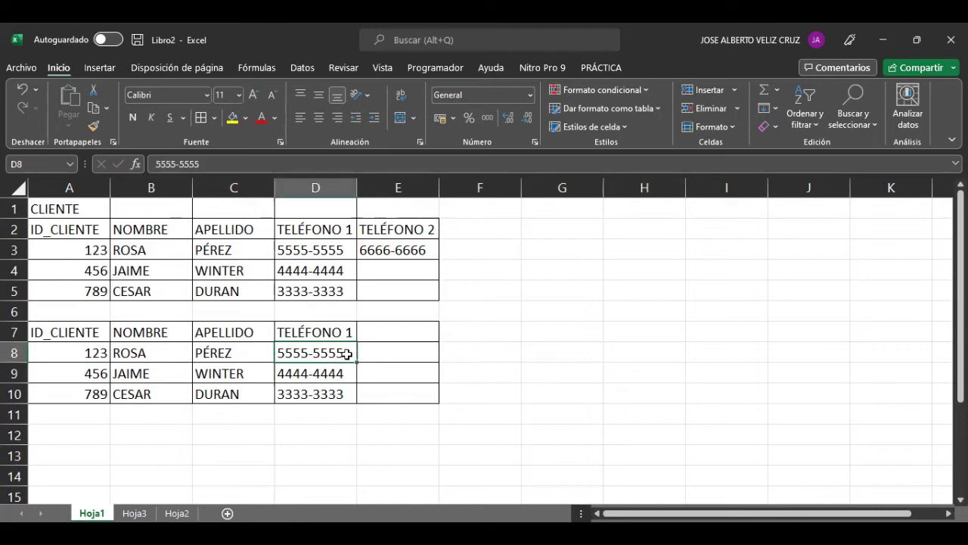
double_click(348, 353)
text(, 6666-6666)
key(Return)
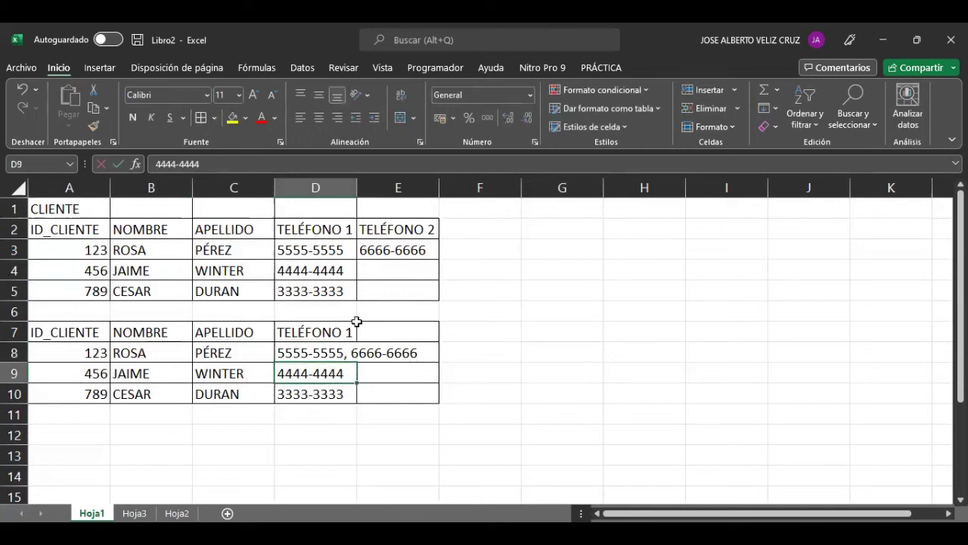
click(316, 410)
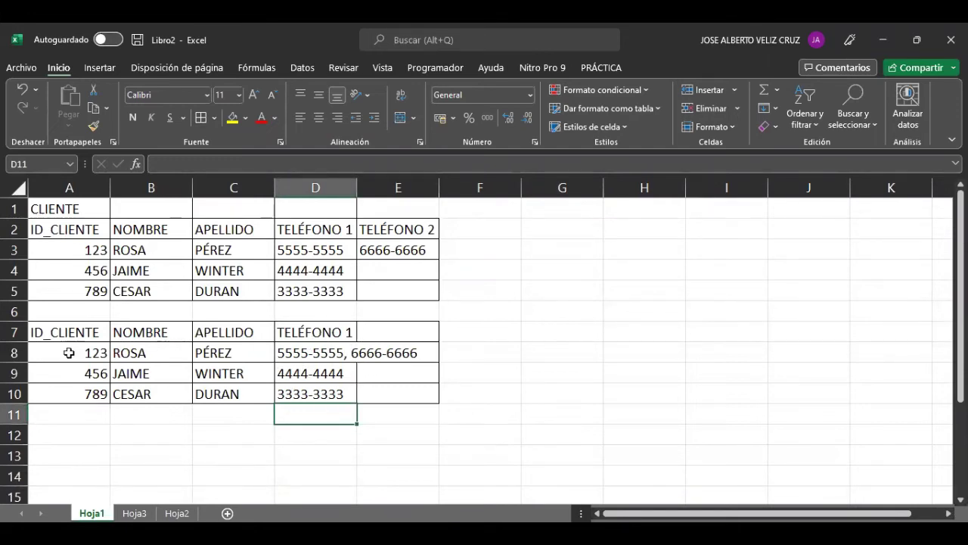
drag(65, 332, 414, 398)
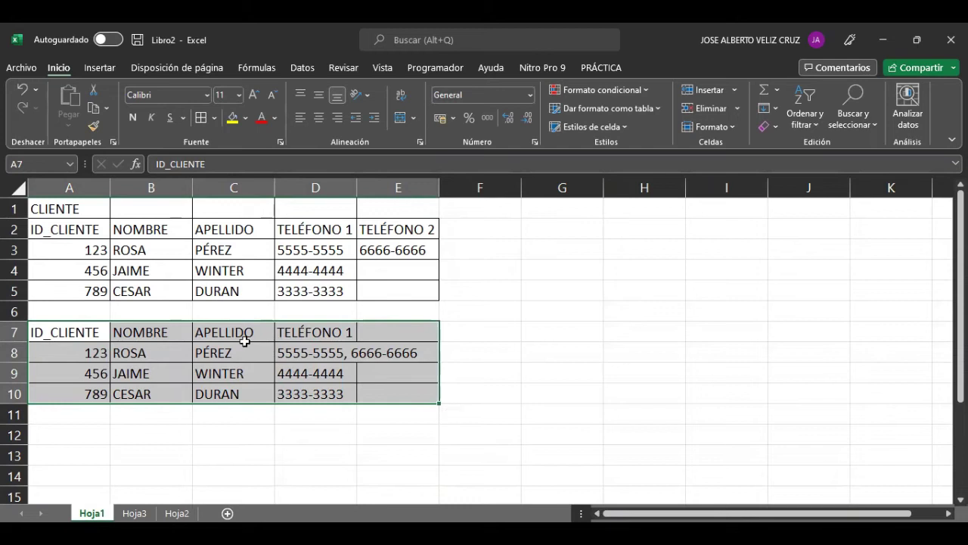
Drag the copied table A7:E10 up beside the original into G2:K5.
click(84, 233)
drag(126, 239, 398, 286)
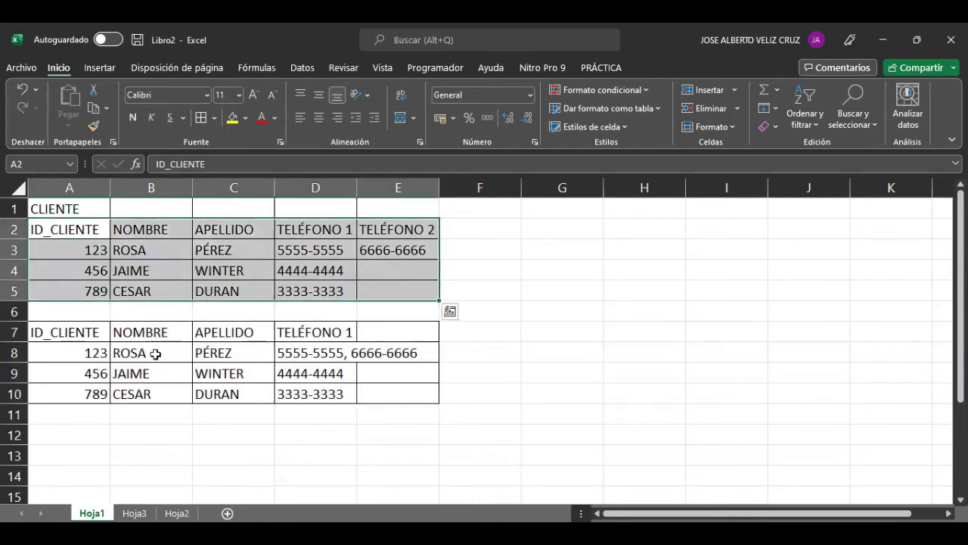
drag(56, 335, 394, 395)
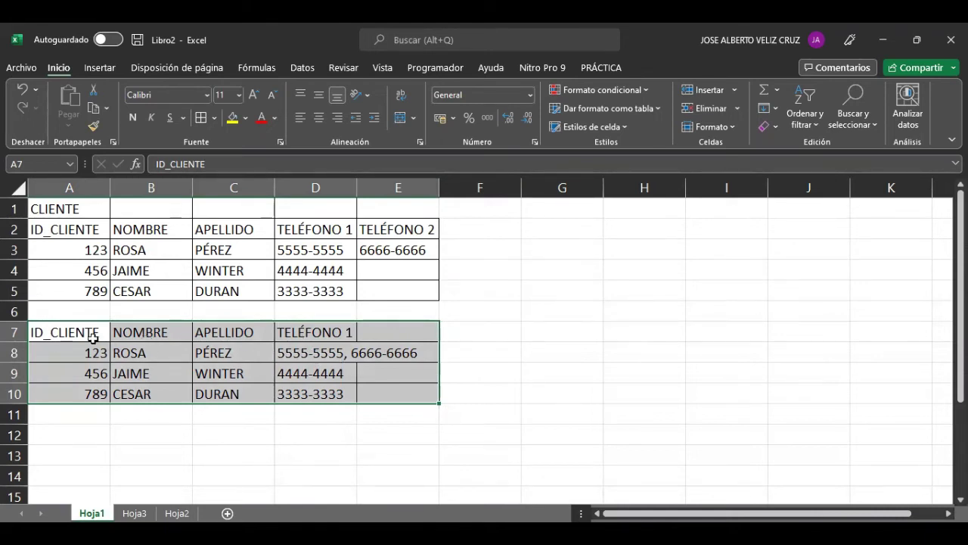
click(15, 332)
right_click(15, 334)
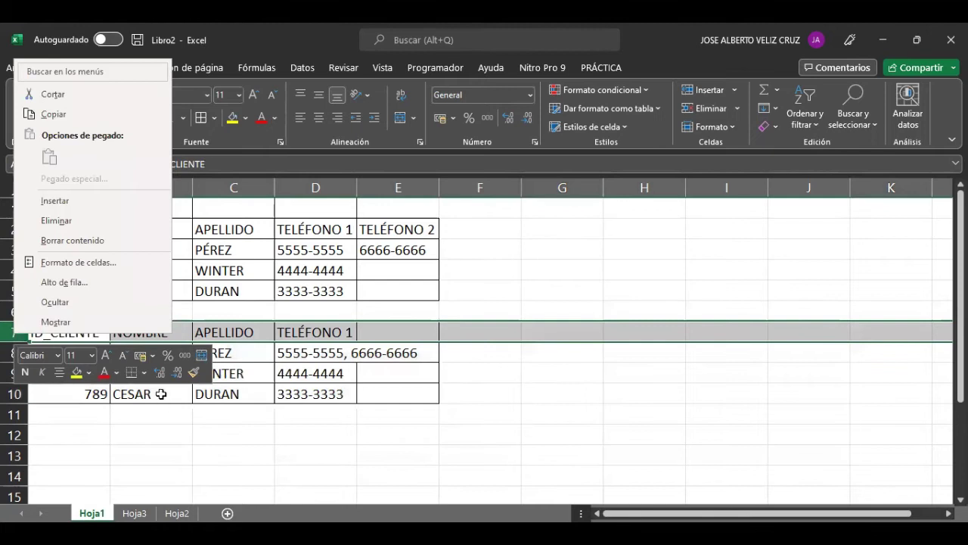
key(Escape)
drag(14, 332, 11, 398)
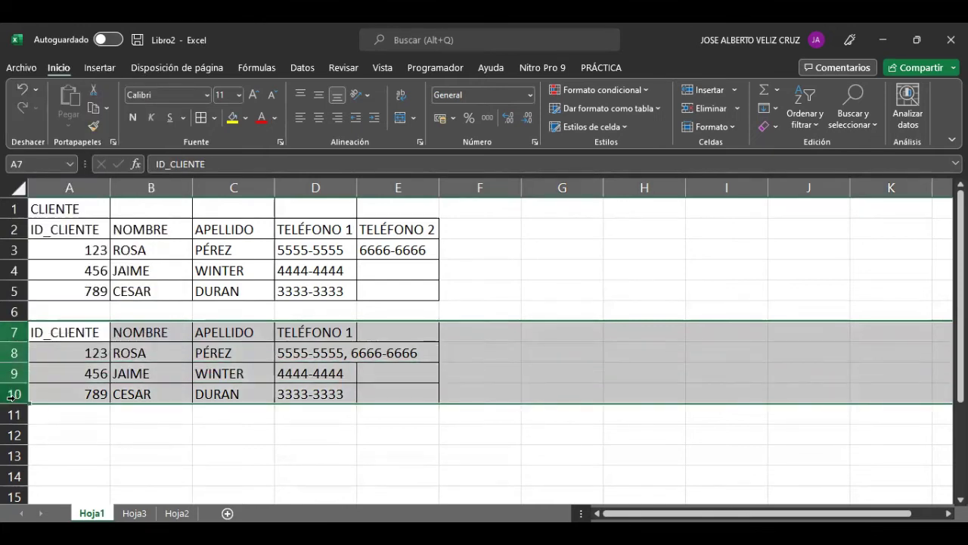
click(121, 439)
drag(76, 328, 401, 395)
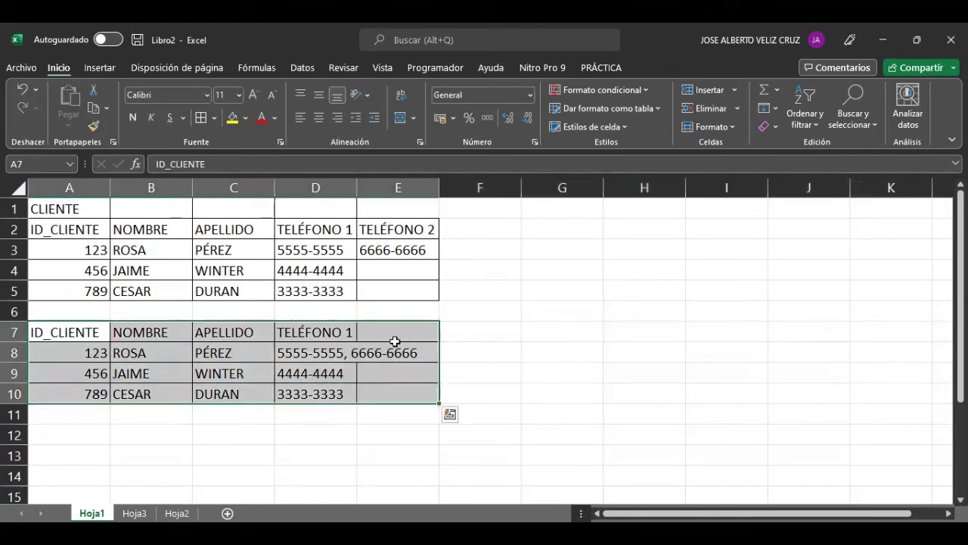
drag(394, 322, 888, 229)
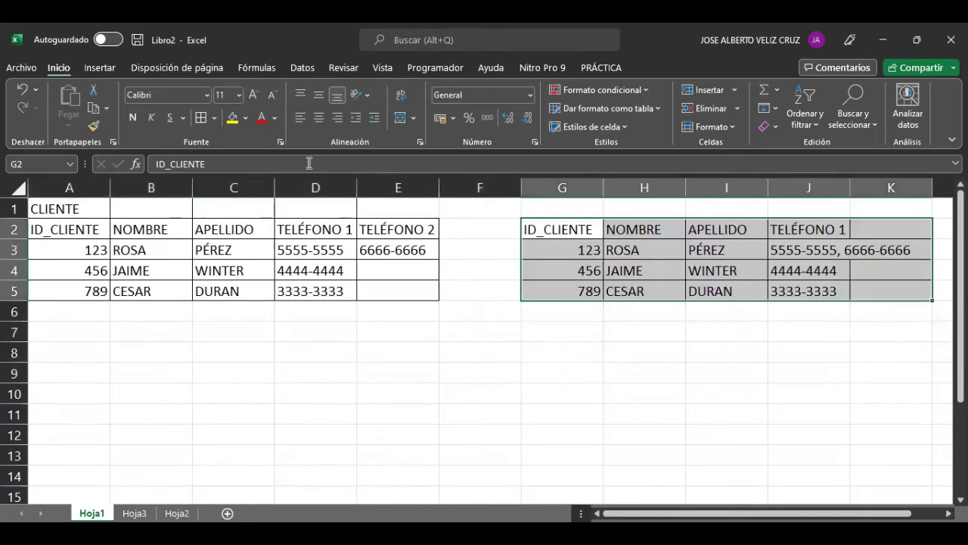
Fill the moved table red and label it INCORRECTO in G1.
click(245, 118)
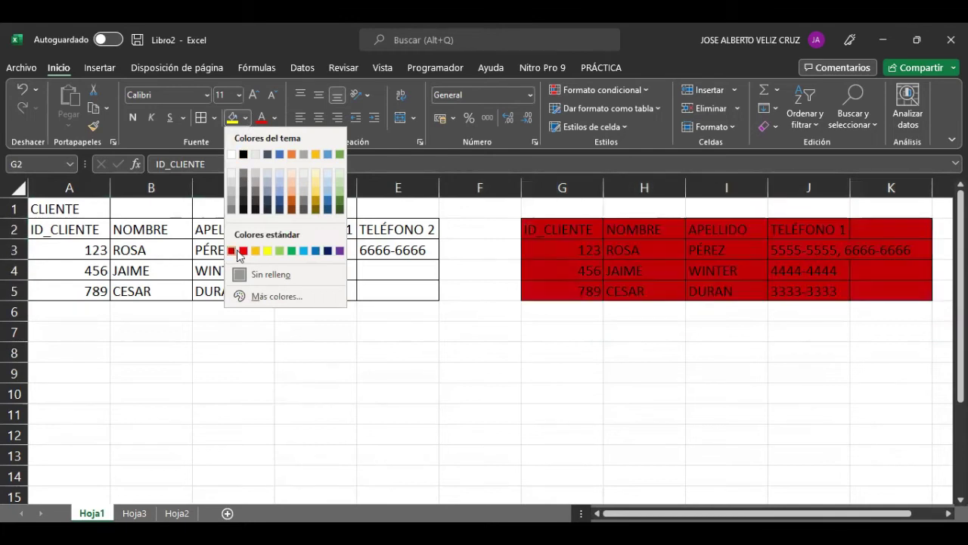
click(246, 250)
click(563, 208)
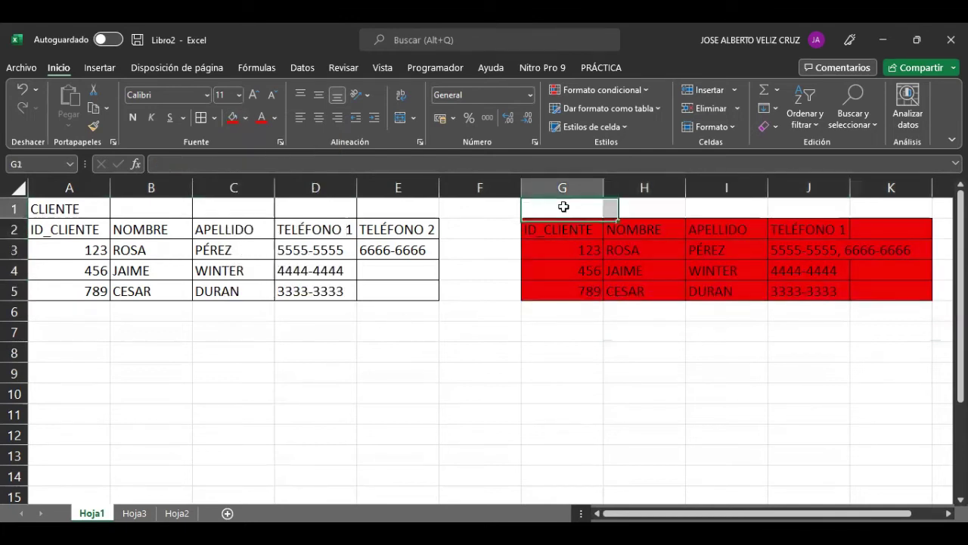
text(INCORRECTO)
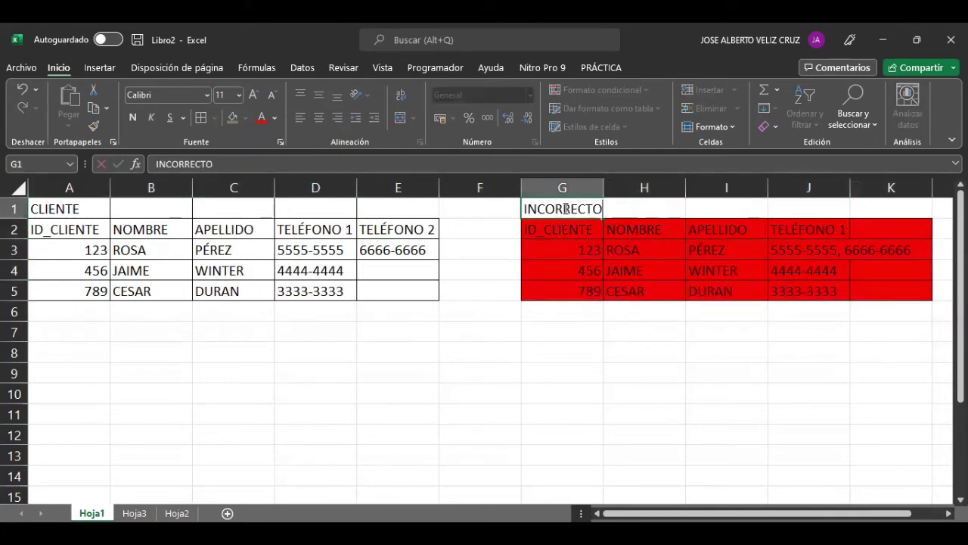
key(Return)
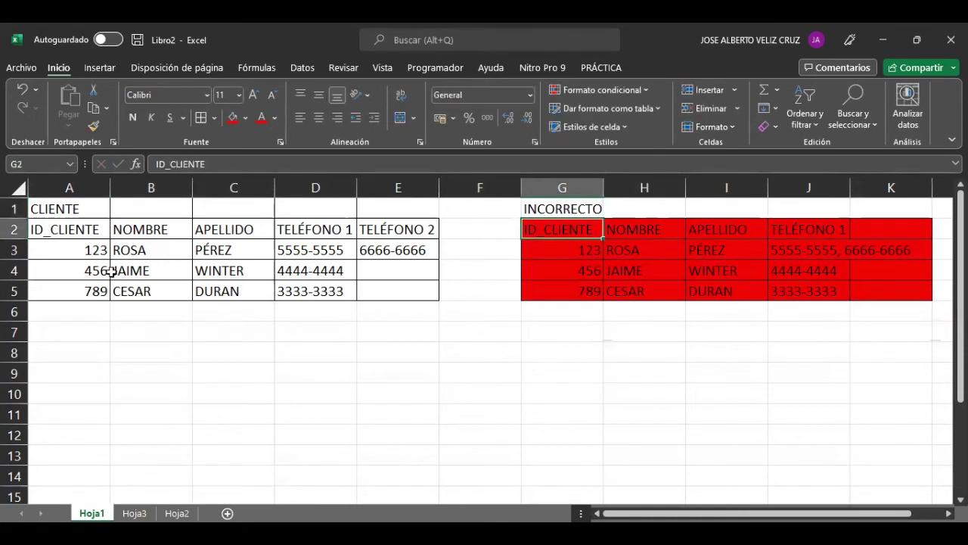
Type the headings IFN in A8 and CLIENTE in A9.
click(46, 209)
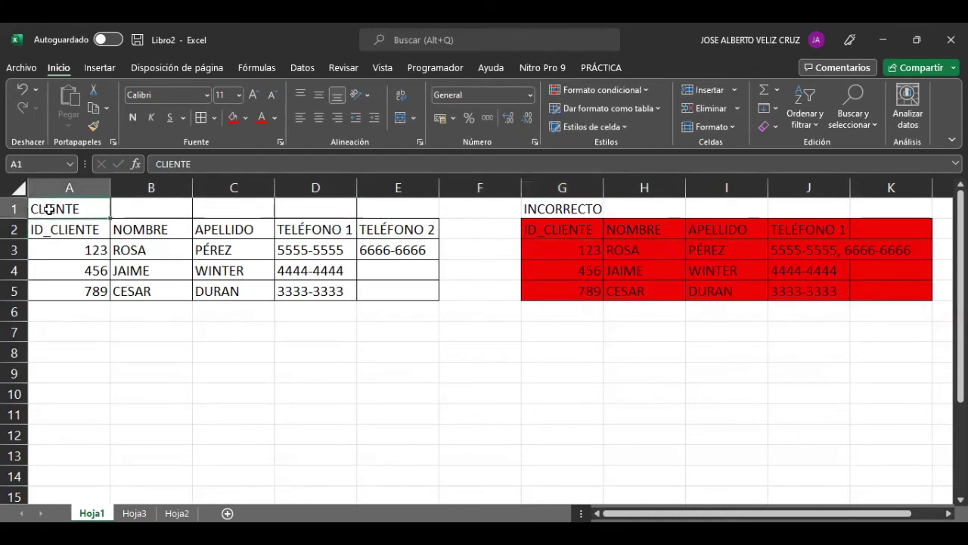
click(49, 353)
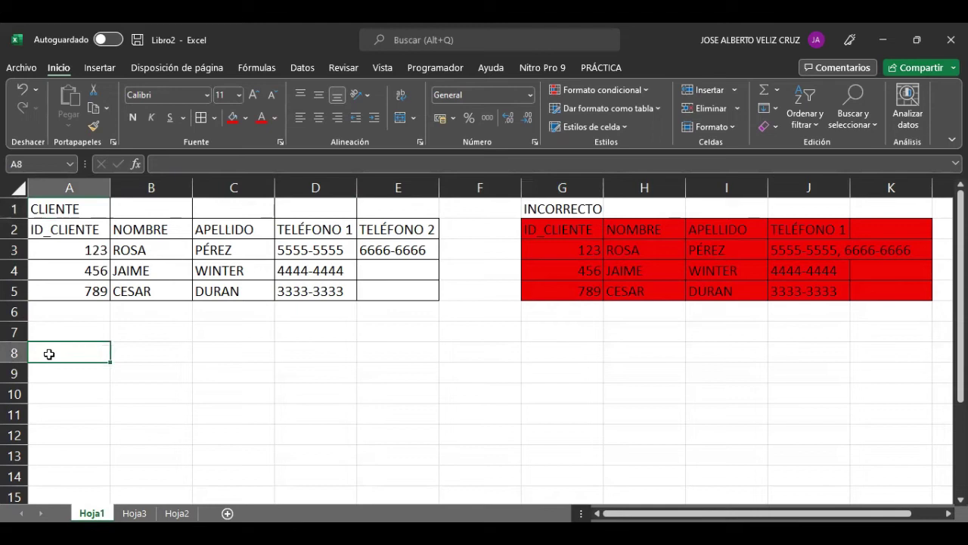
text(I)
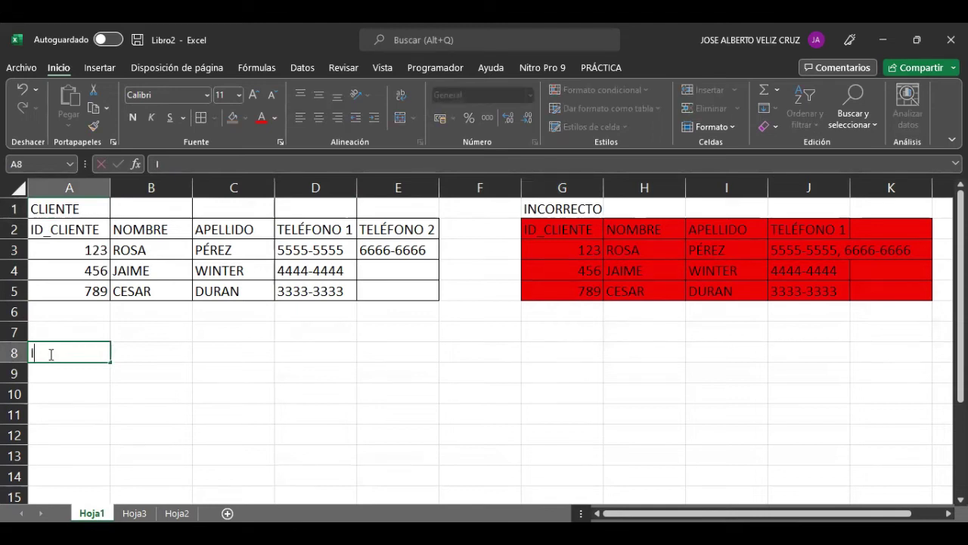
text(FN)
key(Return)
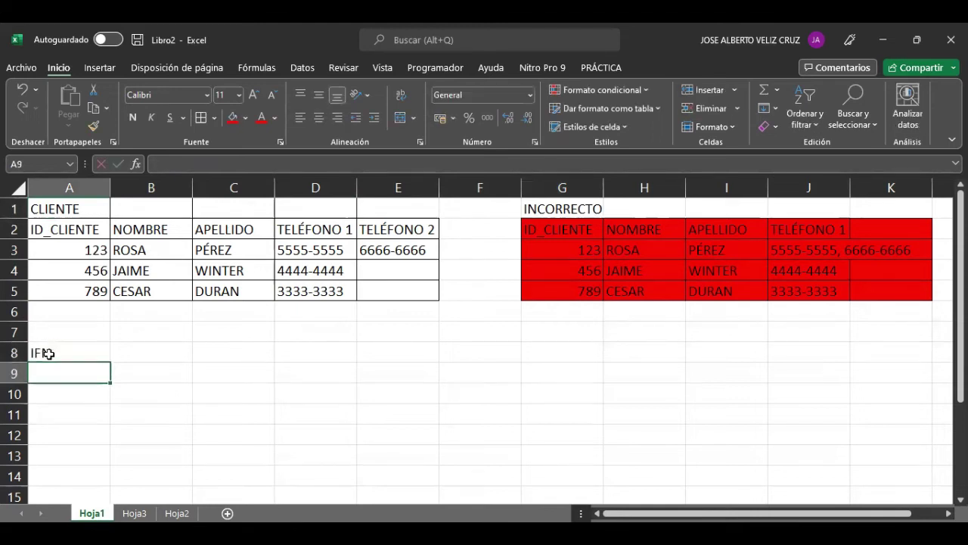
text(ENTE)
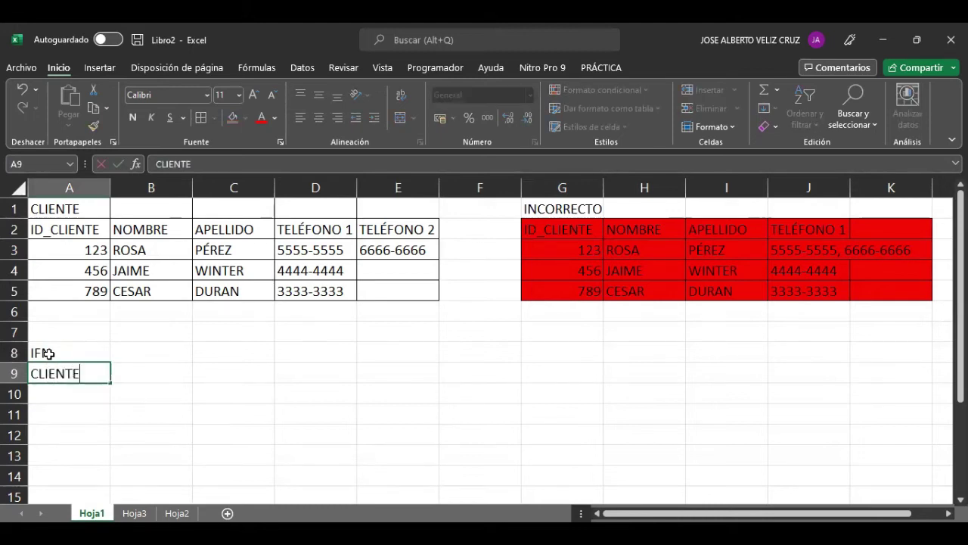
key(Return)
Copy the ID_CLIENTE, NOMBRE and APELLIDO columns A2:C5.
click(83, 206)
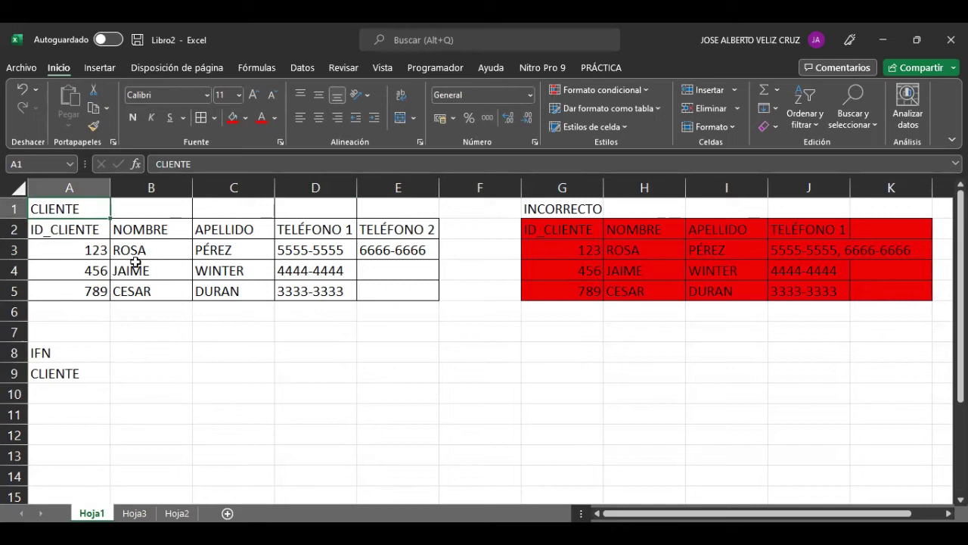
drag(70, 234, 211, 290)
key(ctrl+c)
Paste the client columns at A10 and review the headings and IDs 123, 456, 789.
click(62, 398)
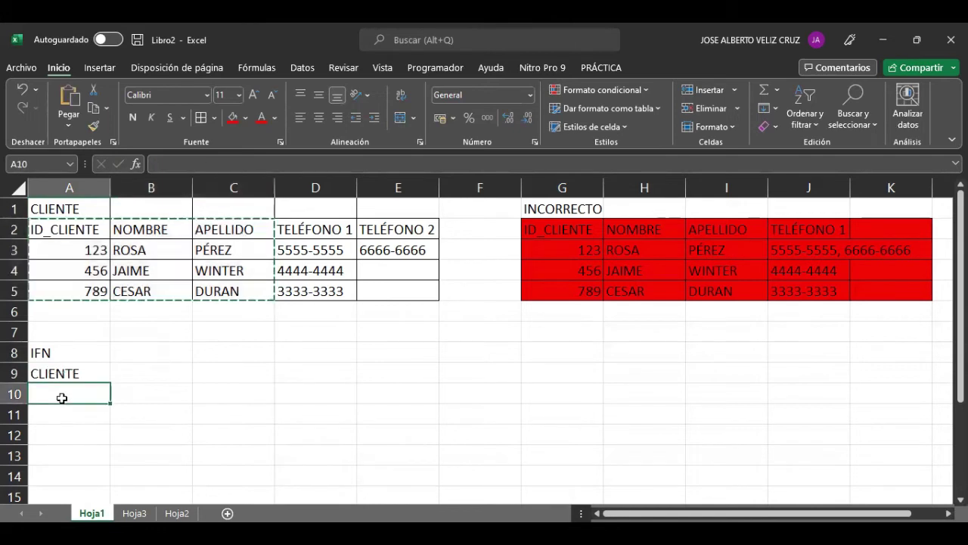
key(ctrl+v)
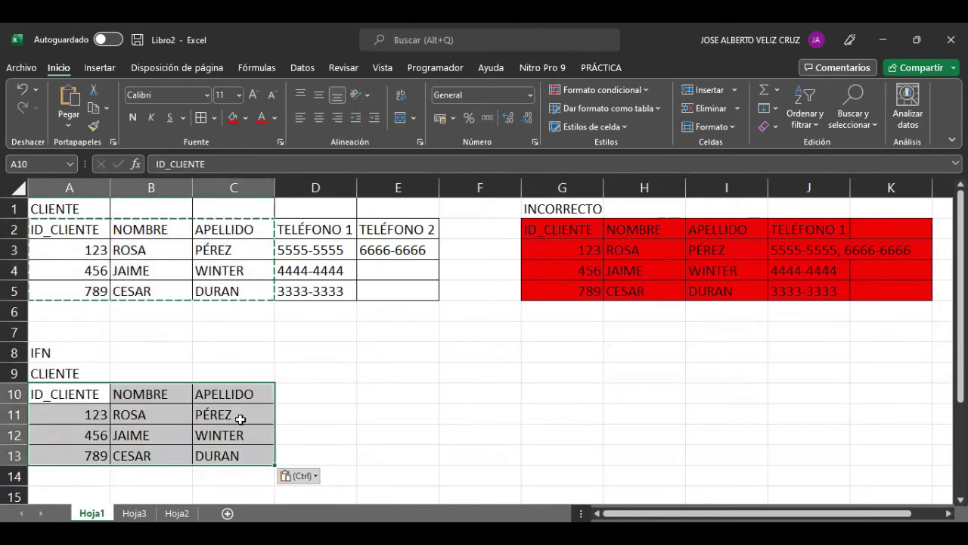
click(163, 409)
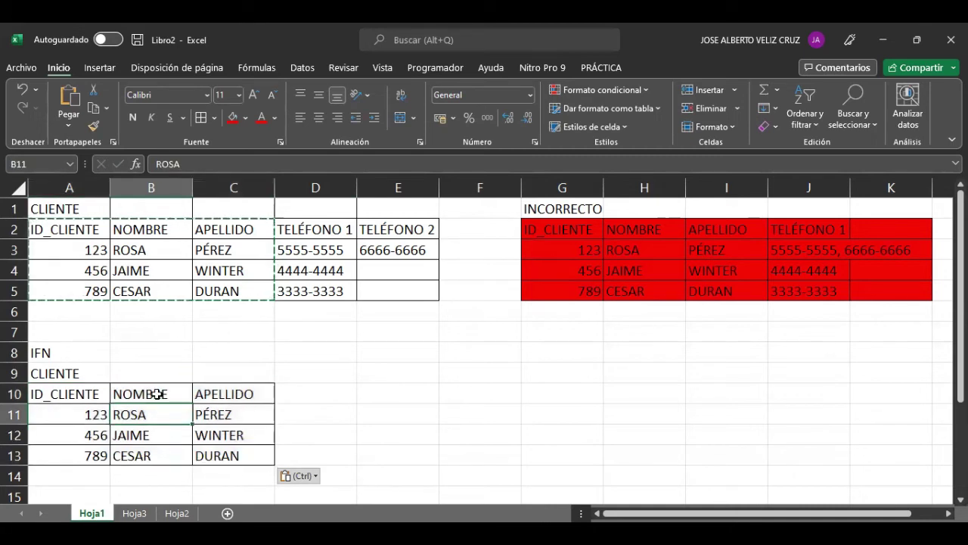
click(157, 394)
click(239, 396)
click(147, 399)
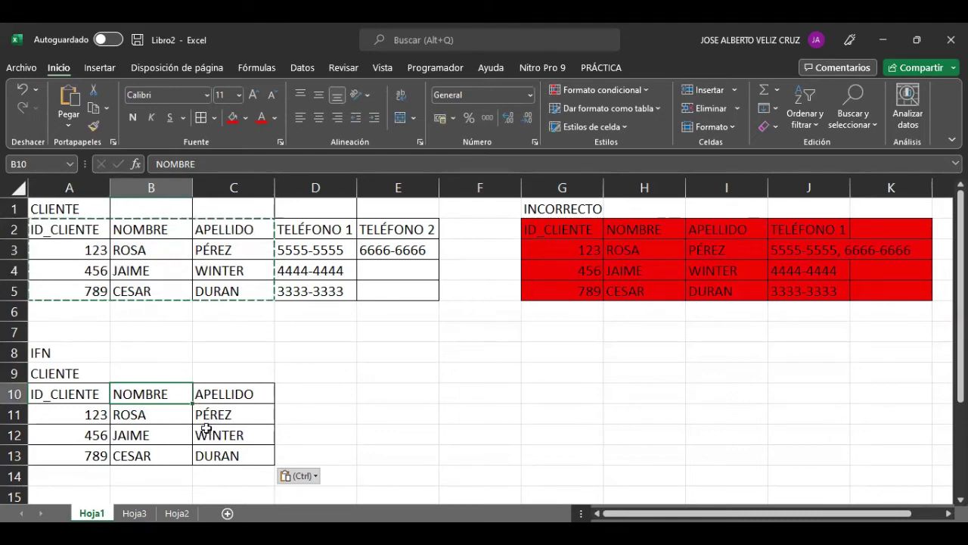
click(72, 416)
click(72, 437)
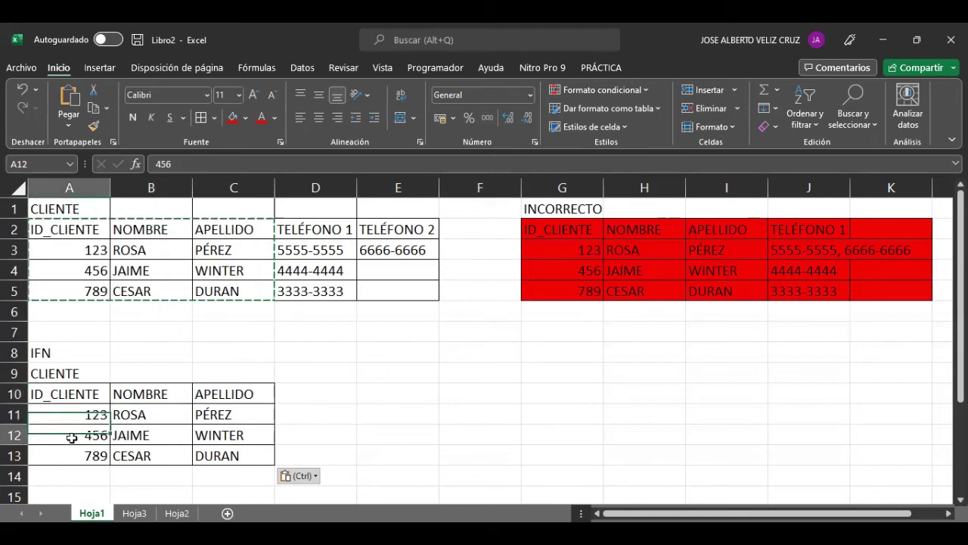
click(70, 454)
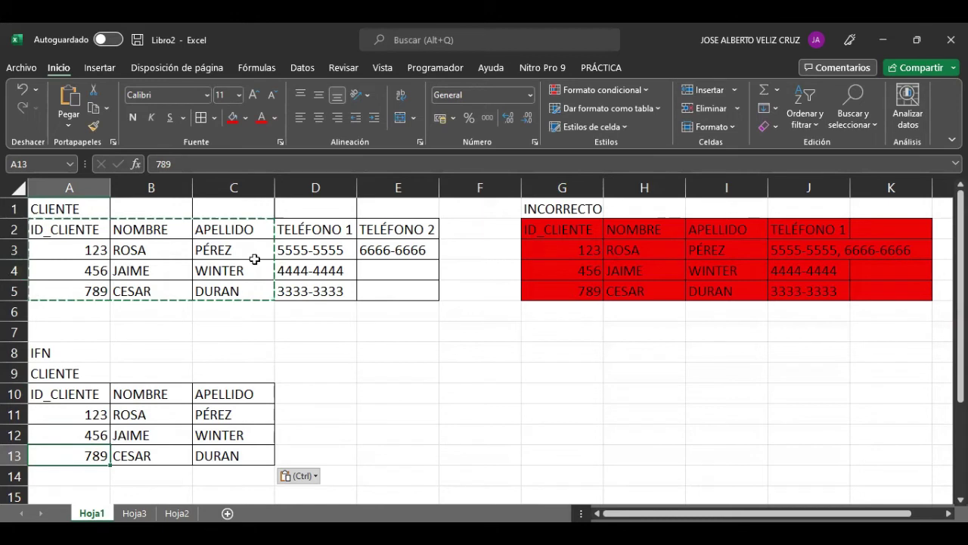
drag(328, 231, 389, 285)
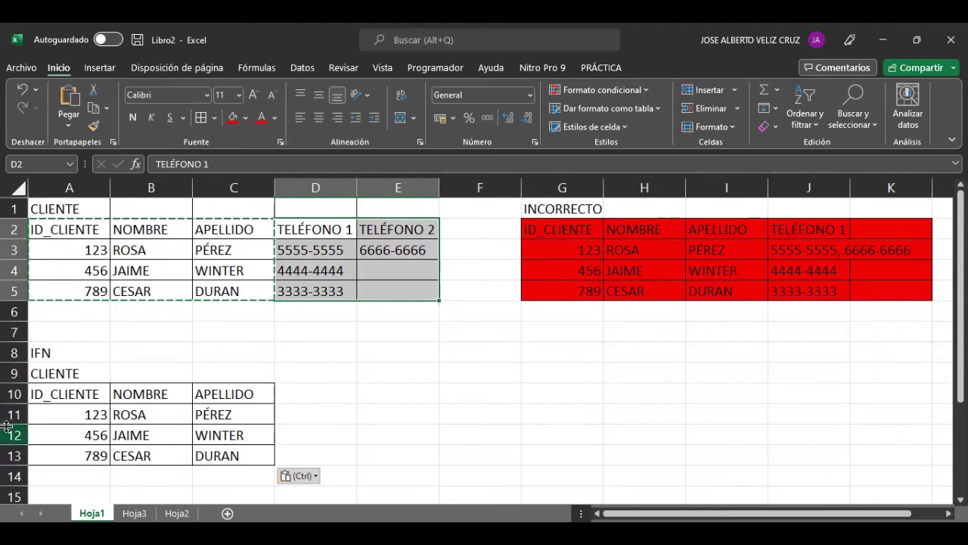
Copy client IDs A10:A13 to E10 and TELÉFONO 1 numbers D2:D5 to F10.
drag(62, 394, 64, 450)
key(ctrl+c)
click(396, 398)
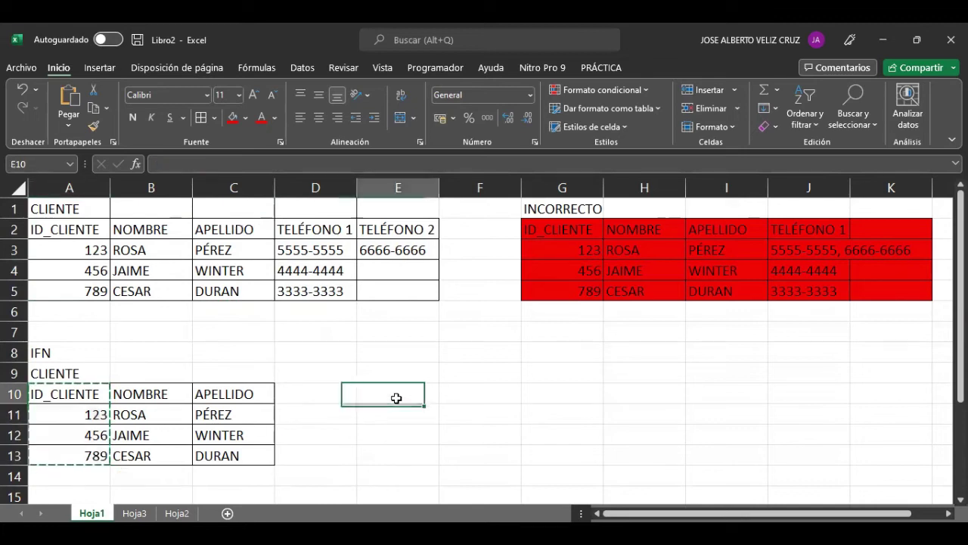
key(ctrl+v)
drag(320, 230, 323, 290)
key(ctrl+c)
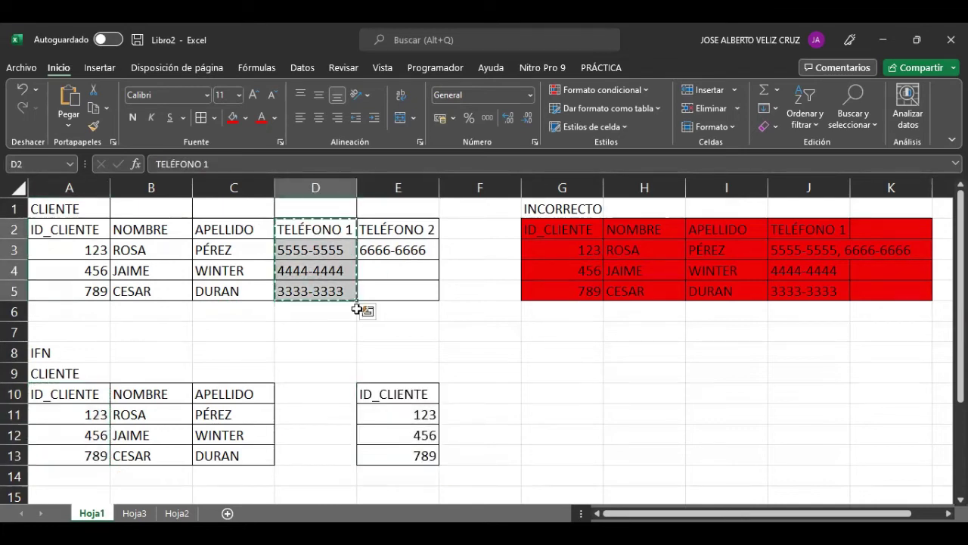
click(469, 398)
key(ctrl+v)
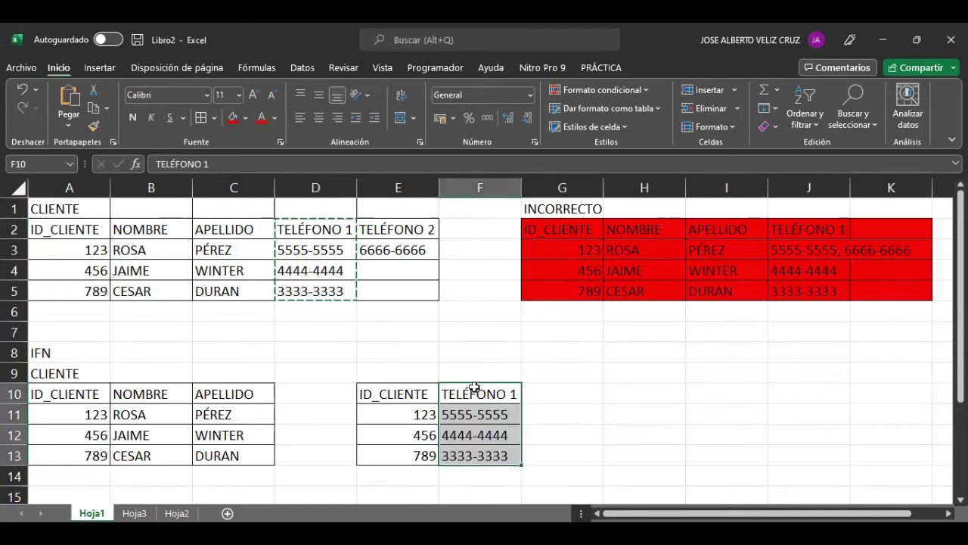
Review the new phone table, noting the second phone 6666-6666, then advance to the 2FN slide.
scroll(462, 409, down, 1)
click(482, 429)
scroll(509, 408, up, 1)
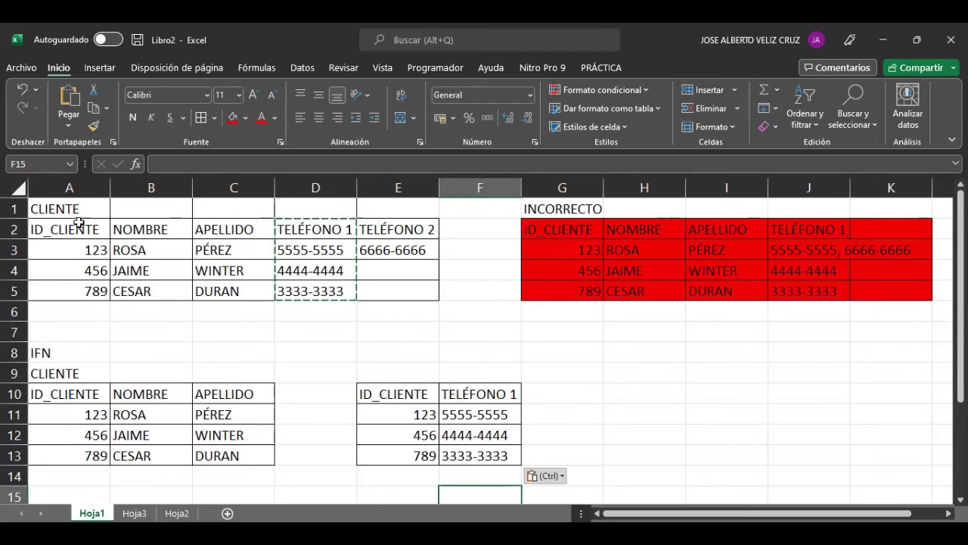
scroll(264, 378, down, 1)
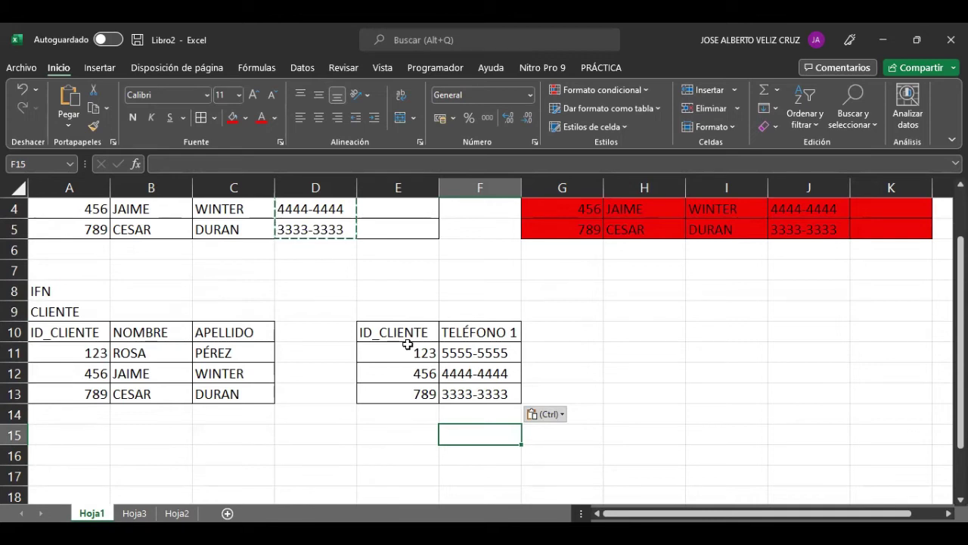
scroll(399, 401, up, 1)
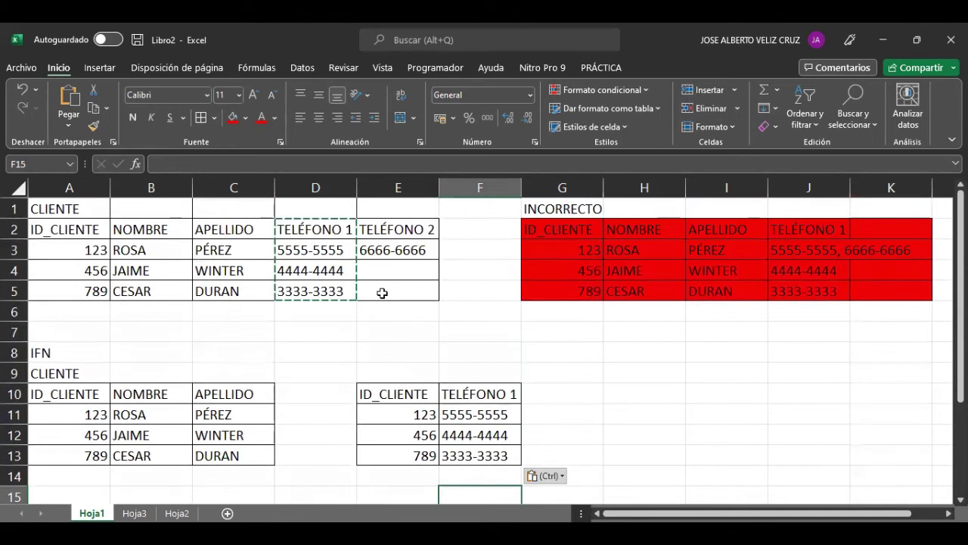
click(367, 250)
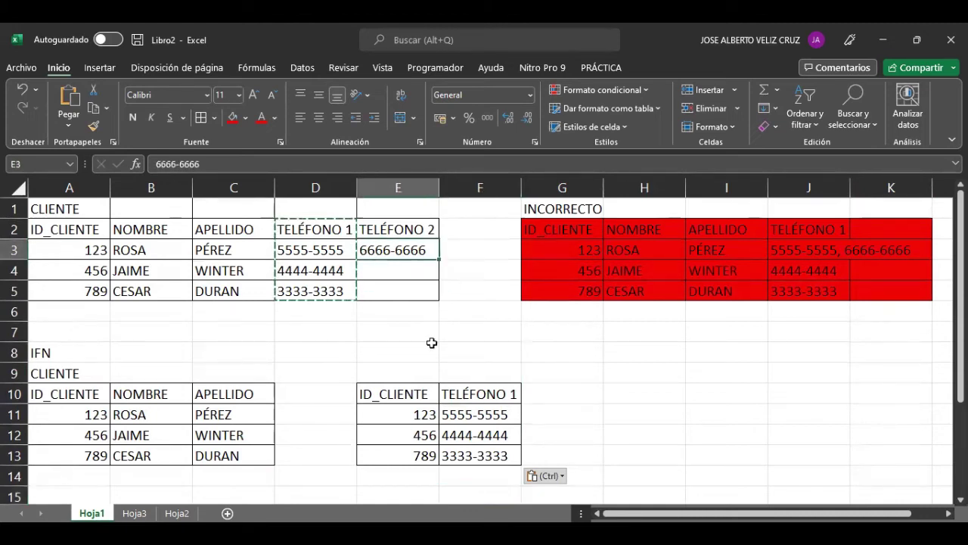
scroll(428, 345, down, 1)
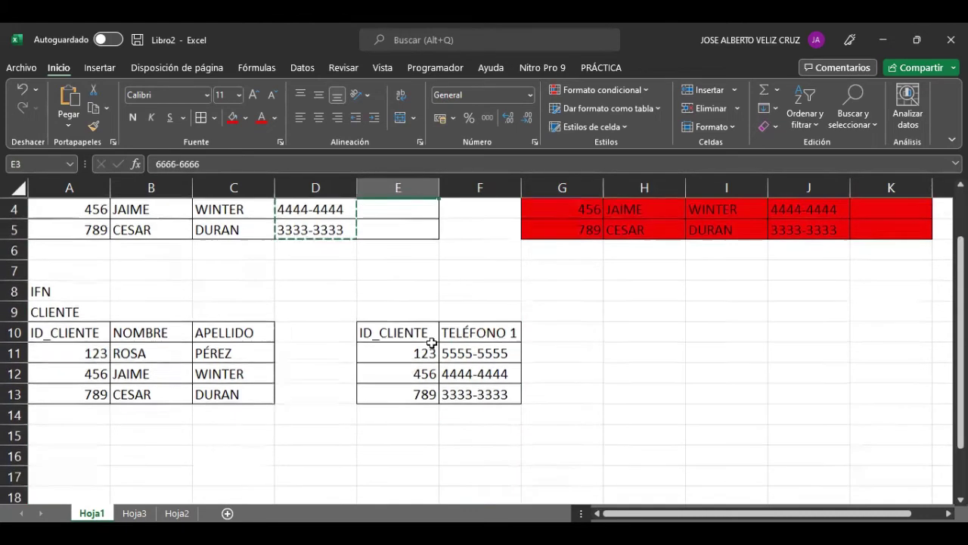
click(477, 409)
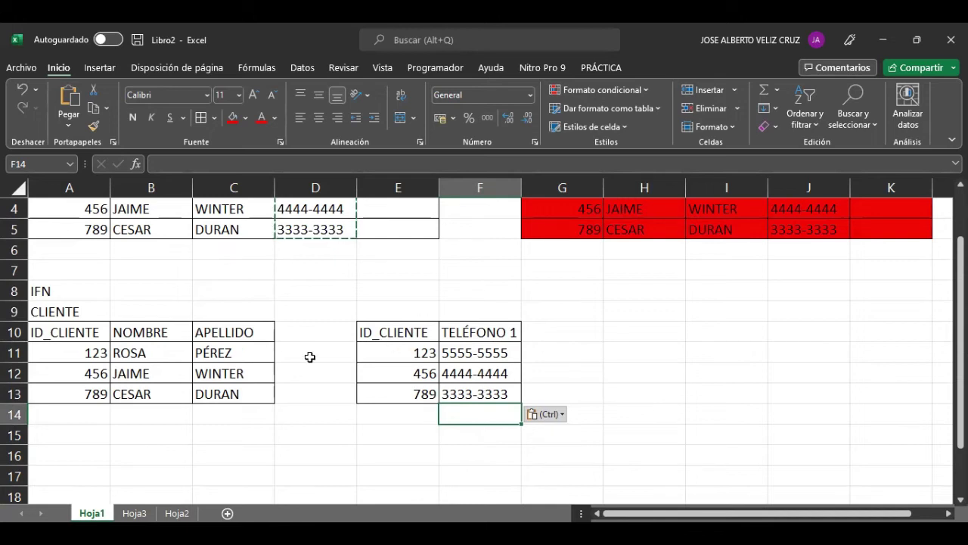
scroll(335, 382, up, 1)
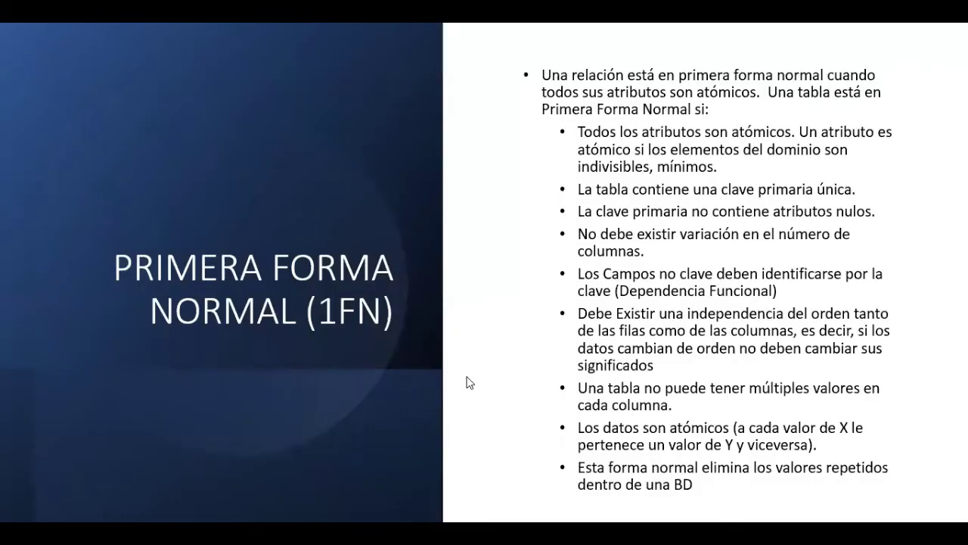
key(Right)
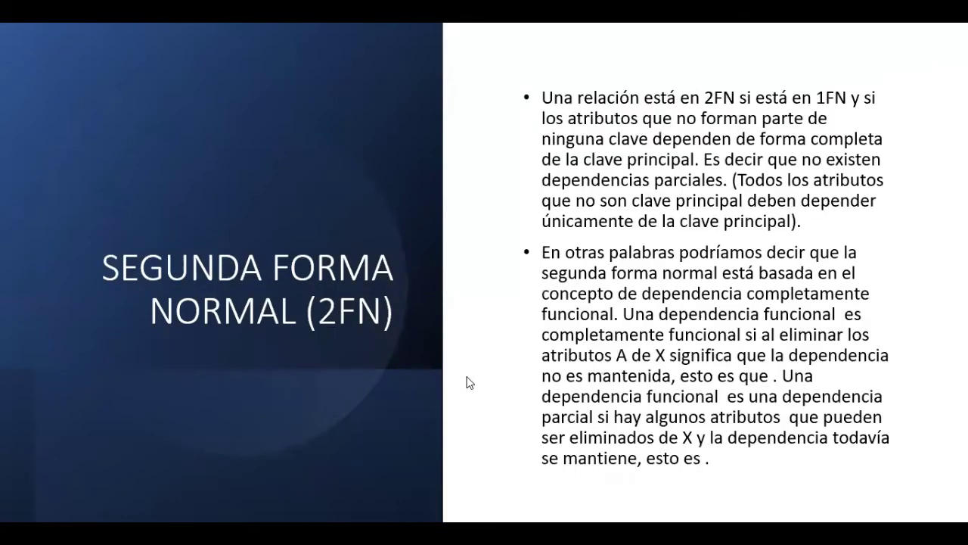
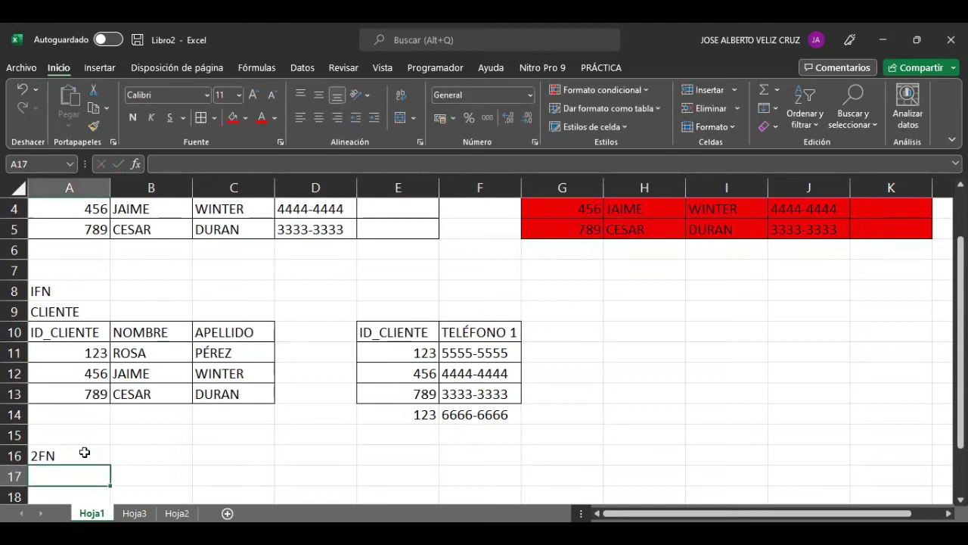
Enter the table title TELEFONO in A17 and the header ID_TELOFONO in A18.
scroll(320, 357, down, 1)
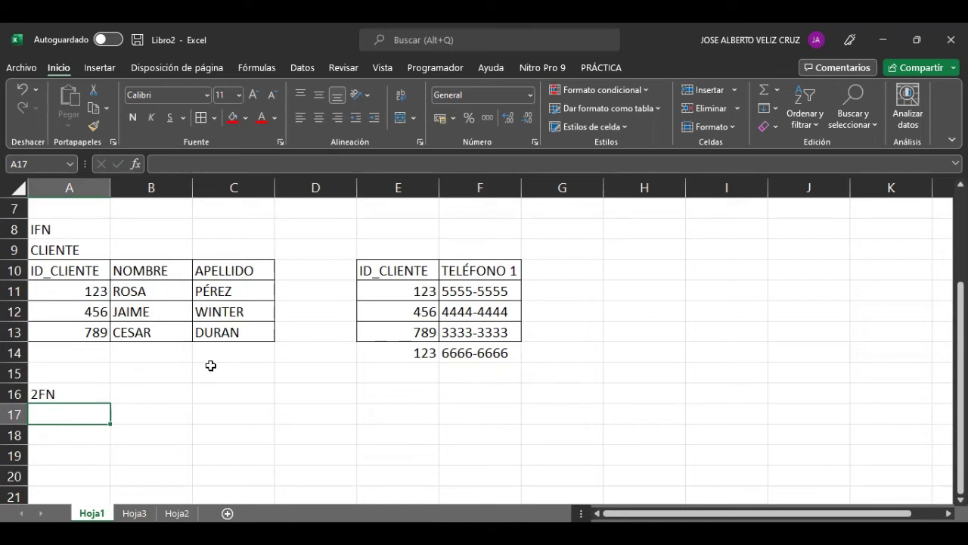
text(TELEFONO)
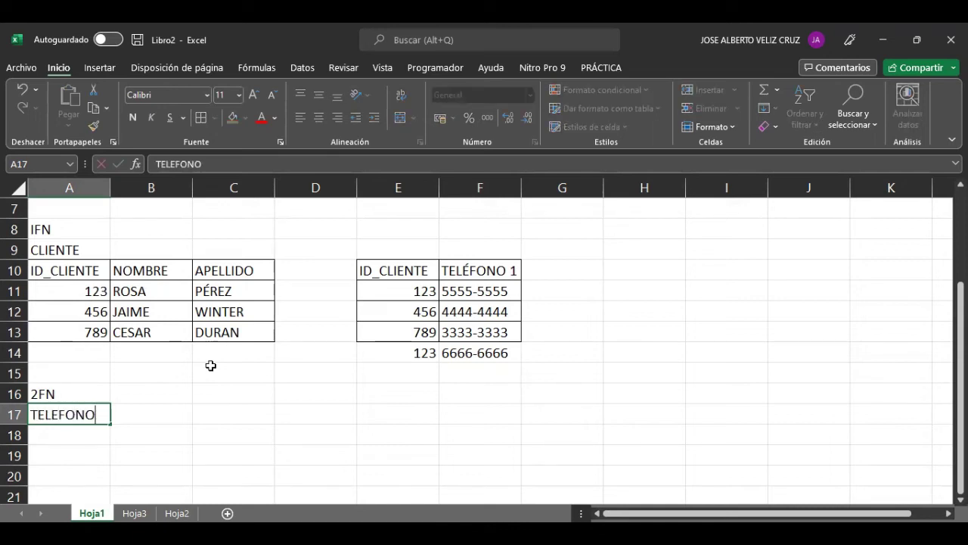
key(Return)
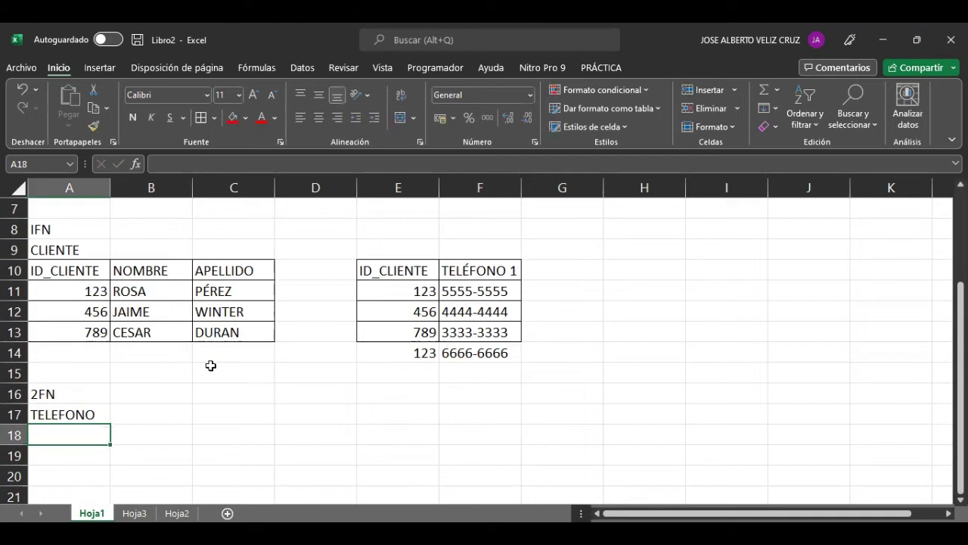
text(ID_TELOFONO)
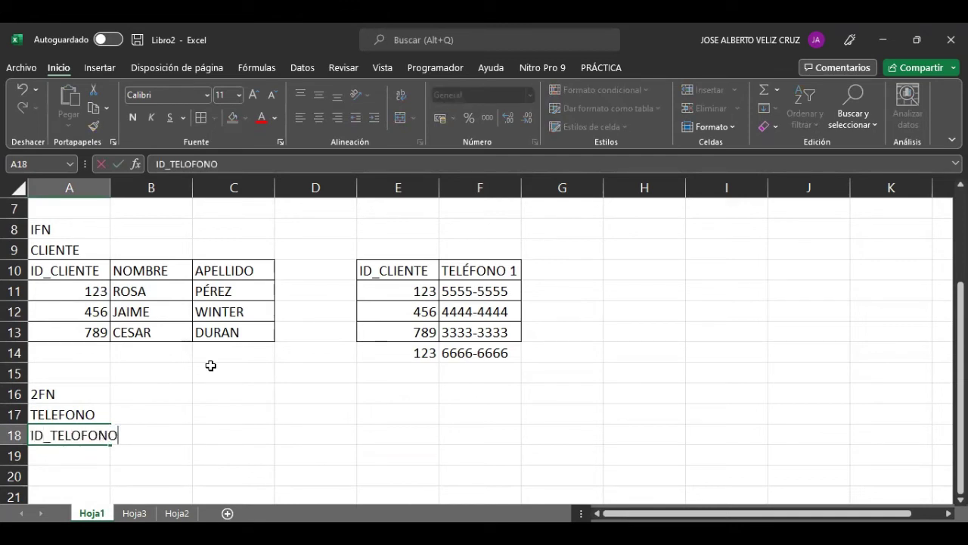
key(Return)
Number the ID_TELOFONO column 1, 2, 3, 4 in A19:A22.
scroll(210, 365, down, 1)
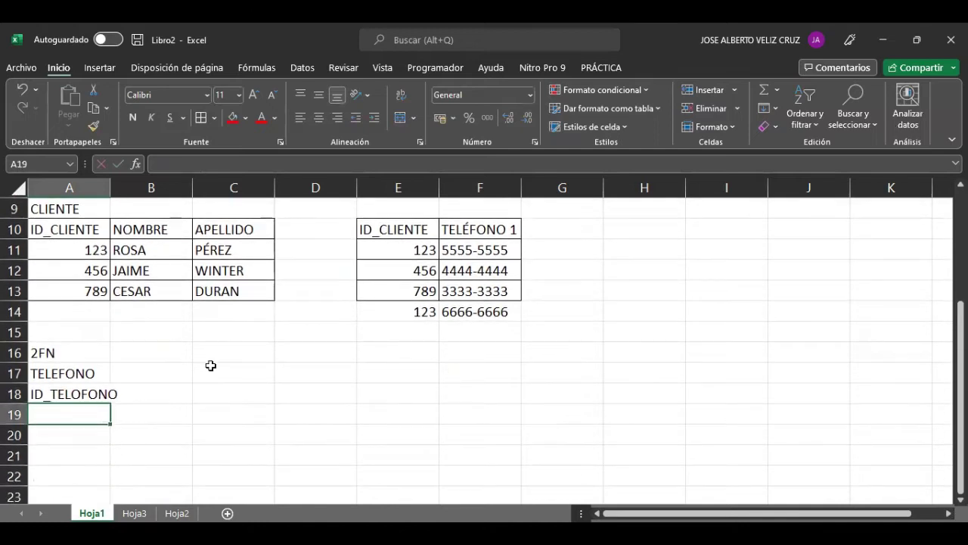
text(1)
key(Return)
text(2)
key(Return)
text(3)
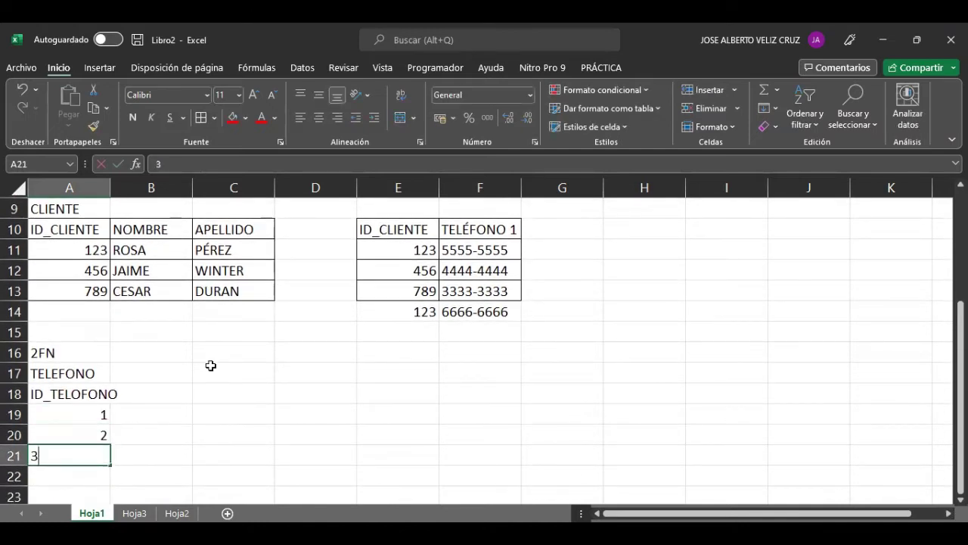
key(Return)
text(4)
key(Return)
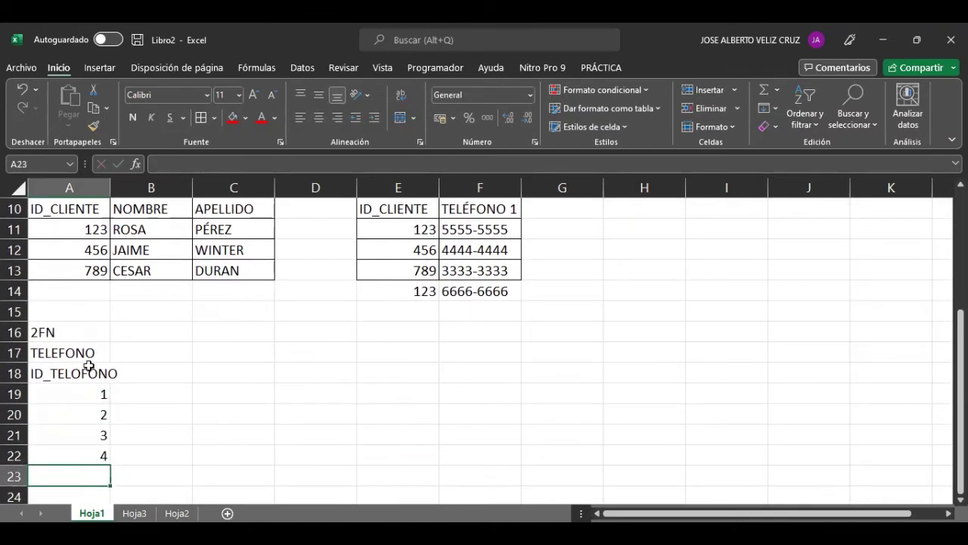
scroll(335, 421, up, 1)
scroll(341, 413, down, 1)
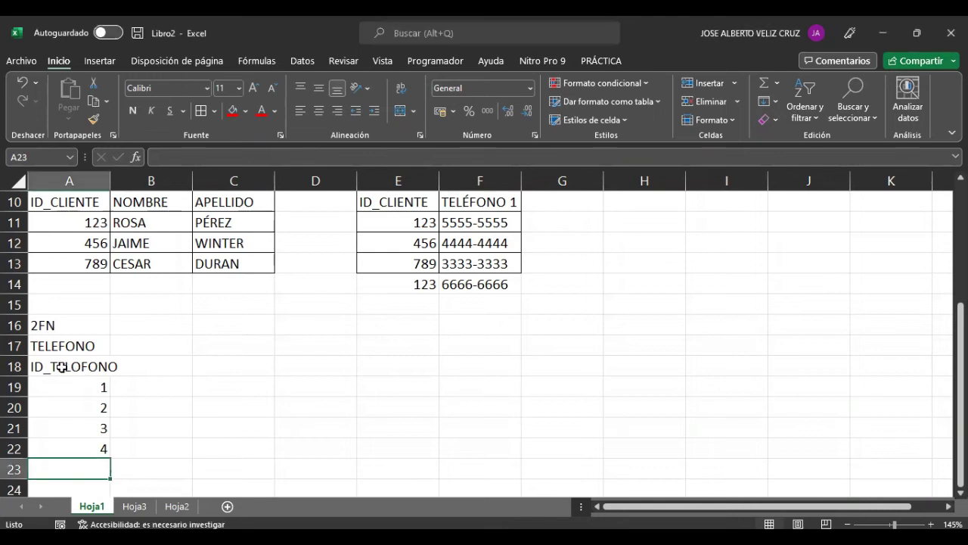
Copy the TELÉFONO 1 numbers from F10:F14 into B18:B22.
click(50, 346)
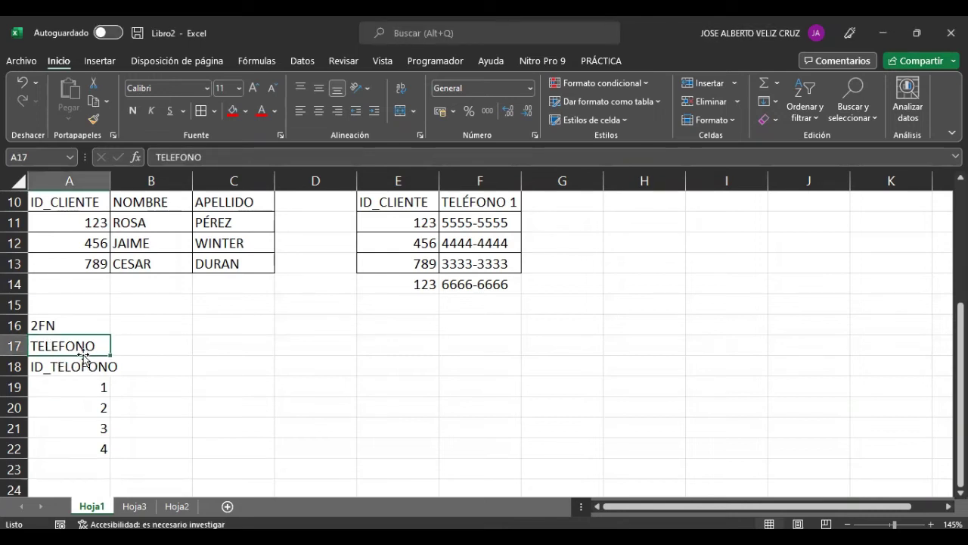
drag(64, 366, 65, 441)
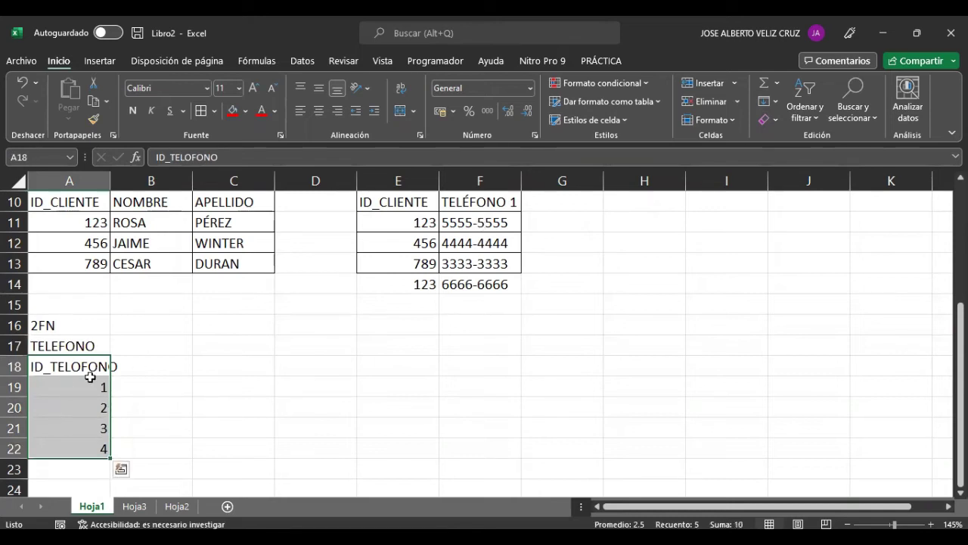
drag(472, 202, 465, 287)
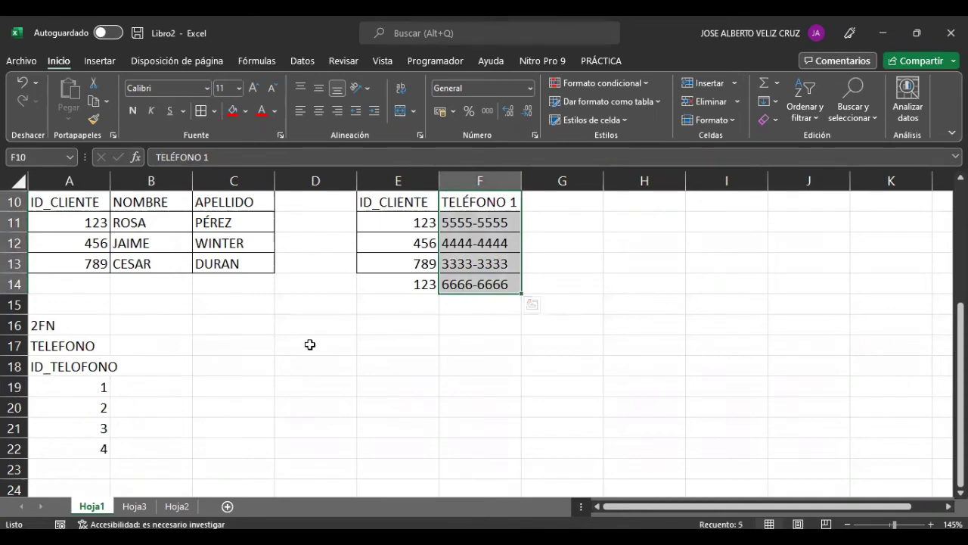
key(ctrl+c)
click(144, 361)
key(ctrl+v)
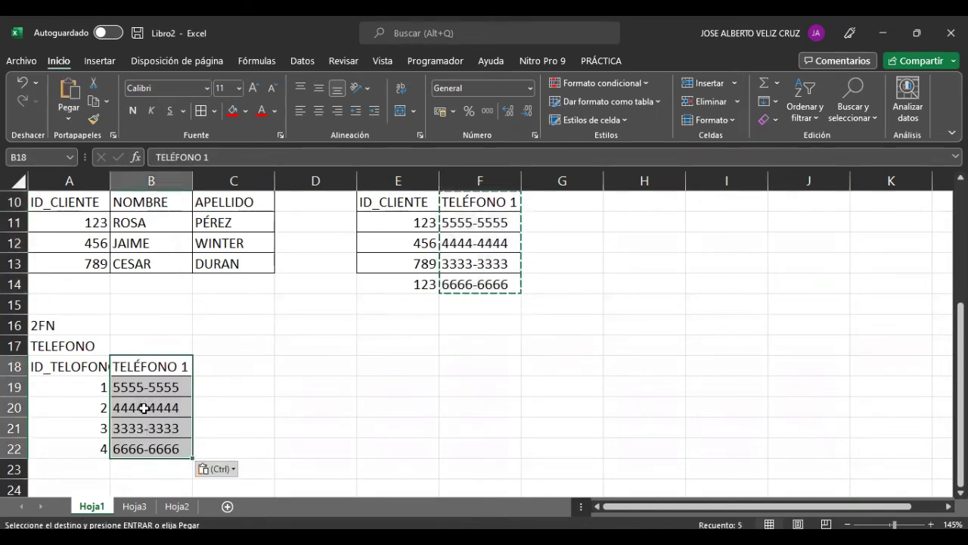
click(139, 390)
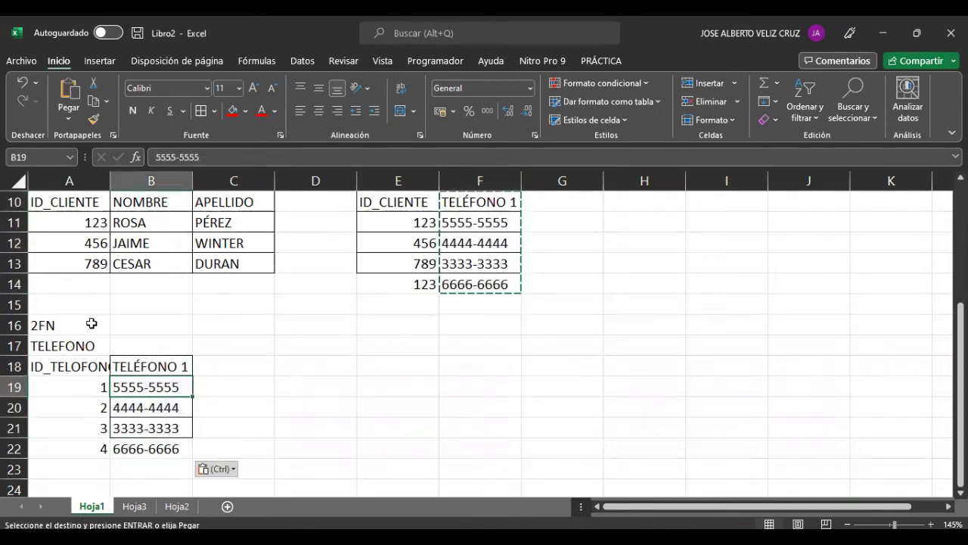
Autofit column A so the ID_TELOFONO header fits.
click(76, 364)
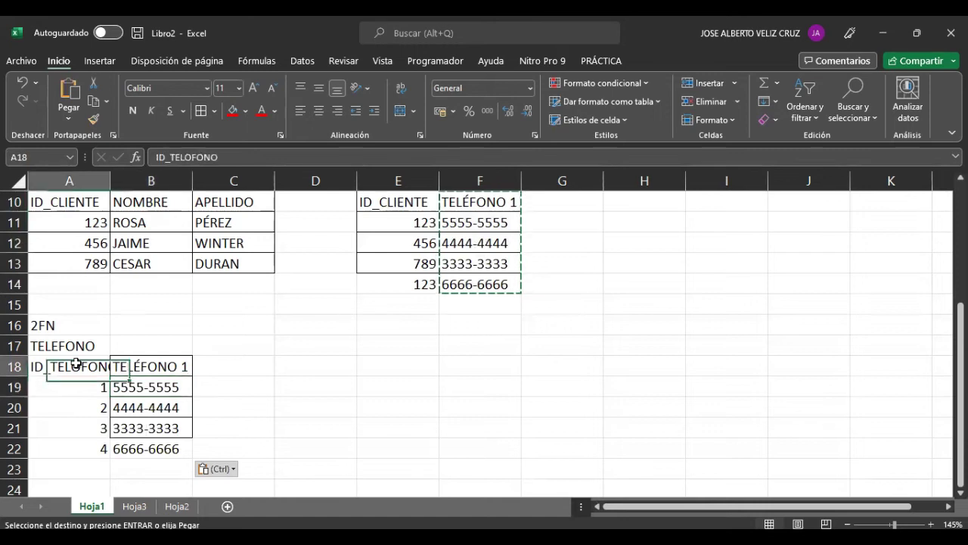
double_click(109, 180)
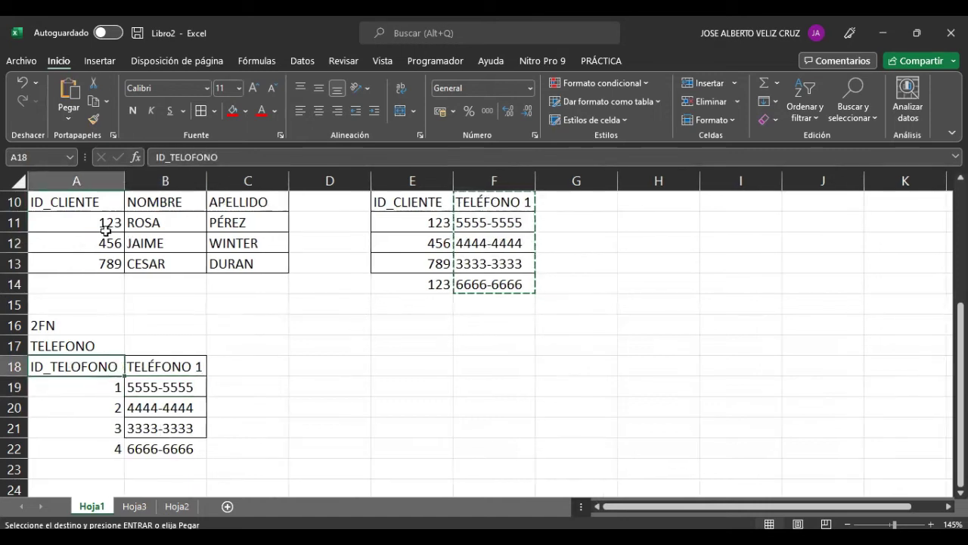
click(90, 384)
click(154, 387)
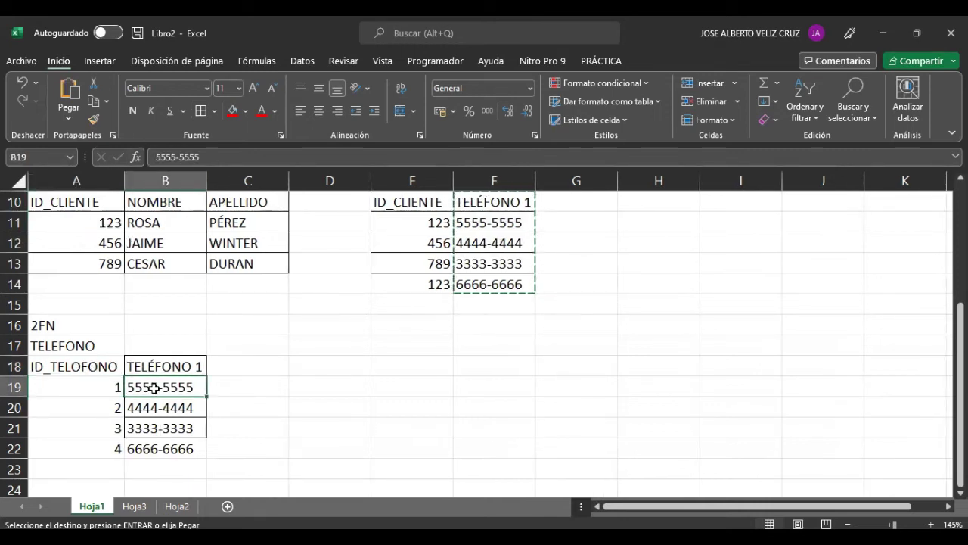
click(94, 407)
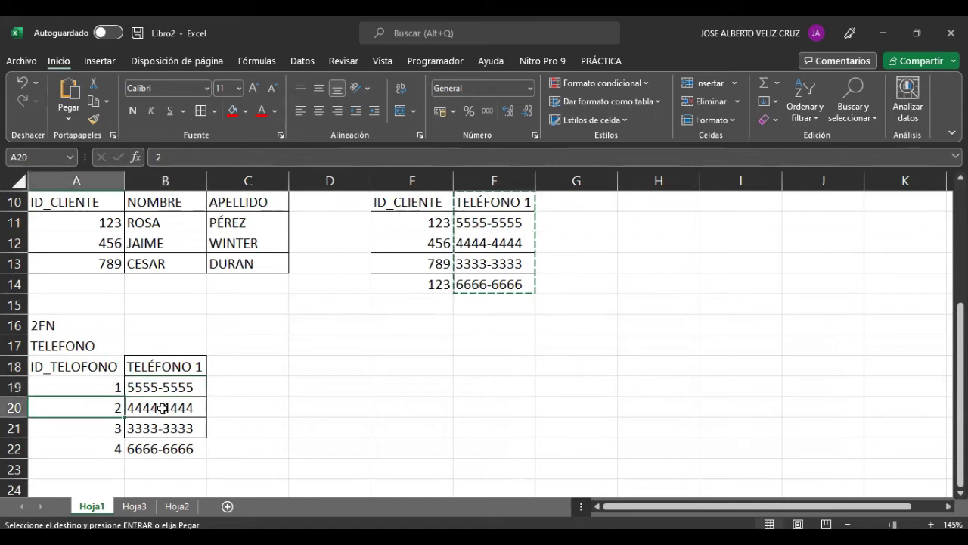
click(94, 435)
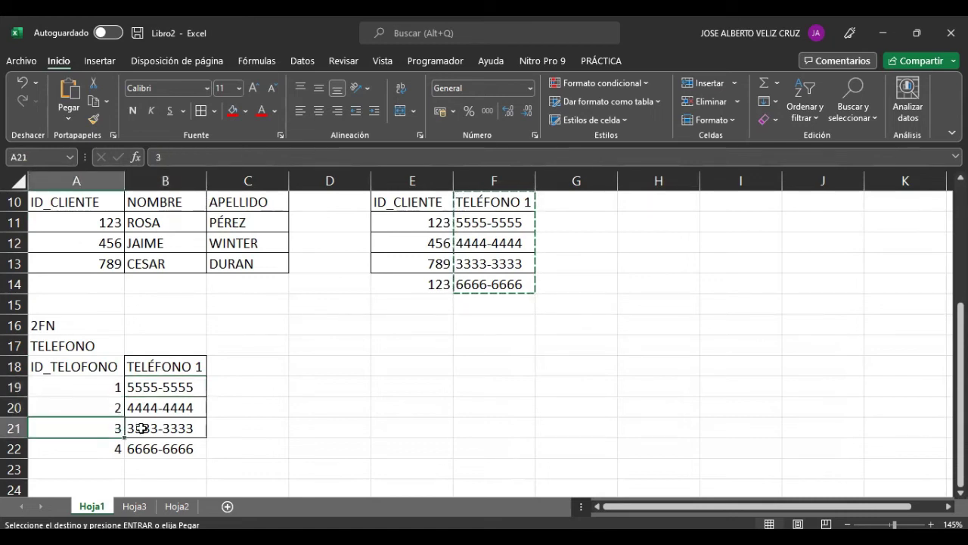
click(85, 448)
Apply All Borders to the A18:C22 table range.
drag(94, 361, 236, 430)
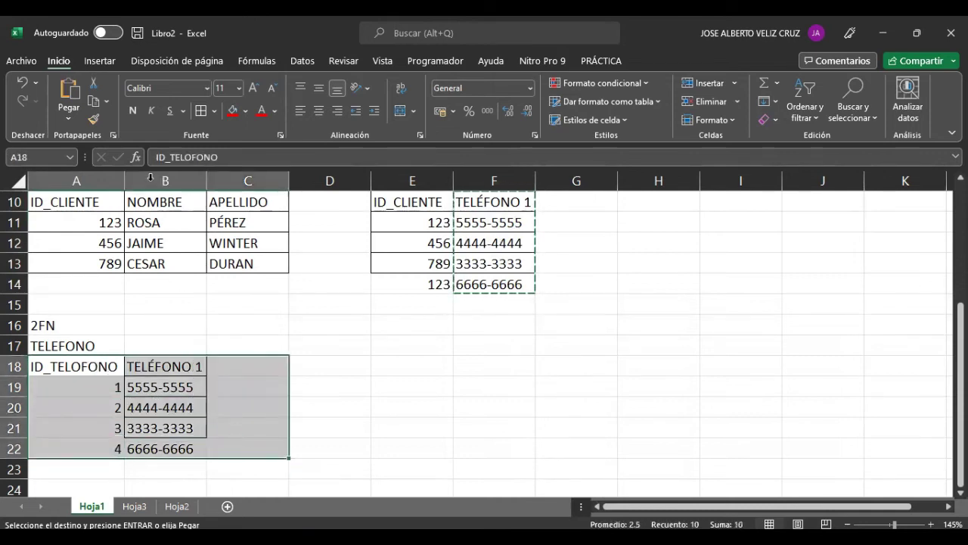
click(200, 110)
click(255, 405)
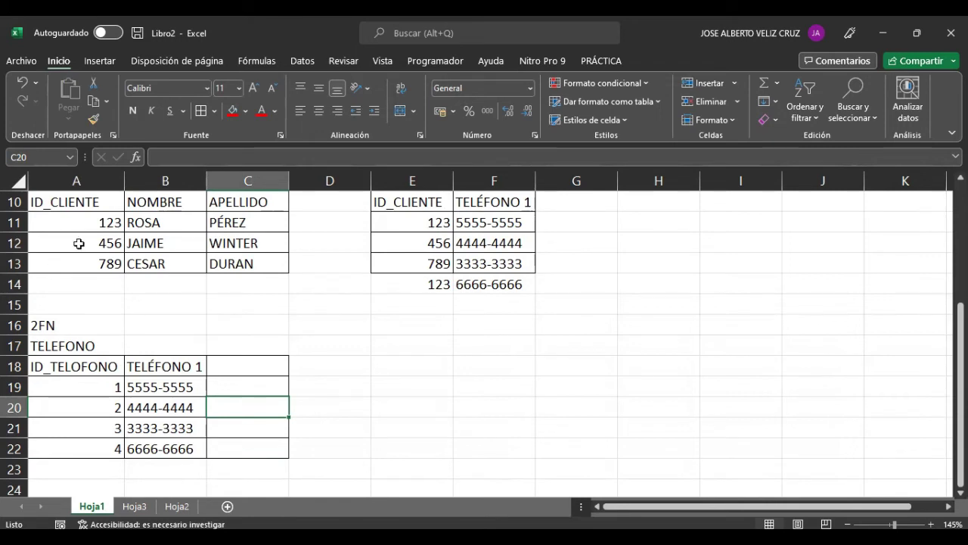
Copy the ID_CLIENTE values 123, 456, 789, 123 from E10:E14 into C18:C22.
drag(409, 202, 391, 289)
key(ctrl+c)
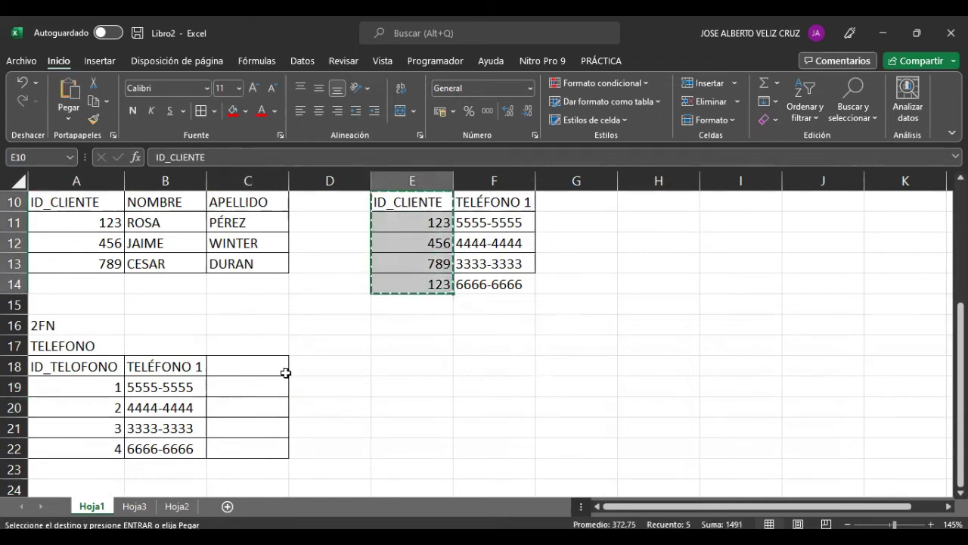
click(259, 370)
key(ctrl+v)
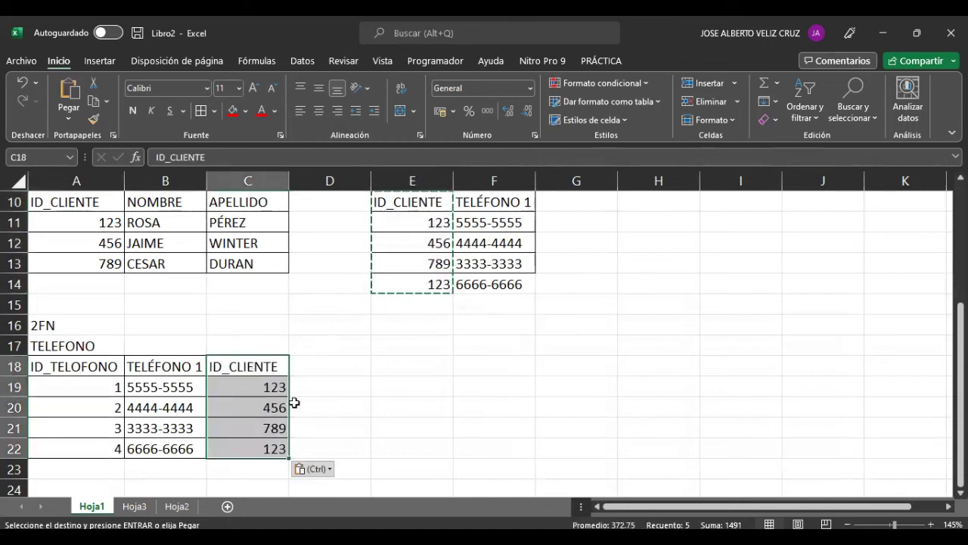
click(355, 386)
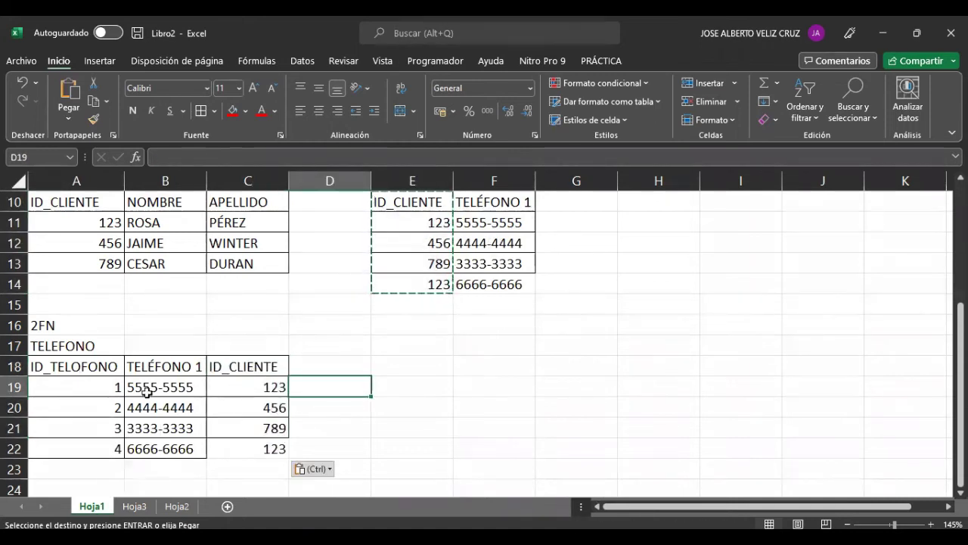
drag(79, 367, 256, 448)
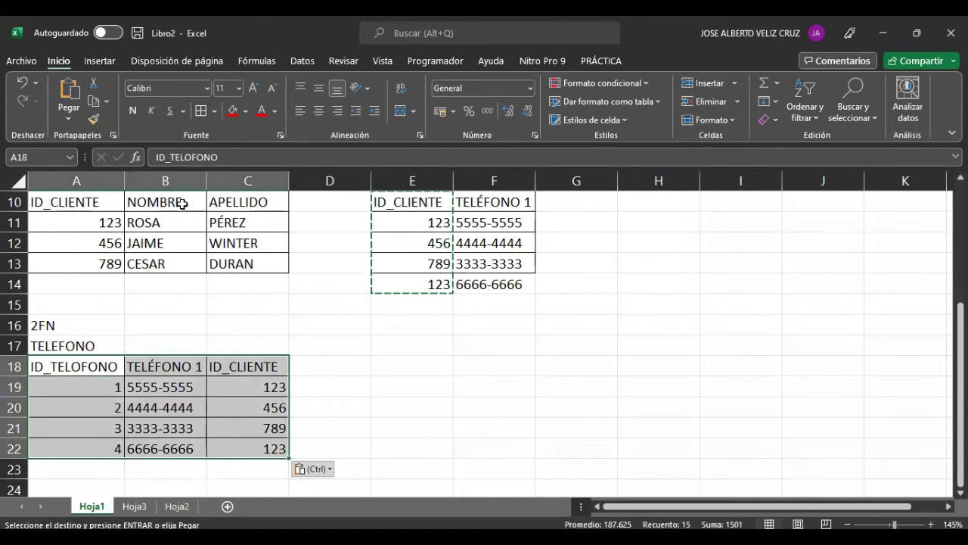
key(Escape)
click(236, 401)
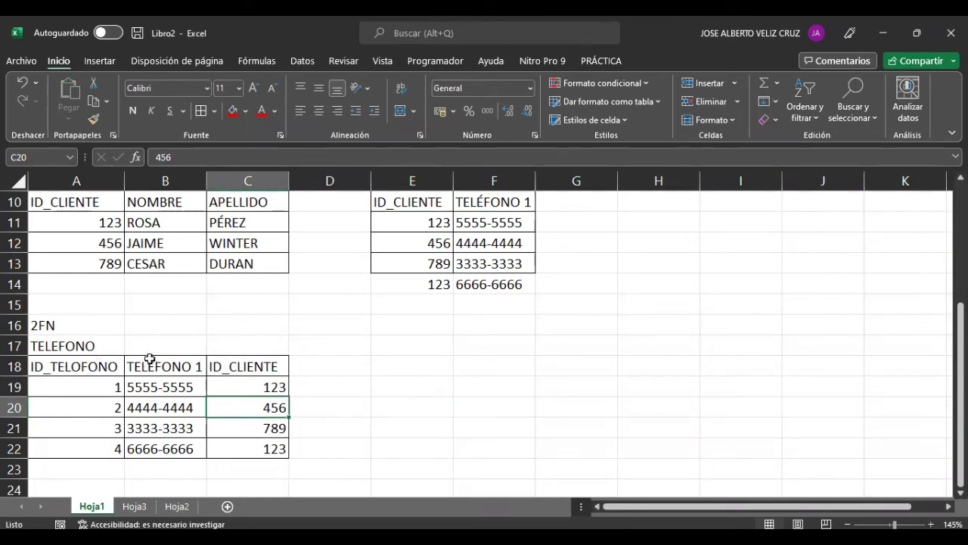
Fill row 23 with ID 5, phone 7777-7777 and client 123.
scroll(84, 248, up, 1)
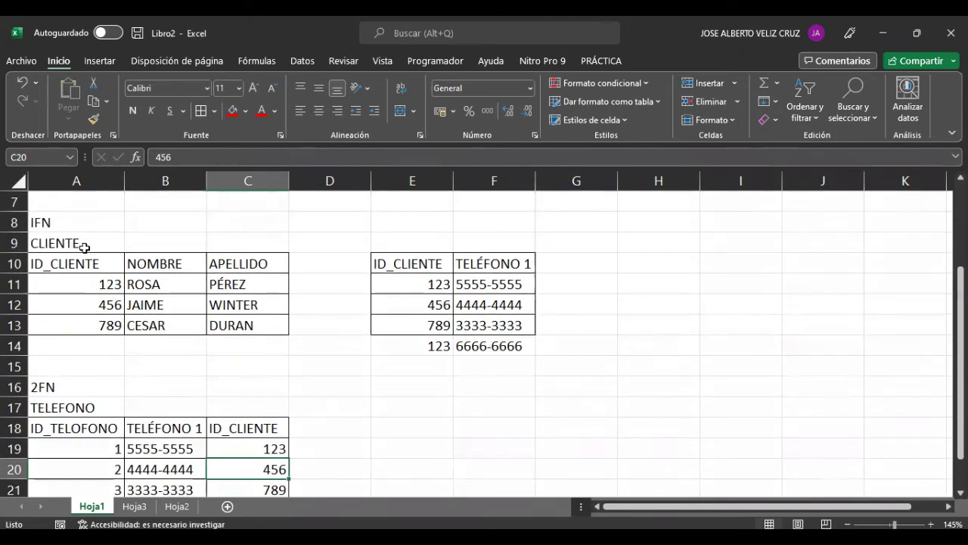
scroll(108, 281, down, 1)
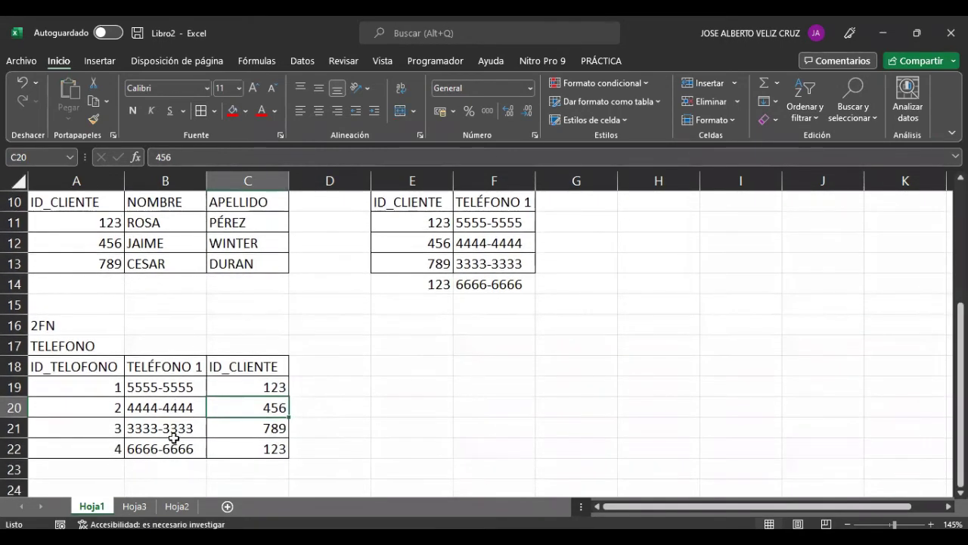
click(146, 468)
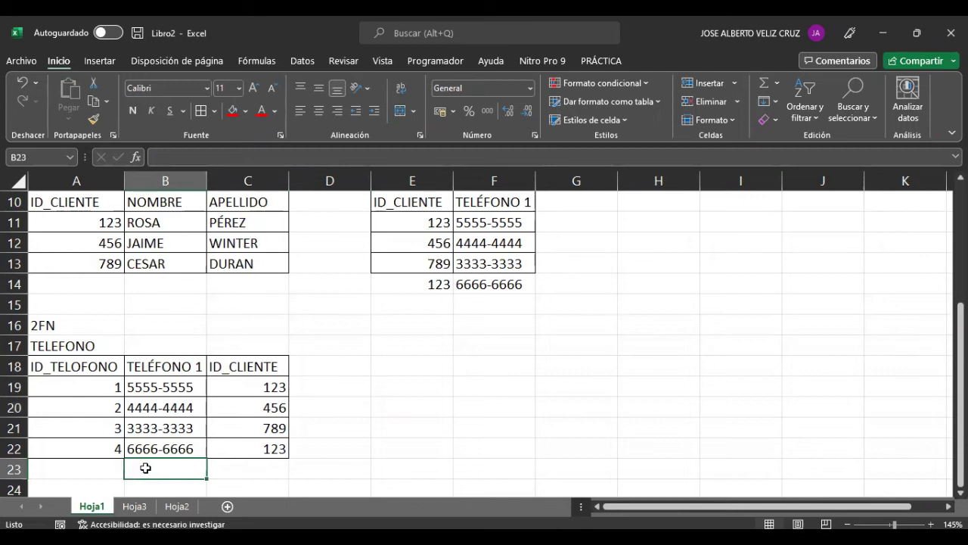
text(7777-7777)
key(Left)
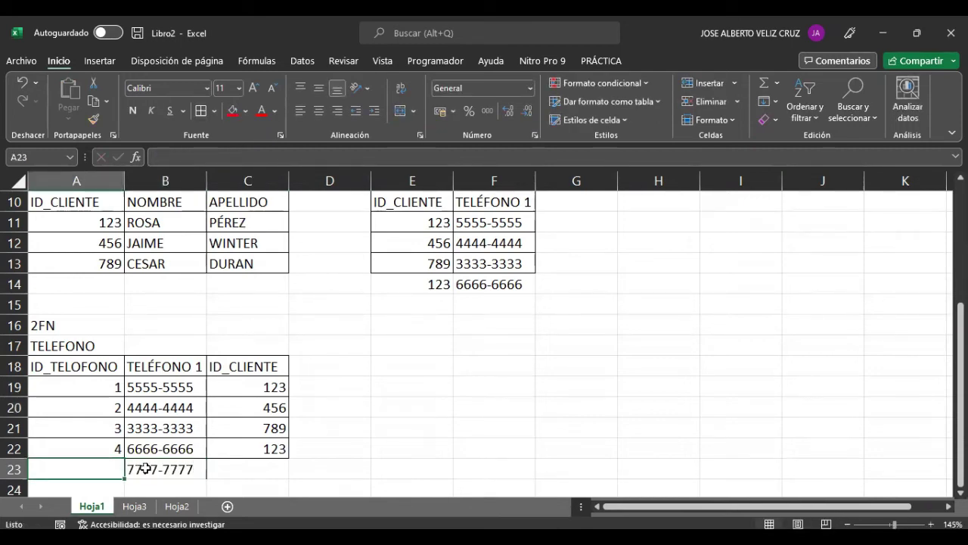
text(5)
key(Right)
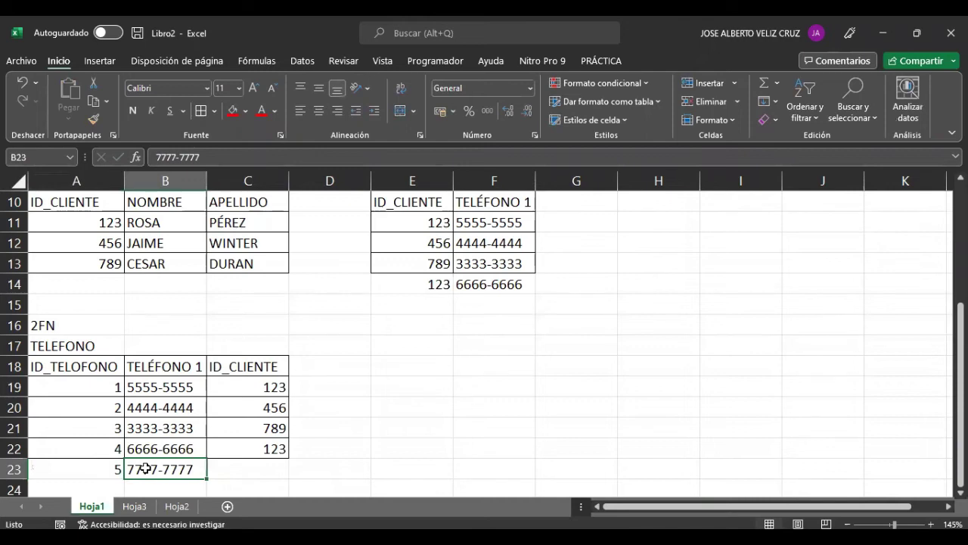
key(Right)
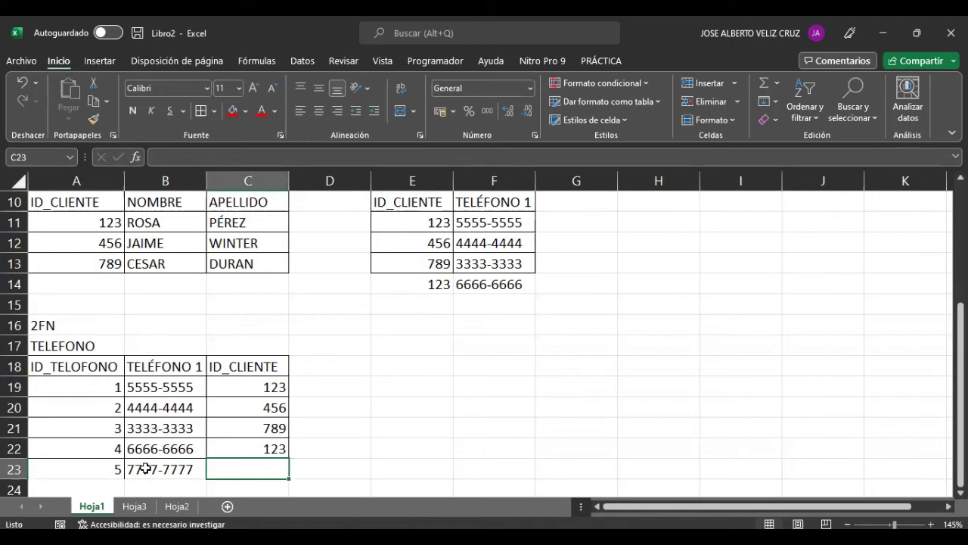
text(123)
key(Return)
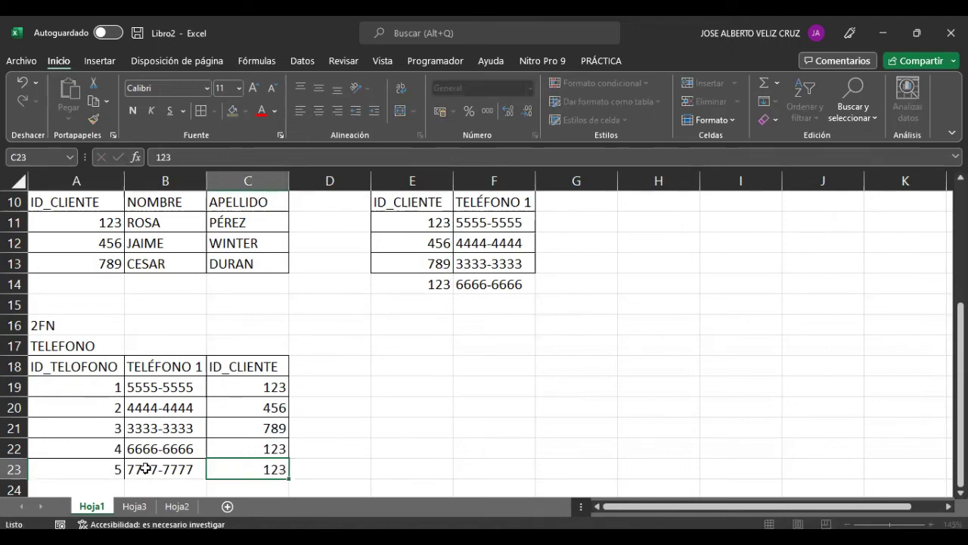
Review the TELEFONO table's phone numbers, 5555-5555 through 7777-7777.
drag(75, 354, 253, 443)
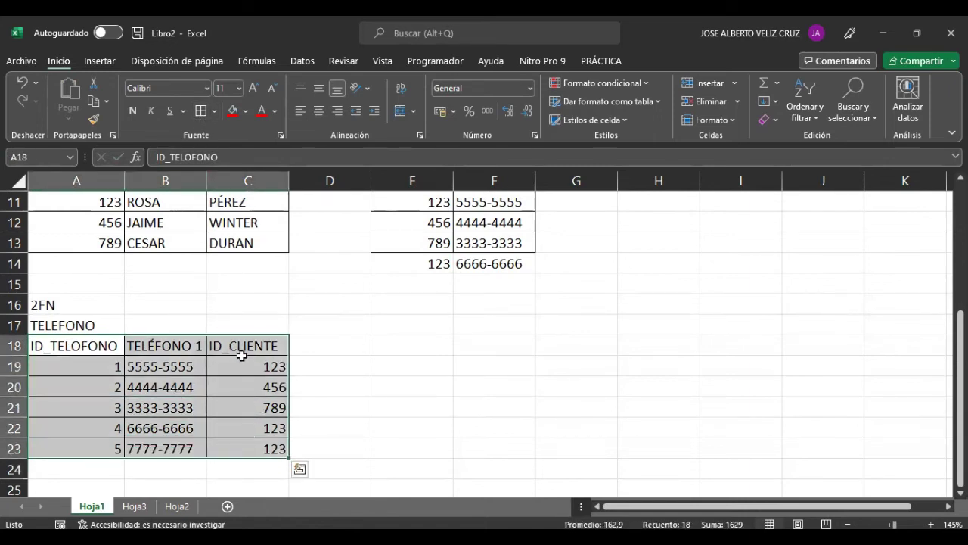
click(421, 329)
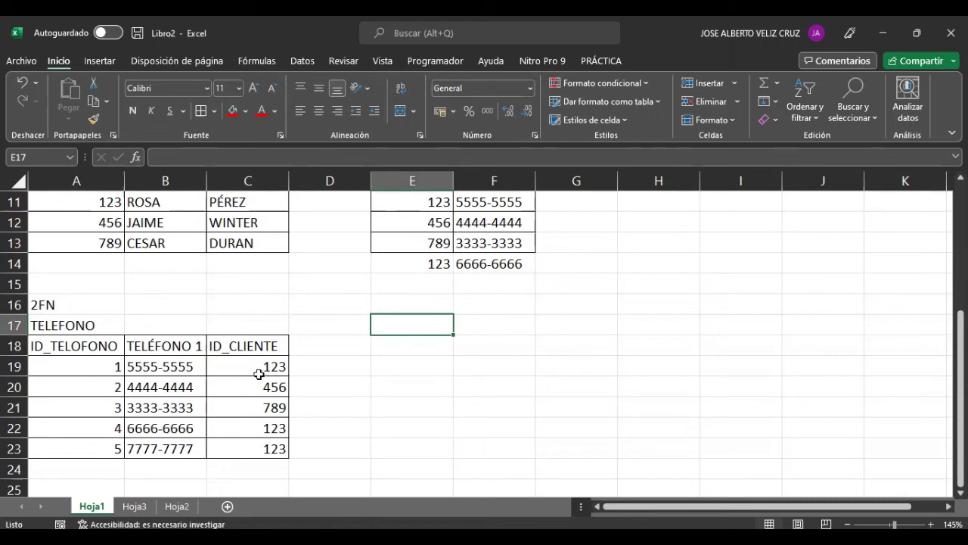
click(169, 368)
click(163, 435)
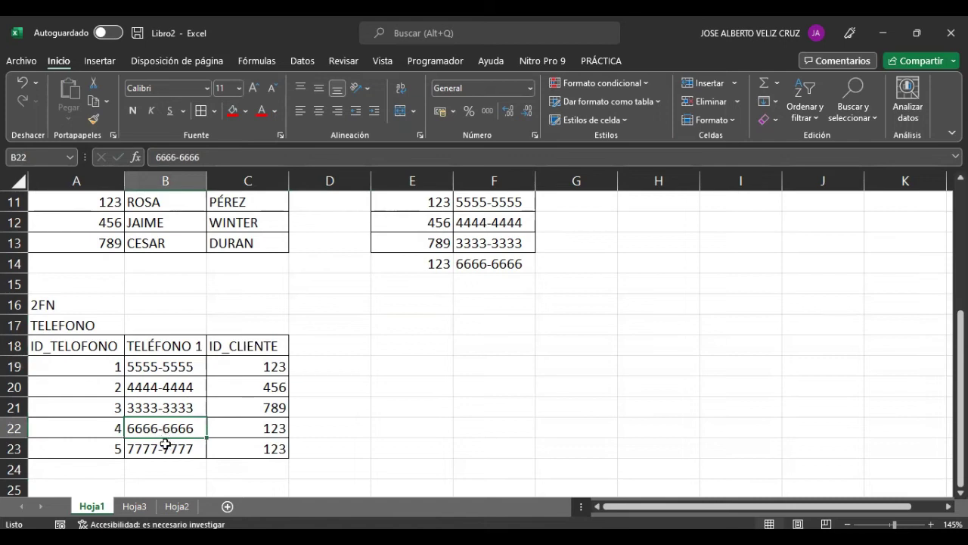
click(162, 446)
click(392, 411)
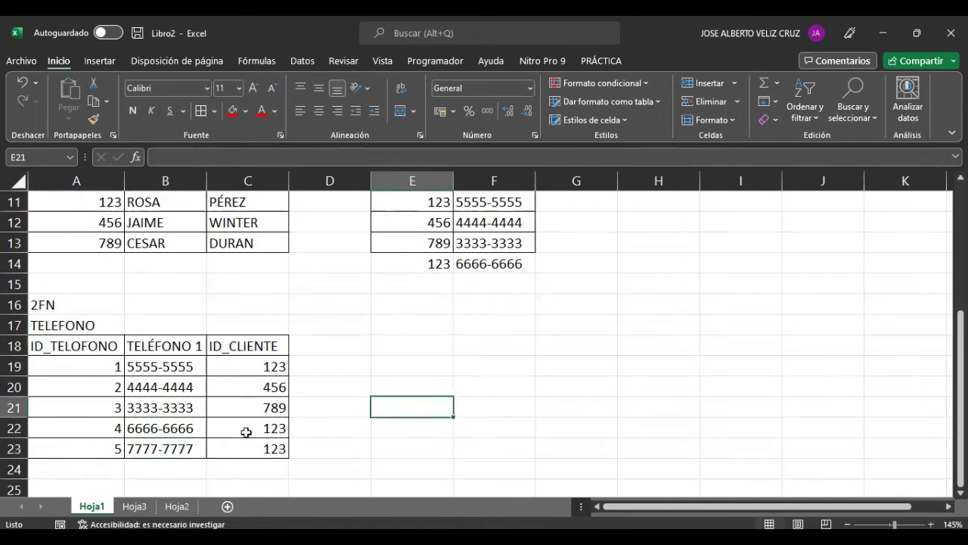
scroll(347, 431, up, 1)
scroll(303, 409, down, 1)
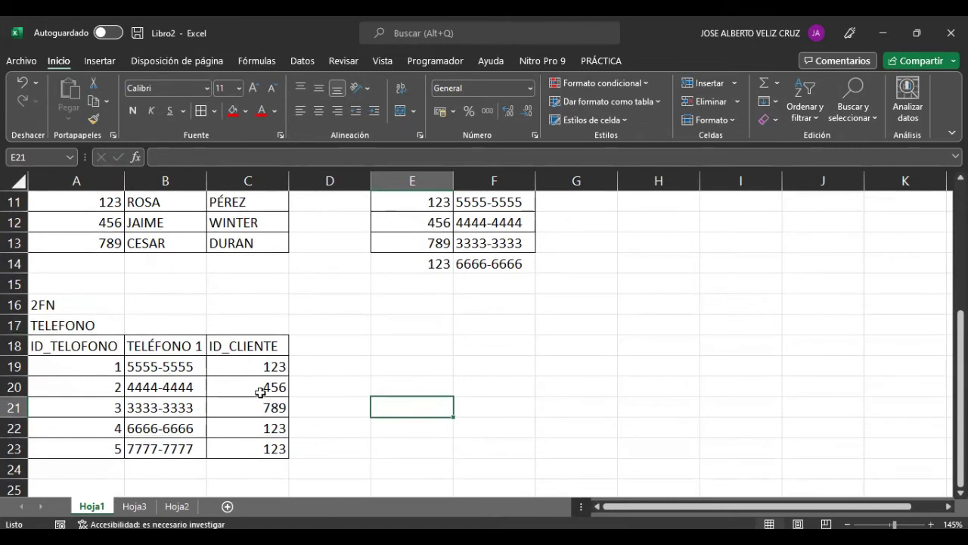
scroll(220, 380, up, 1)
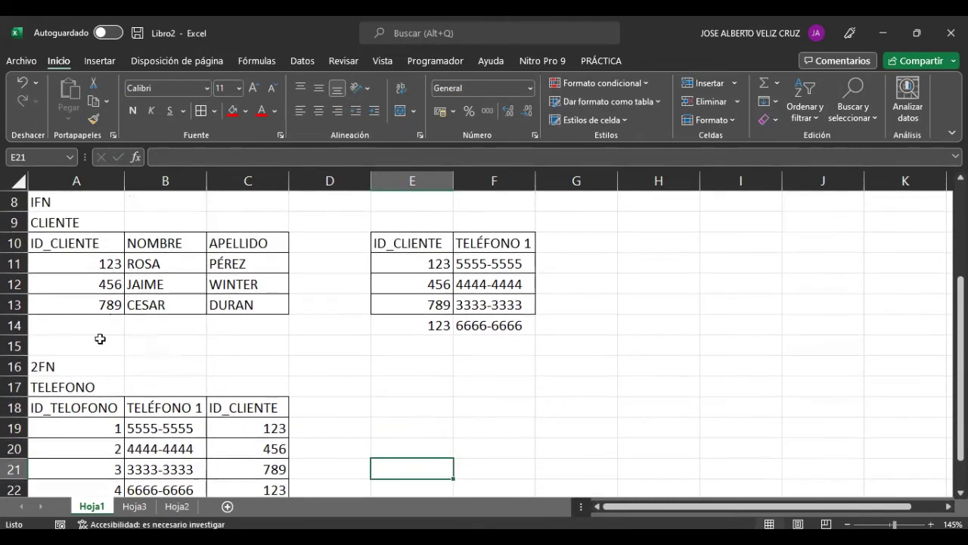
scroll(193, 366, down, 1)
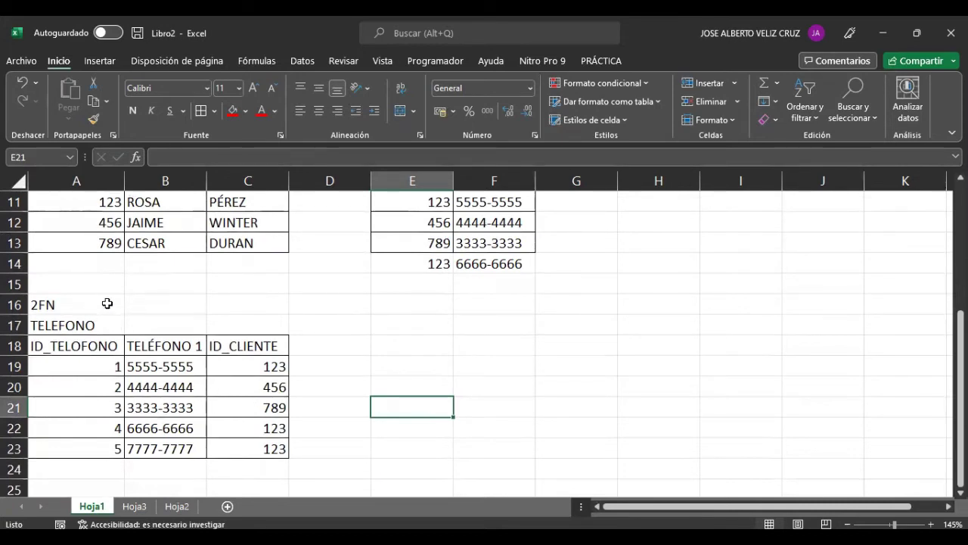
Add a 3FN label in B16 beside the 2FN heading.
click(158, 307)
text(3FN)
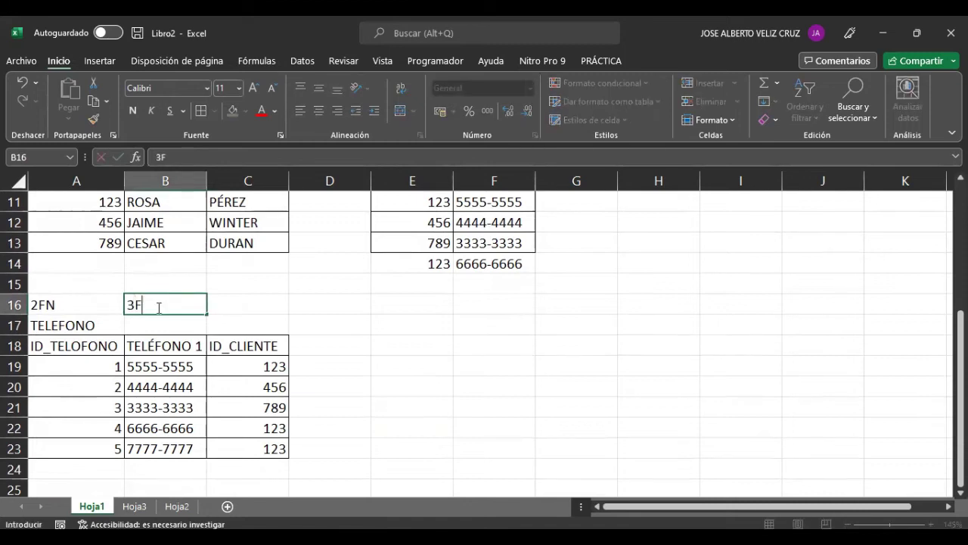
click(373, 341)
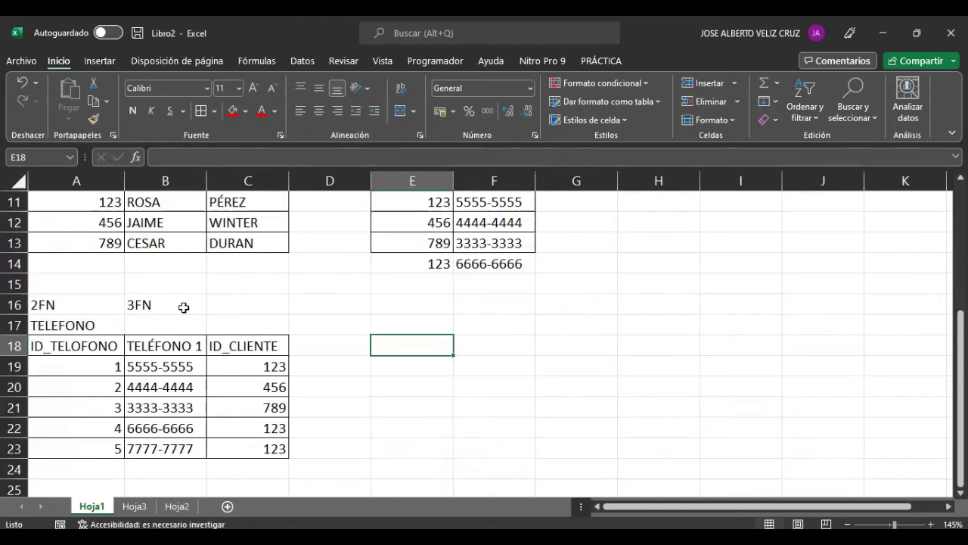
scroll(273, 315, up, 1)
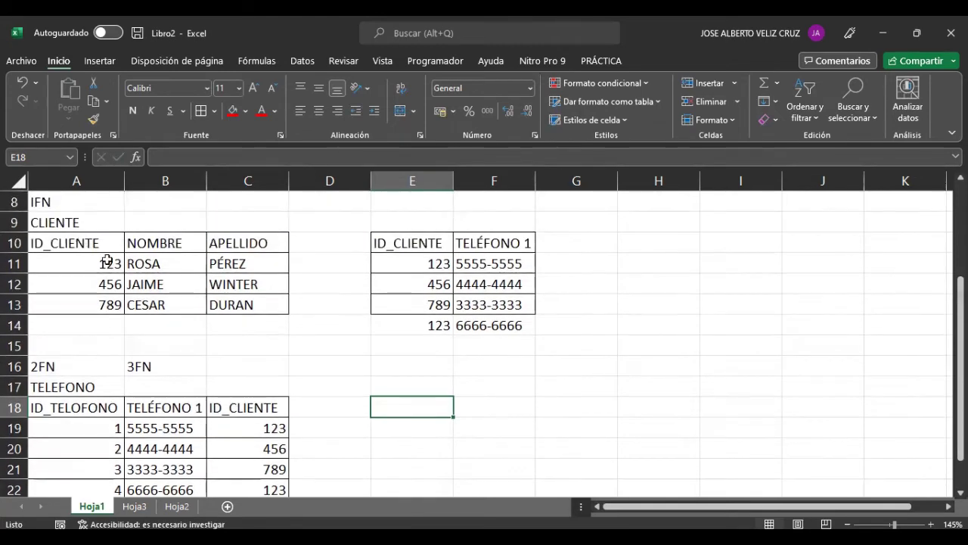
scroll(59, 387, down, 1)
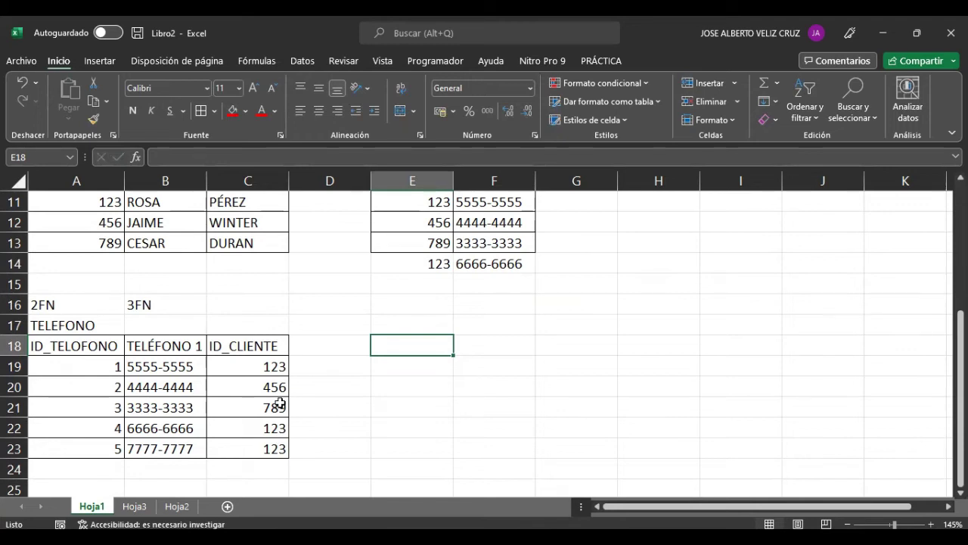
scroll(280, 403, up, 1)
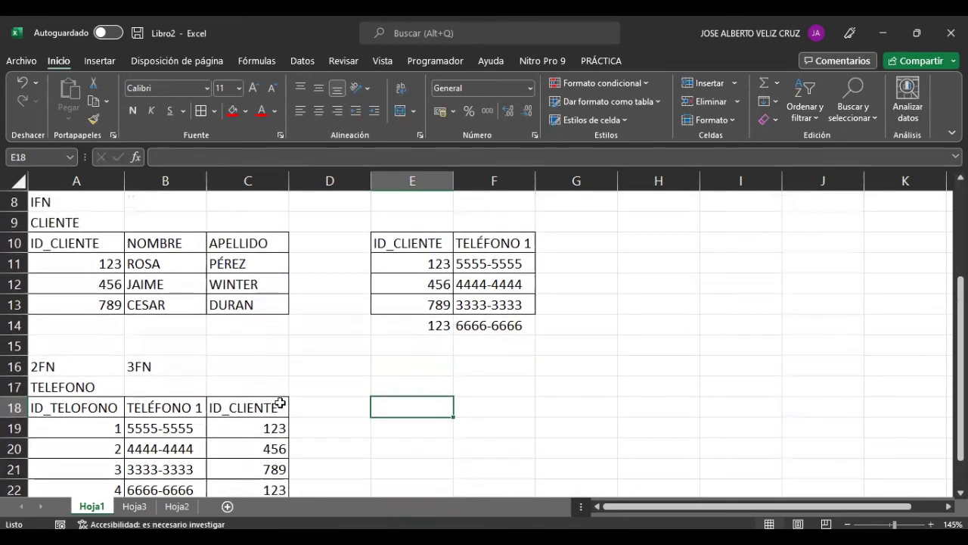
Correct the A8 heading from IFN to 1FN.
click(44, 203)
key(F2)
key(Home)
key(Delete)
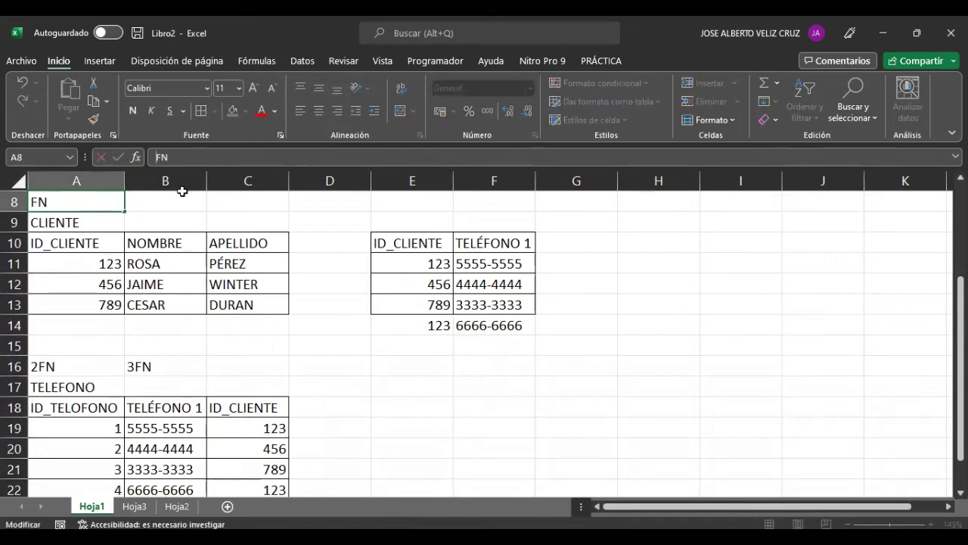
text(1)
click(151, 280)
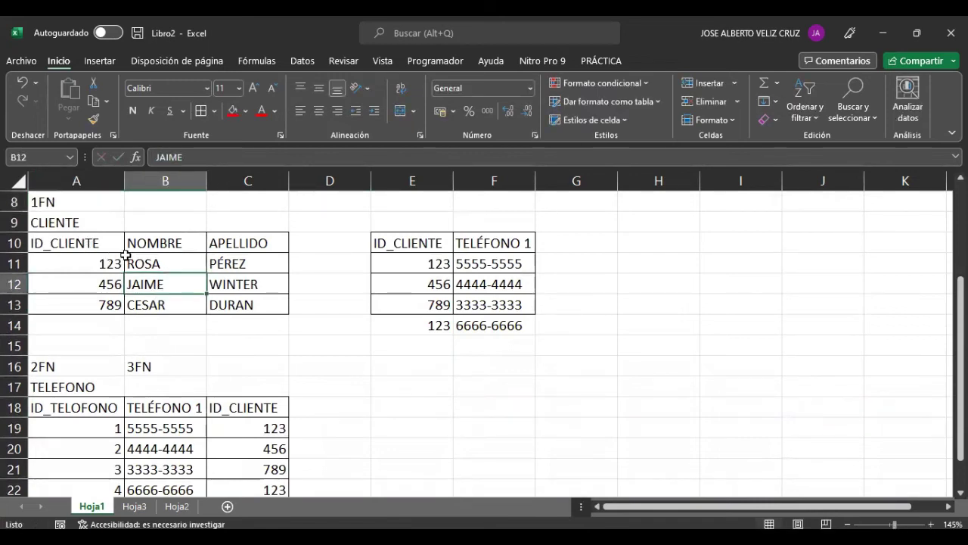
drag(89, 246, 92, 302)
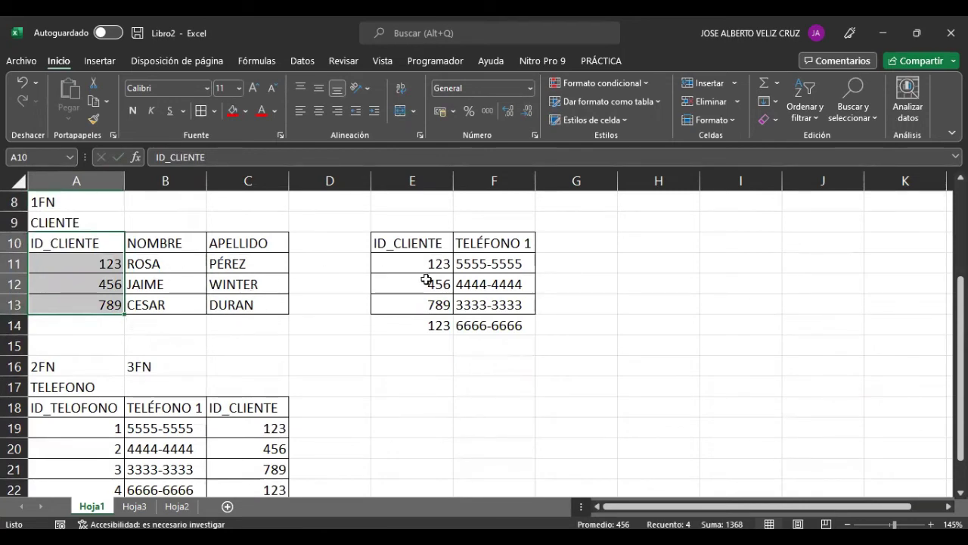
scroll(303, 276, down, 1)
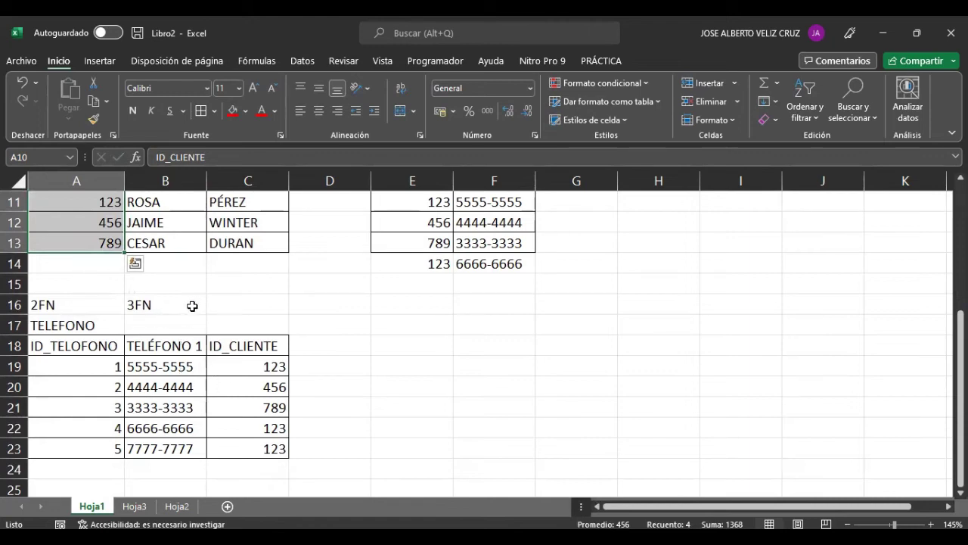
drag(90, 350, 91, 447)
drag(218, 351, 237, 443)
scroll(233, 397, up, 1)
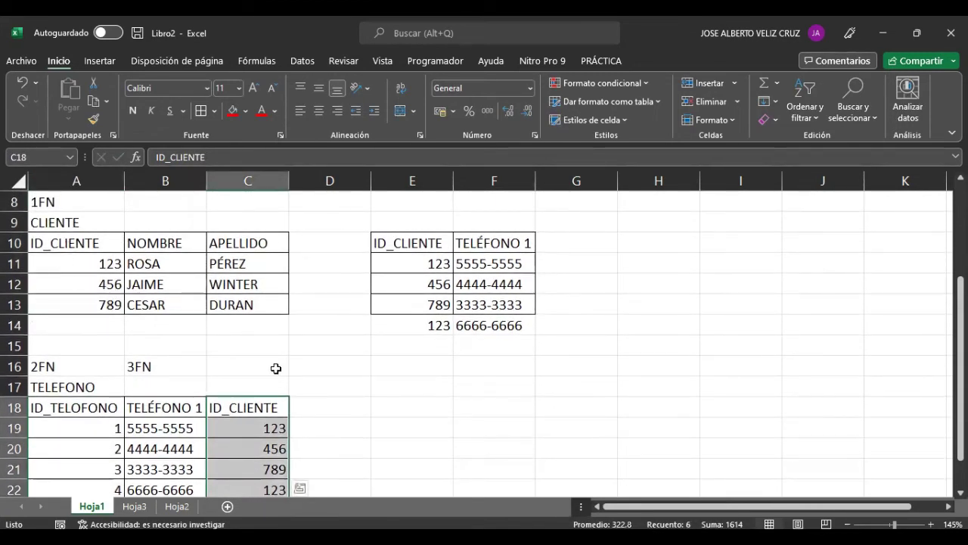
scroll(276, 368, down, 1)
scroll(261, 300, up, 2)
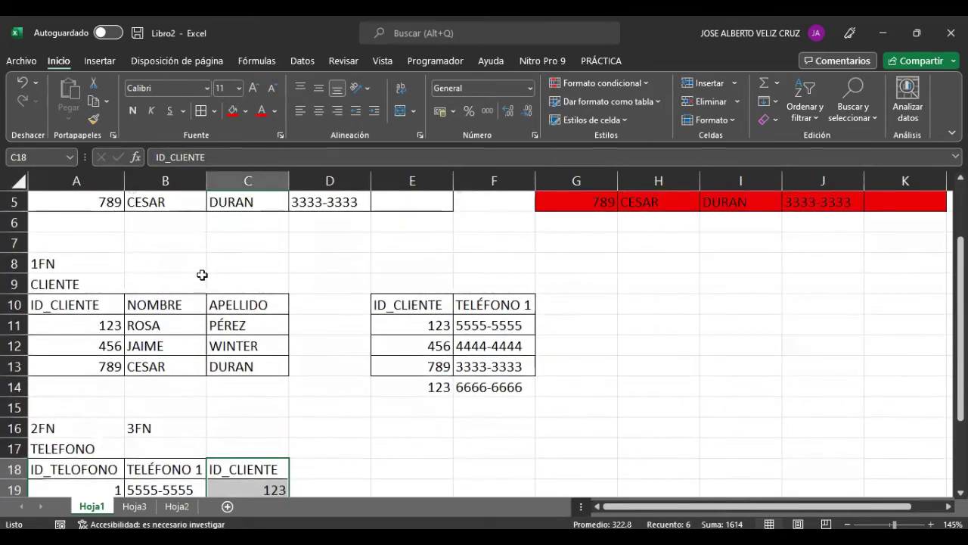
scroll(201, 275, down, 1)
drag(48, 222, 244, 302)
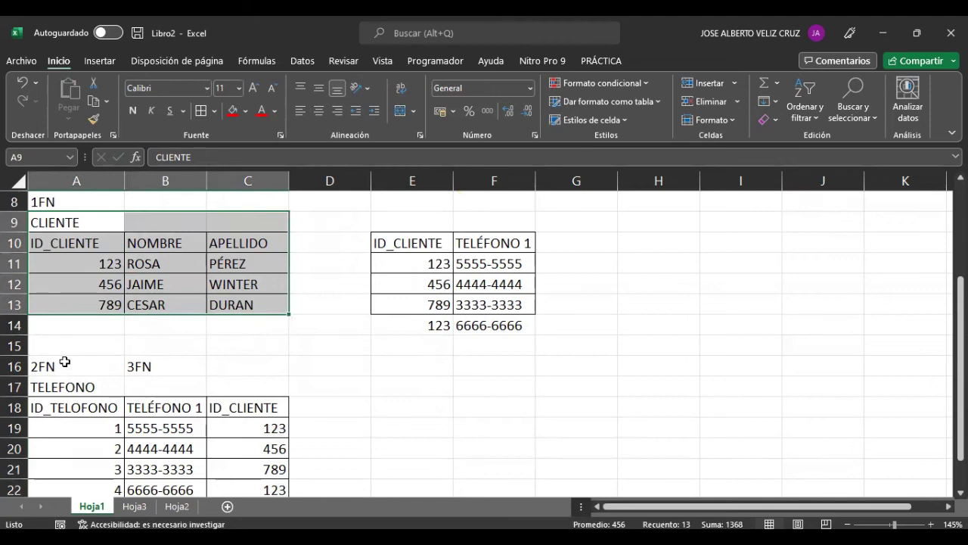
scroll(65, 362, down, 1)
drag(83, 325, 259, 443)
scroll(368, 399, up, 1)
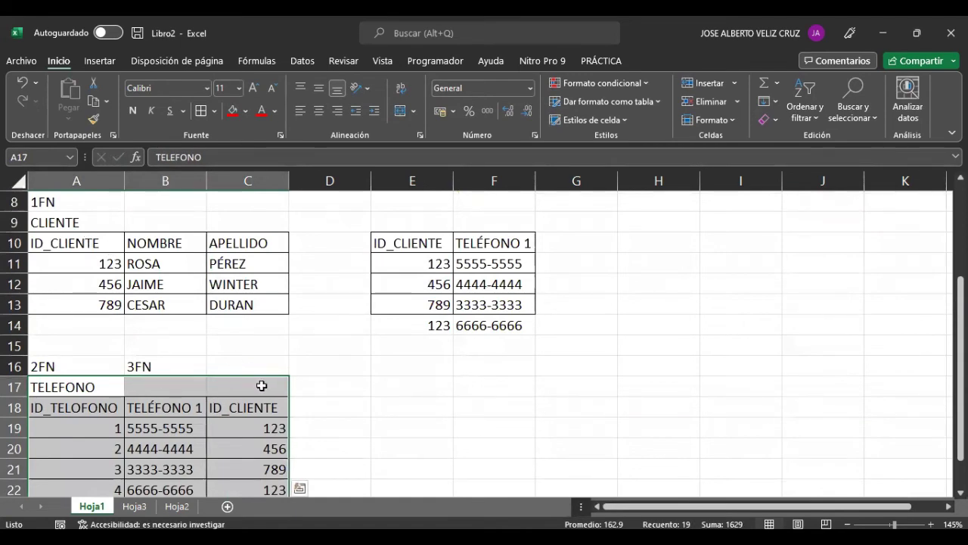
scroll(555, 425, up, 3)
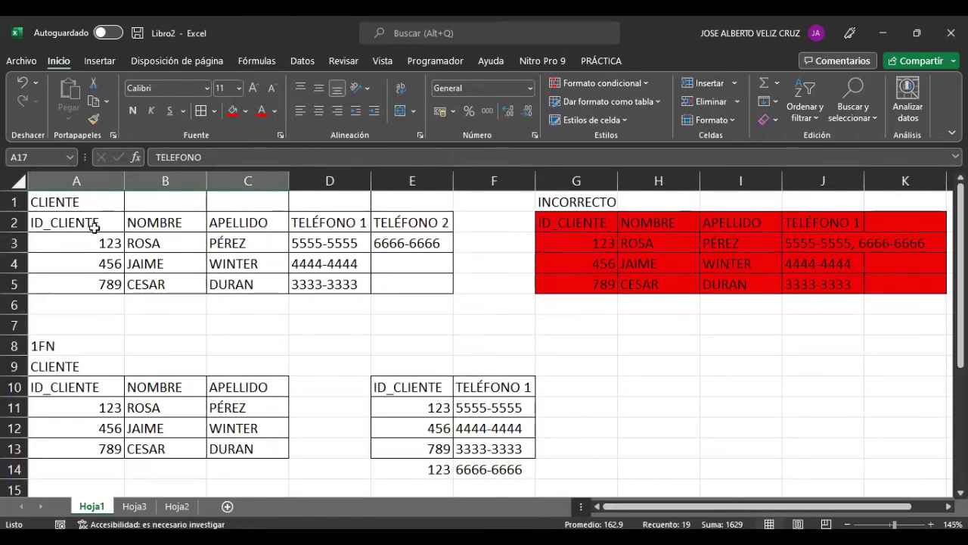
drag(80, 220, 389, 282)
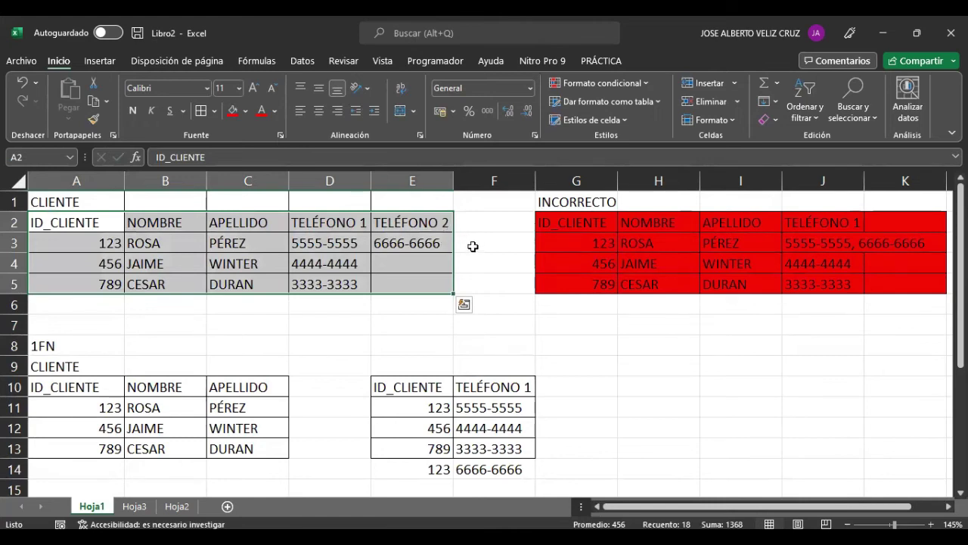
scroll(325, 400, down, 1)
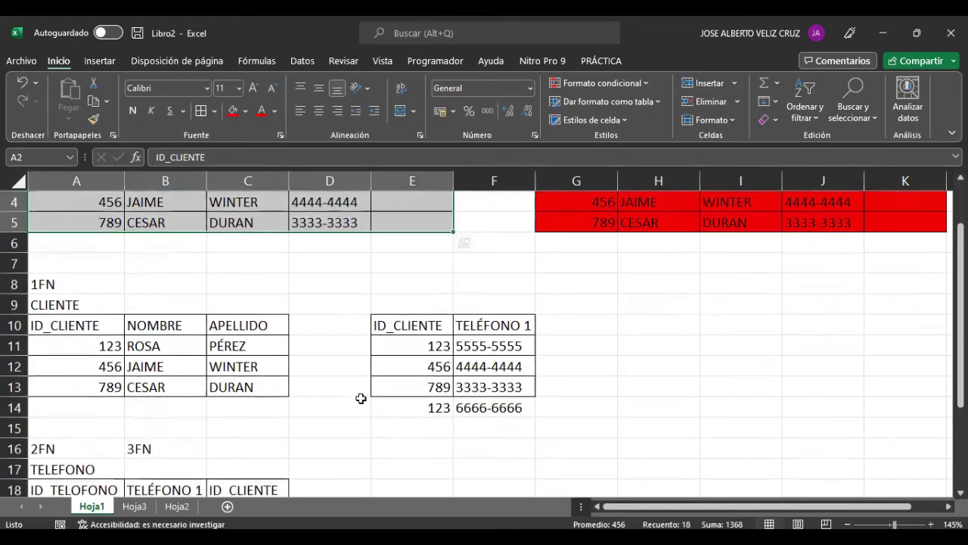
scroll(512, 406, up, 1)
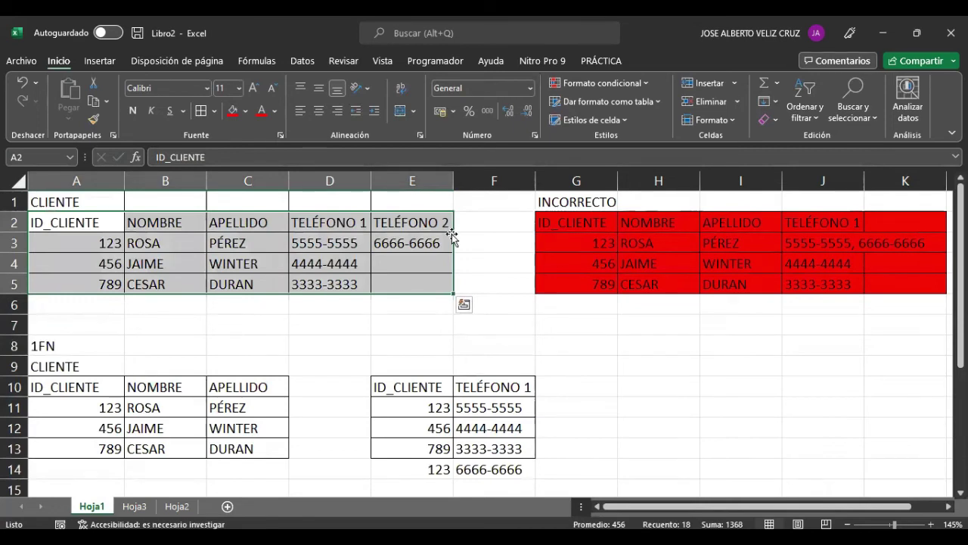
scroll(365, 313, down, 1)
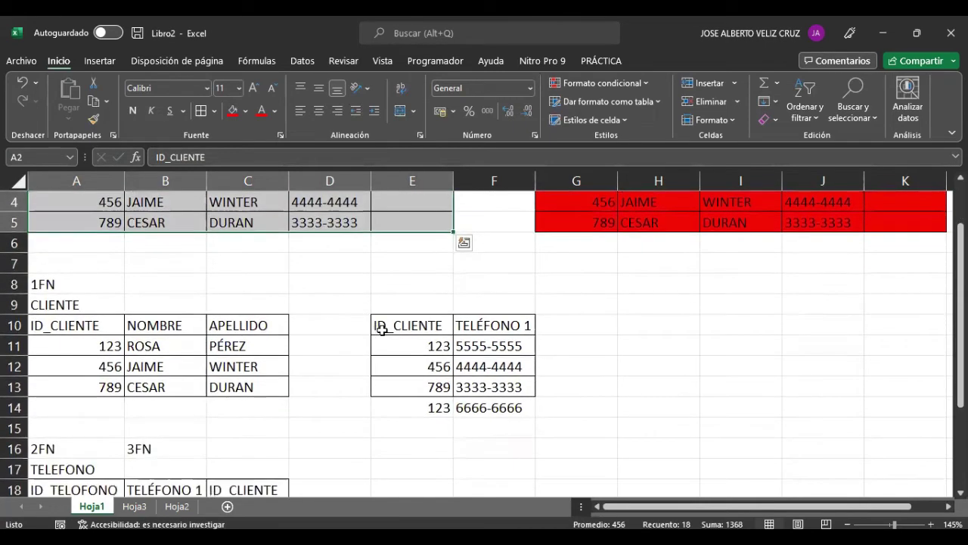
scroll(242, 395, down, 3)
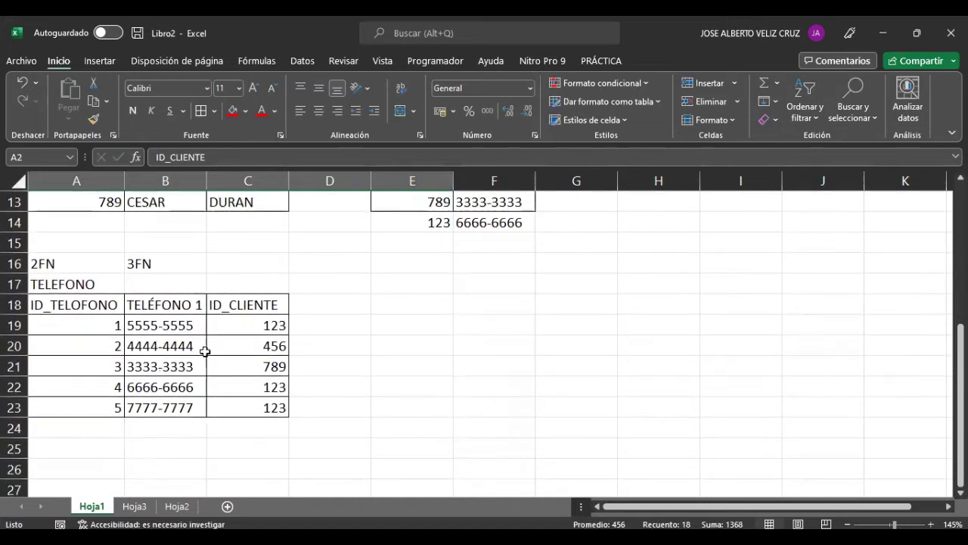
click(68, 304)
drag(76, 348, 76, 404)
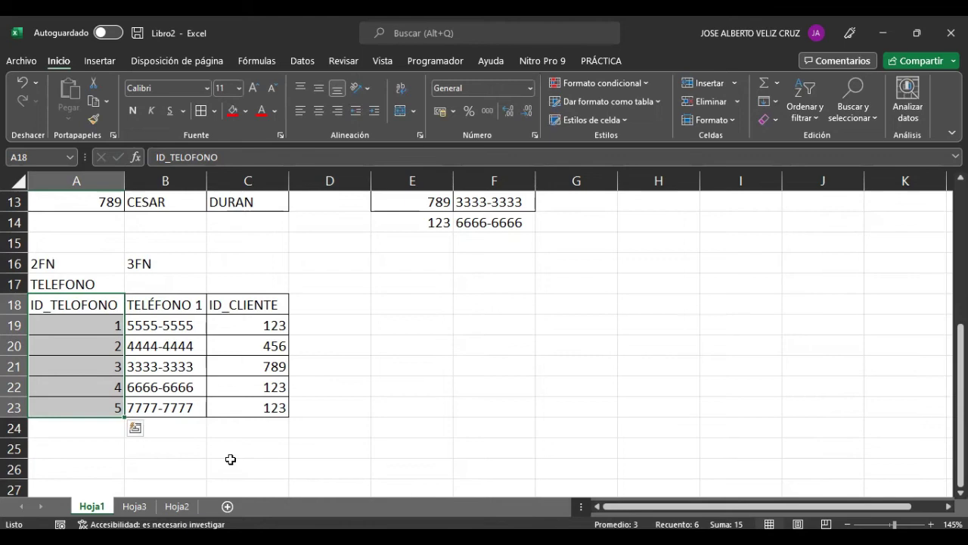
scroll(231, 459, up, 1)
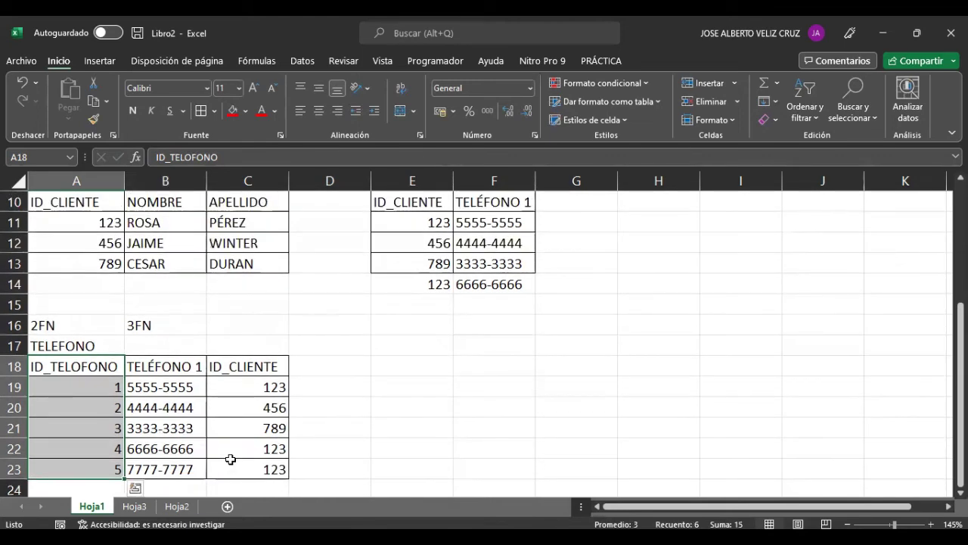
scroll(231, 459, up, 1)
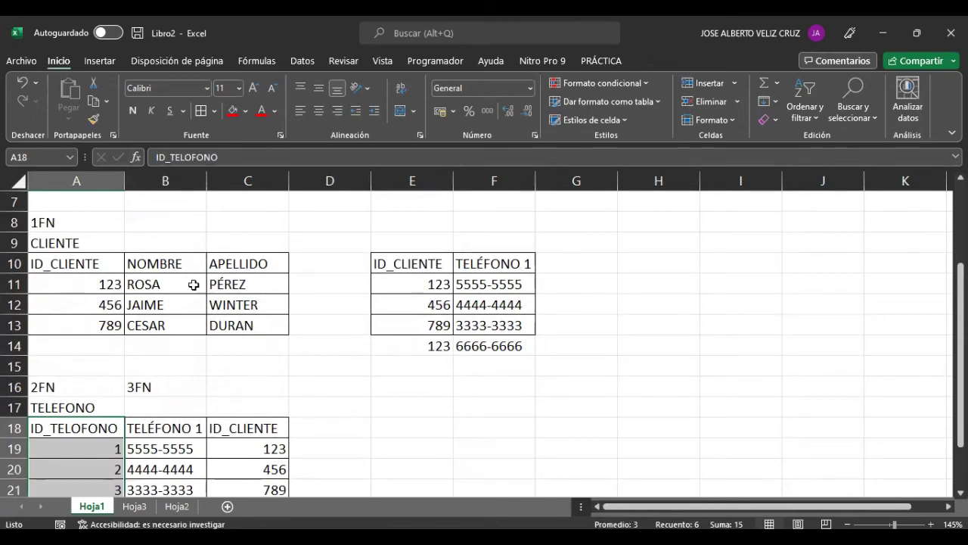
scroll(290, 296, down, 2)
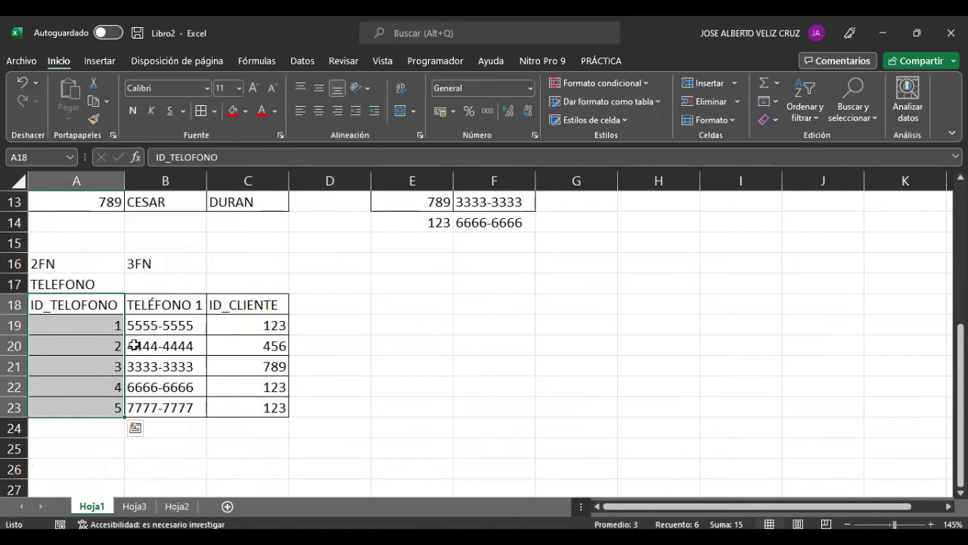
scroll(380, 384, up, 2)
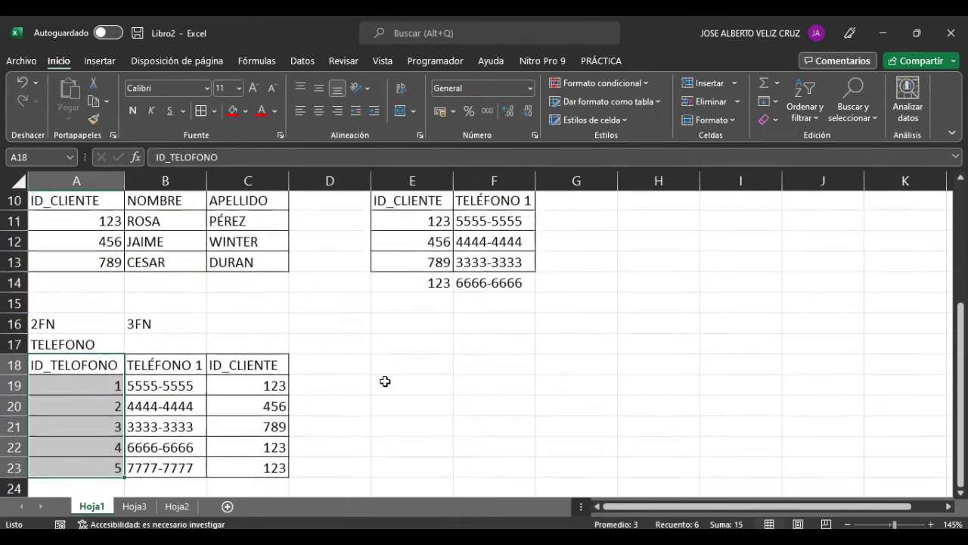
scroll(385, 381, up, 1)
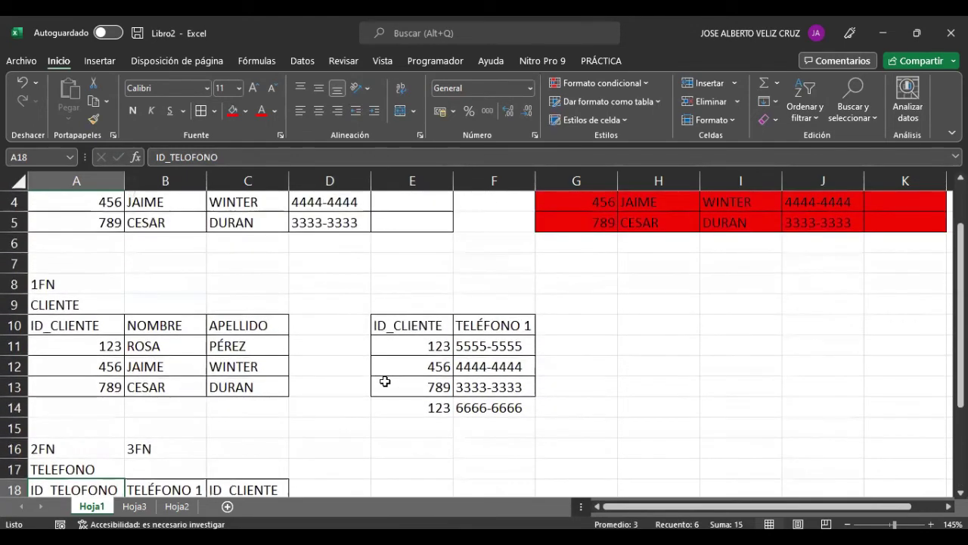
scroll(385, 382, up, 1)
click(812, 241)
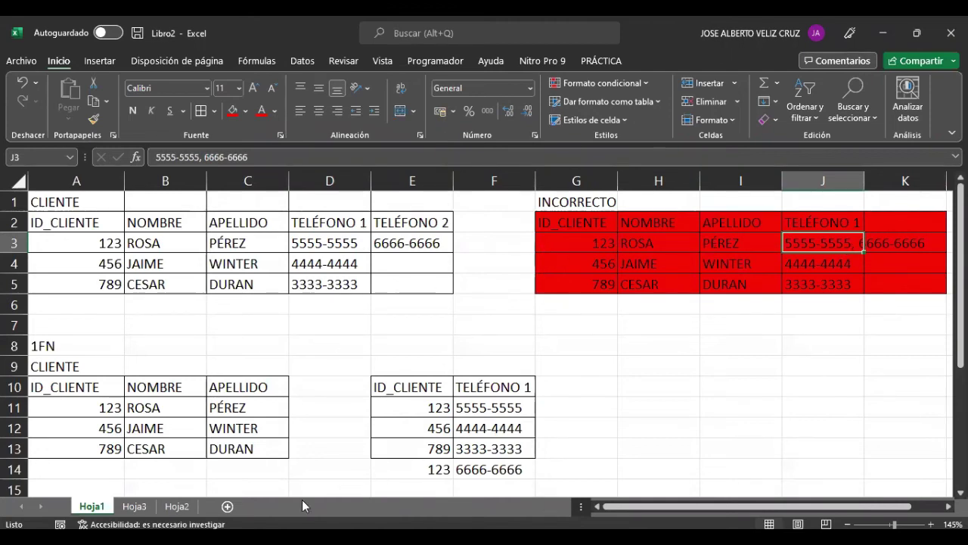
Return to Hoja2 and enter the IFN label in A10.
click(134, 506)
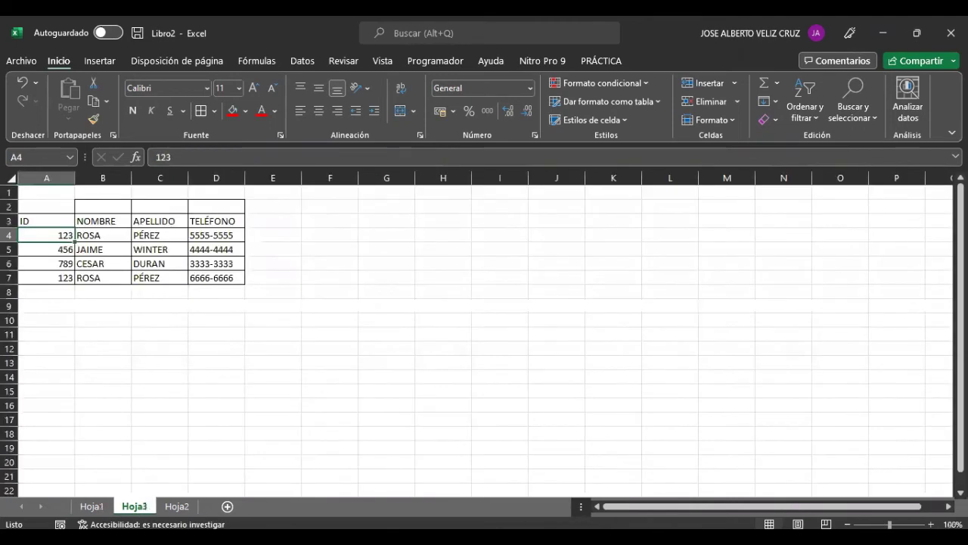
key(ctrl+Page_Down)
click(56, 319)
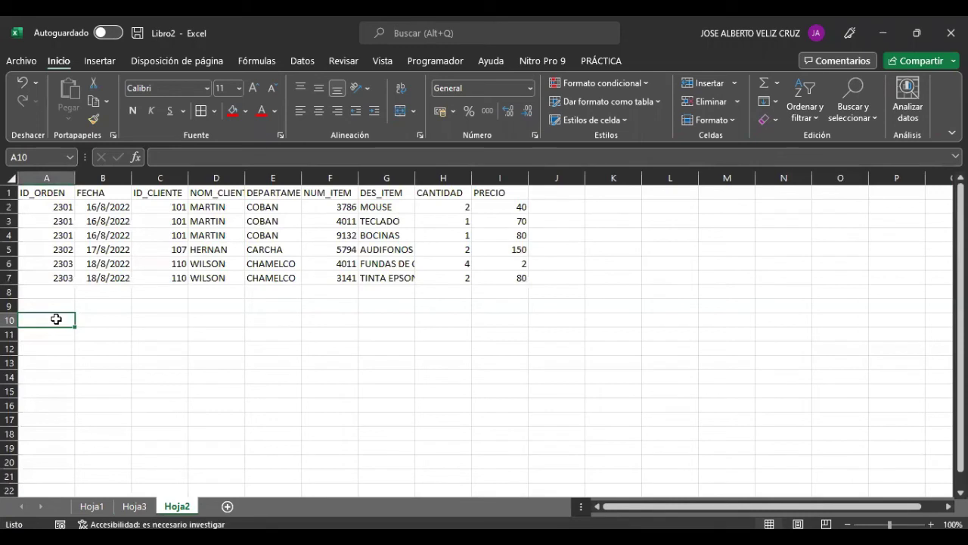
text(IFN)
key(Return)
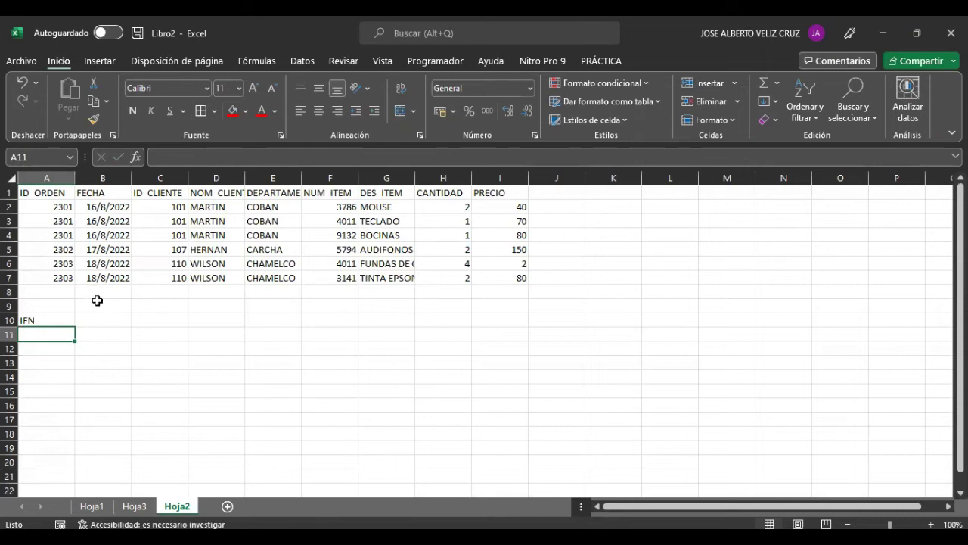
drag(46, 194, 53, 277)
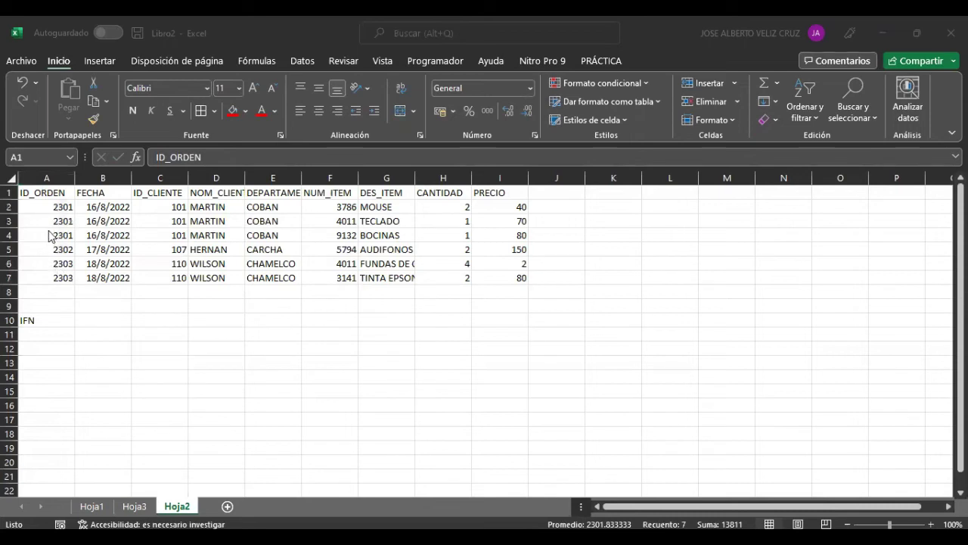
drag(9, 207, 6, 276)
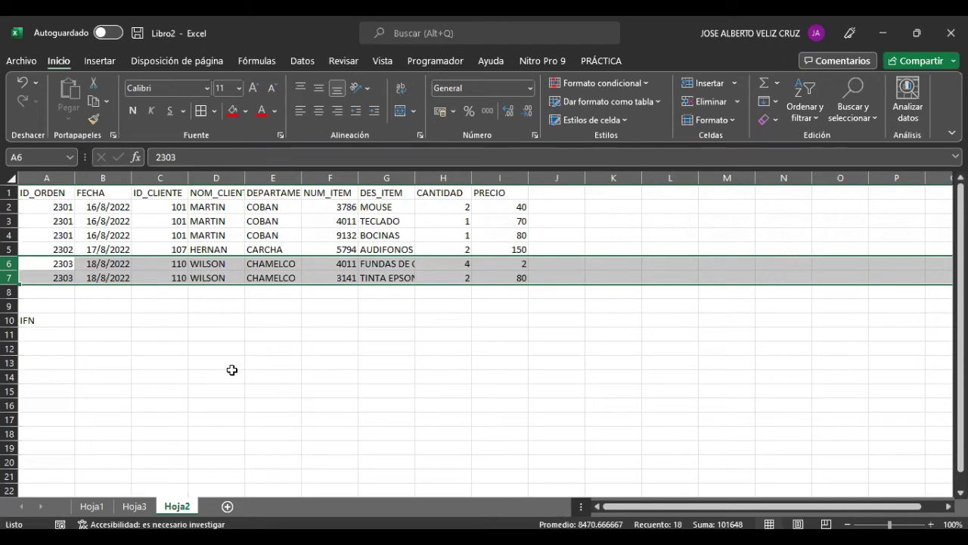
click(49, 336)
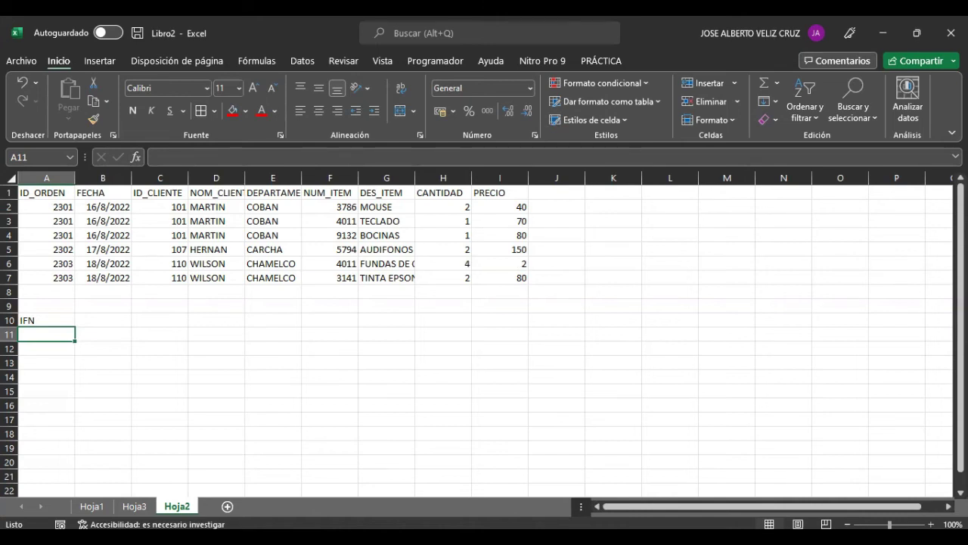
Try out selections of the ID_ORDEN, FECHA, ID_CLIENTE and NUM_ITEM columns.
click(134, 346)
click(40, 194)
drag(58, 201, 108, 274)
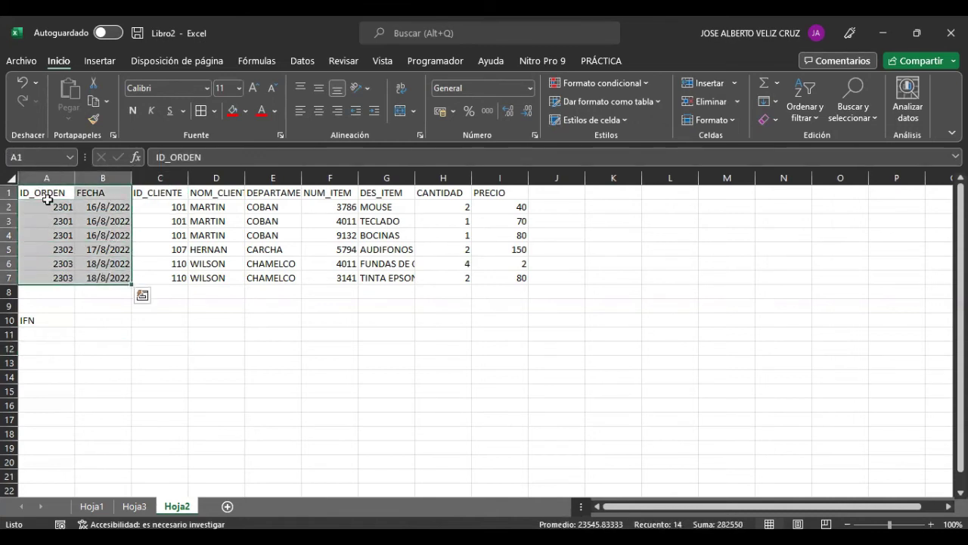
click(147, 319)
drag(46, 193, 56, 276)
drag(160, 194, 158, 273)
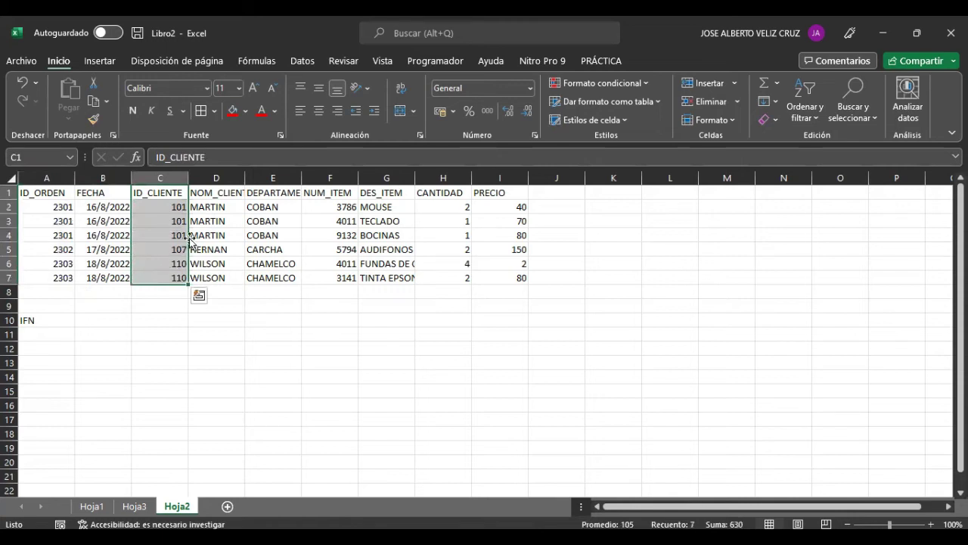
click(326, 198)
drag(327, 199, 332, 275)
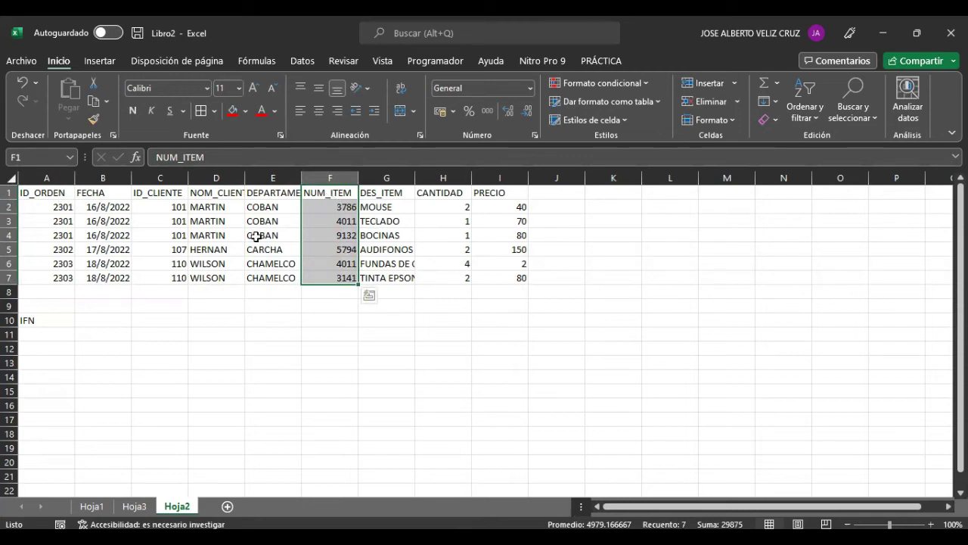
key(Escape)
Copy ID_ORDEN and FECHA (A1:B7) to A11.
drag(35, 194, 96, 277)
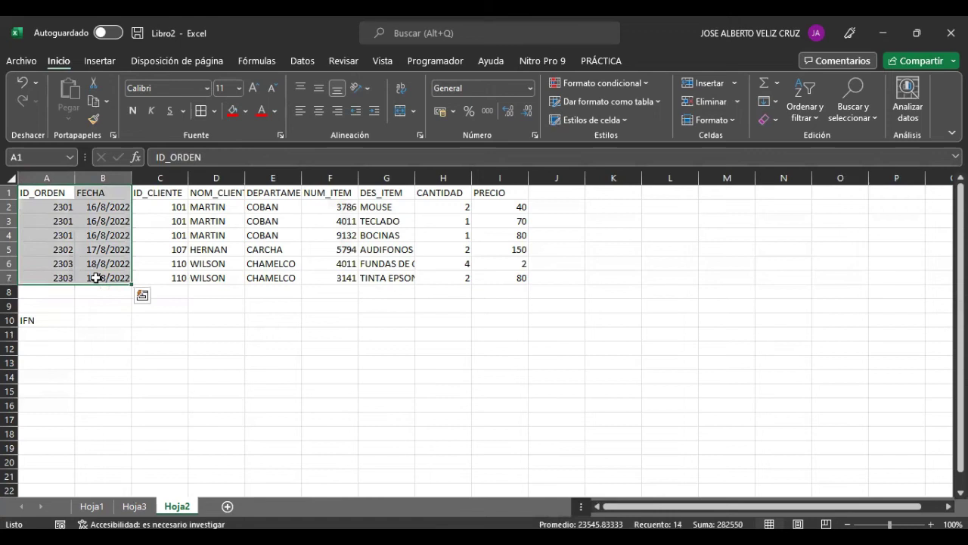
key(ctrl+c)
click(36, 332)
key(ctrl+v)
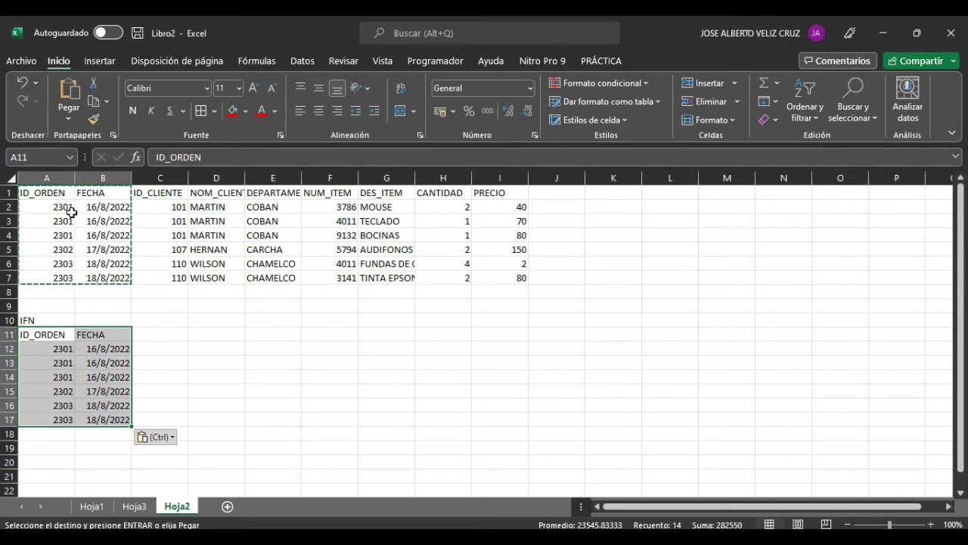
Copy columns ID_ORDEN through DEPARTAMENTO (A1:E7) to A11.
drag(44, 194, 257, 278)
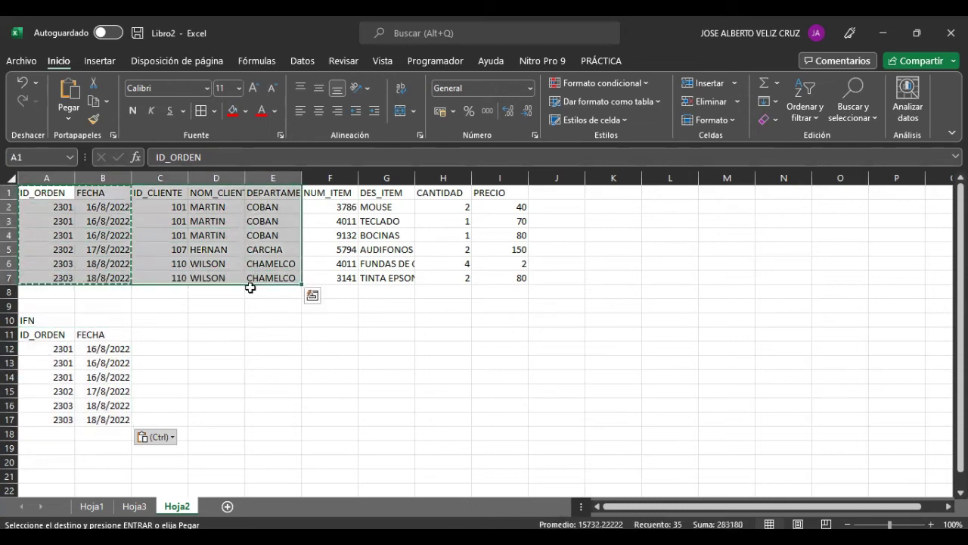
key(ctrl+c)
click(56, 354)
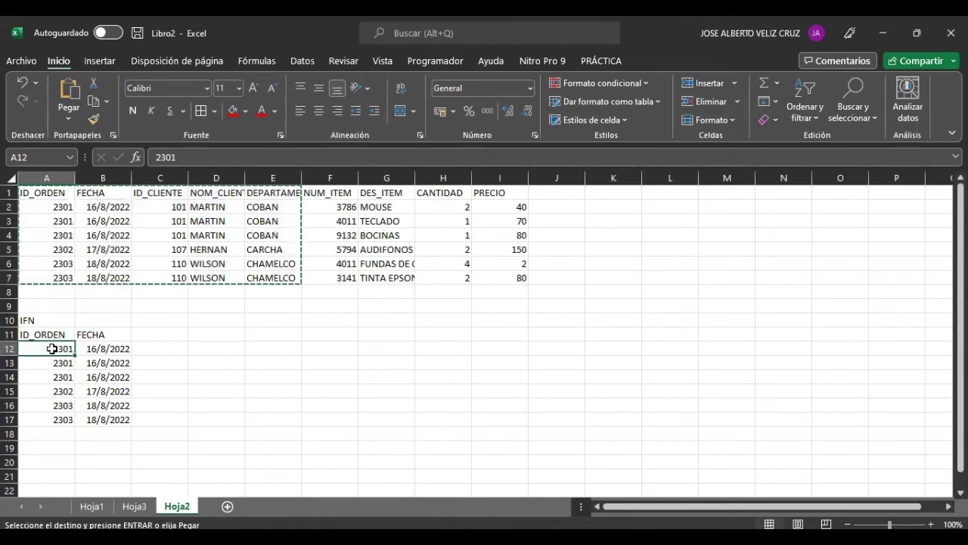
click(41, 334)
key(ctrl+v)
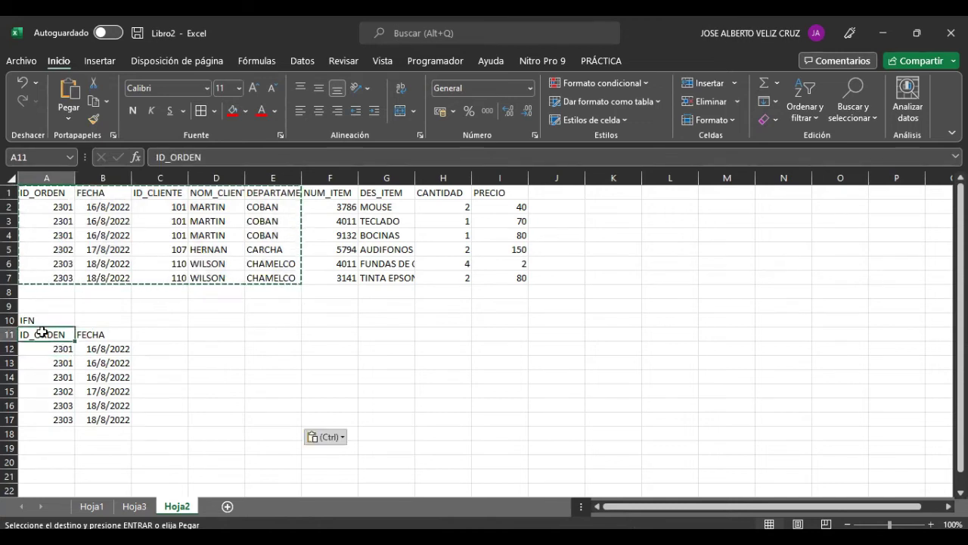
drag(302, 375, 119, 353)
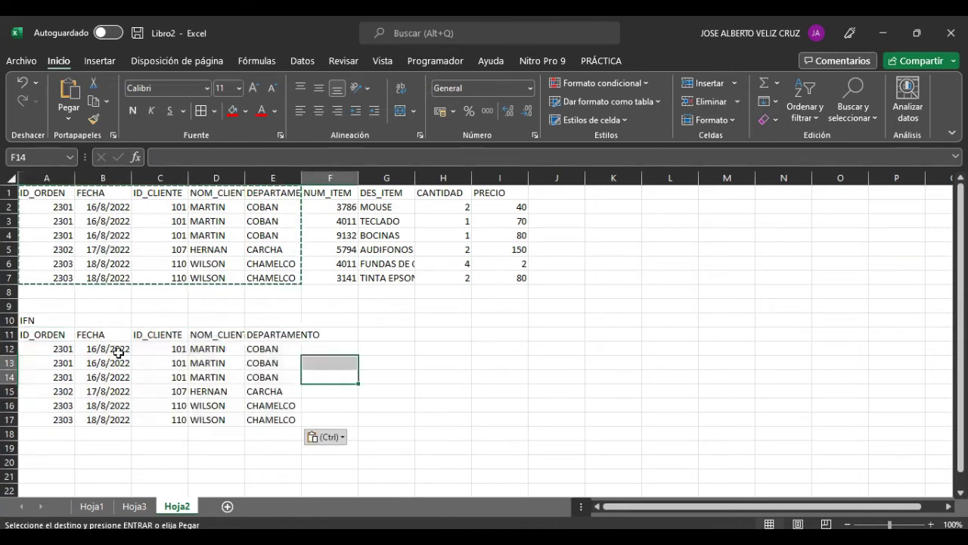
Insert a row above the pasted table and title it ORDENES in A11.
click(9, 334)
right_click(9, 334)
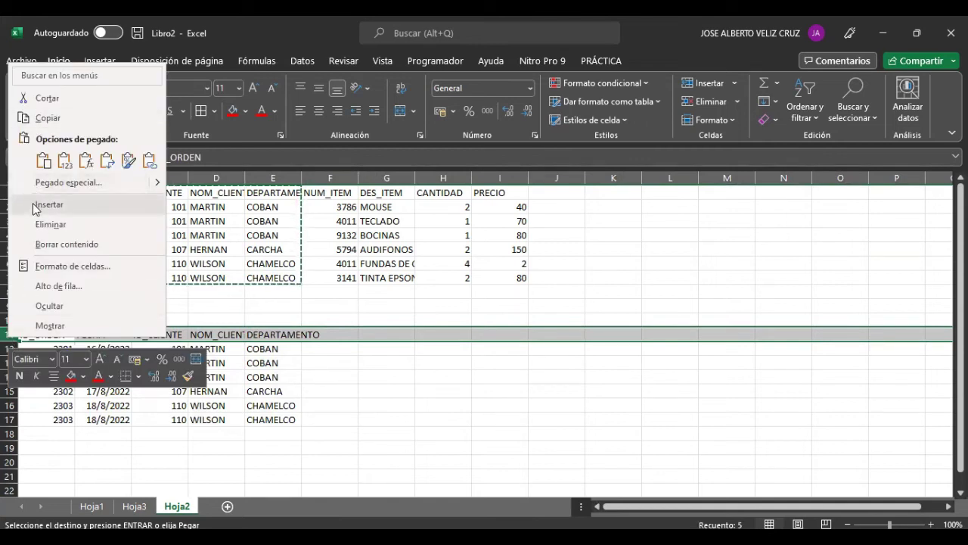
click(49, 204)
click(21, 335)
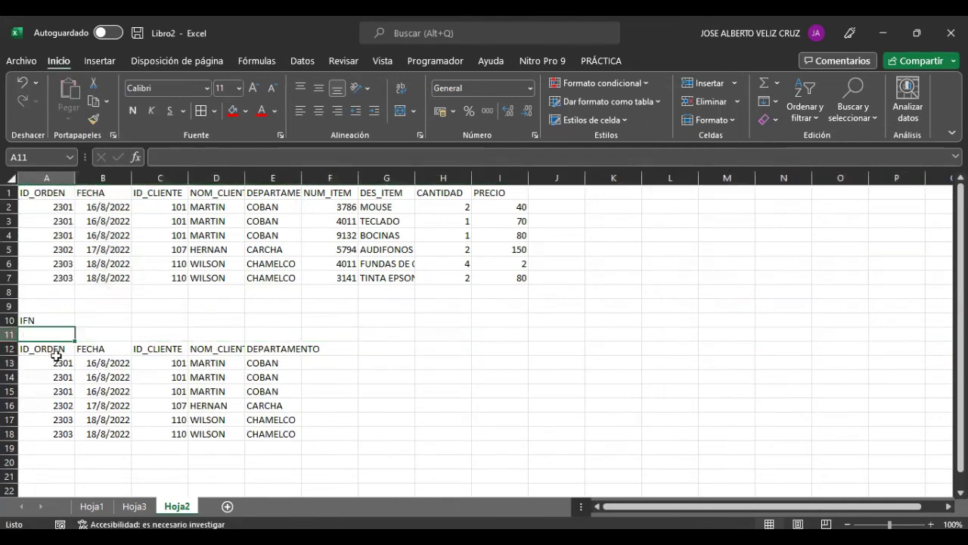
text(ORDENES)
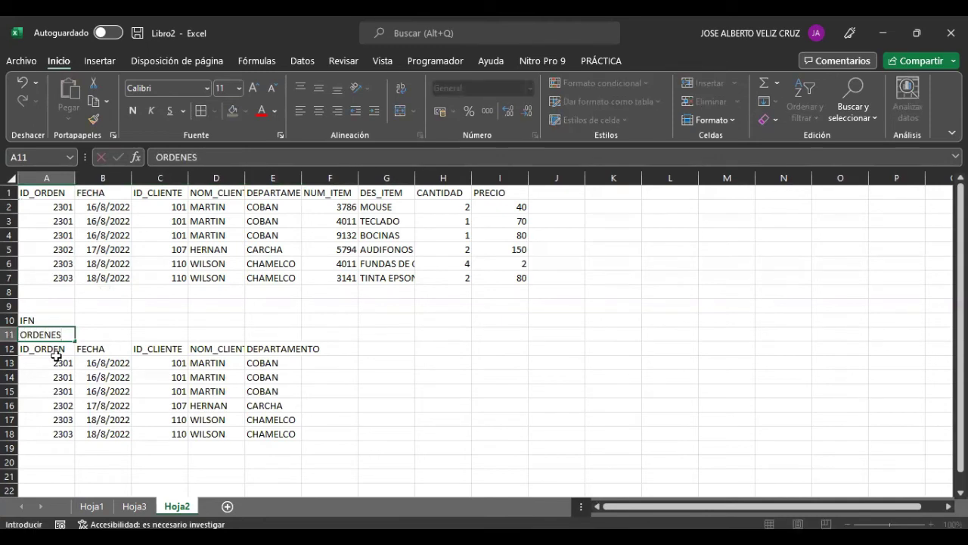
key(Return)
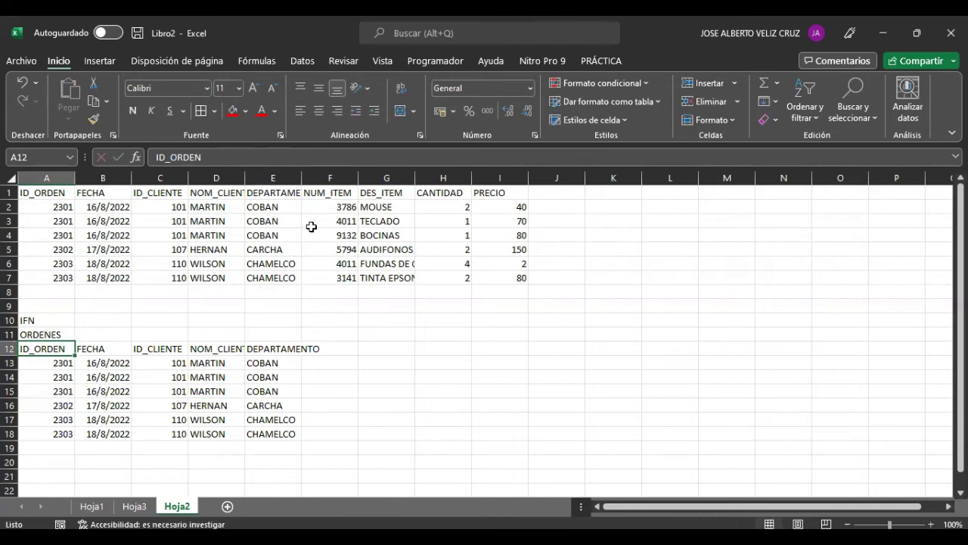
Copy NUM_ITEM through PRECIO to I12 and title them ARTICULOS-ORDENES in I11.
drag(327, 194, 517, 280)
key(ctrl+c)
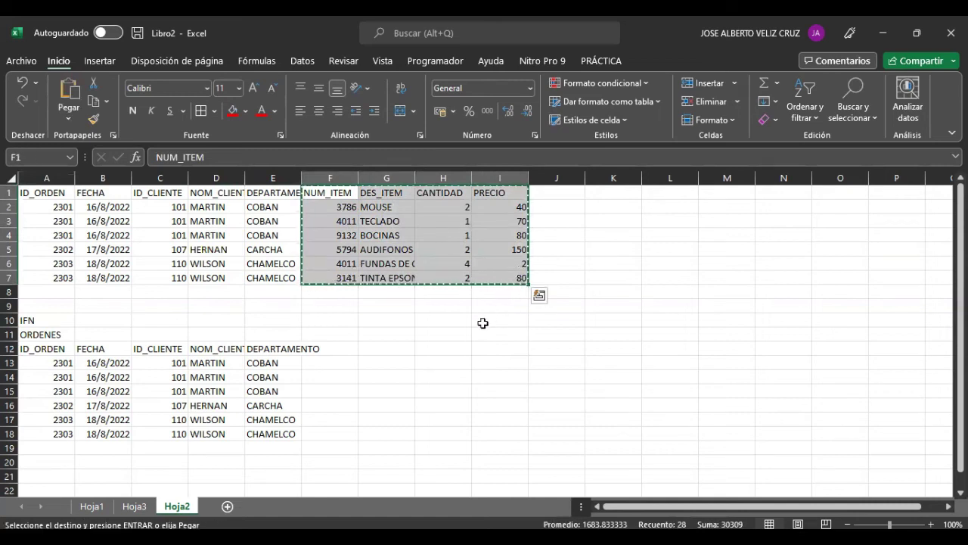
click(491, 349)
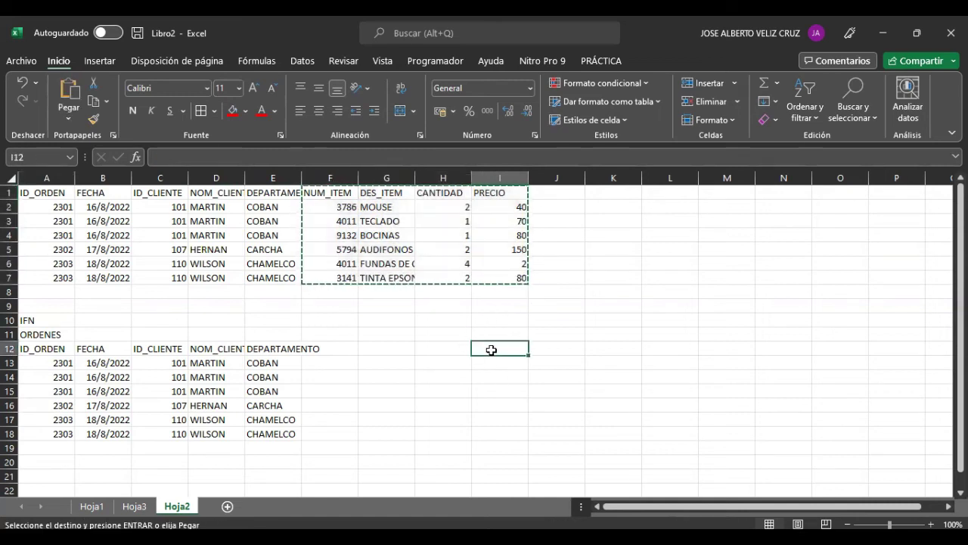
key(ctrl+v)
click(488, 333)
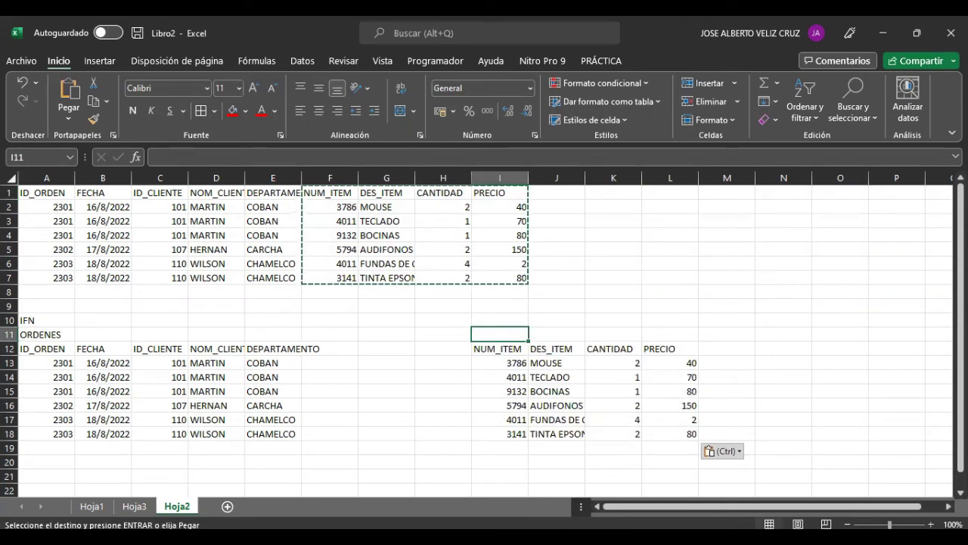
text(ARTICULOS-ORDENES)
key(Return)
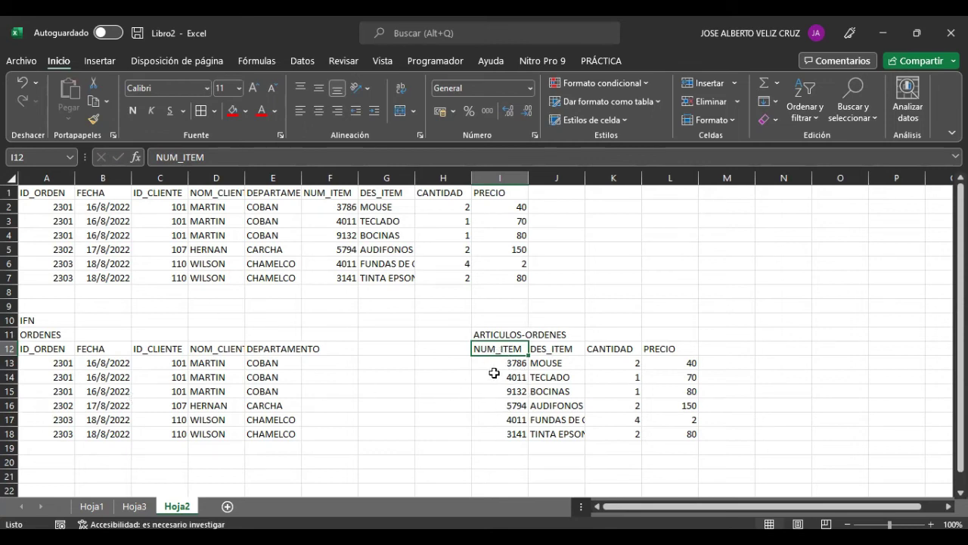
Copy the ID_ORDEN column A12:A18 into H12:H18, ahead of NUM_ITEM.
drag(41, 350, 54, 430)
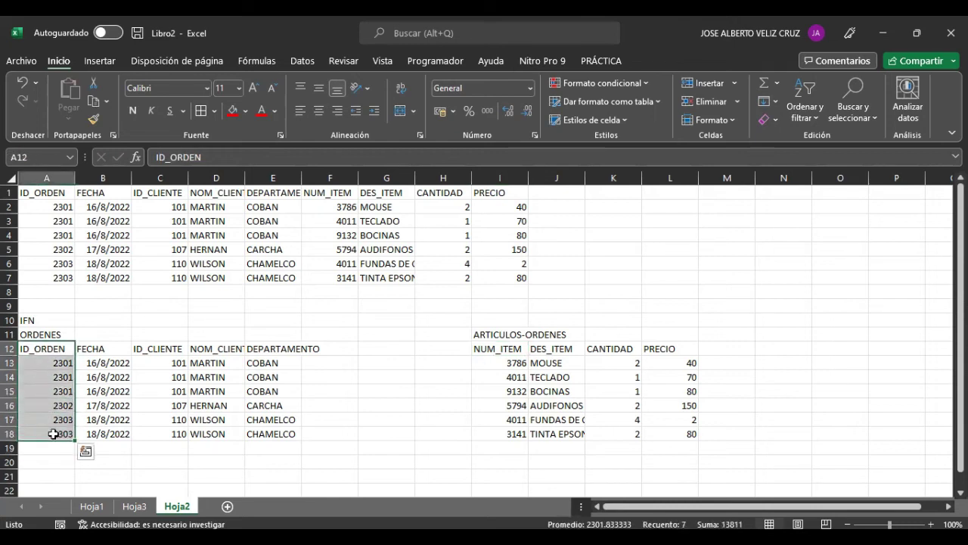
key(ctrl+c)
click(443, 350)
key(ctrl+v)
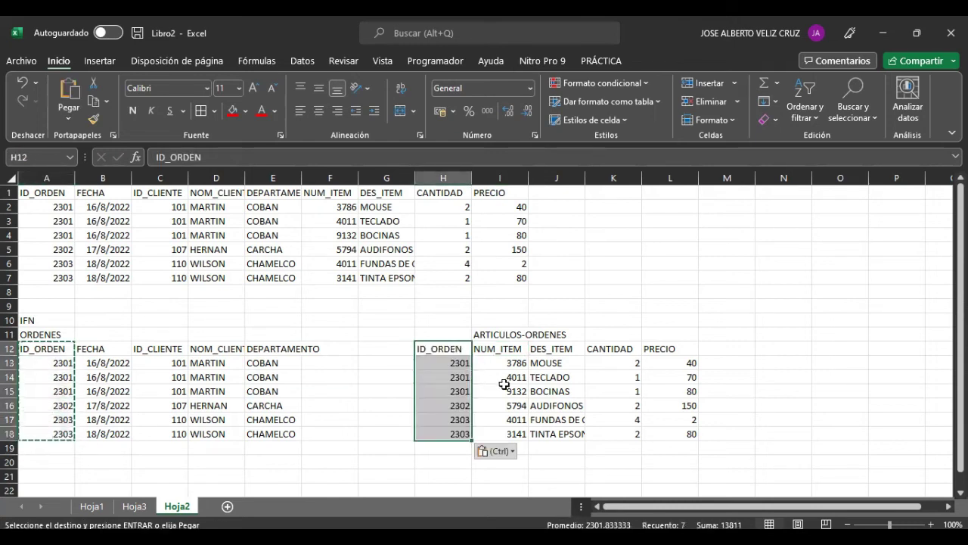
click(499, 387)
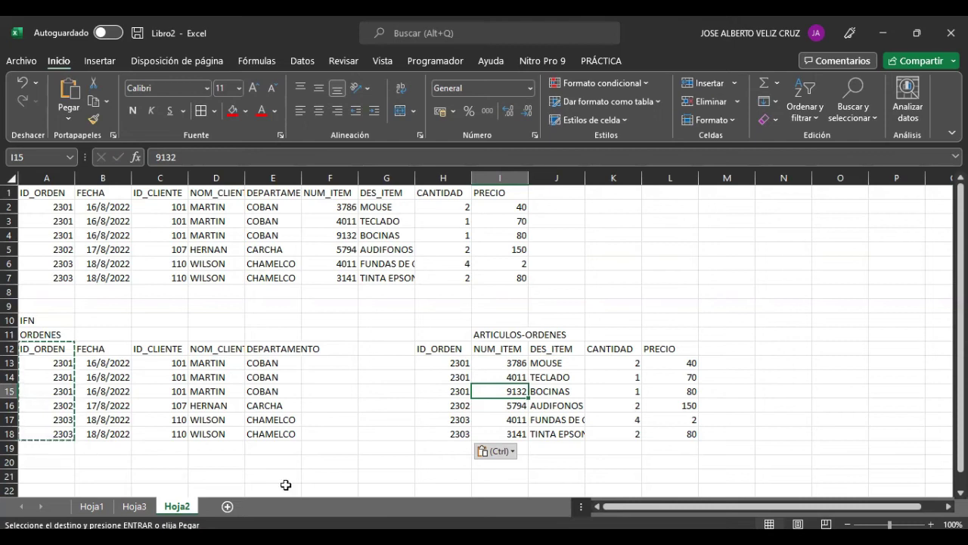
click(431, 387)
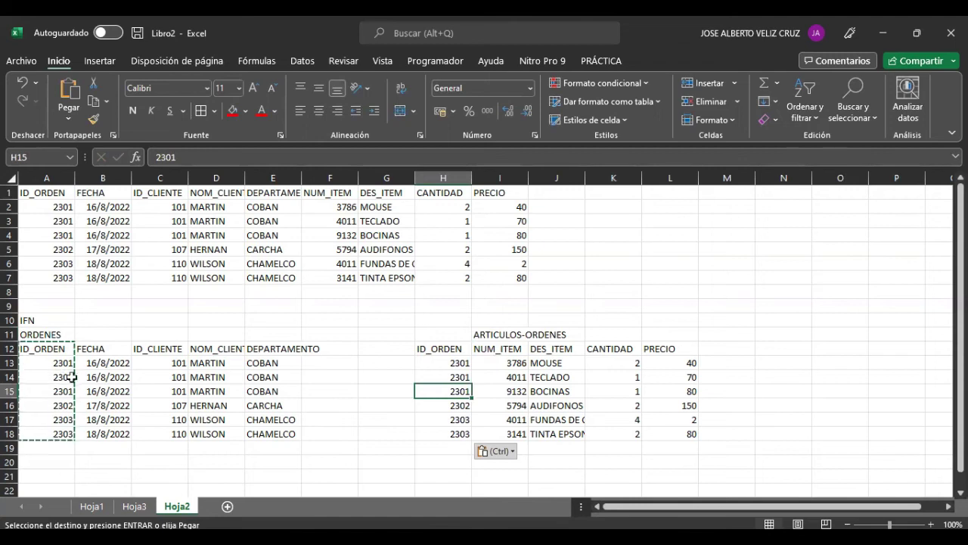
click(95, 377)
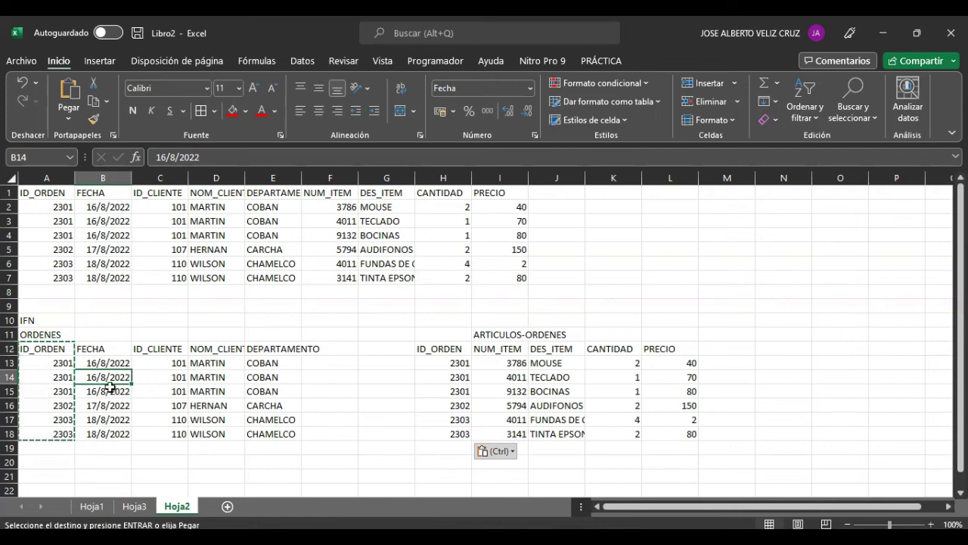
Clear the duplicate order 2301 rows A14:E15, keeping the single 2301 row.
click(10, 377)
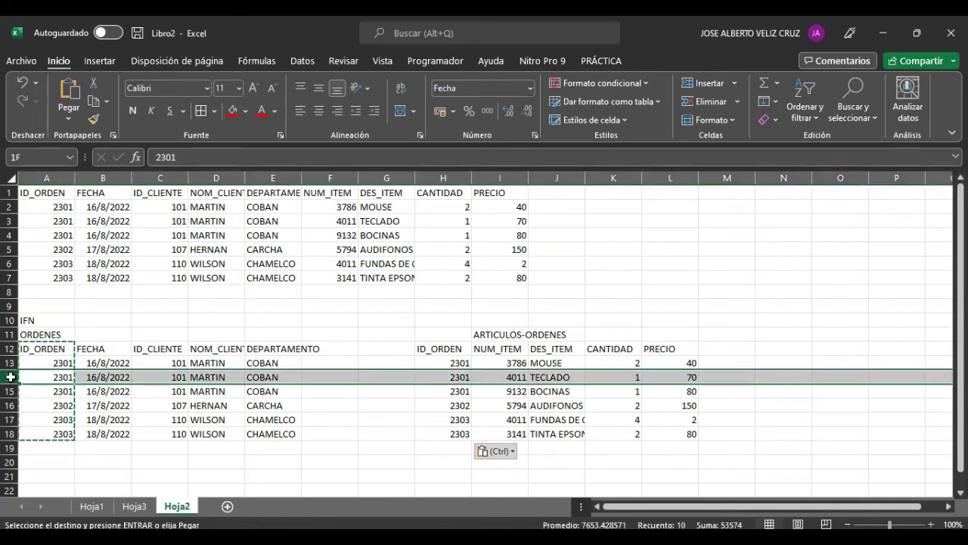
drag(55, 378, 286, 388)
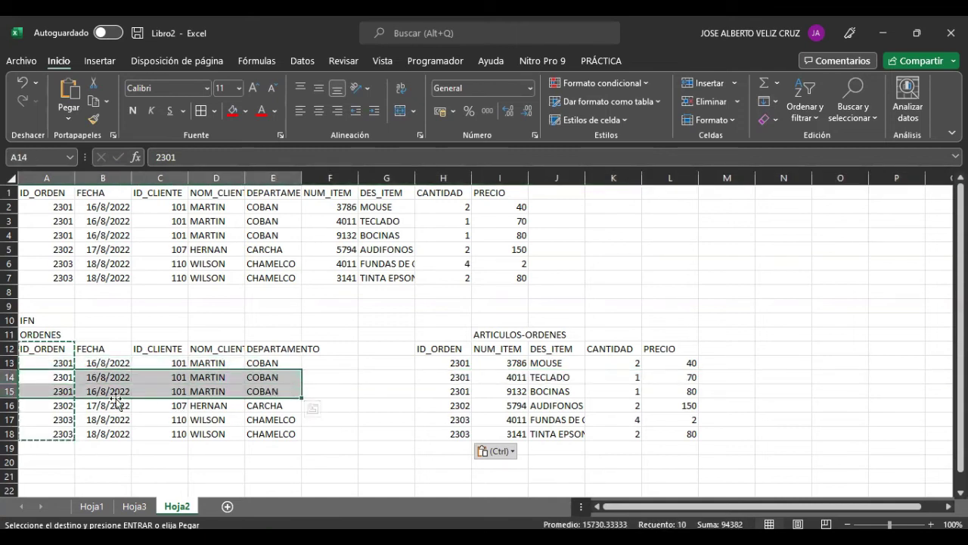
key(Delete)
drag(37, 363, 280, 363)
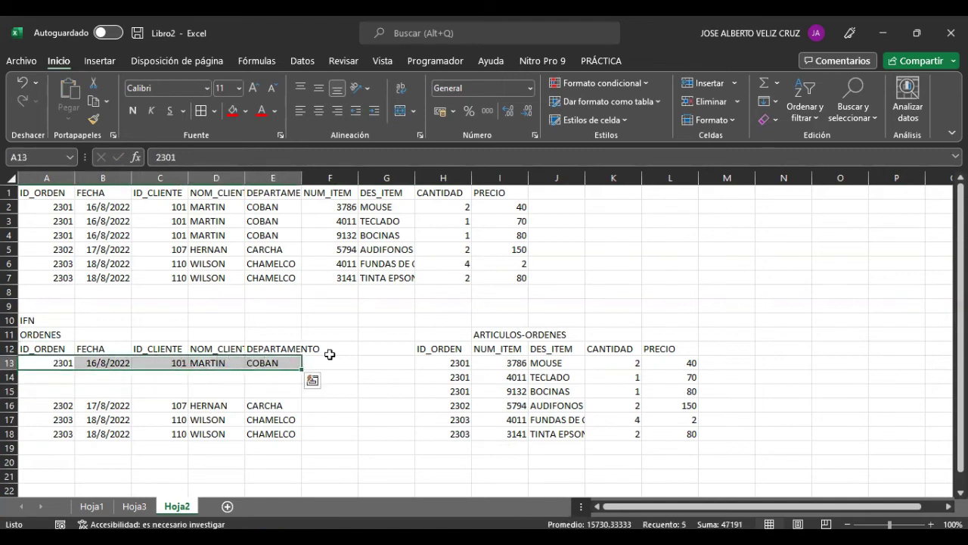
drag(457, 363, 677, 389)
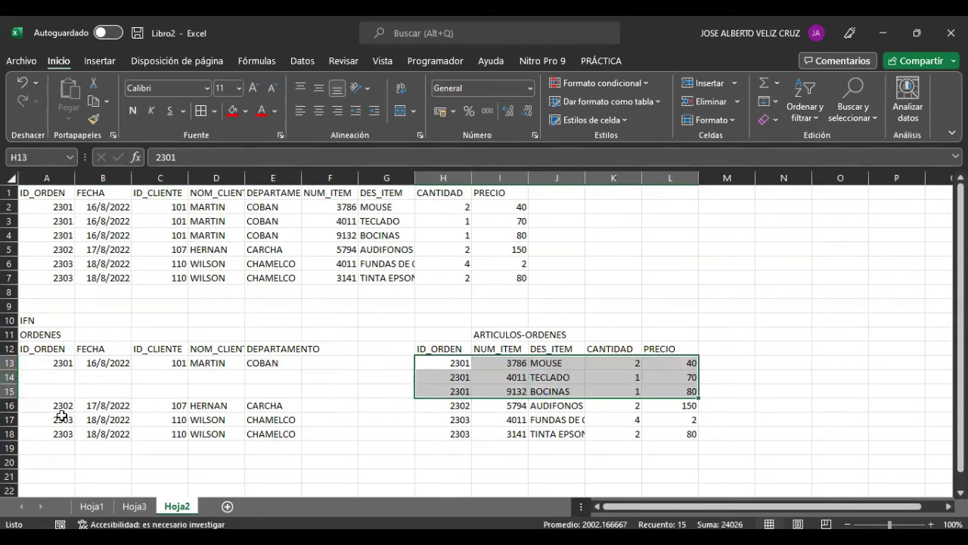
Clear the duplicate order 2303 row A18:E18.
click(10, 433)
click(61, 456)
drag(53, 433, 274, 437)
key(Delete)
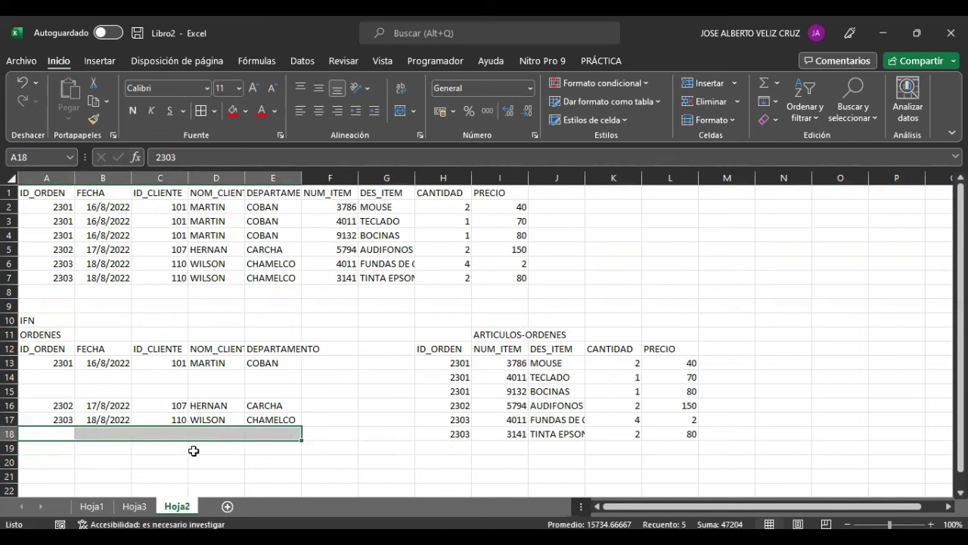
Move the order 2302 and 2303 rows up to A14:E15, directly under order 2301.
click(60, 405)
drag(61, 404, 272, 420)
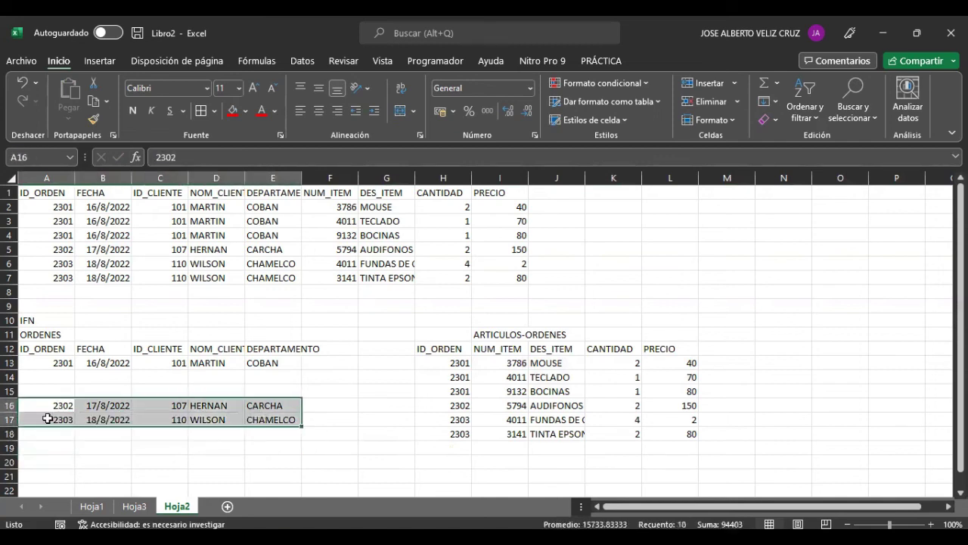
drag(48, 403, 54, 376)
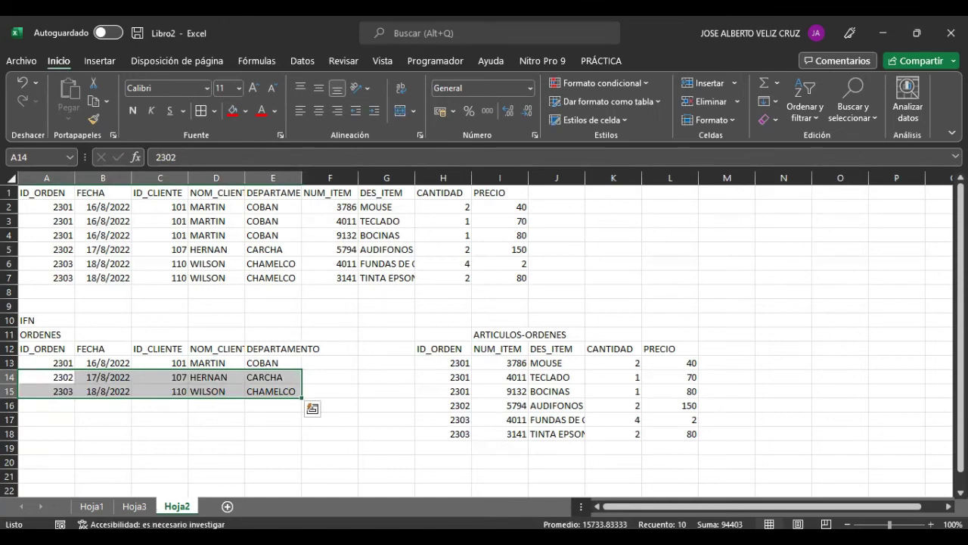
click(149, 473)
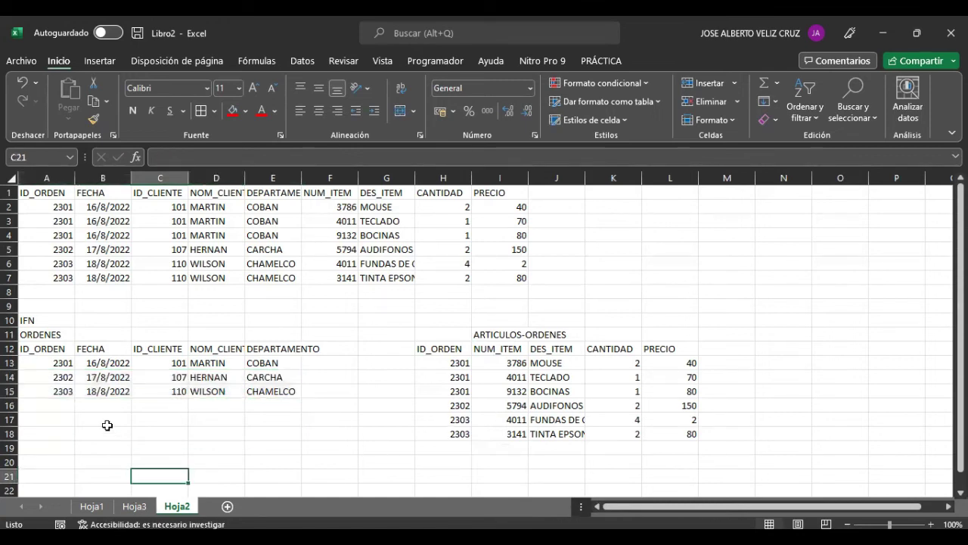
click(198, 363)
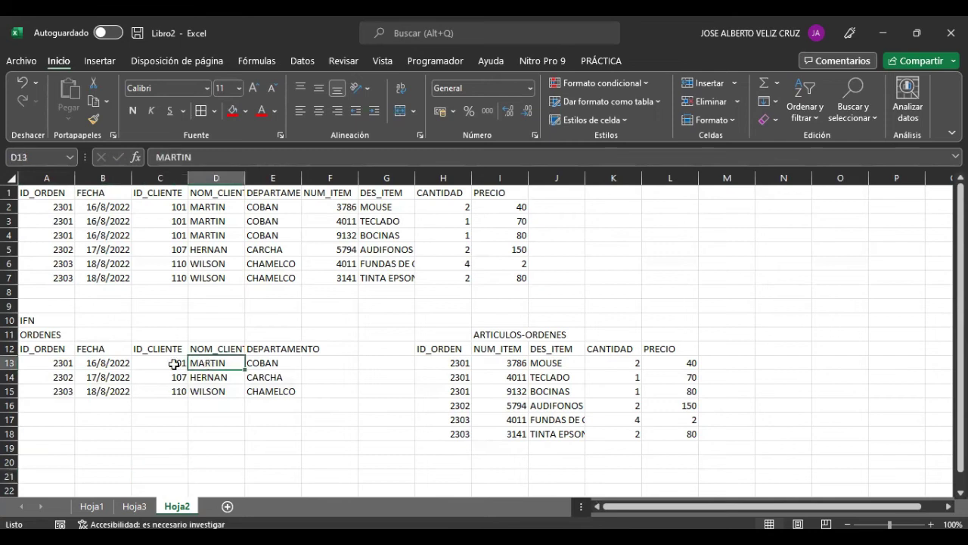
click(61, 366)
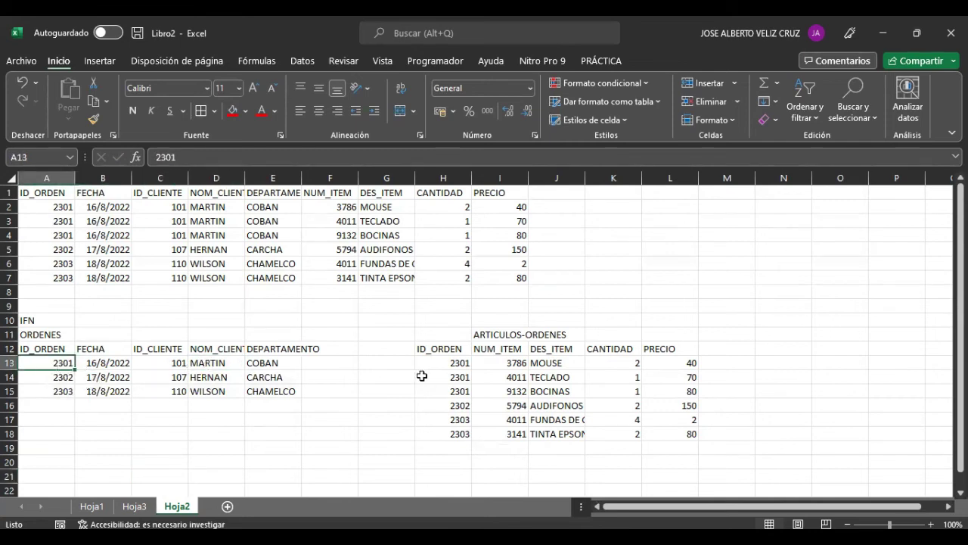
drag(455, 363, 688, 390)
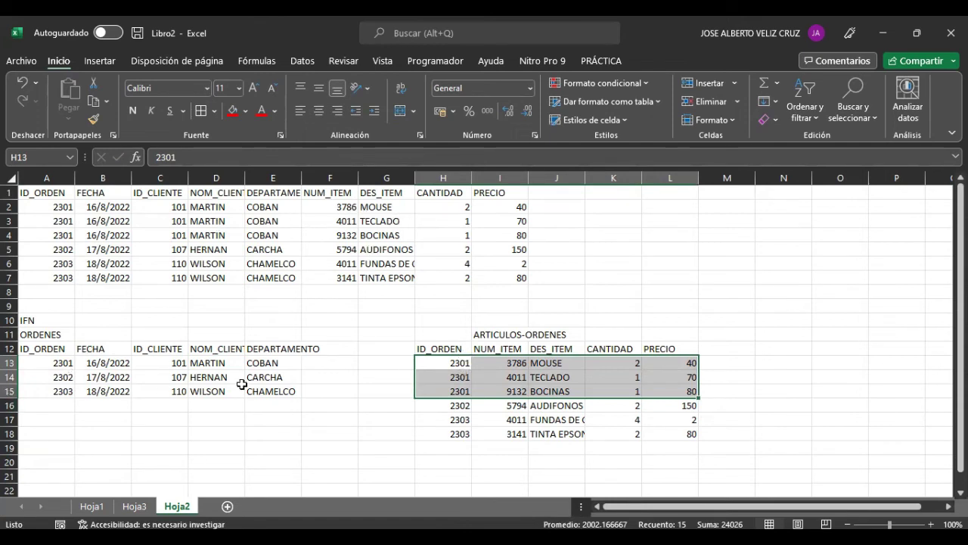
click(62, 379)
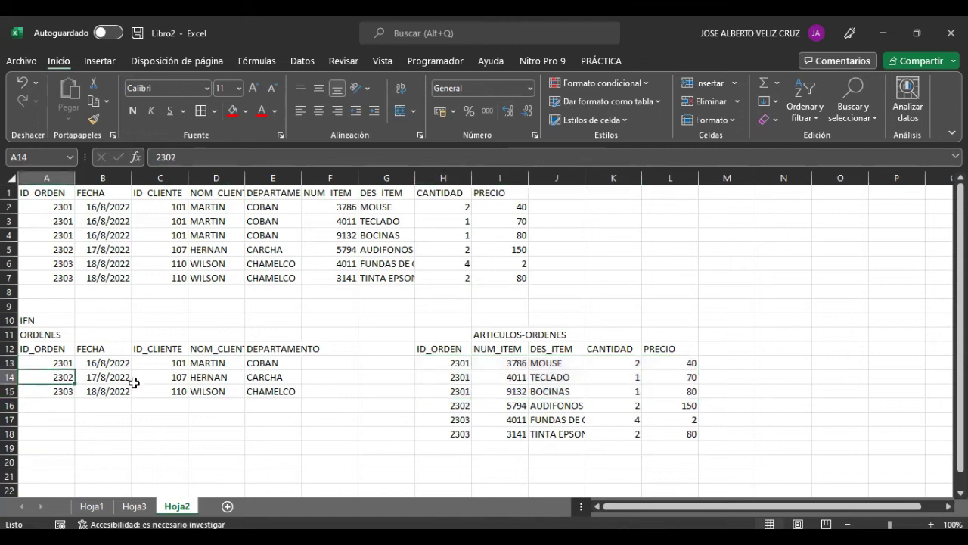
click(456, 408)
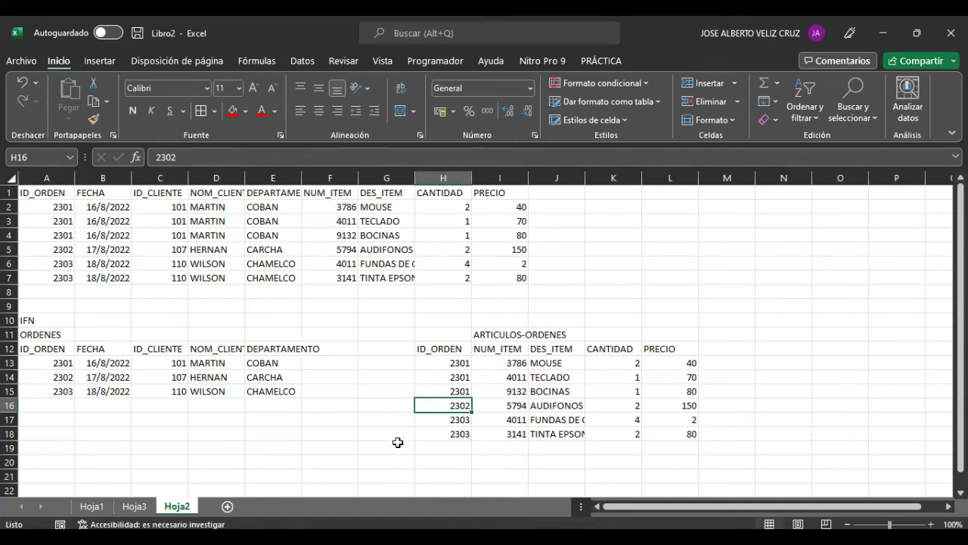
drag(451, 419, 651, 433)
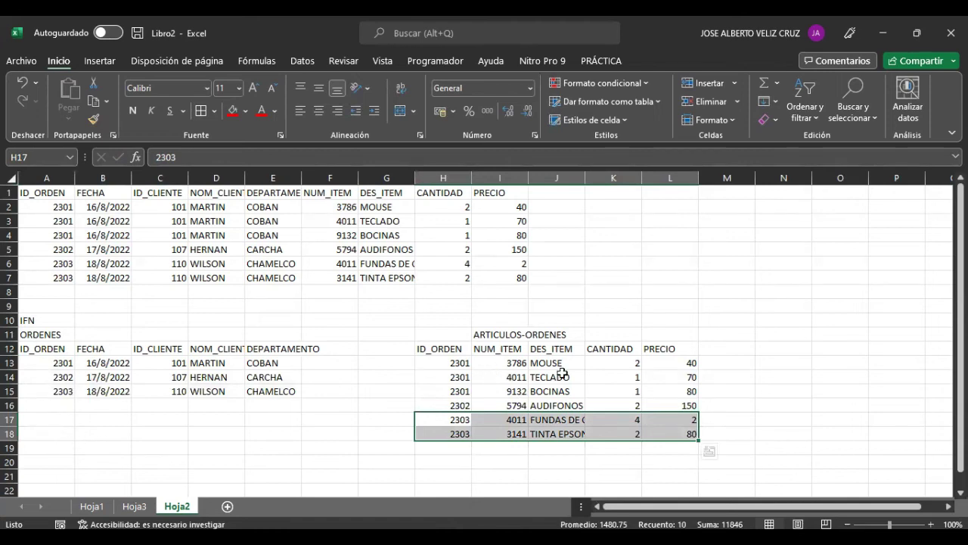
drag(55, 349, 59, 391)
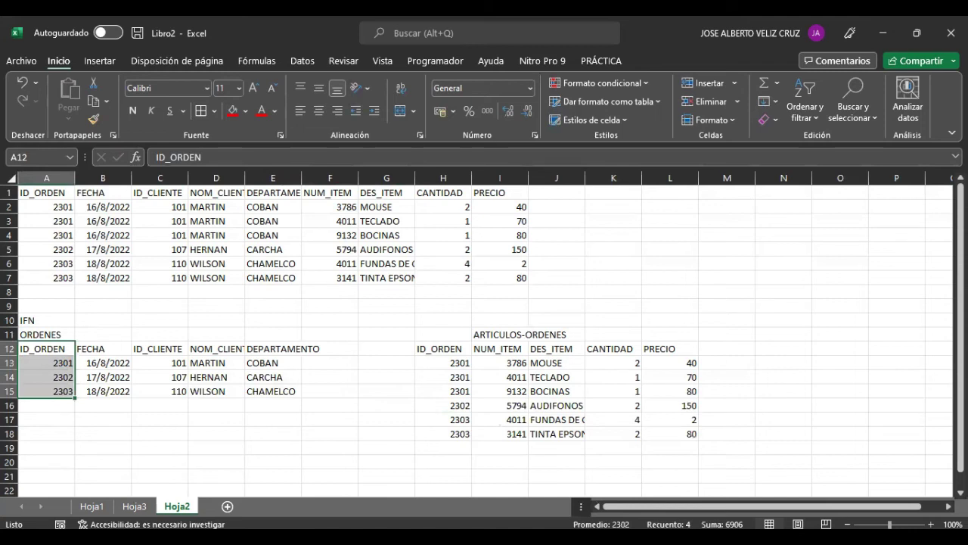
Back in Excel, enter the heading 2FN in cell A20.
key(alt+Tab)
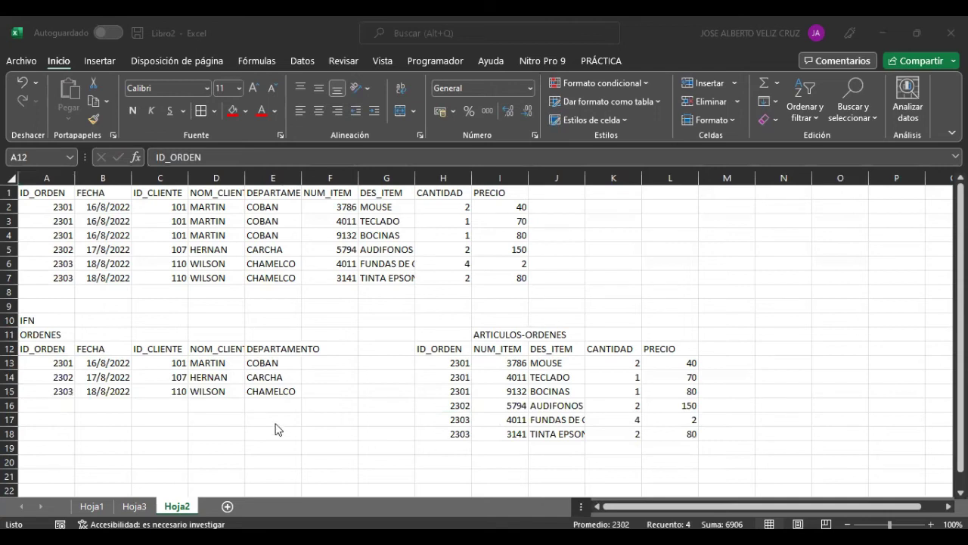
click(45, 463)
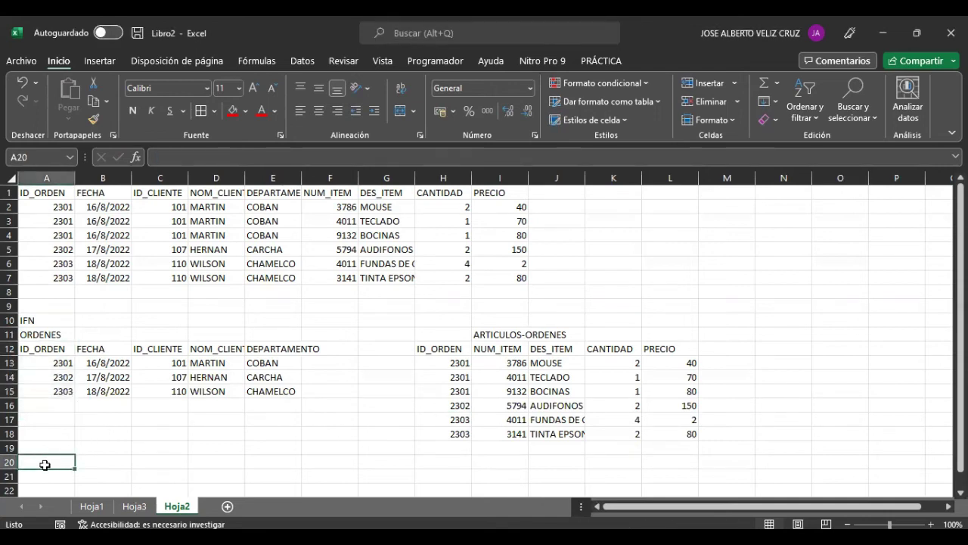
text(2FN)
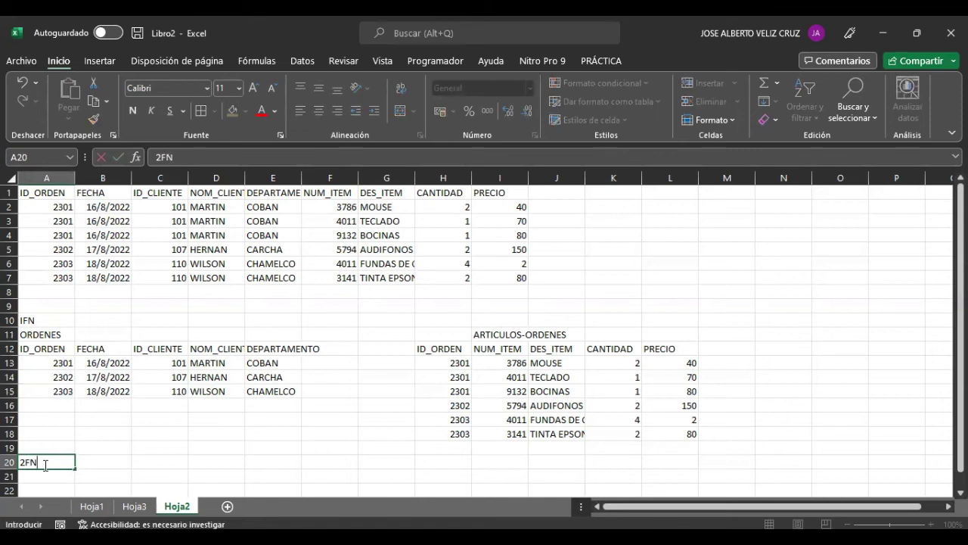
key(Return)
key(Return)
key(Return)
key(Up)
key(Up)
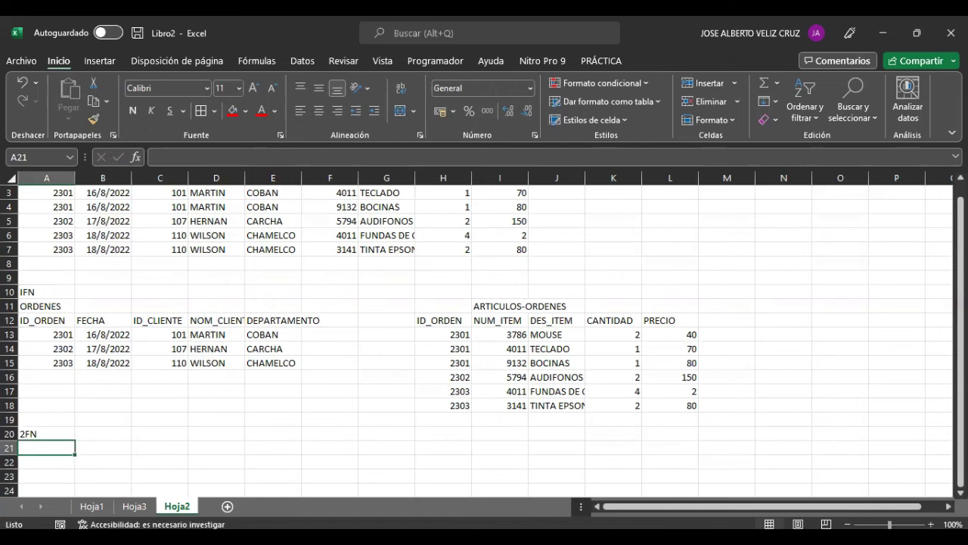
Review the Segunda Forma Normal slide in the PowerPoint slideshow, then return to Excel.
key(alt+Tab)
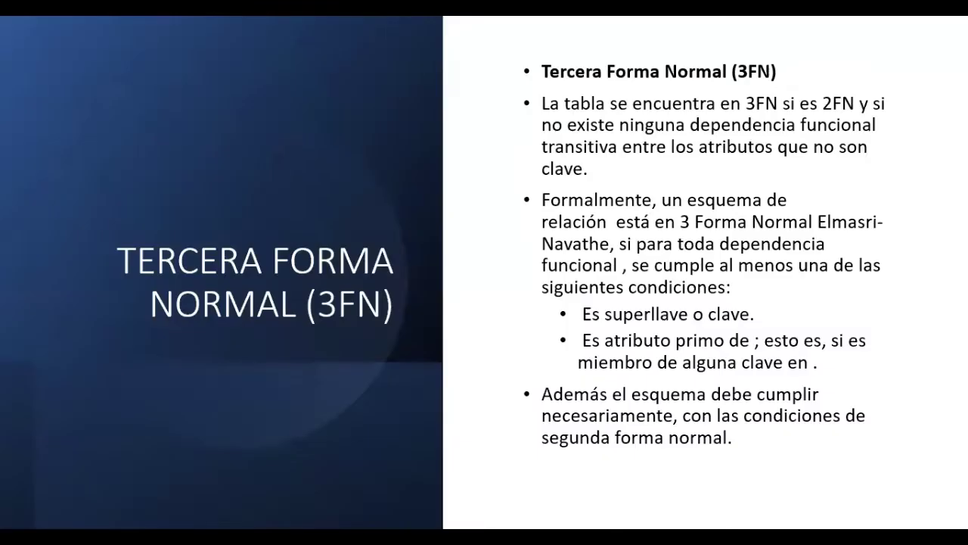
key(Left)
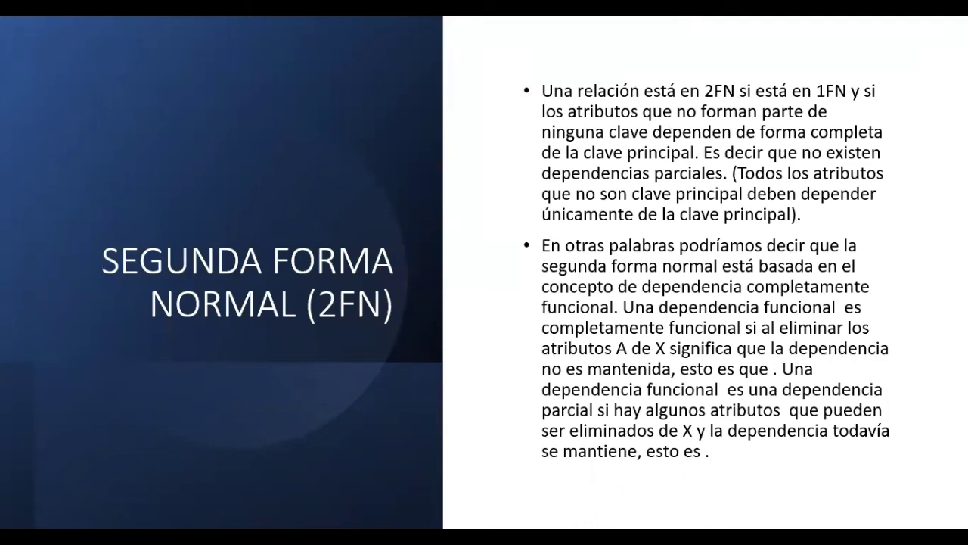
key(alt+Tab)
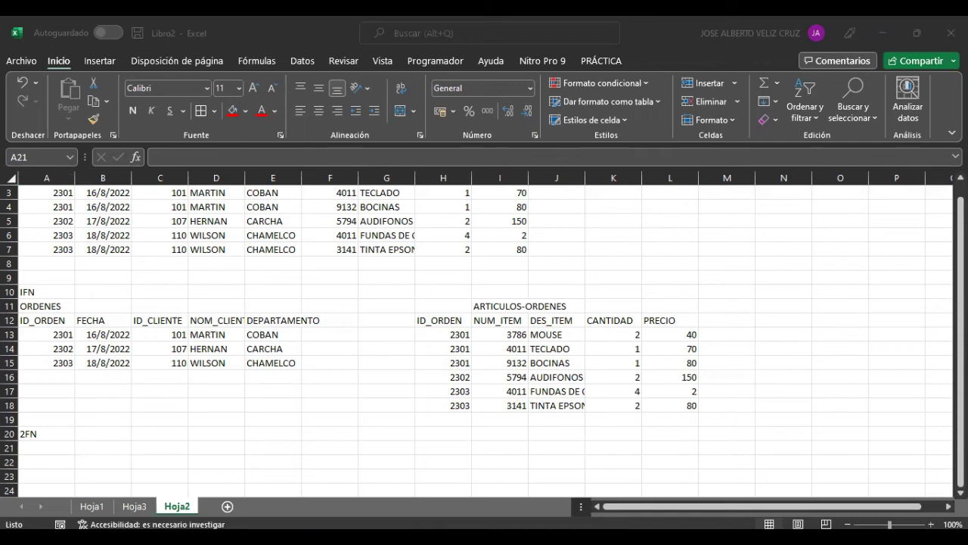
Highlight the 1FN ARTICULOS-ORDENES table in H12:L18 for review.
drag(446, 306, 665, 412)
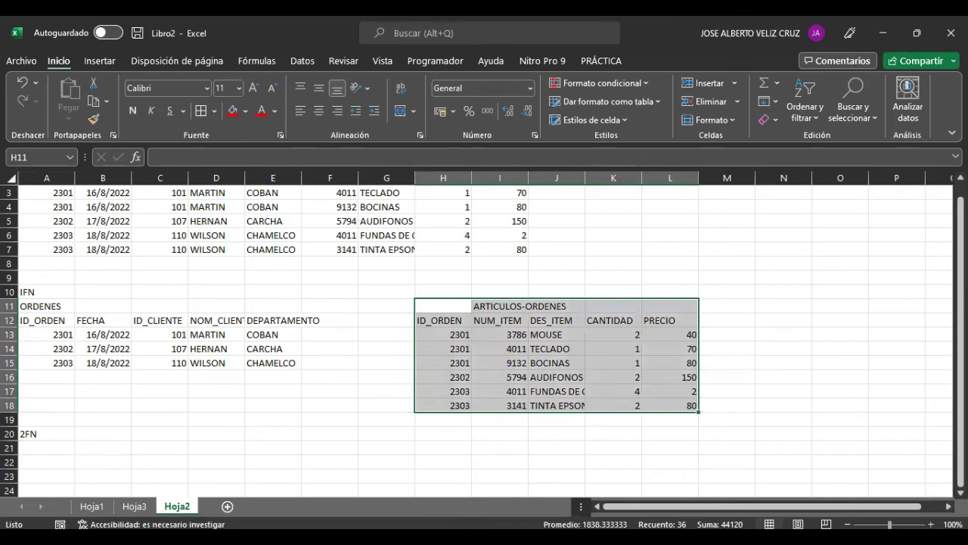
scroll(484, 340, down, 1)
scroll(484, 340, up, 1)
key(alt+Tab)
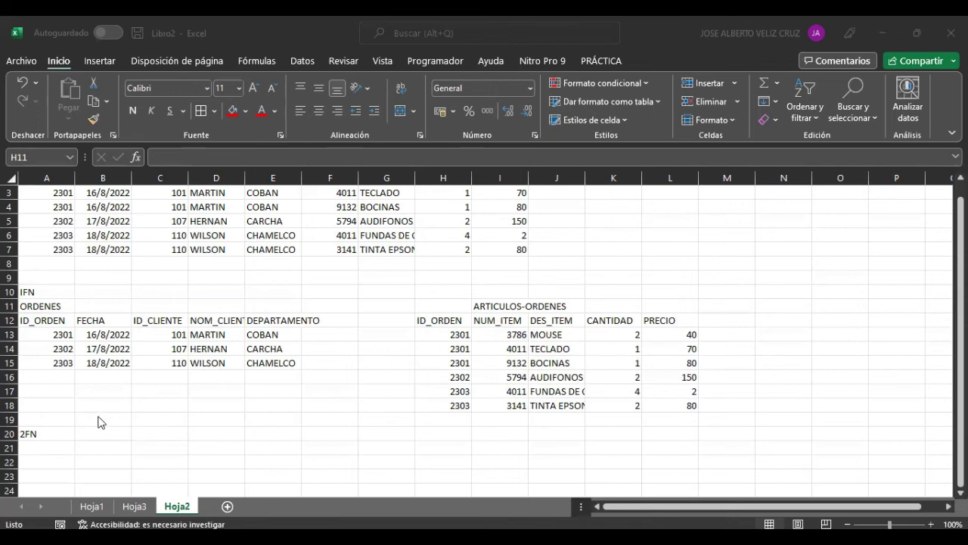
Title A21 ARTICULOS-ORDENES and copy the ID_ORDEN and NUM_ITEM columns beneath it at A22.
click(32, 449)
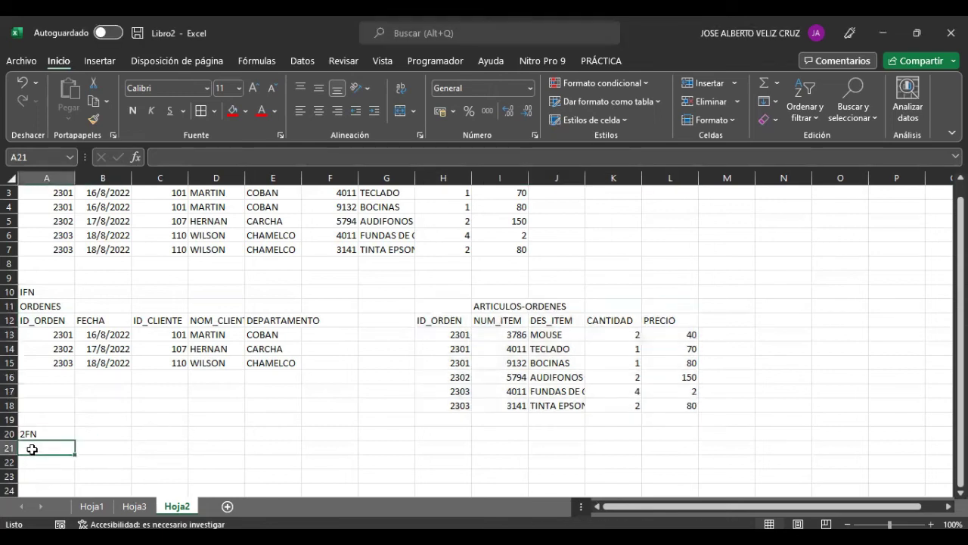
text(ARTICUL)
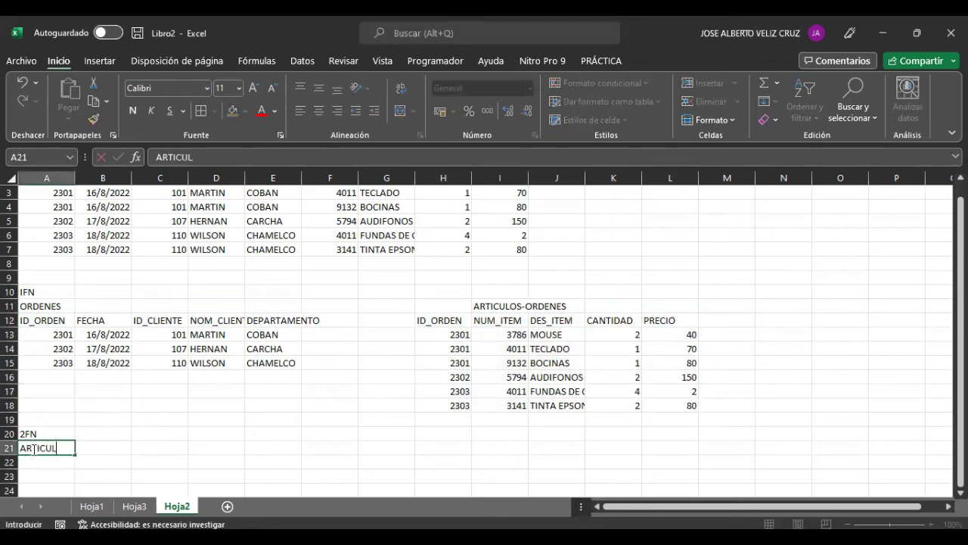
text(OS-ORDENES)
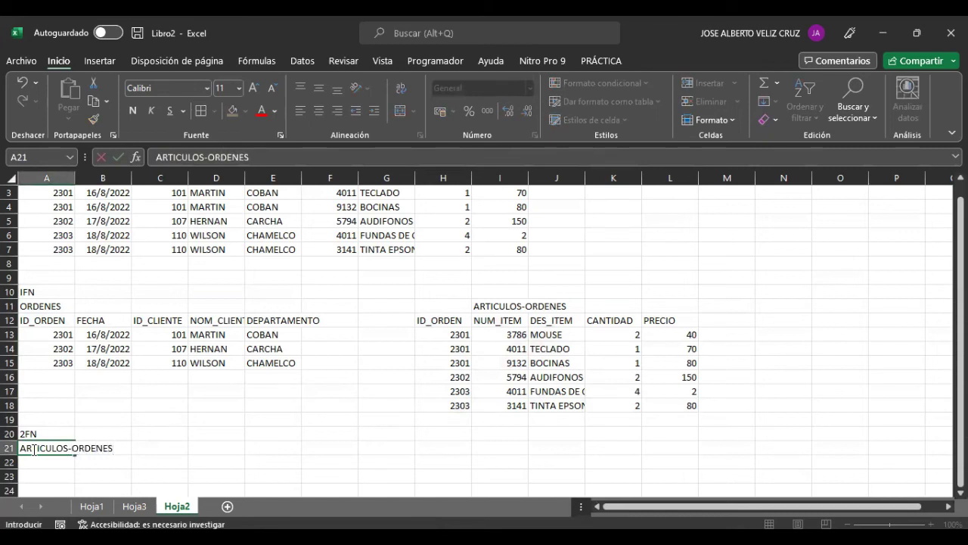
key(Return)
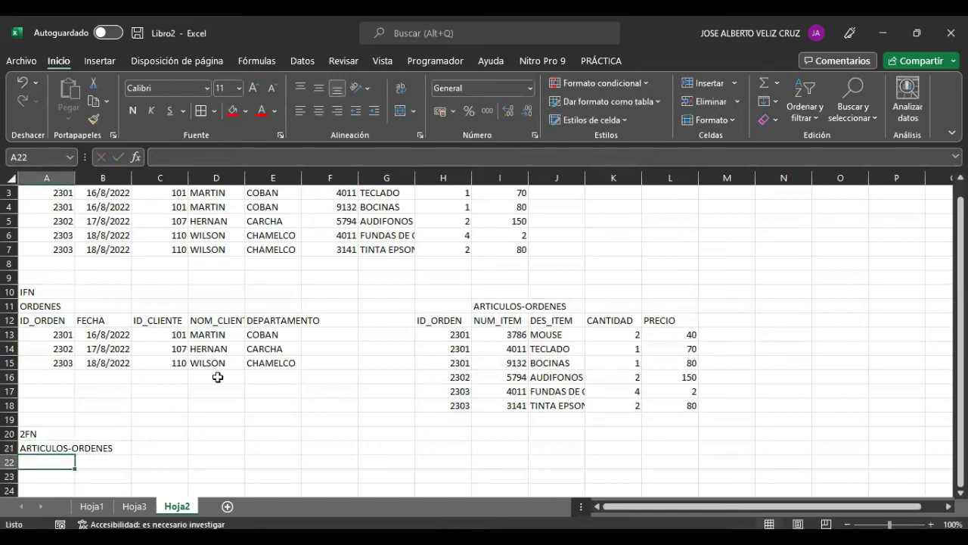
drag(445, 320, 498, 407)
key(ctrl+c)
click(55, 462)
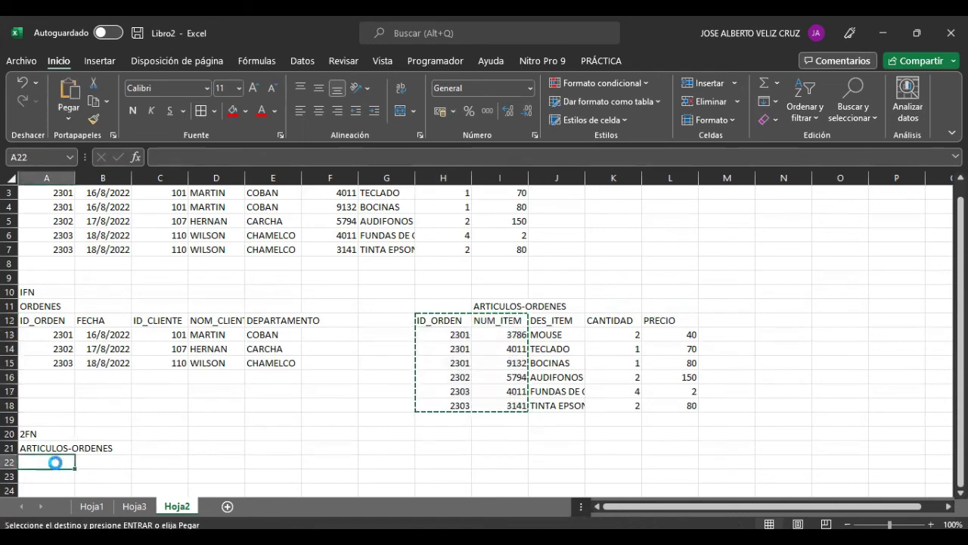
key(ctrl+v)
Copy the CANTIDAD column next to NUM_ITEM, filling C22:C28.
drag(620, 320, 620, 412)
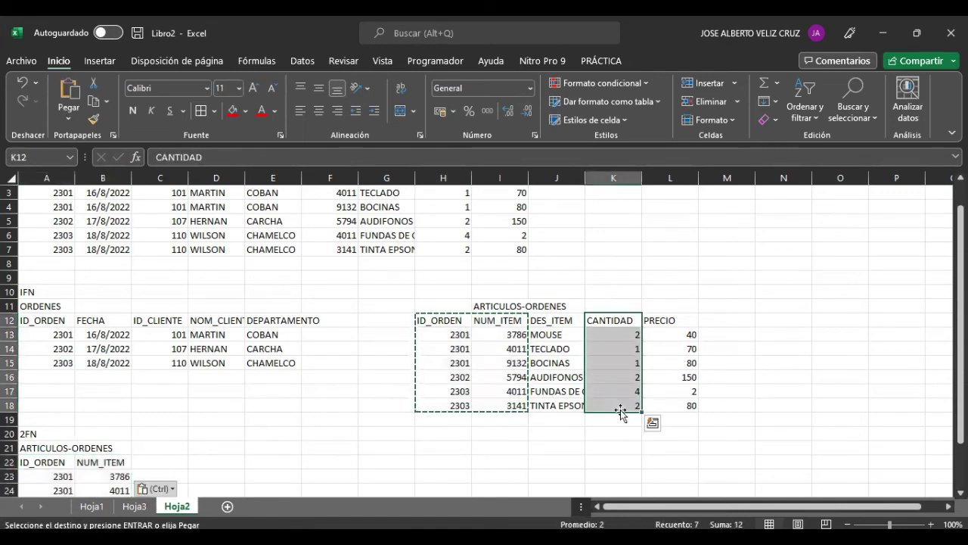
key(ctrl+c)
scroll(154, 435, down, 1)
click(157, 422)
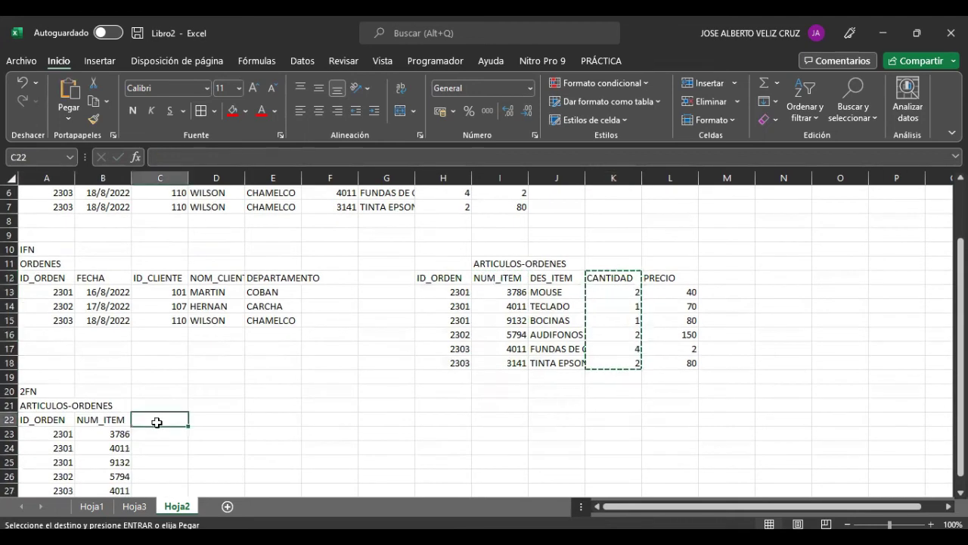
key(ctrl+v)
scroll(259, 396, down, 1)
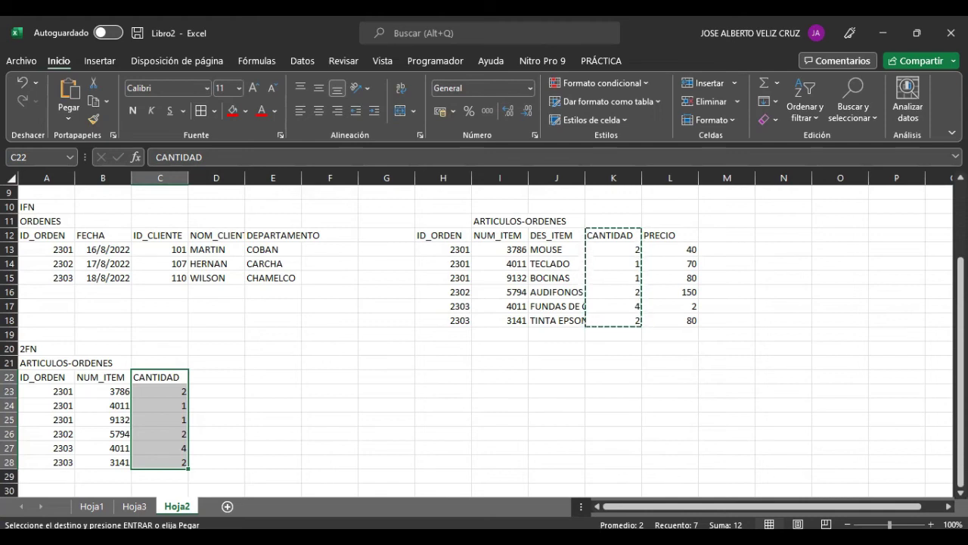
key(ctrl+v)
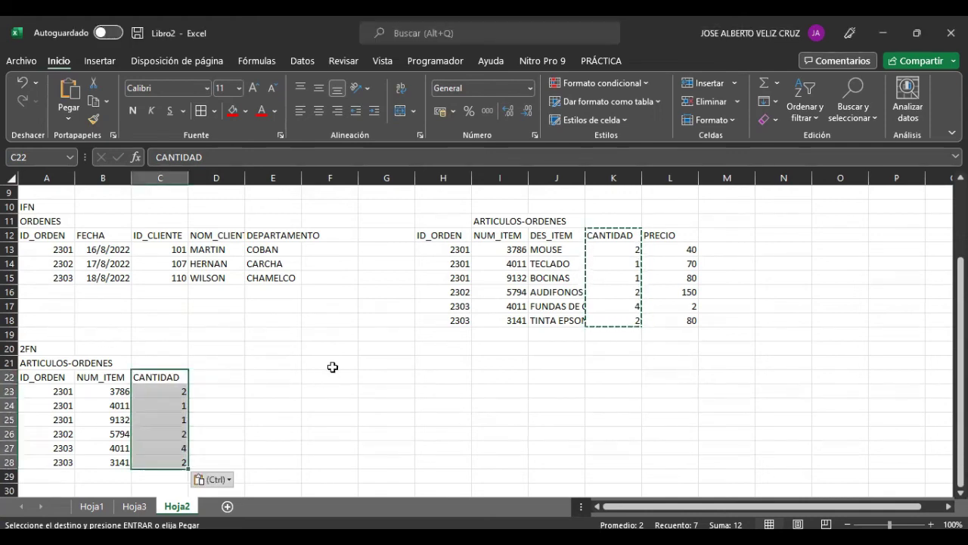
Enter the table heading ARTICULOS in cell F21.
click(332, 366)
key(Escape)
text(ARTICULOS)
key(Return)
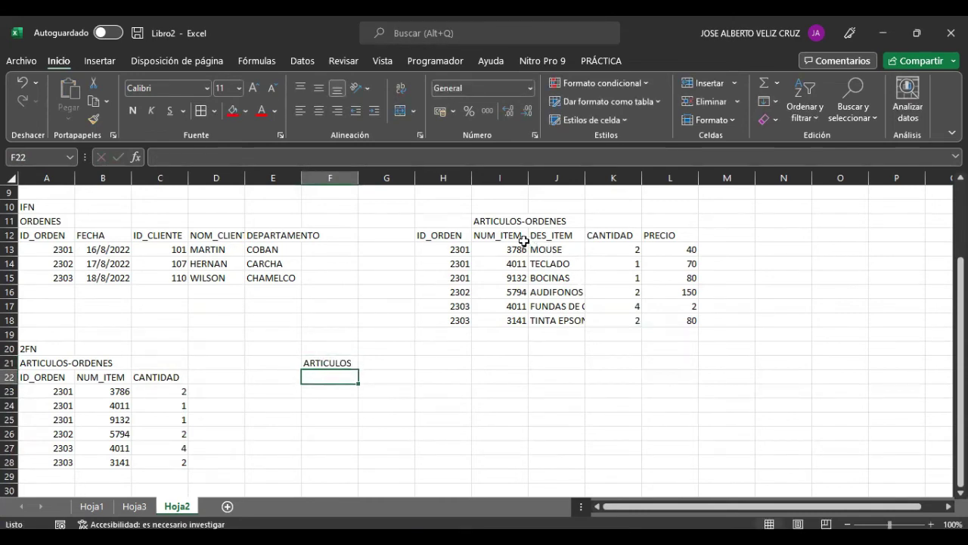
Copy the NUM_ITEM and DES_ITEM columns from the 1FN table to F22 under ARTICULOS.
drag(503, 236, 575, 326)
key(ctrl+c)
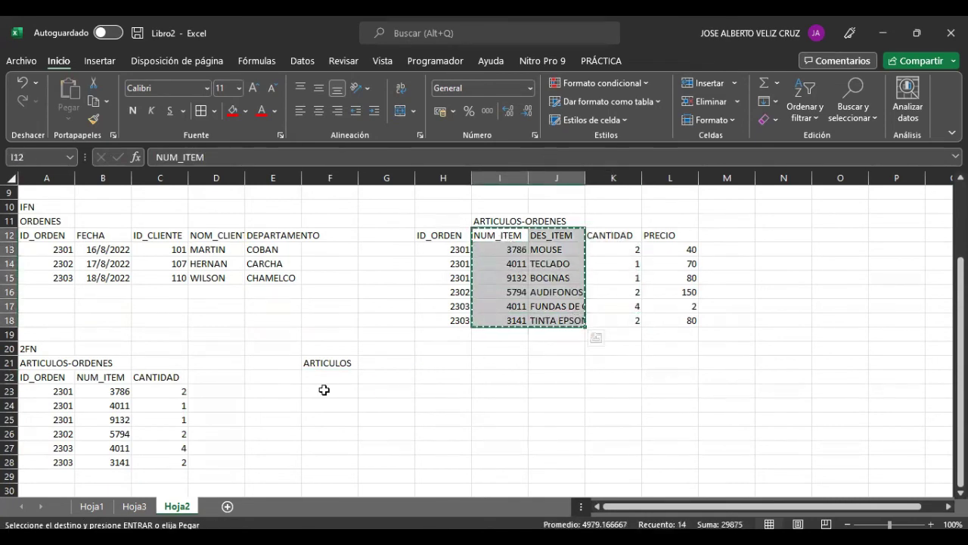
click(323, 381)
key(ctrl+v)
Copy the PRECIO column beside DES_ITEM, completing ARTICULOS in F22:H28.
drag(673, 236, 671, 335)
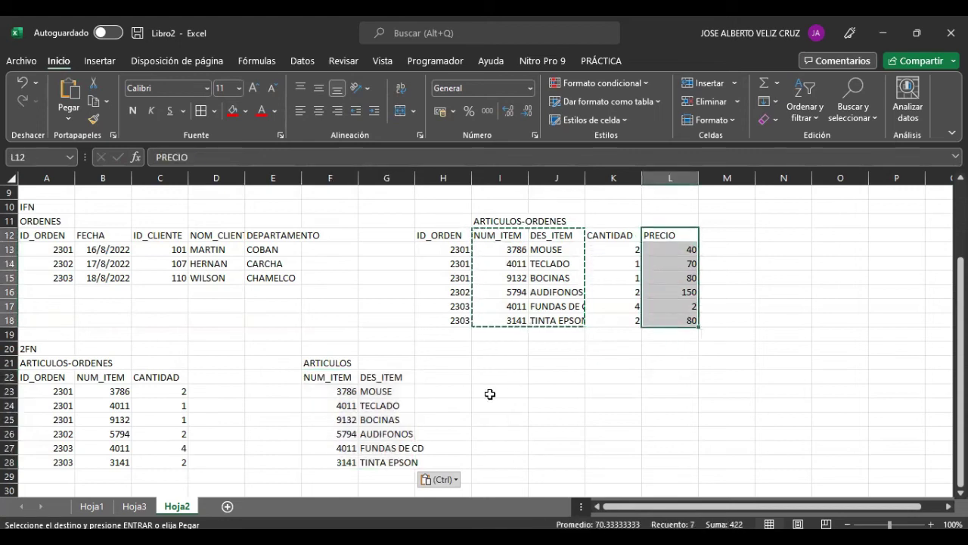
key(ctrl+c)
click(431, 378)
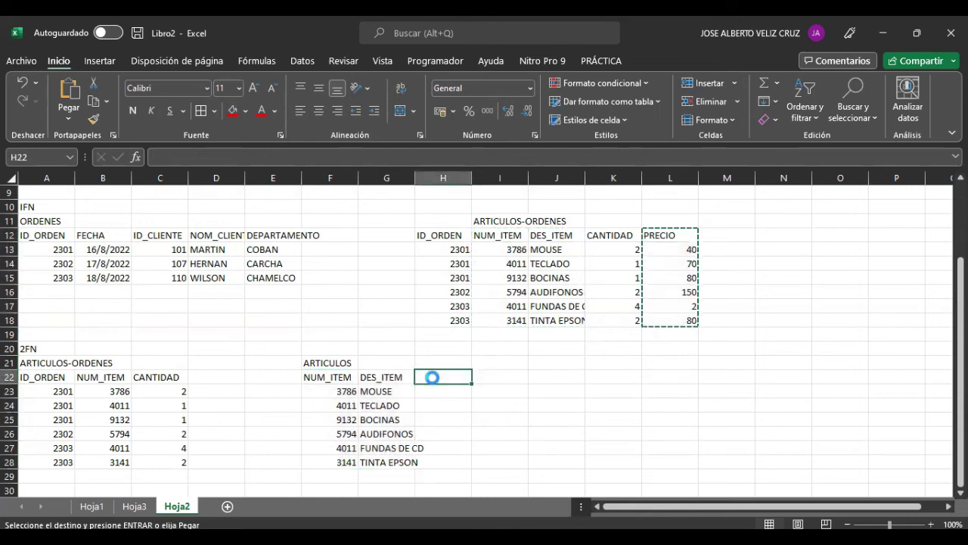
key(ctrl+v)
click(252, 348)
scroll(251, 345, down, 1)
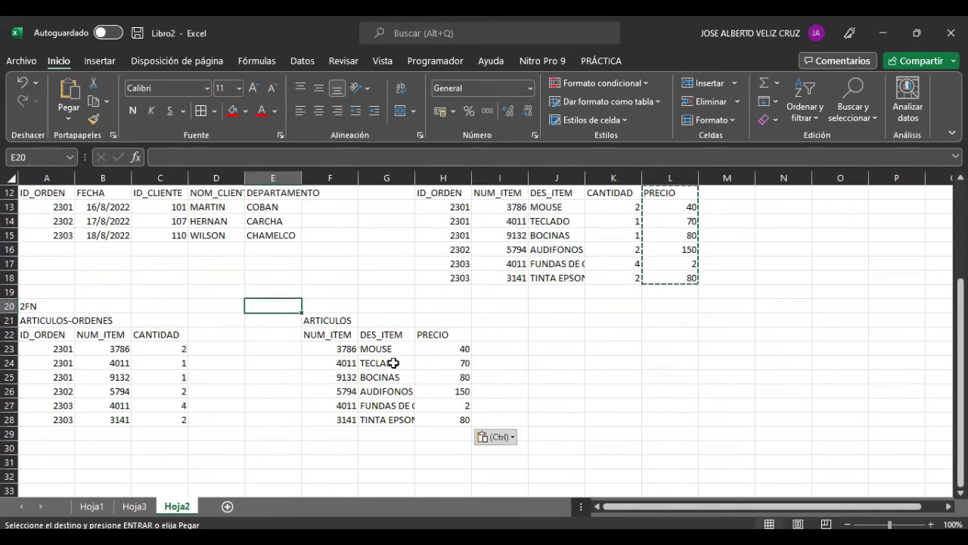
scroll(469, 251, up, 1)
Compare the 1FN ARTICULOS-ORDENES table with the new 2FN tables below.
drag(452, 237, 684, 319)
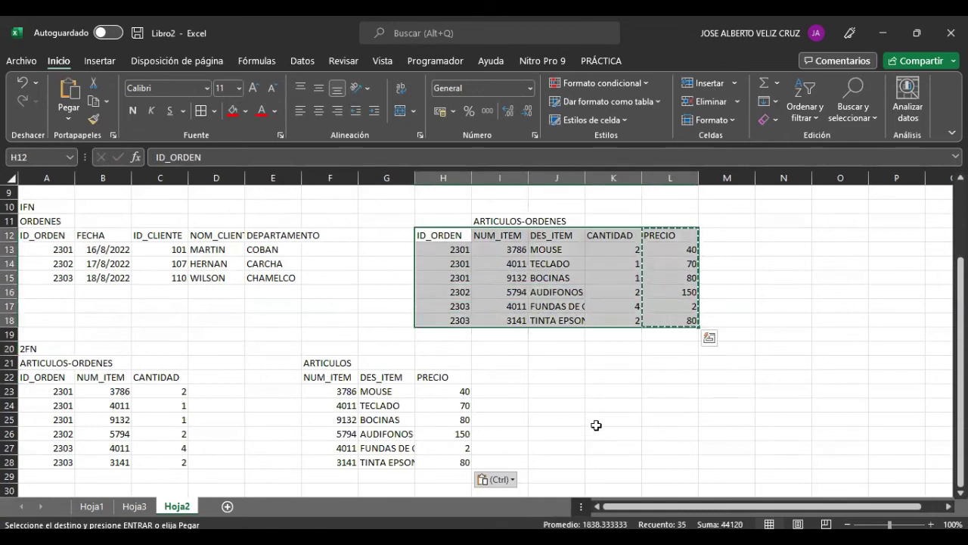
click(539, 274)
scroll(144, 369, down, 1)
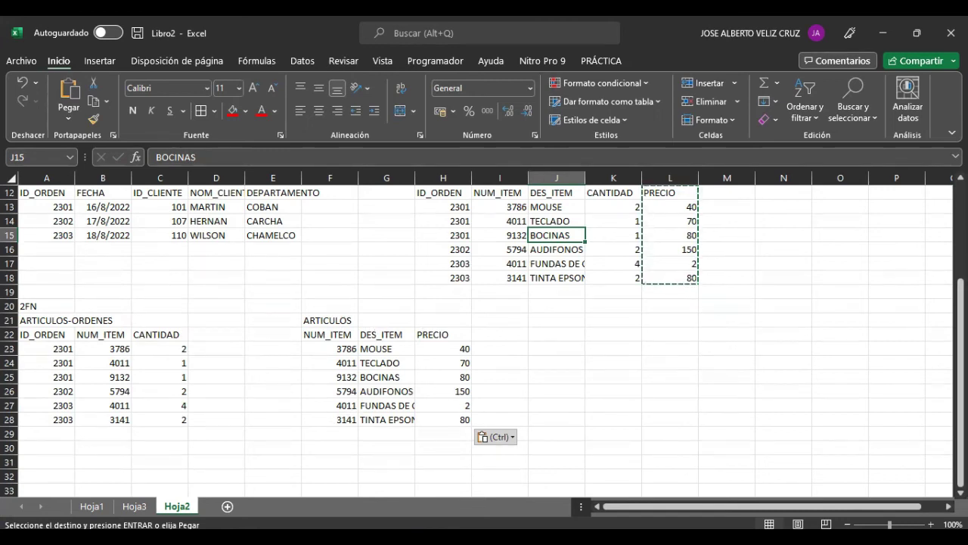
scroll(218, 321, up, 1)
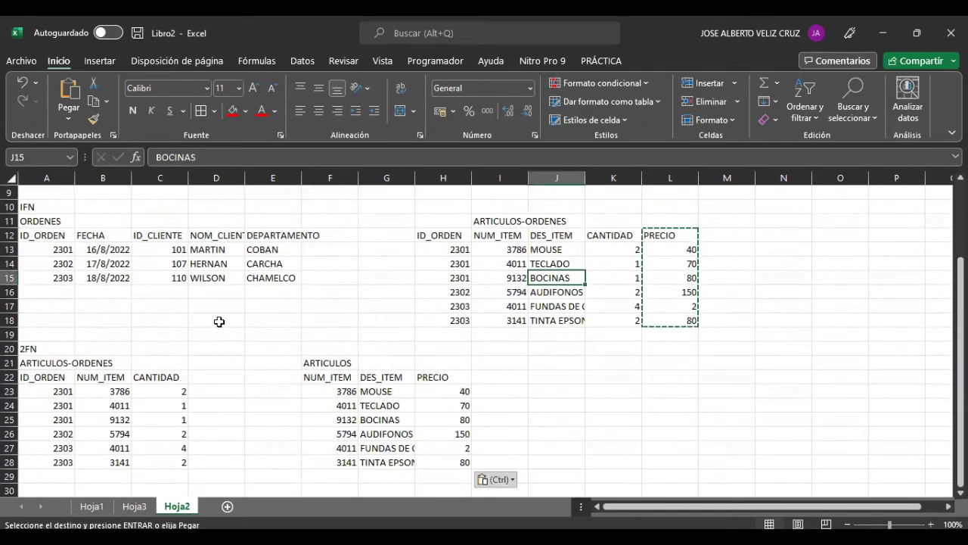
scroll(218, 322, down, 1)
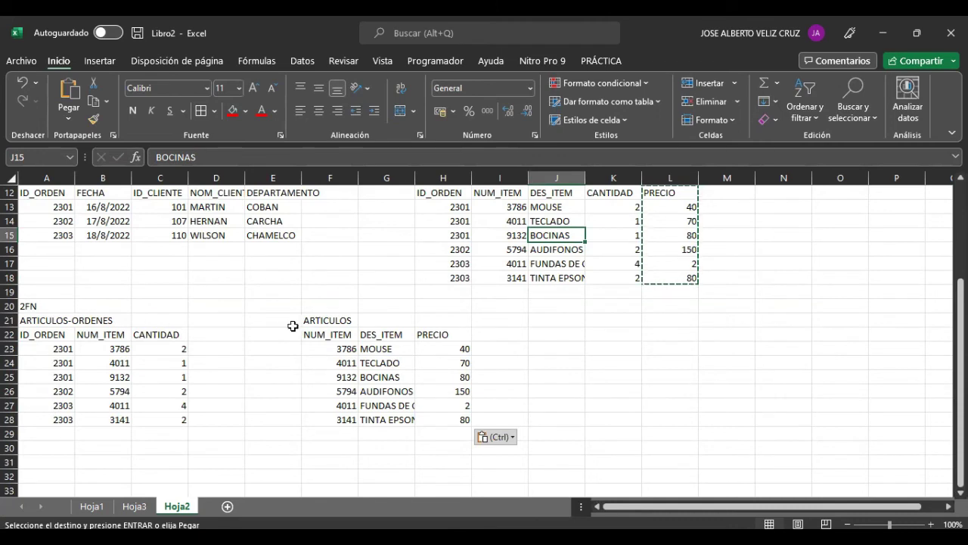
scroll(292, 325, up, 1)
scroll(293, 325, down, 1)
Enter the section label 3FN in cell A31.
click(44, 461)
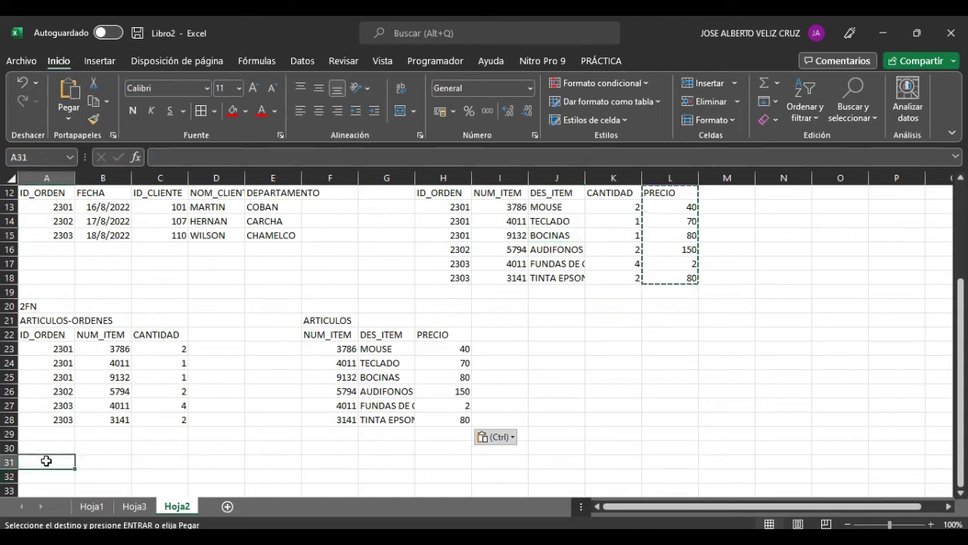
text(3FN)
key(Return)
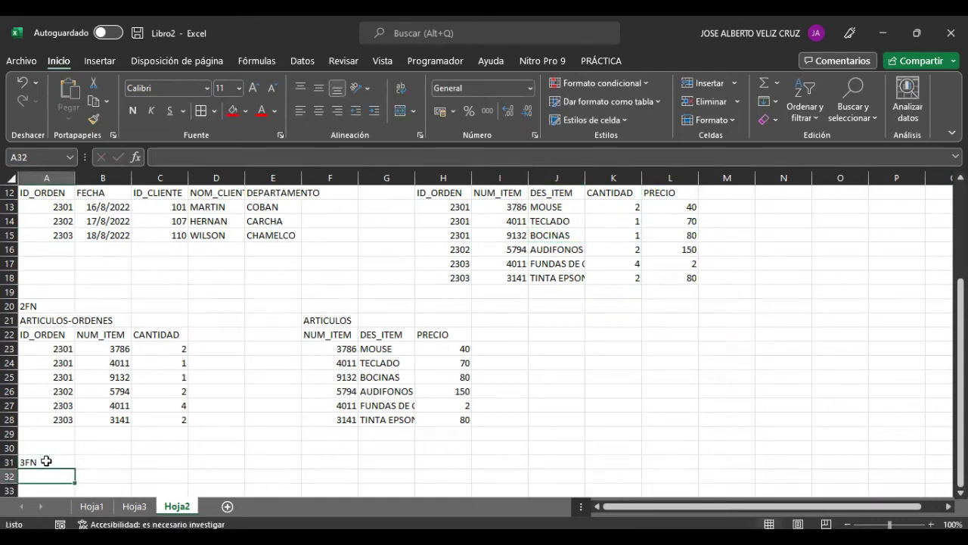
scroll(484, 338, down, 2)
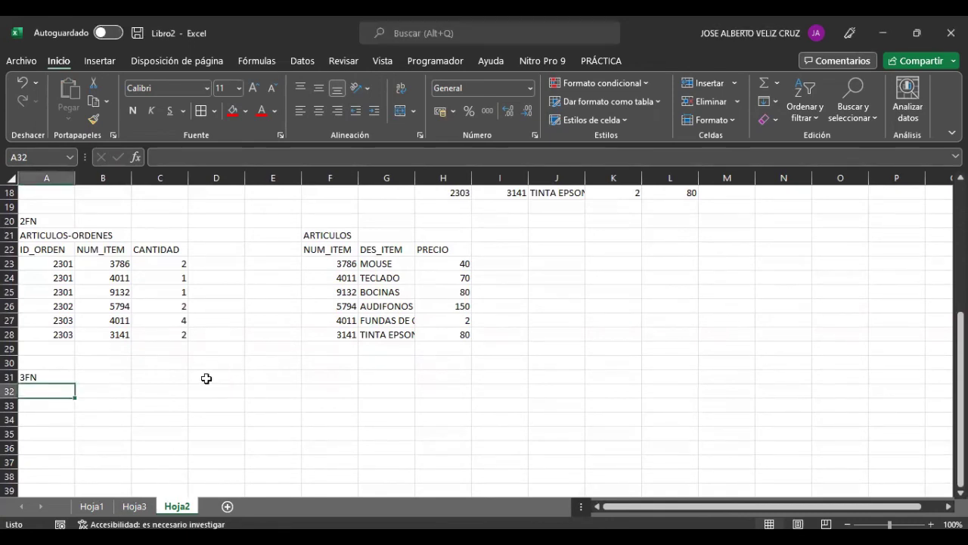
Scroll back up and highlight the 1FN ORDENES table for review.
scroll(204, 378, up, 2)
scroll(205, 379, up, 1)
scroll(205, 379, down, 1)
scroll(106, 297, up, 1)
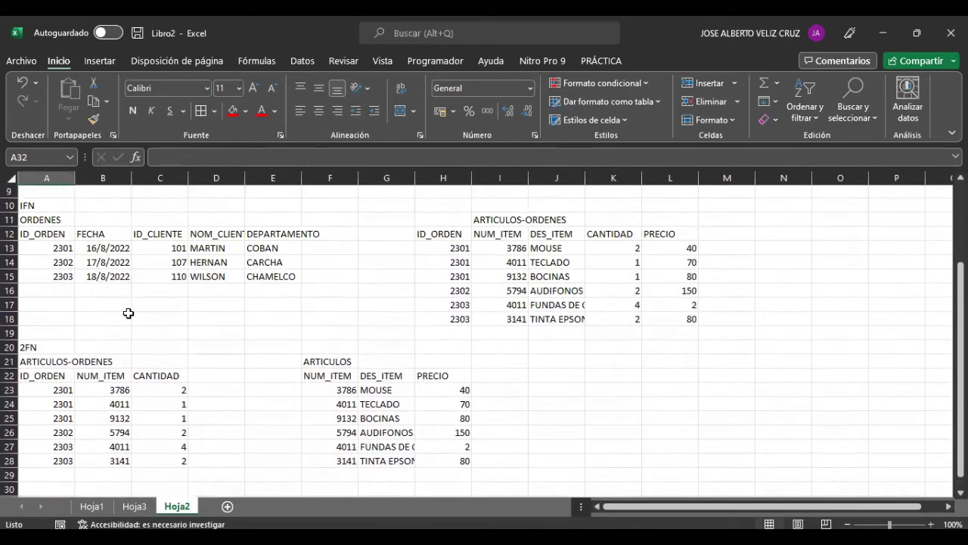
drag(37, 222, 297, 278)
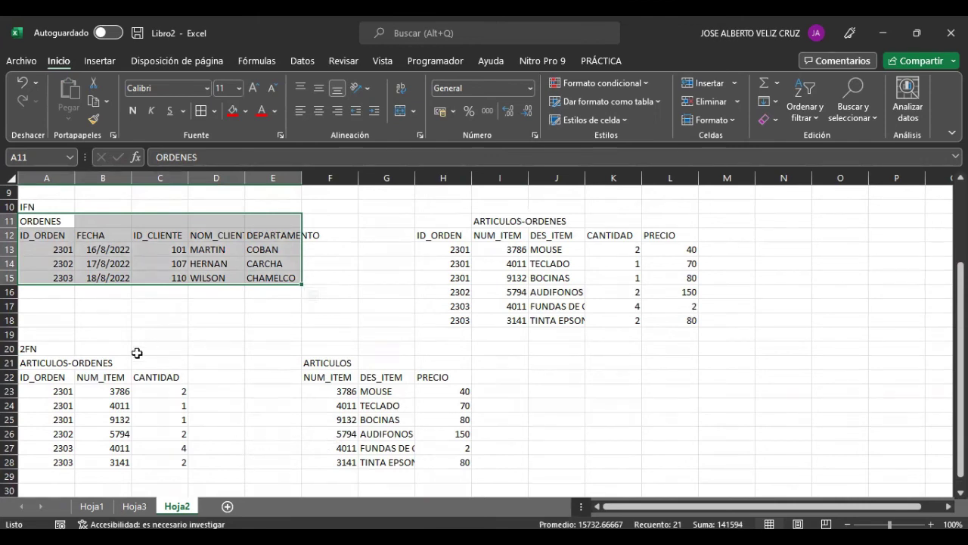
click(108, 292)
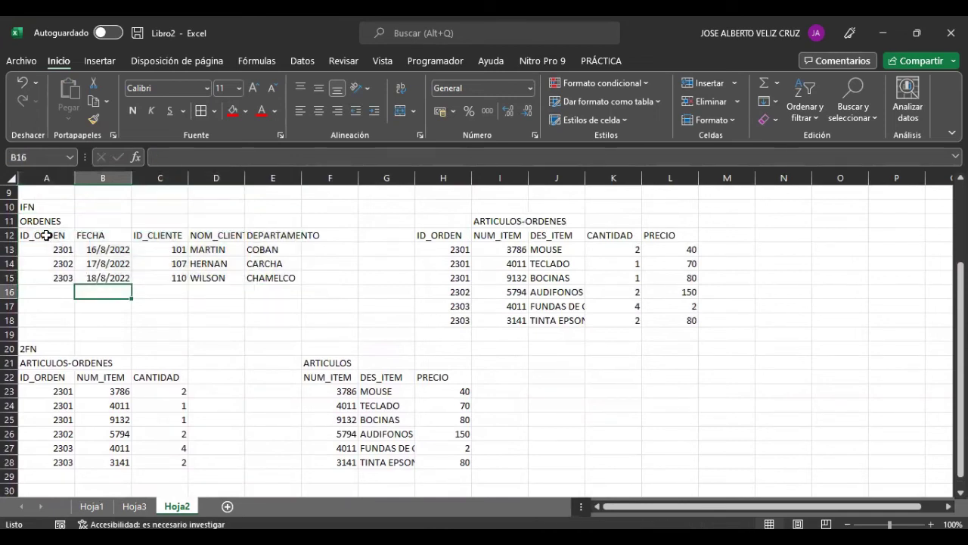
Point out the ID_ORDEN, ID_CLIENTE, client name and DEPARTAMENTO columns, including client ids 101 and 107.
drag(49, 237, 48, 280)
drag(151, 232, 153, 274)
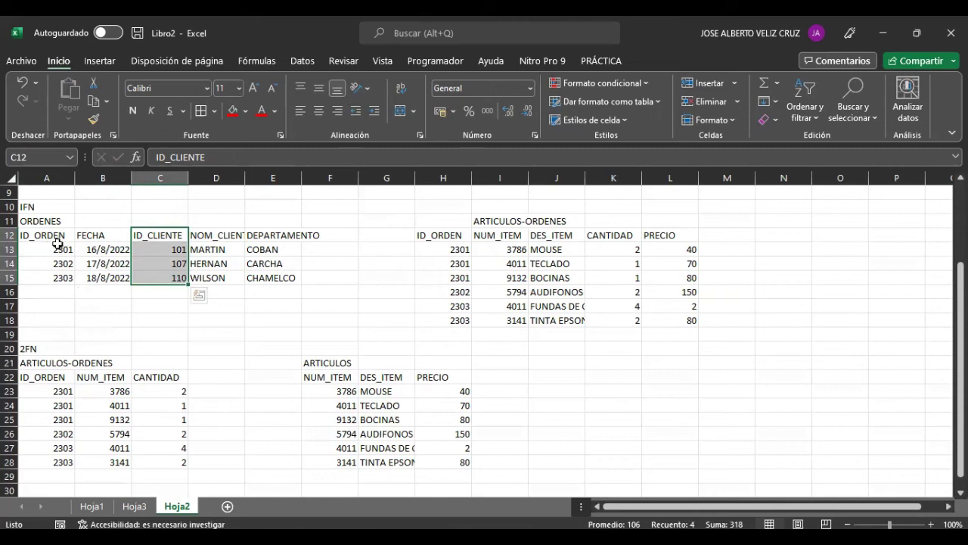
drag(202, 235, 239, 277)
drag(156, 250, 155, 262)
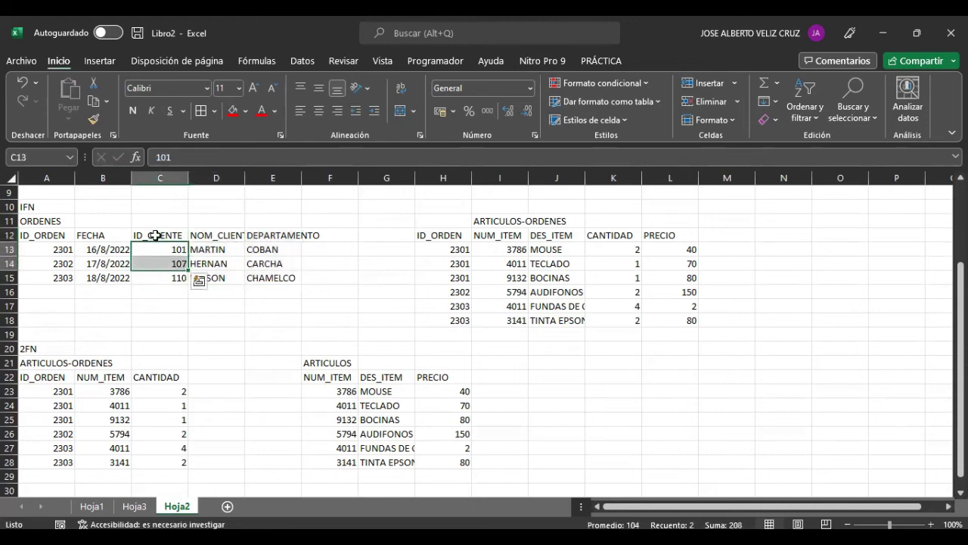
click(155, 236)
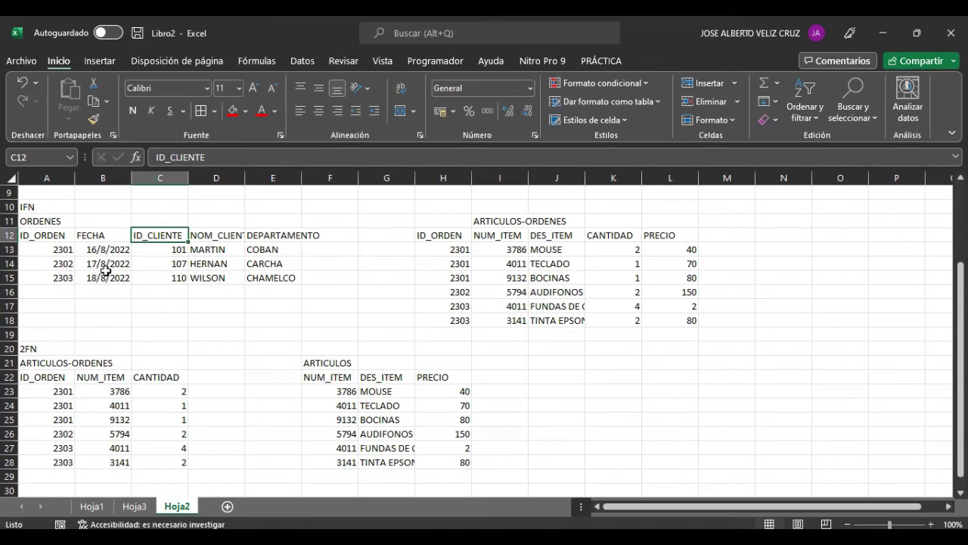
scroll(74, 309, down, 1)
scroll(74, 309, down, 2)
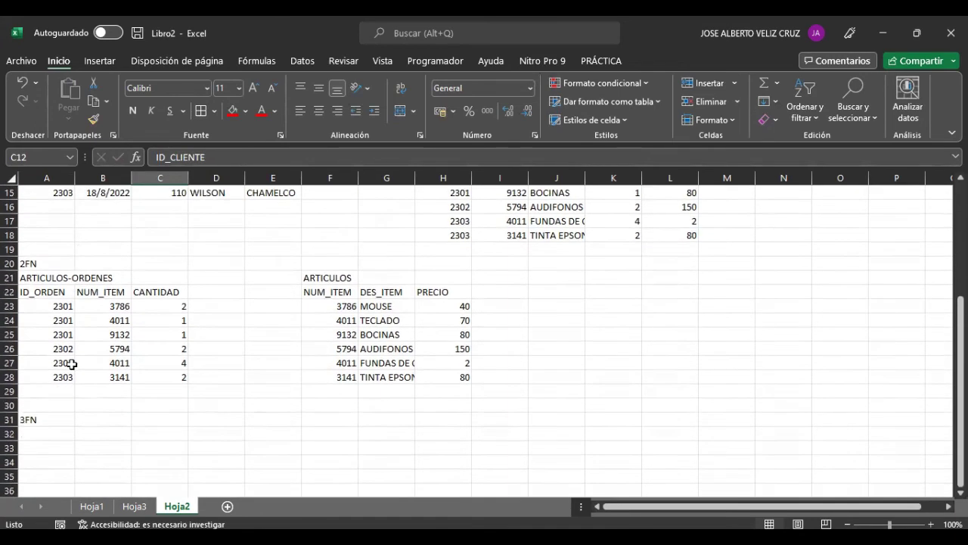
Title A32 ORDENES and copy the ID_ORDEN, FECHA and ID_CLIENTE columns from the 1FN orders.
click(49, 395)
text(OR)
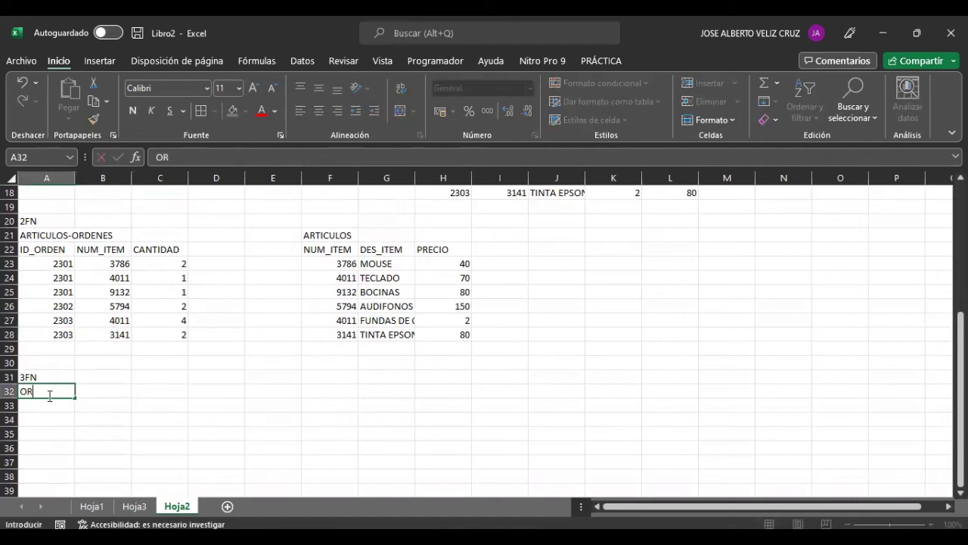
text(DENES)
key(Return)
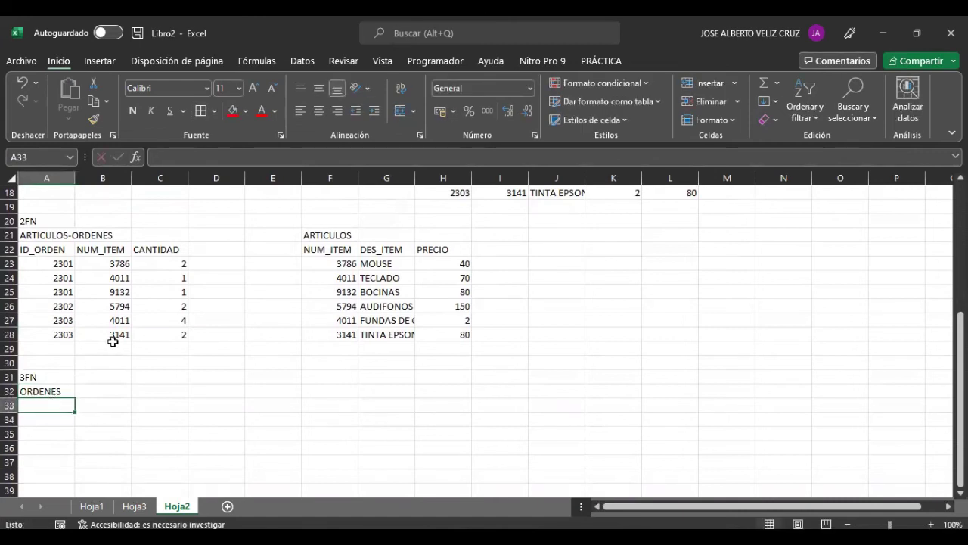
scroll(111, 340, up, 3)
drag(53, 240, 157, 278)
key(ctrl+c)
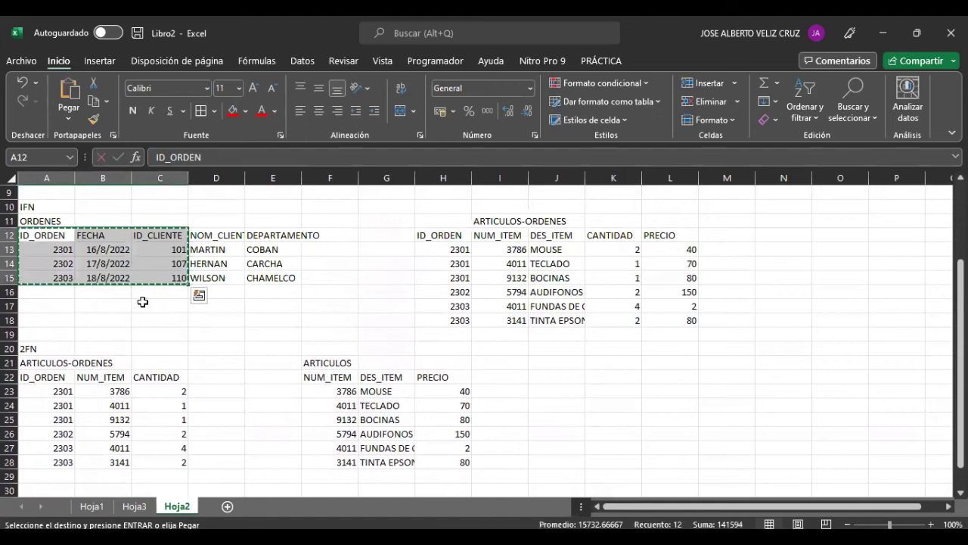
Paste the order columns at A33, filling ORDENES in A33:C36.
scroll(140, 303, down, 4)
click(56, 366)
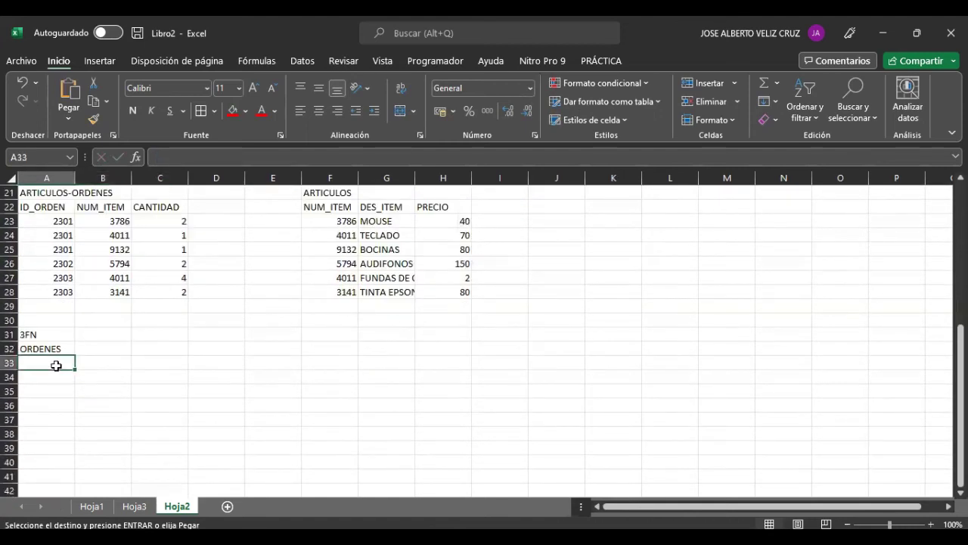
key(ctrl+v)
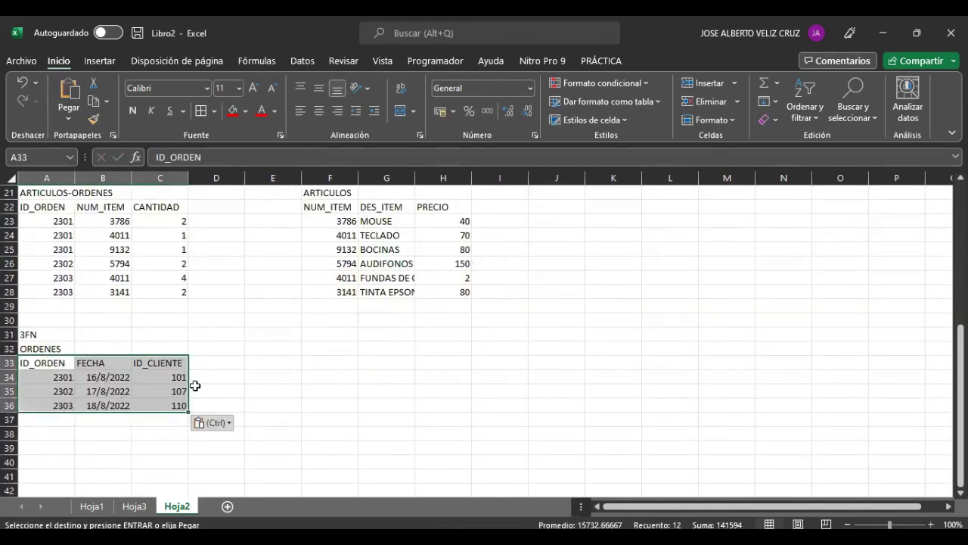
click(259, 375)
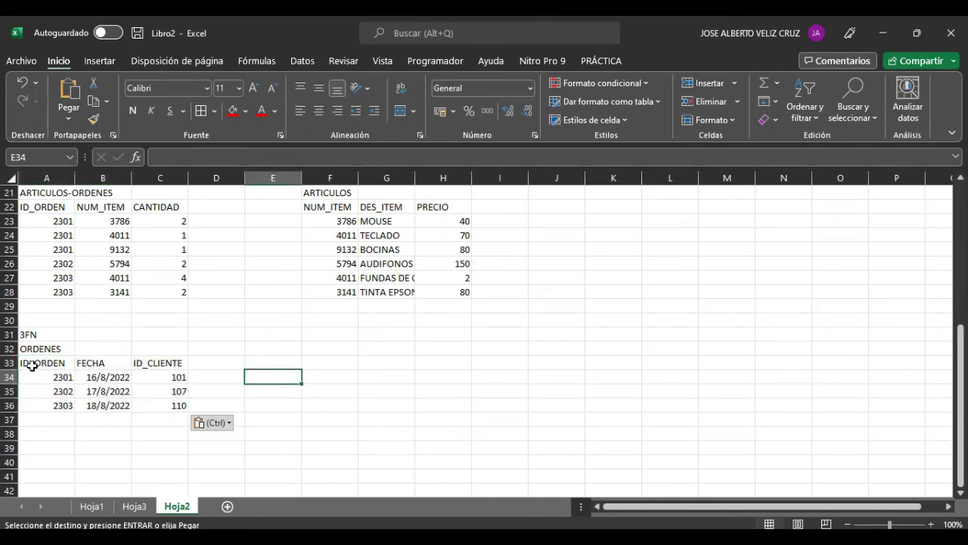
scroll(138, 376, up, 4)
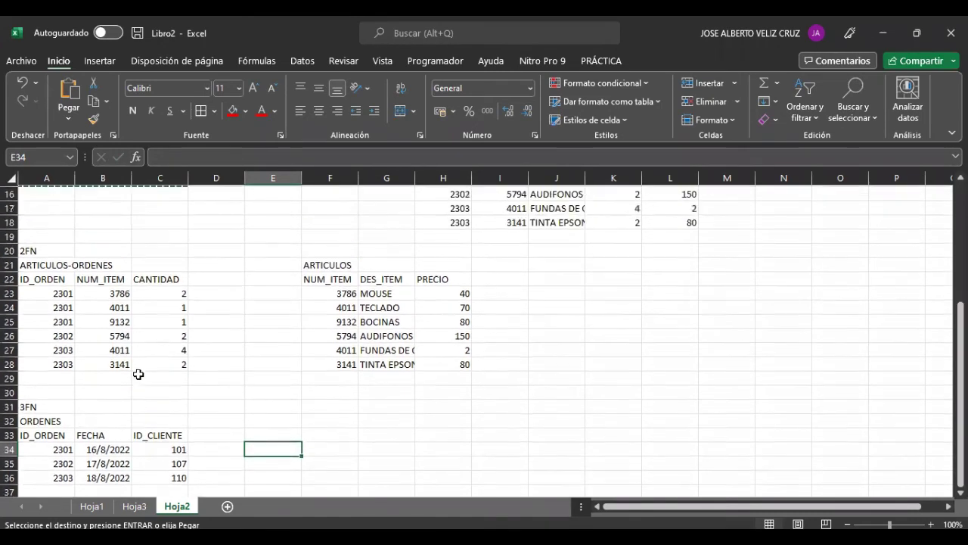
click(168, 234)
Copy the ID_CLIENTE, NOM_CLIENTE and DEPARTAMENTO columns for clients 101, 107, 110 to E33.
drag(208, 239, 266, 274)
key(ctrl+c)
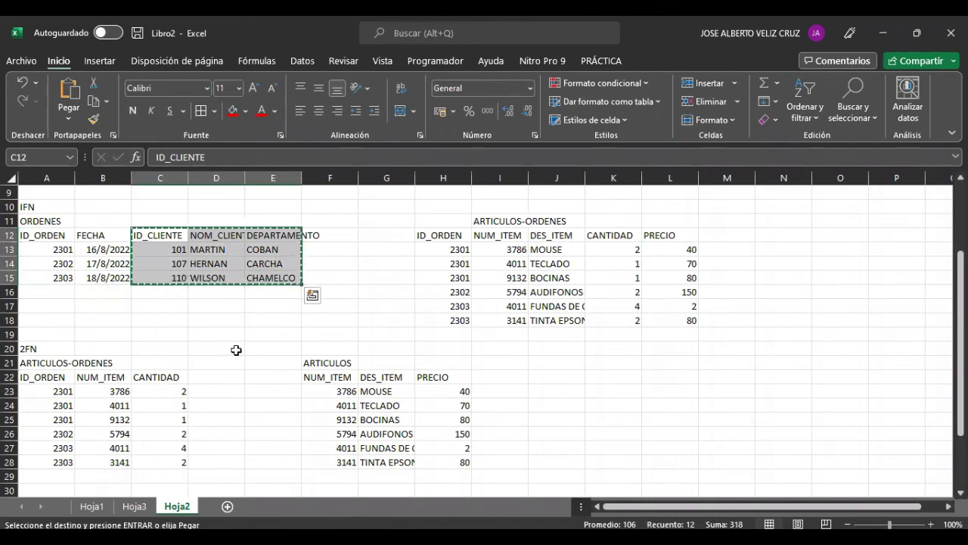
scroll(239, 378, down, 4)
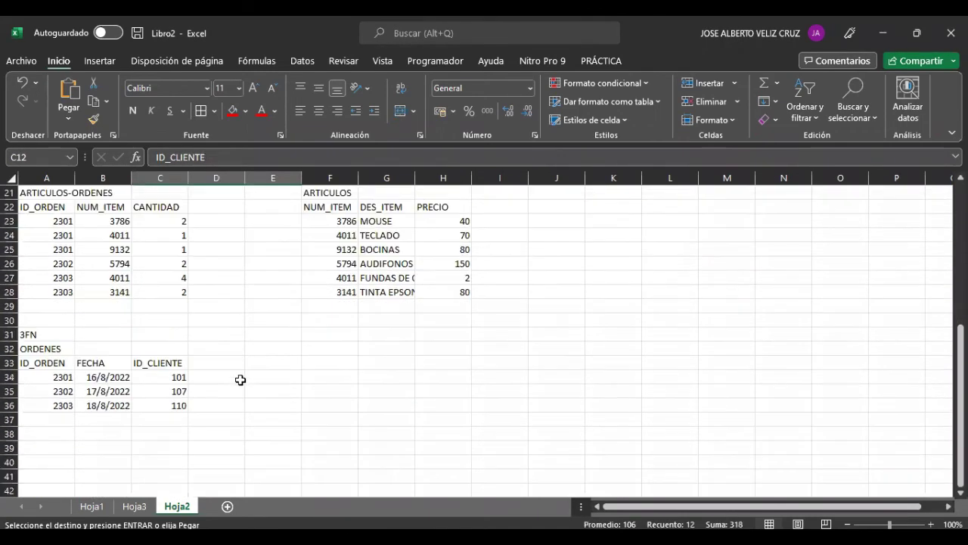
click(280, 349)
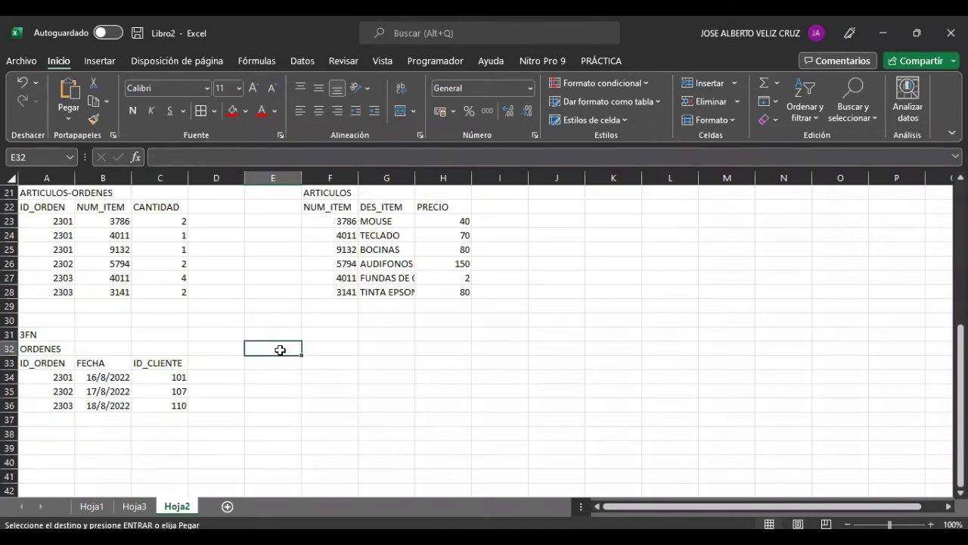
key(Down)
key(ctrl+v)
Title the new table CLIENTES in cell E32.
click(280, 349)
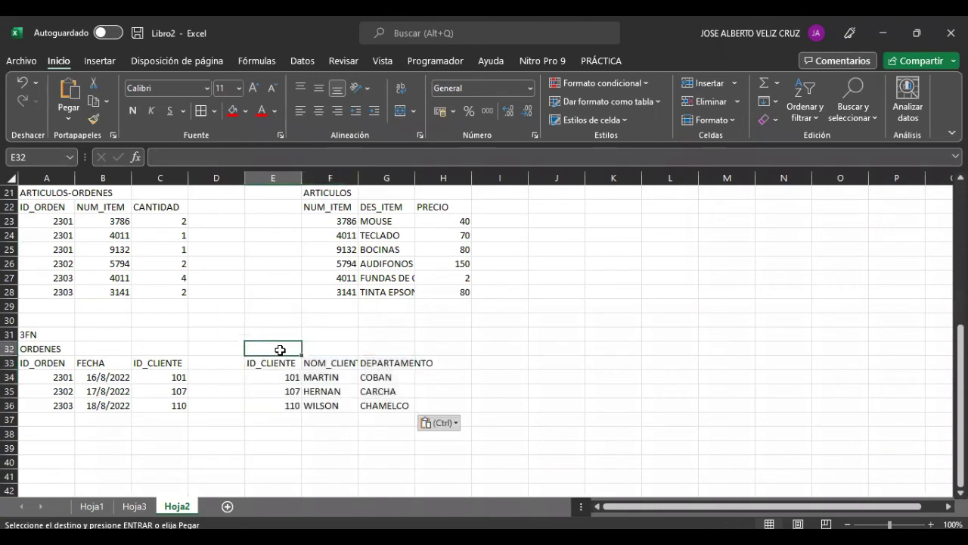
text(CLIENTES)
key(Return)
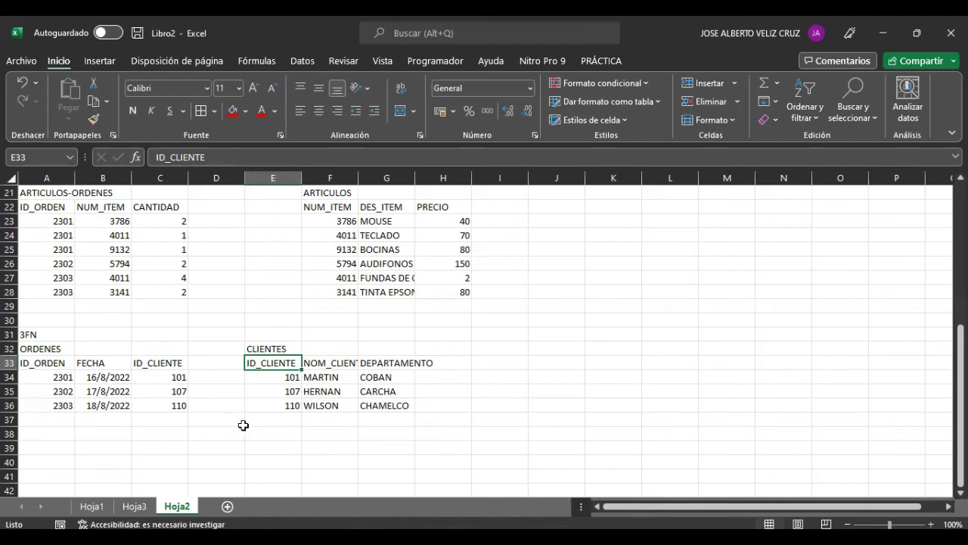
scroll(149, 387, up, 4)
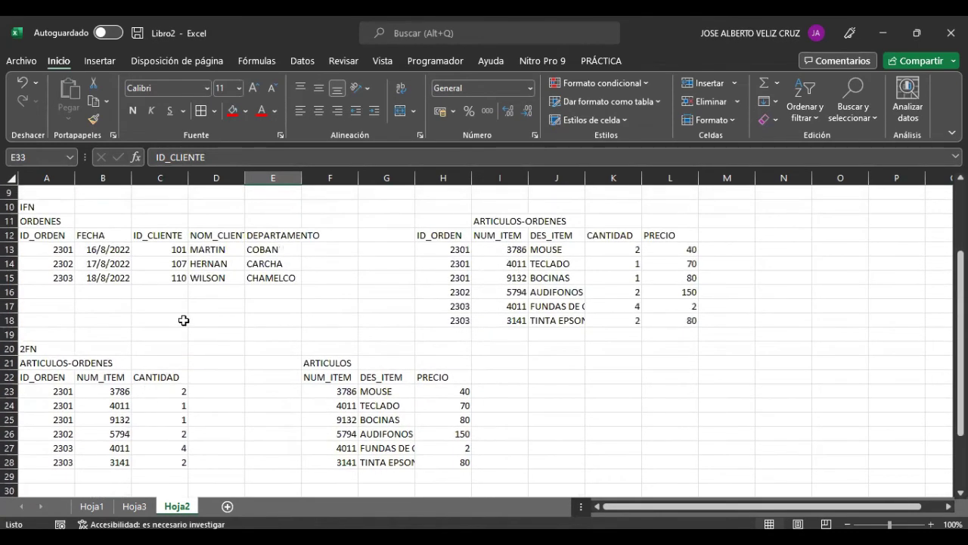
scroll(183, 320, down, 5)
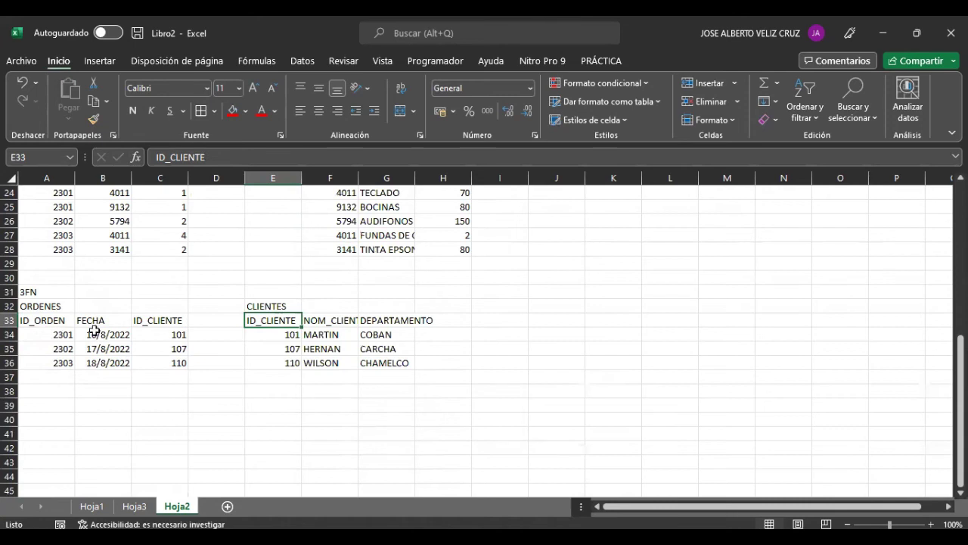
click(154, 335)
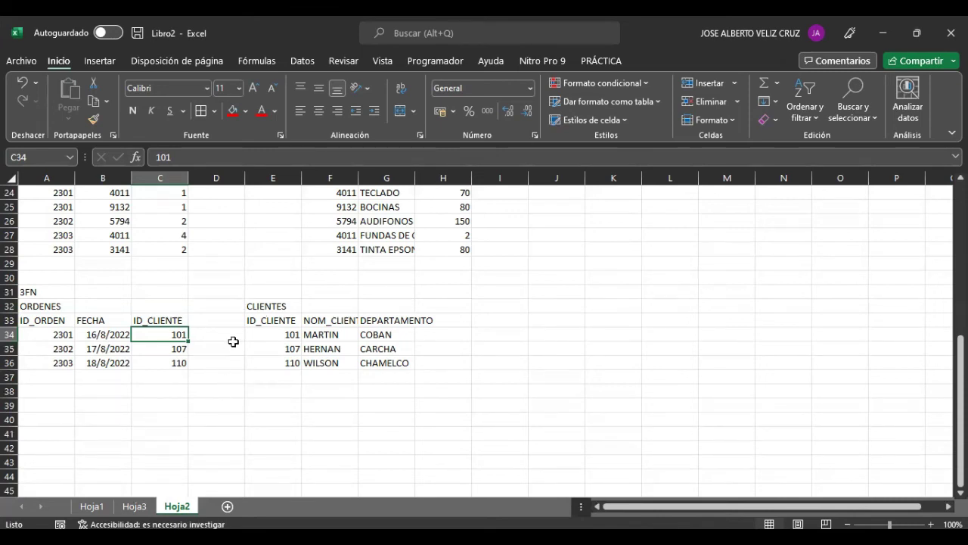
drag(268, 320, 266, 359)
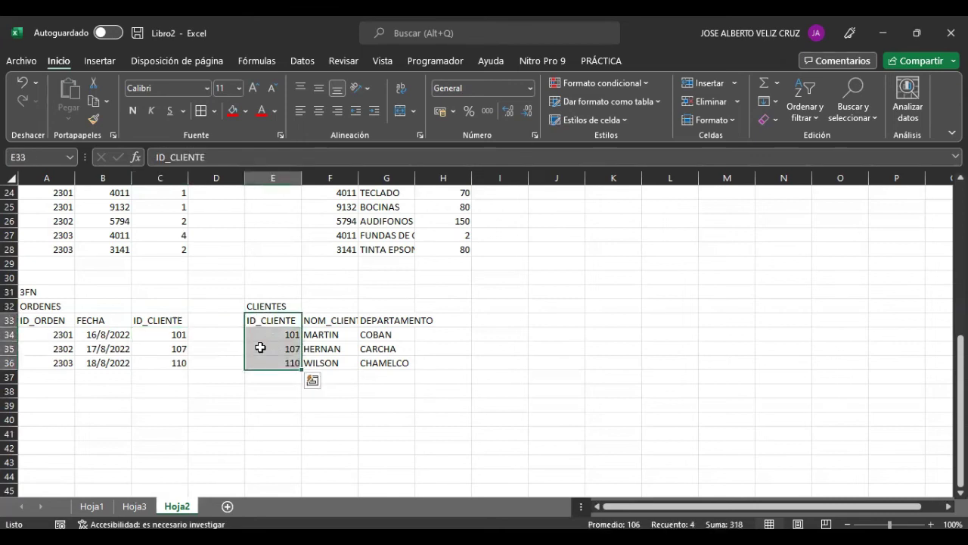
drag(164, 319, 159, 368)
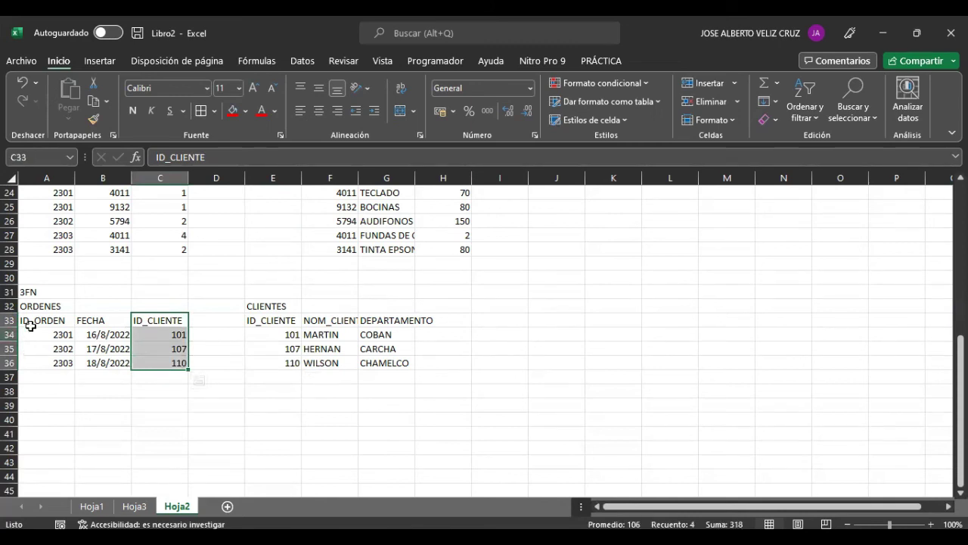
drag(35, 320, 37, 363)
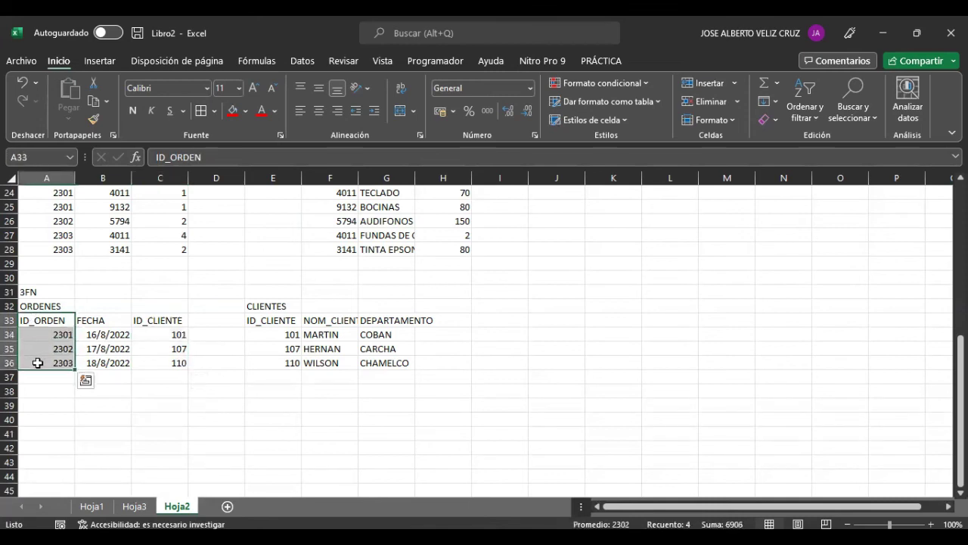
click(144, 387)
click(42, 322)
drag(42, 322, 39, 363)
drag(173, 320, 174, 363)
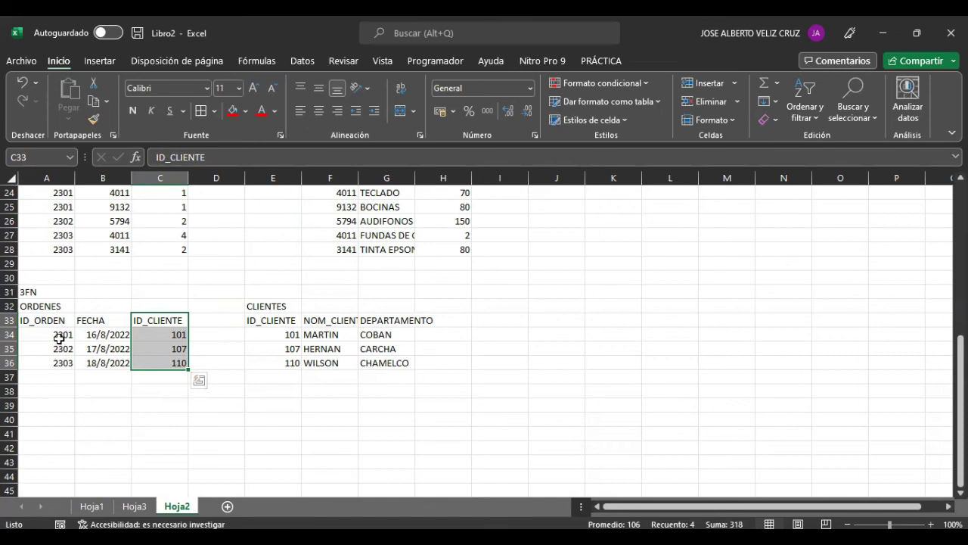
scroll(164, 314, up, 4)
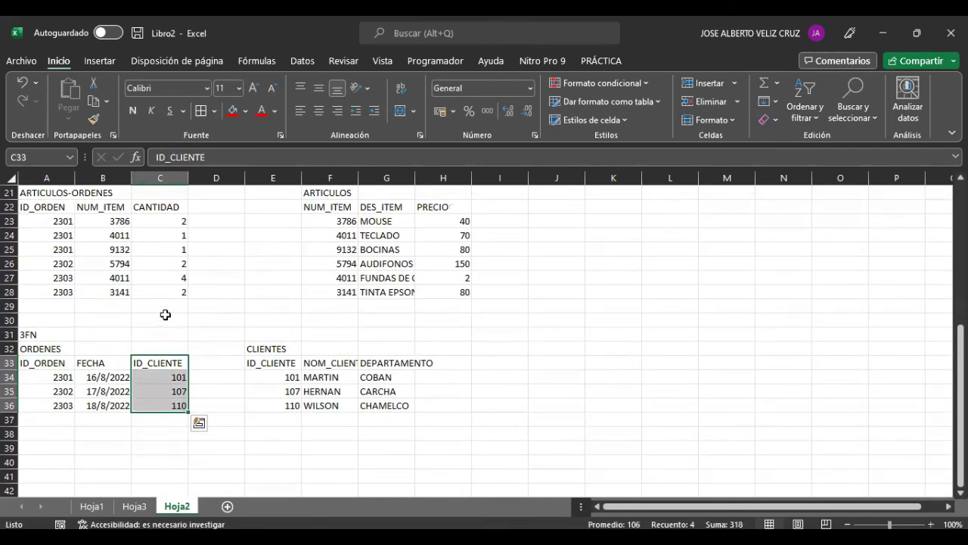
scroll(185, 388, up, 1)
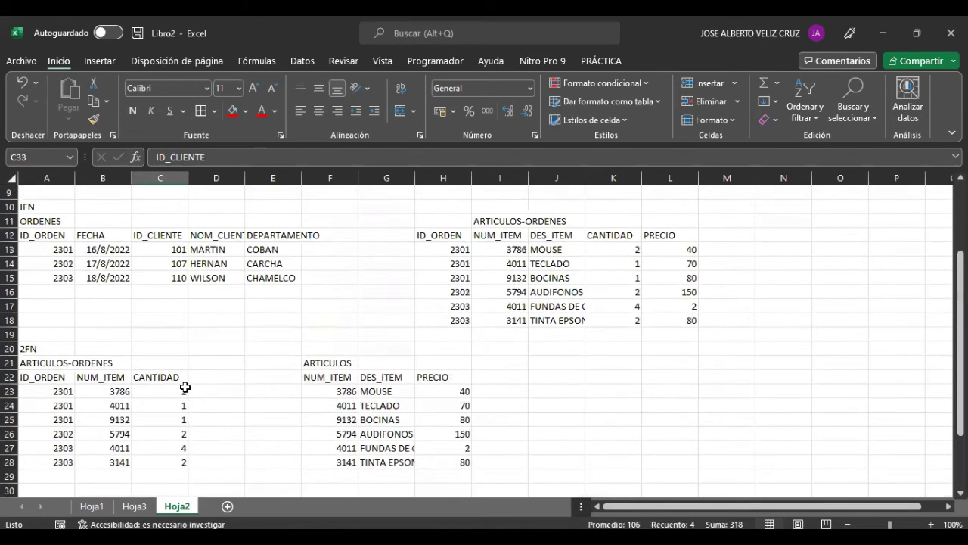
scroll(145, 348, up, 1)
scroll(255, 284, up, 2)
scroll(256, 287, down, 1)
scroll(256, 286, down, 2)
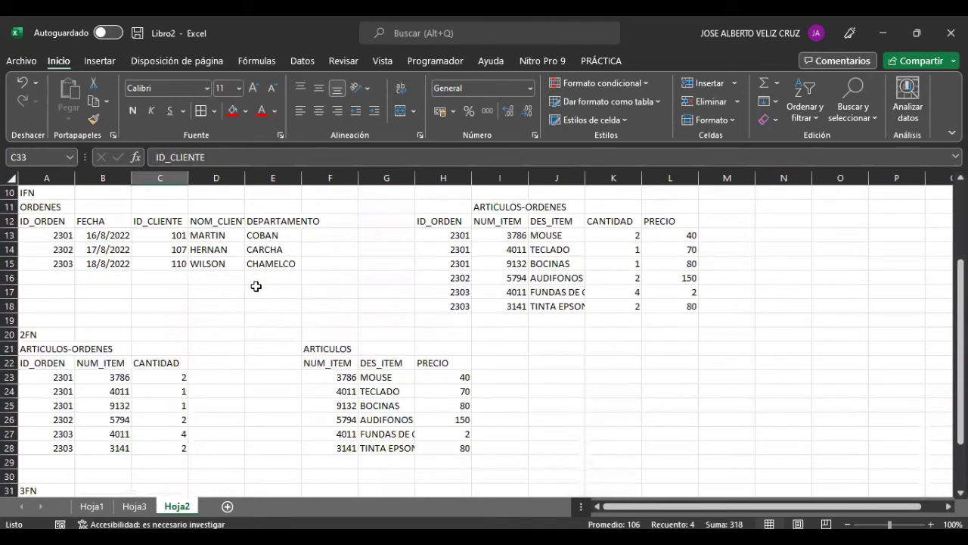
scroll(255, 286, down, 1)
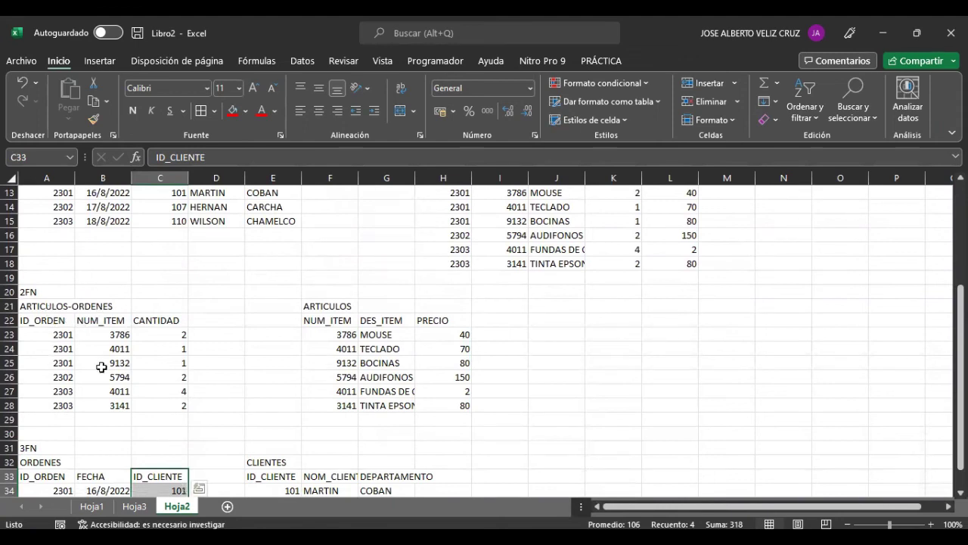
scroll(101, 367, down, 1)
scroll(101, 367, down, 1)
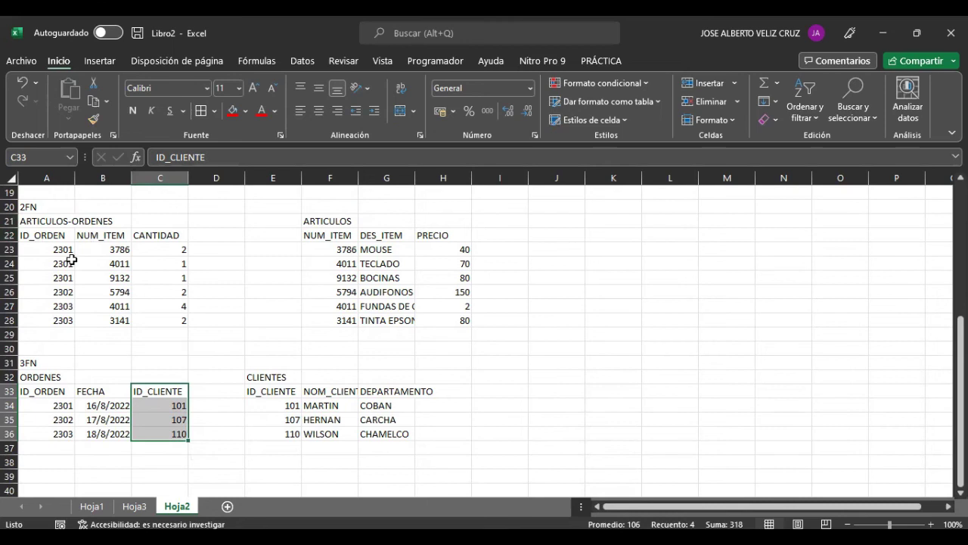
Copy the 2FN ARTICULOS-ORDENES table into the 3FN section.
drag(38, 219, 176, 321)
key(ctrl+c)
scroll(182, 340, down, 3)
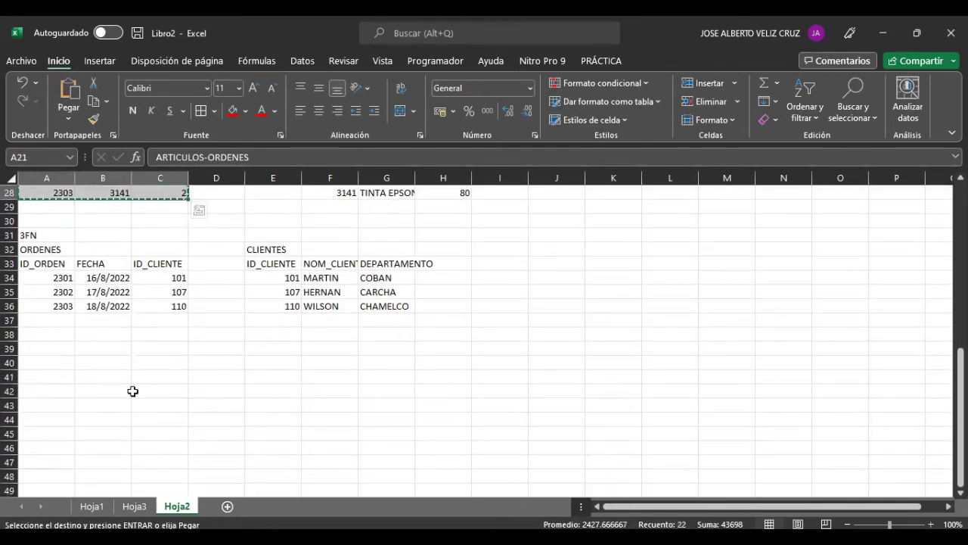
click(91, 348)
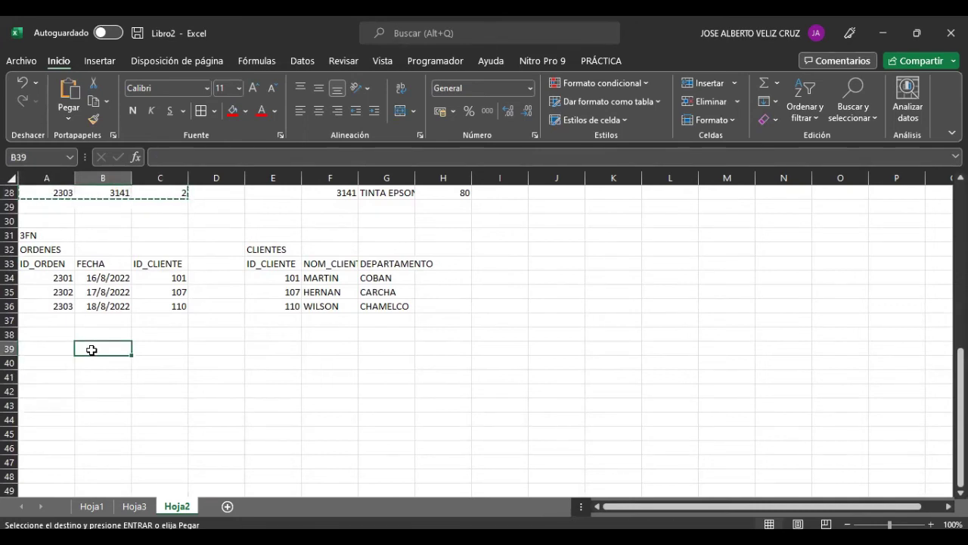
key(ctrl+v)
Move the pasted ID_ORDEN column over to column E, after NUM_ITEM and CANTIDAD.
click(288, 381)
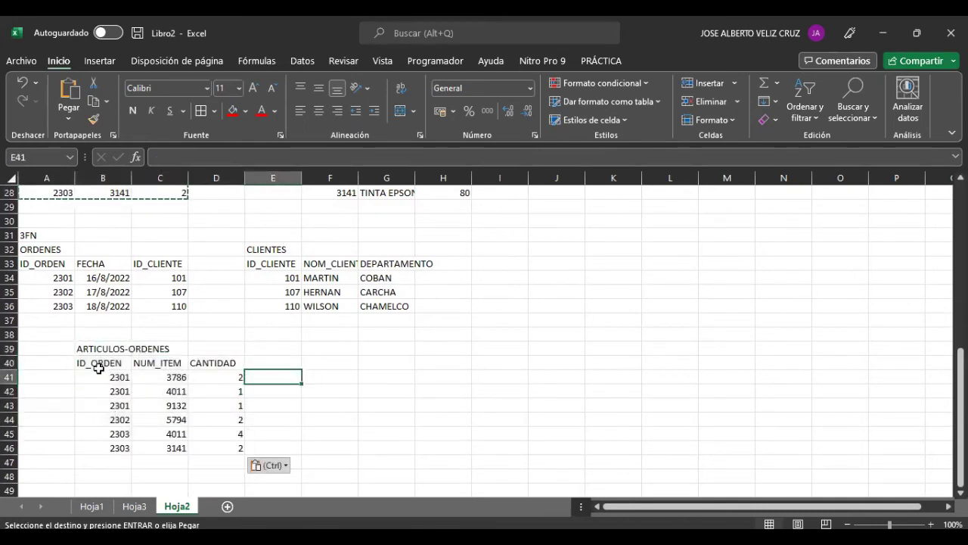
drag(98, 366, 95, 447)
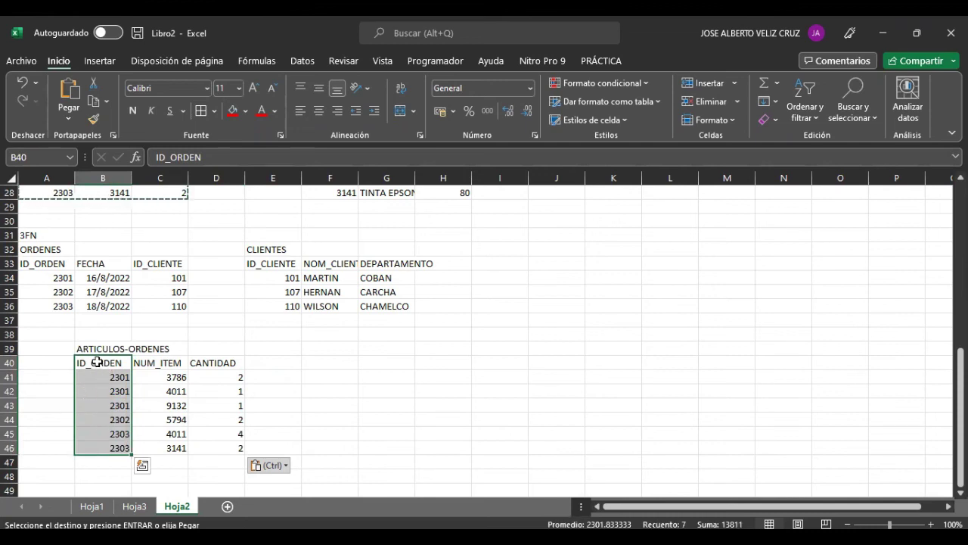
drag(97, 362, 273, 373)
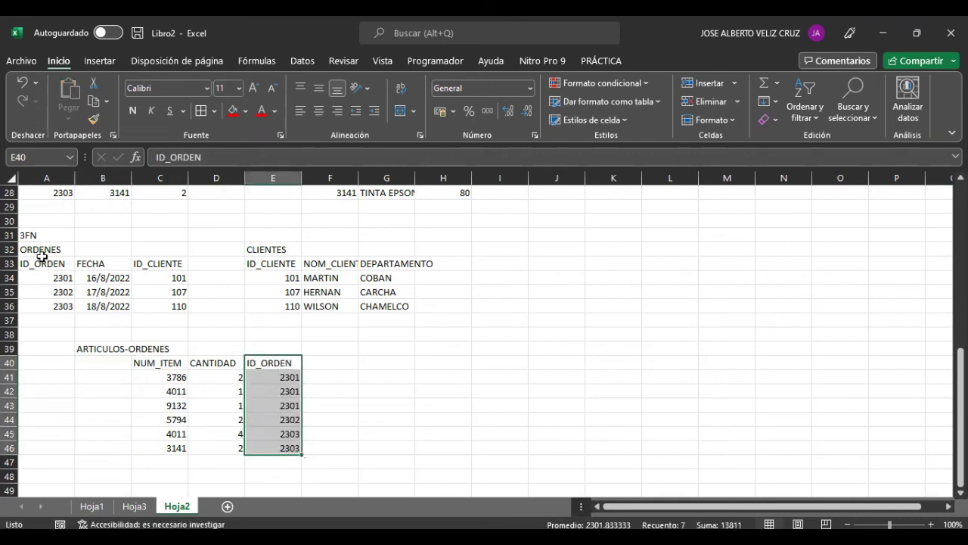
Add an ID heading in B40 with key numbers 1 to 6 in B41:B46.
key(ctrl+v)
key(Escape)
key(ctrl+v)
key(Escape)
click(103, 364)
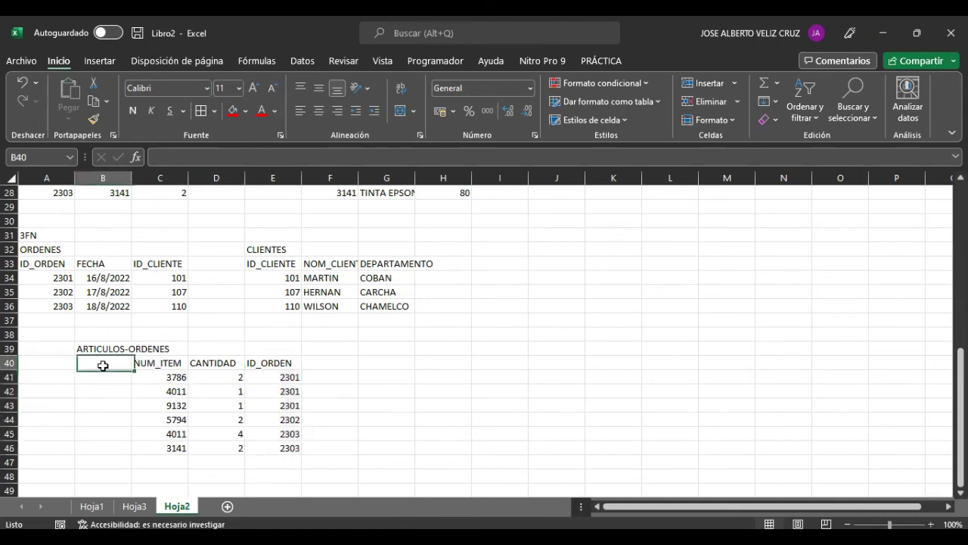
text(ID)
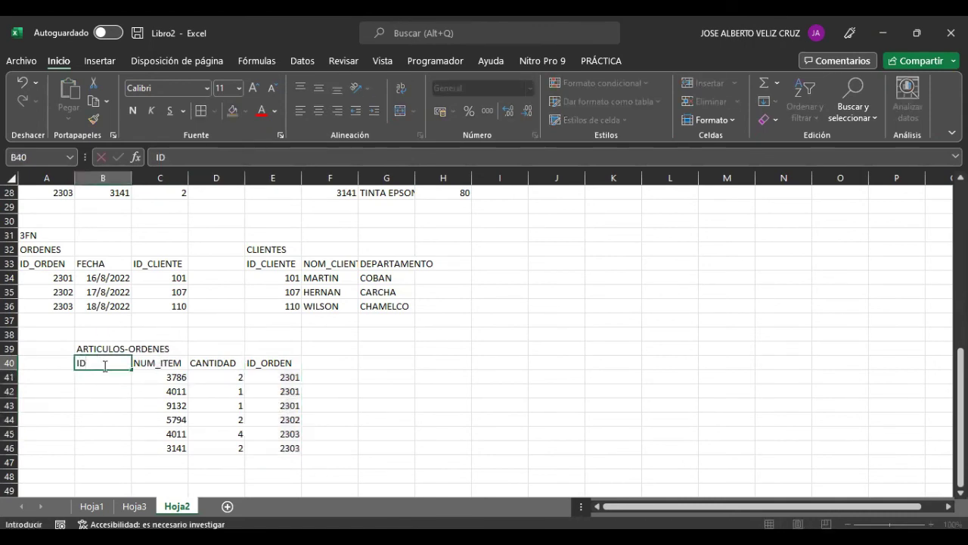
key(Return)
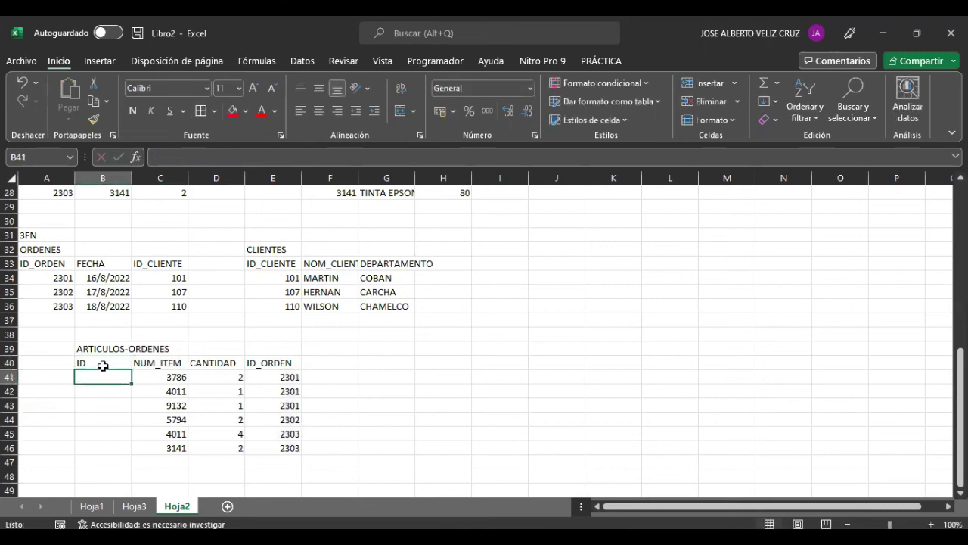
text(1)
key(Return)
text(2)
key(Return)
text(3)
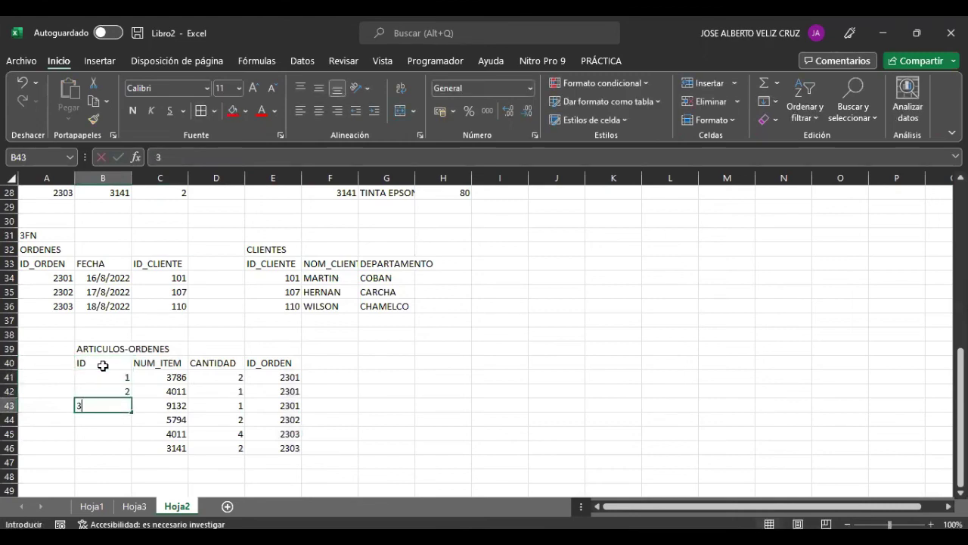
key(Return)
text(4)
key(Return)
text(5)
key(Return)
text(6)
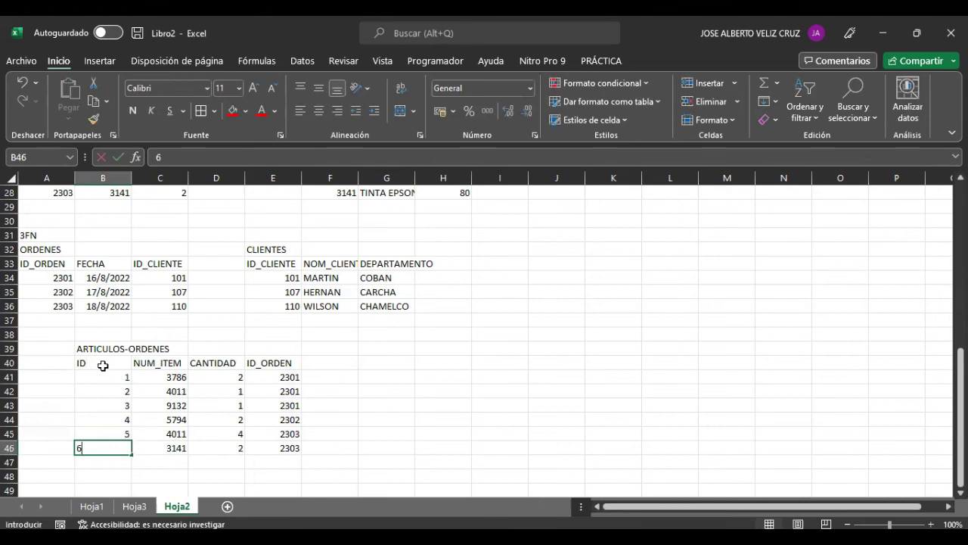
key(Tab)
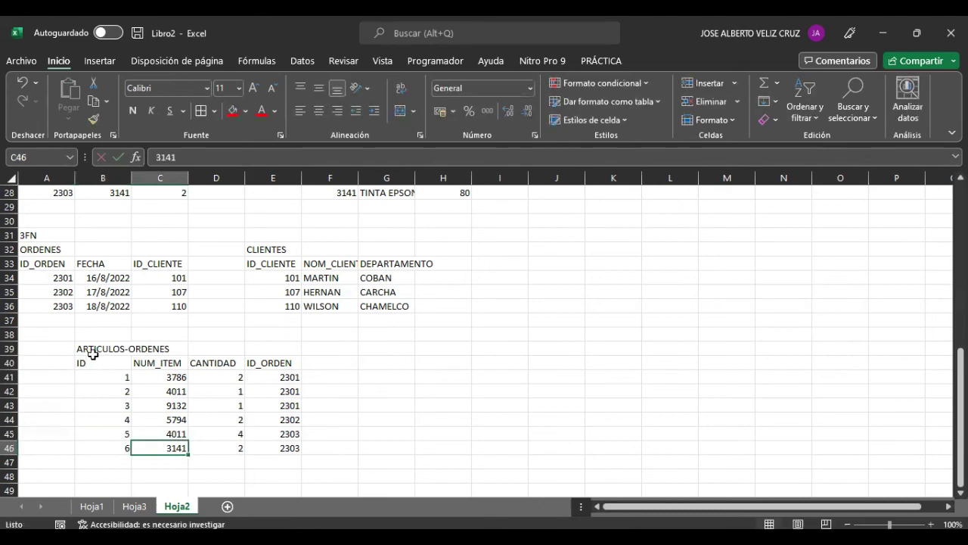
Rename the B40 heading to ID-AR-OR.
click(91, 360)
double_click(91, 362)
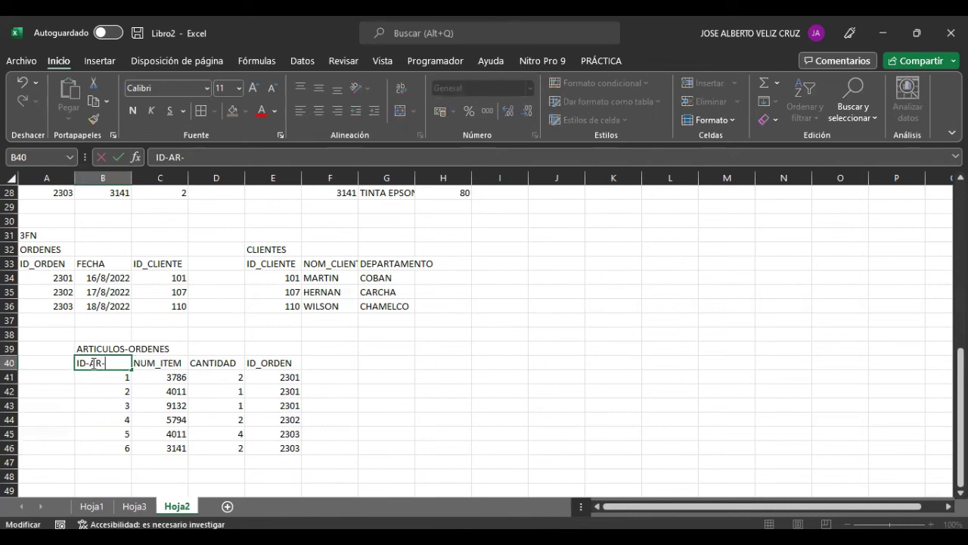
key(Return)
Compare the ID-AR-OR and ID_ORDEN columns against order 2301 in the ORDENES table.
drag(92, 362, 110, 443)
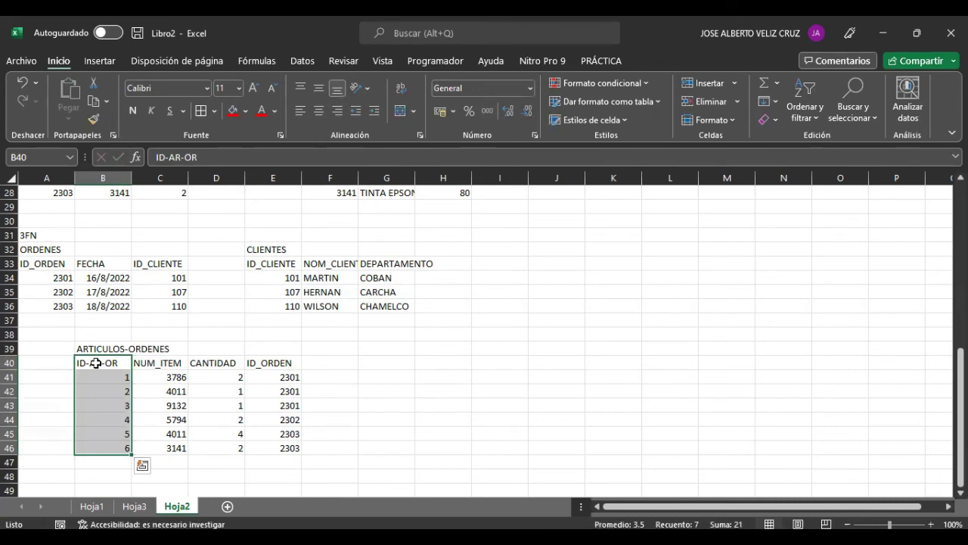
drag(265, 362, 279, 451)
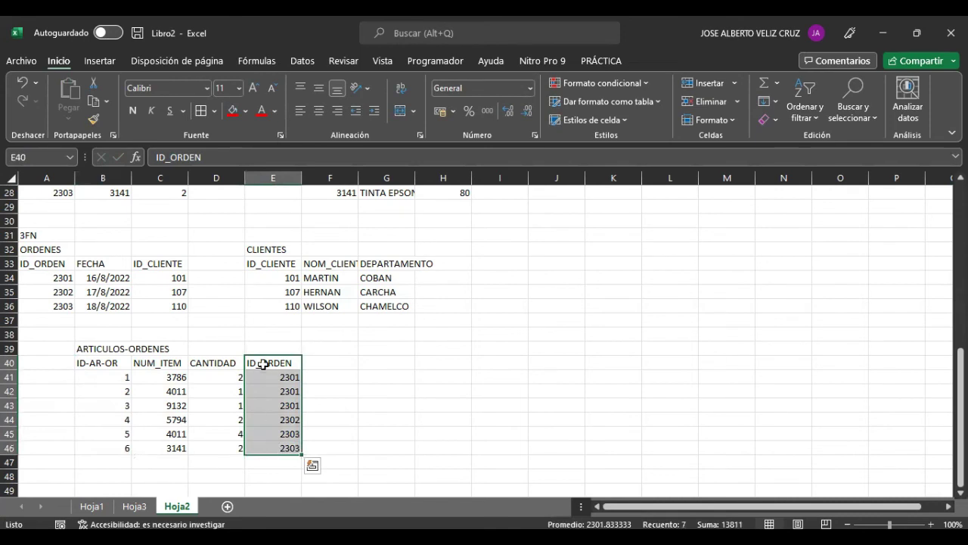
click(63, 279)
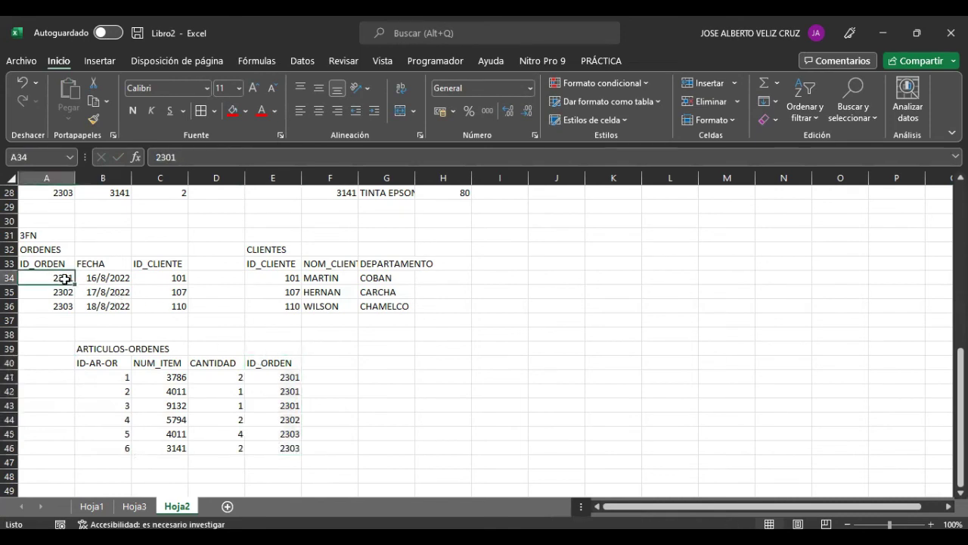
drag(277, 366, 283, 449)
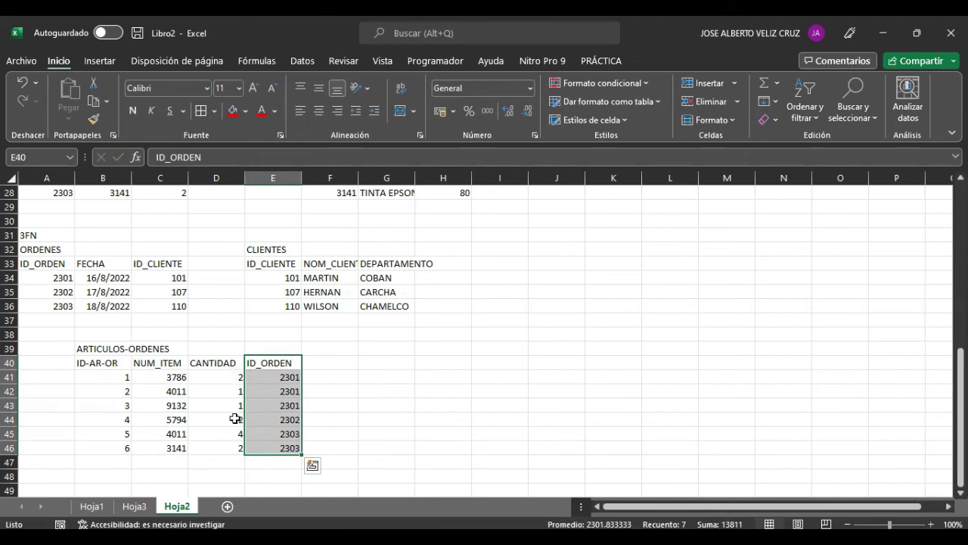
click(340, 419)
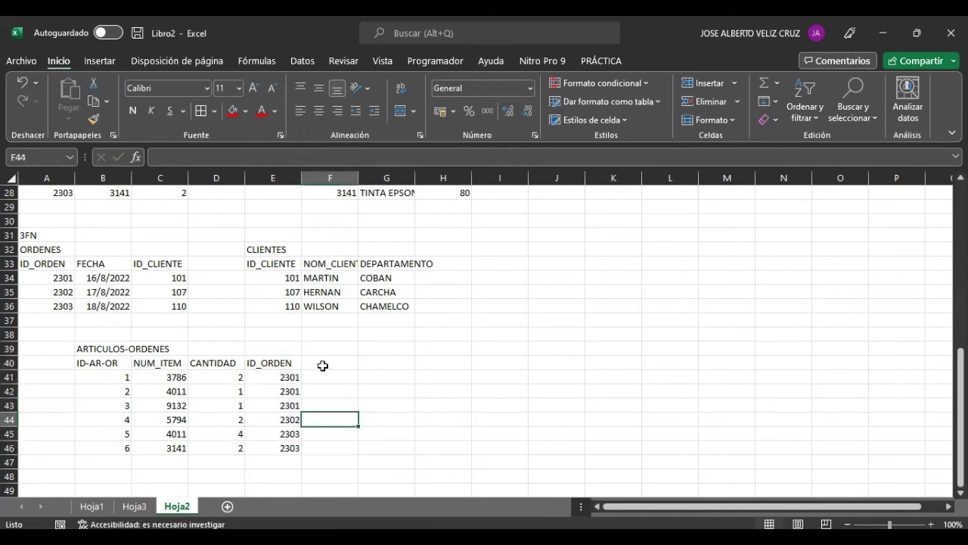
scroll(323, 366, up, 4)
Paste the 2FN ARTICULOS table (NUM_ITEM, DES_ITEM, PRECIO) at G39 in the 3FN section.
click(330, 263)
drag(357, 276, 439, 358)
key(ctrl+c)
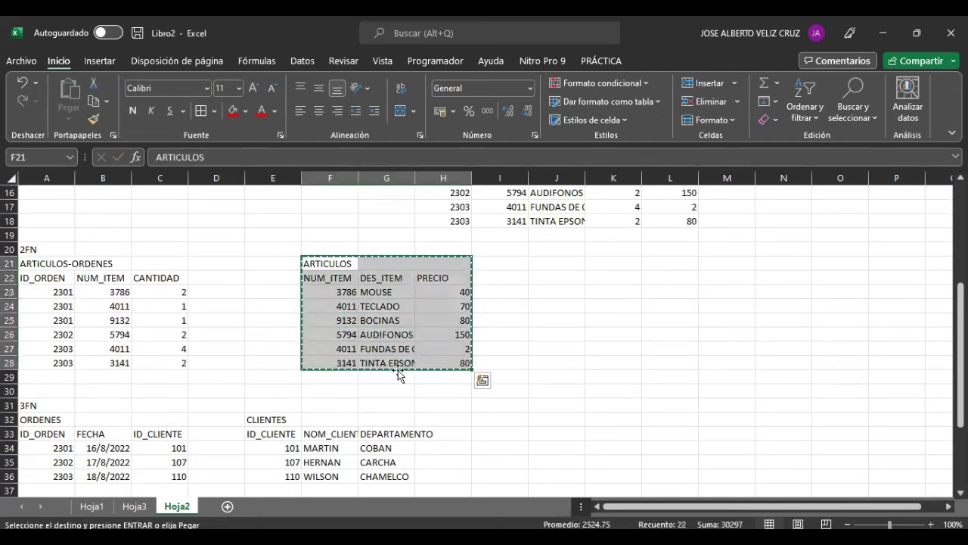
scroll(399, 374, down, 5)
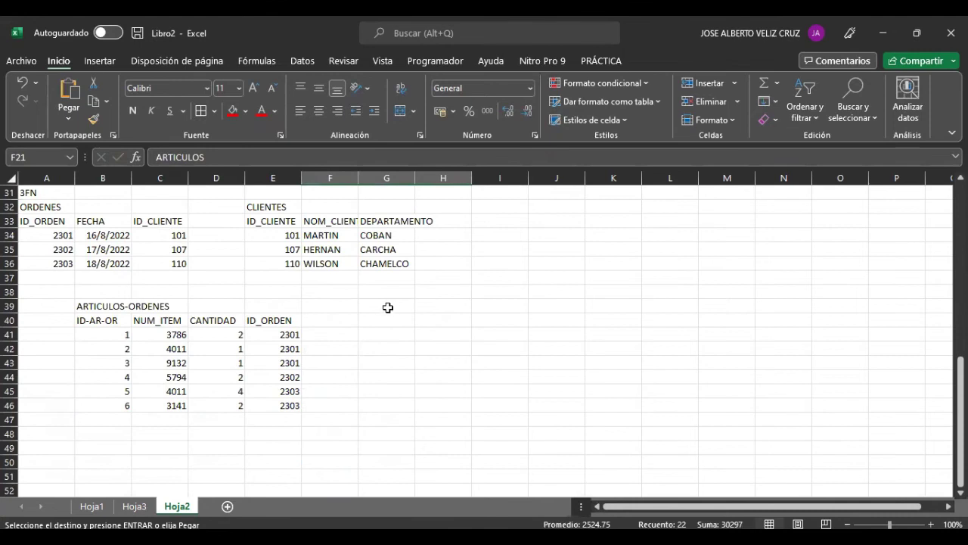
click(387, 307)
key(ctrl+v)
click(581, 361)
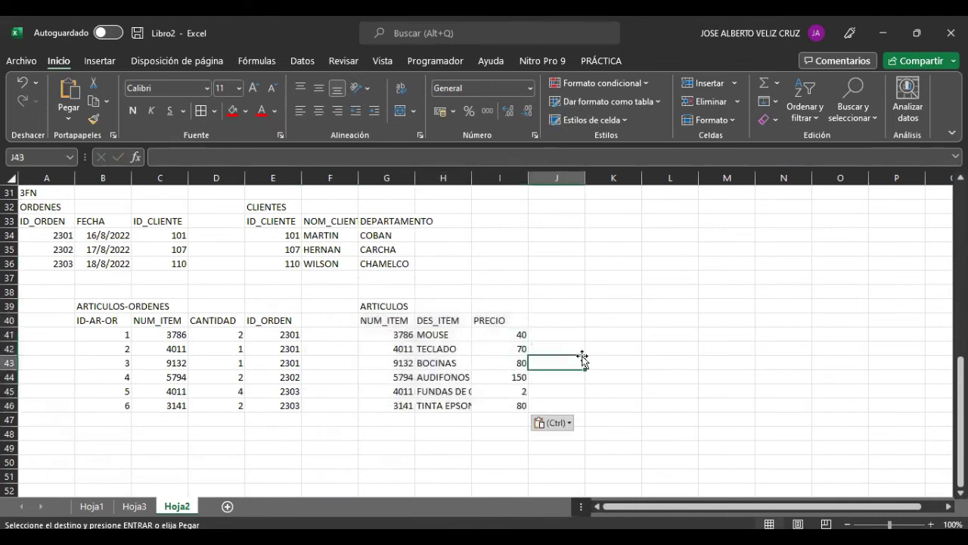
drag(386, 325, 386, 398)
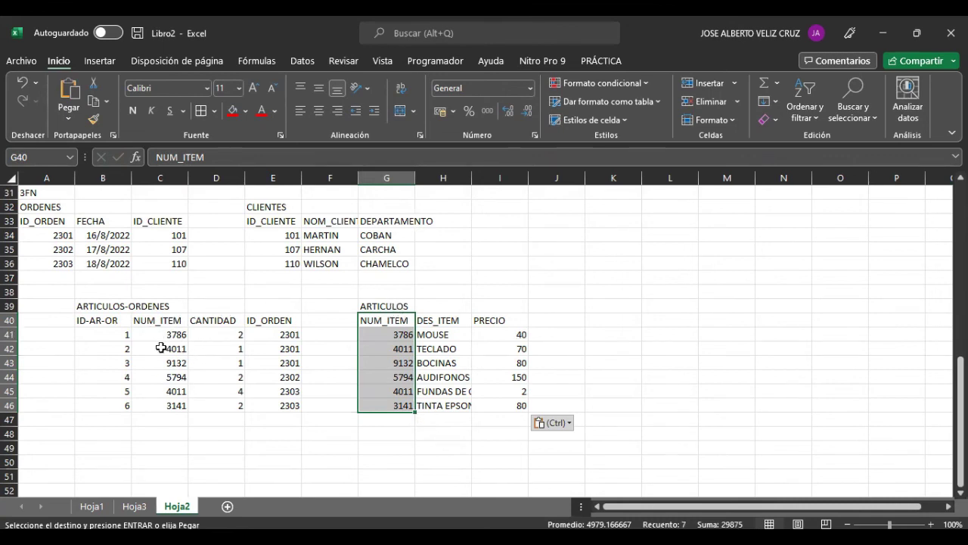
click(170, 432)
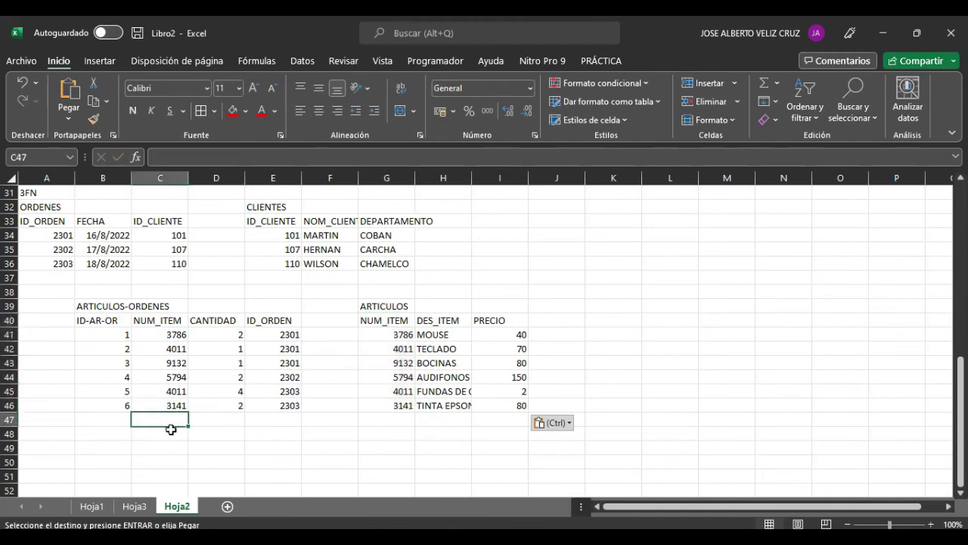
click(163, 391)
click(164, 348)
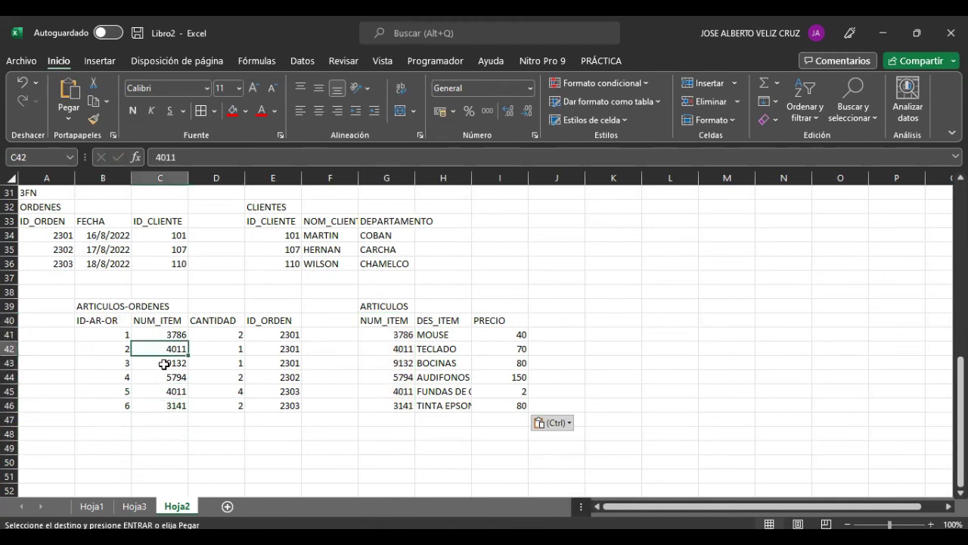
click(161, 391)
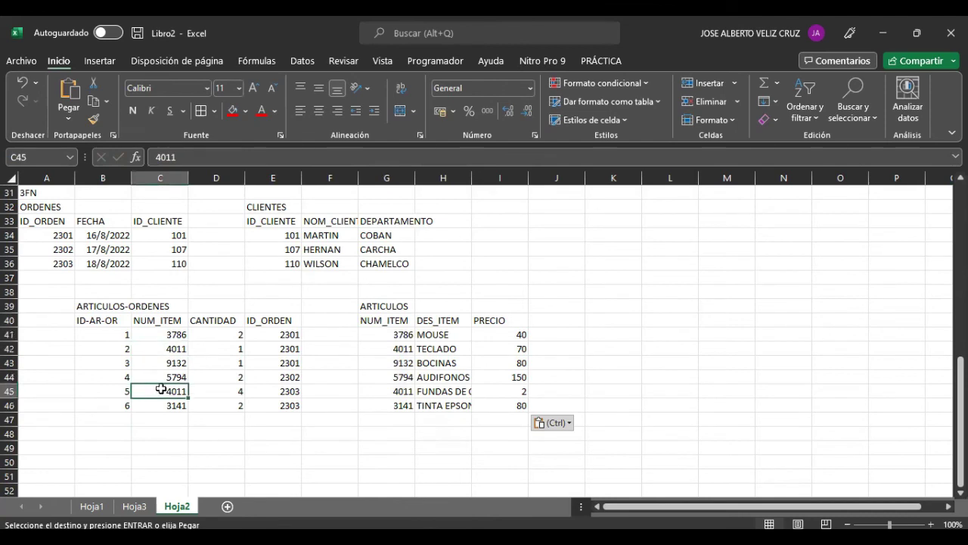
click(163, 350)
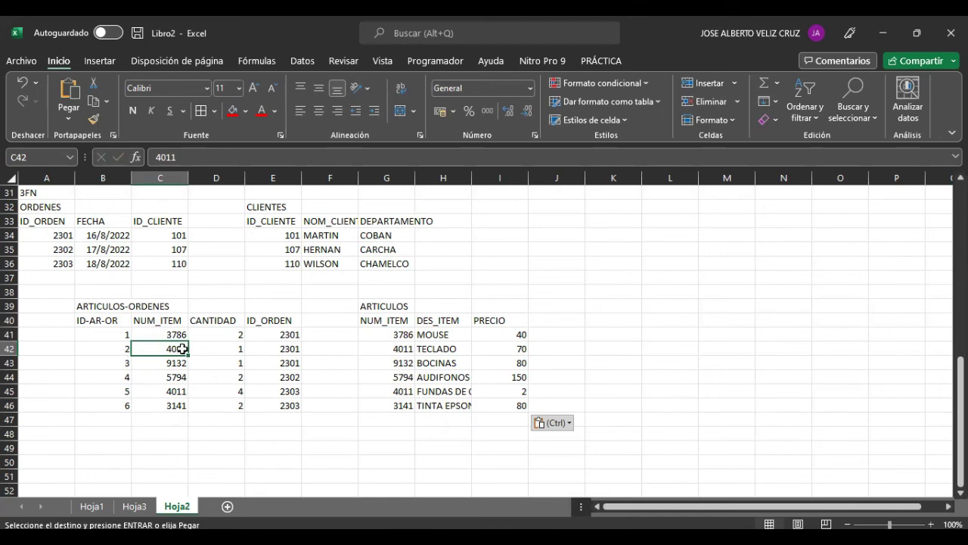
scroll(182, 346, up, 1)
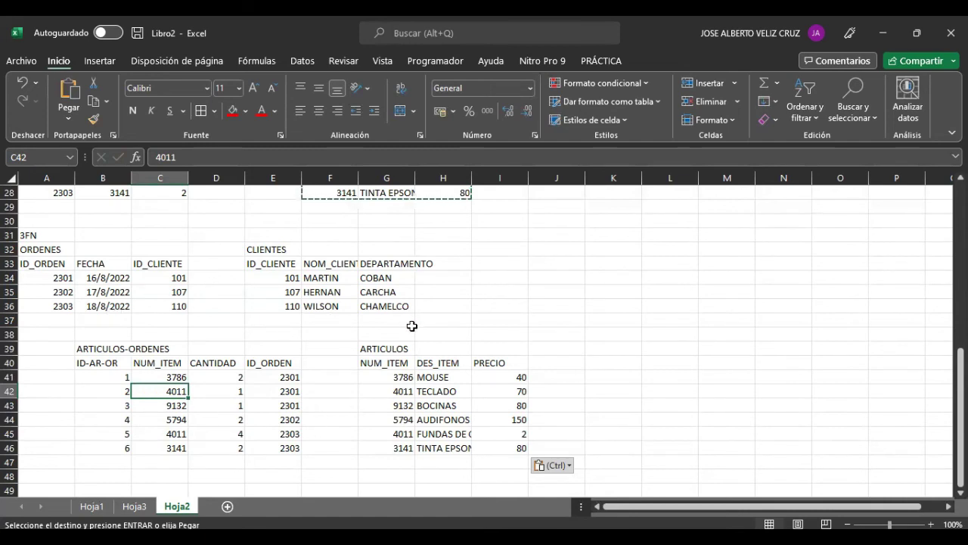
Scroll through Hoja2 to review the 1FN, 2FN and 3FN tables.
scroll(382, 325, up, 3)
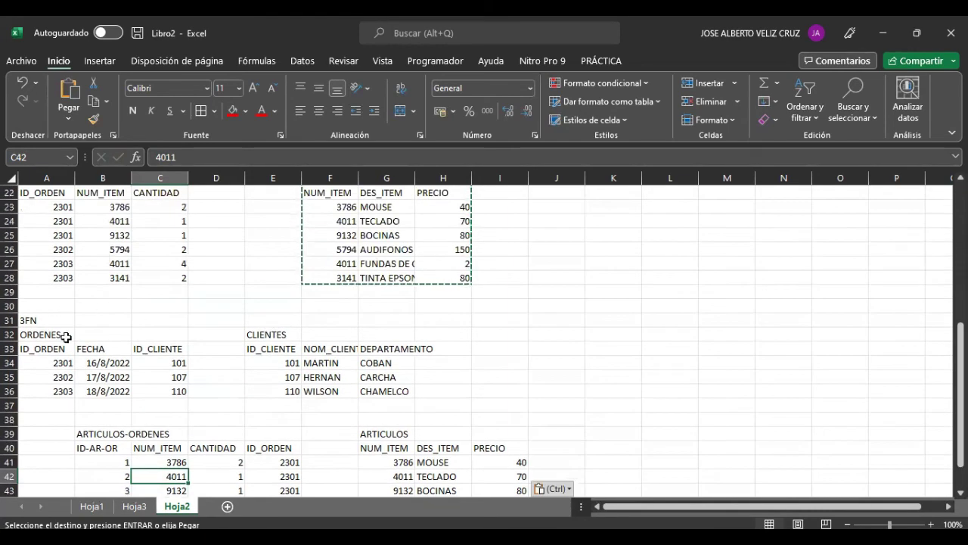
scroll(66, 338, up, 5)
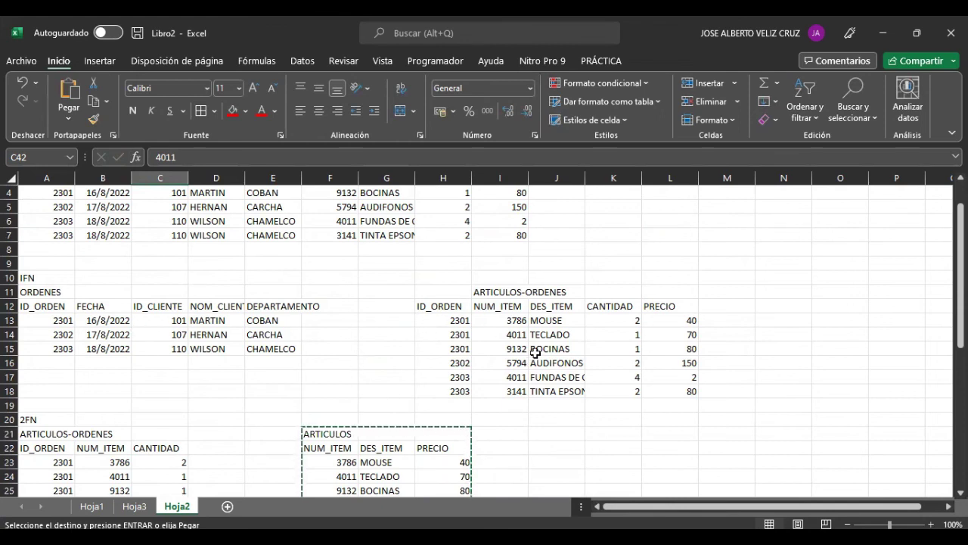
scroll(536, 352, down, 3)
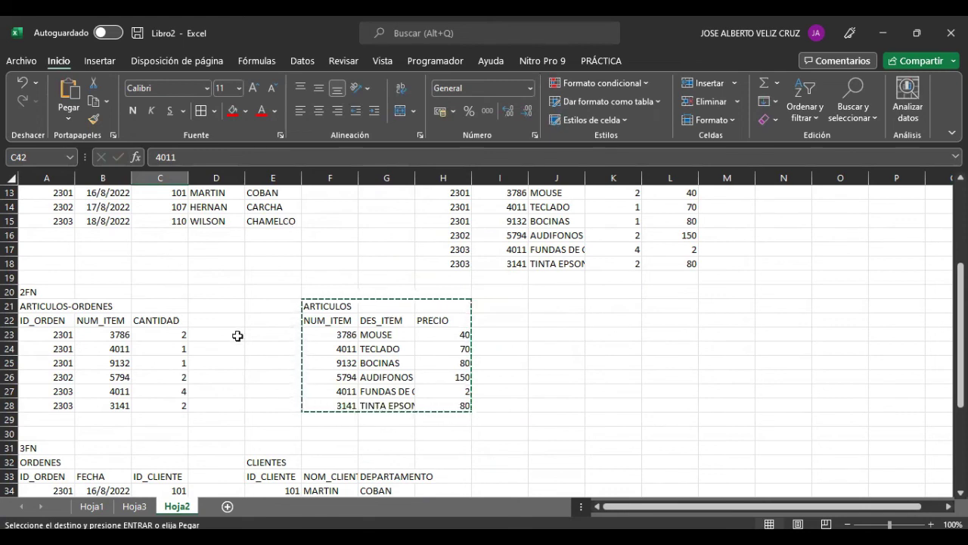
scroll(228, 355, down, 3)
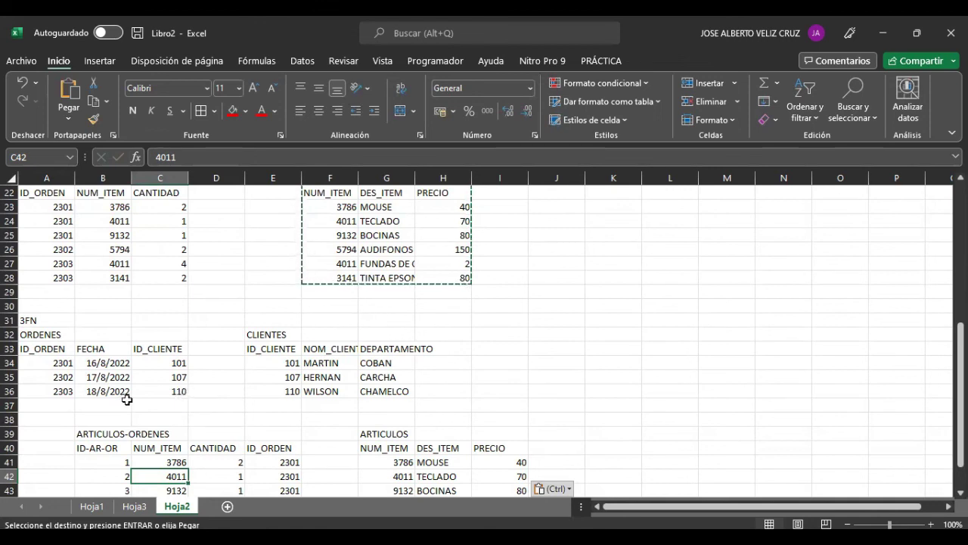
scroll(126, 396, up, 4)
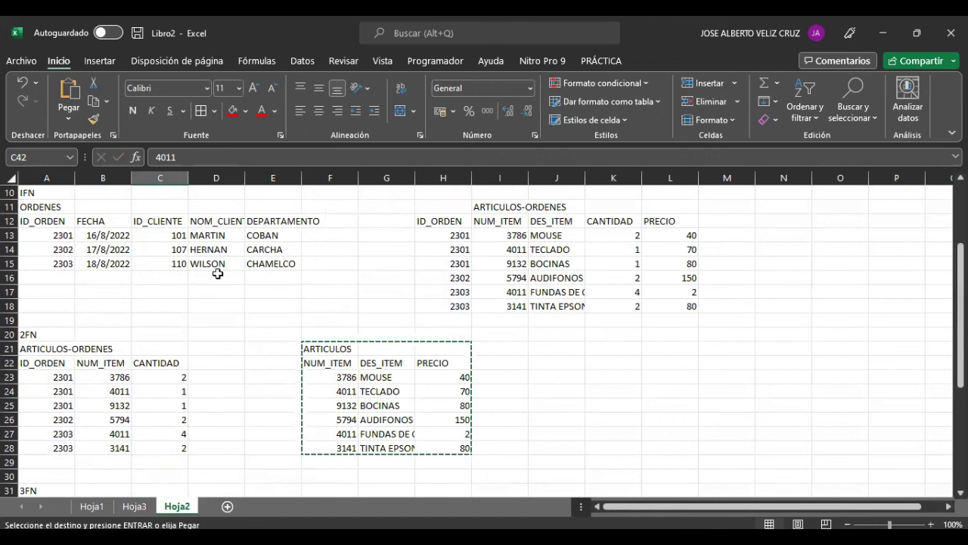
scroll(209, 289, down, 5)
scroll(210, 288, down, 1)
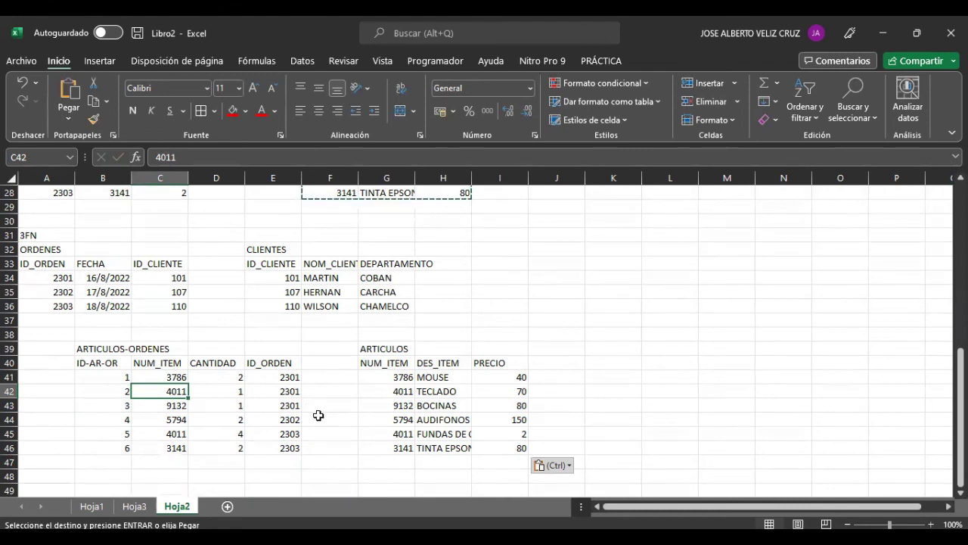
scroll(318, 414, up, 8)
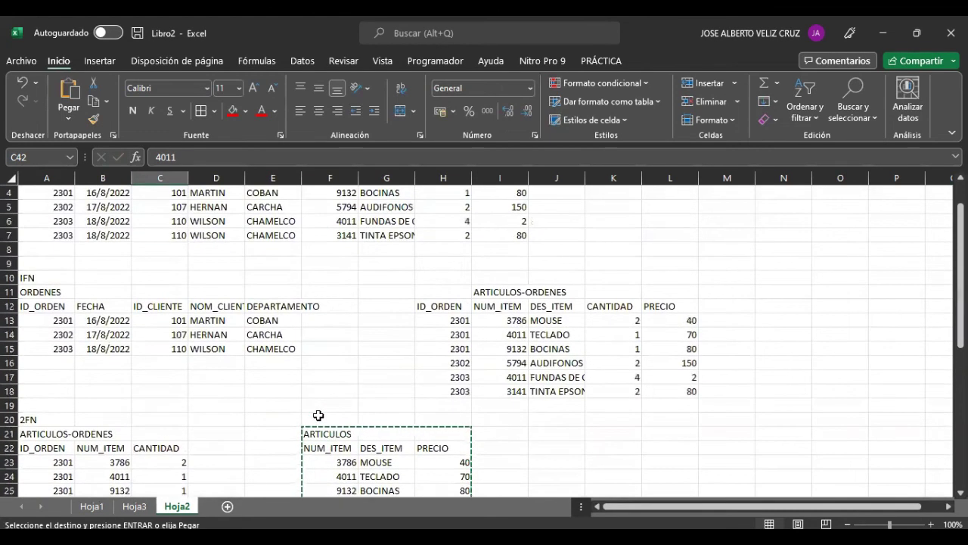
scroll(318, 414, up, 1)
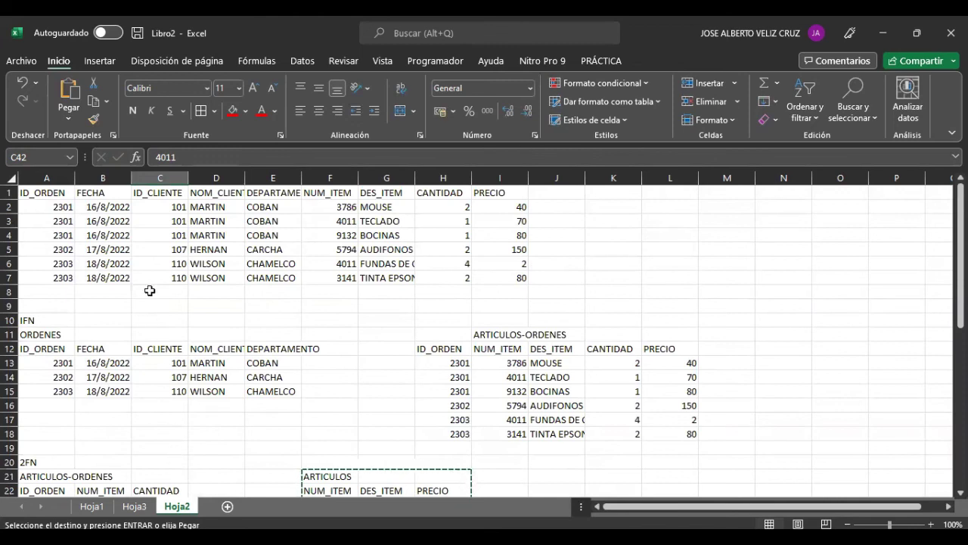
scroll(279, 323, down, 1)
scroll(279, 322, down, 7)
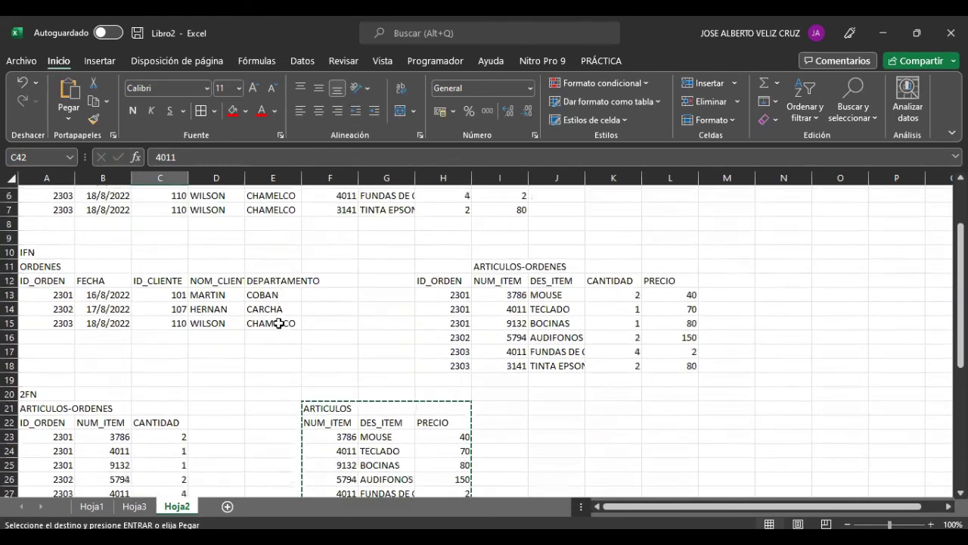
scroll(279, 323, down, 1)
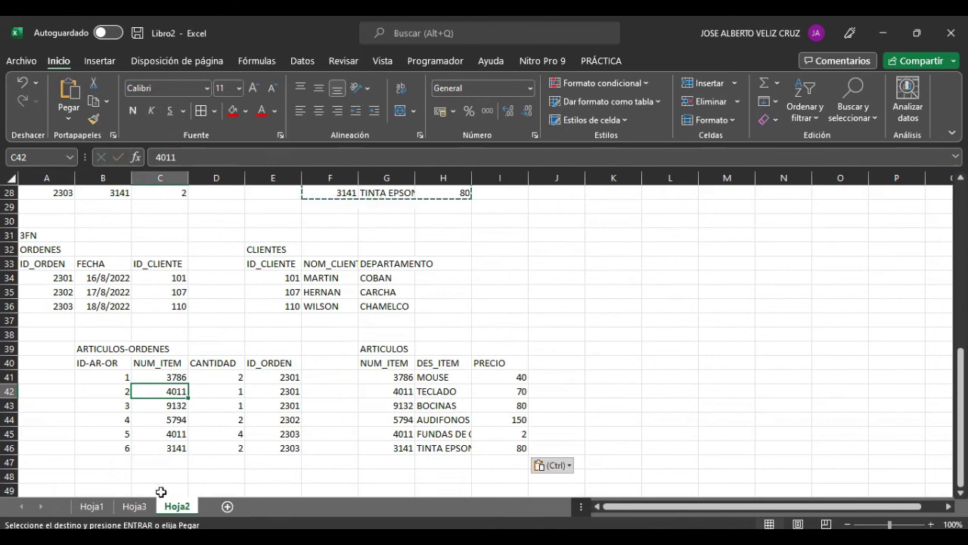
Cancel the pending copy and select the CLIENTES DEPARTAMENTO column with its three values.
click(317, 325)
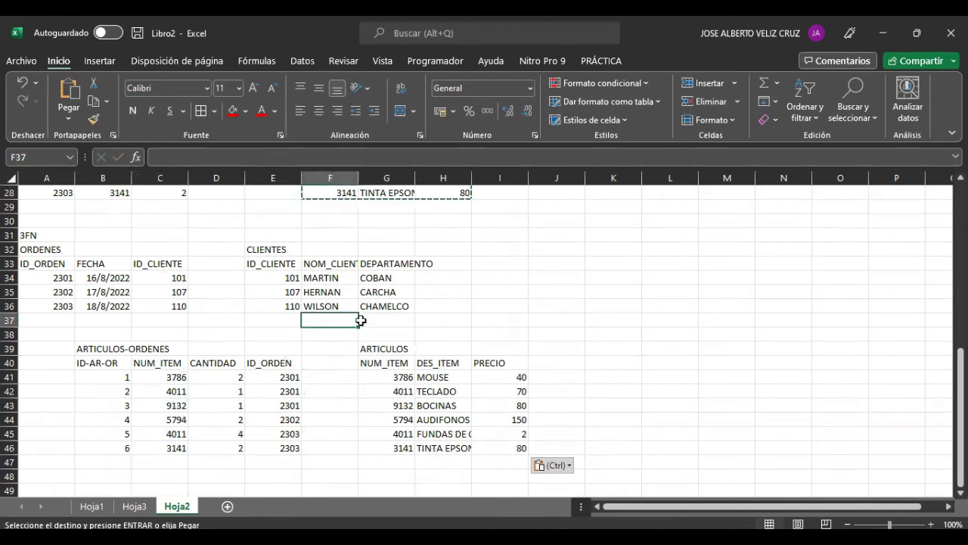
click(381, 265)
key(Escape)
click(457, 276)
click(384, 258)
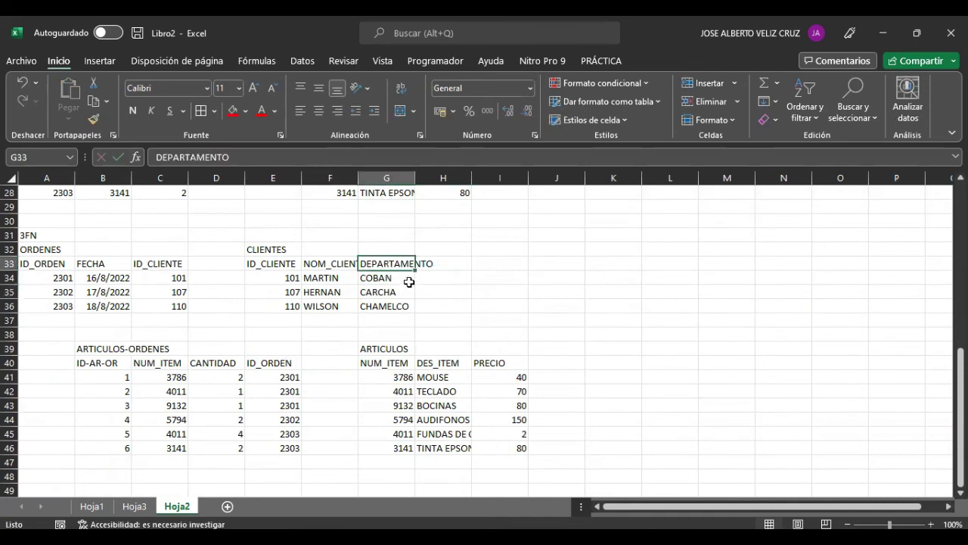
drag(385, 263, 388, 301)
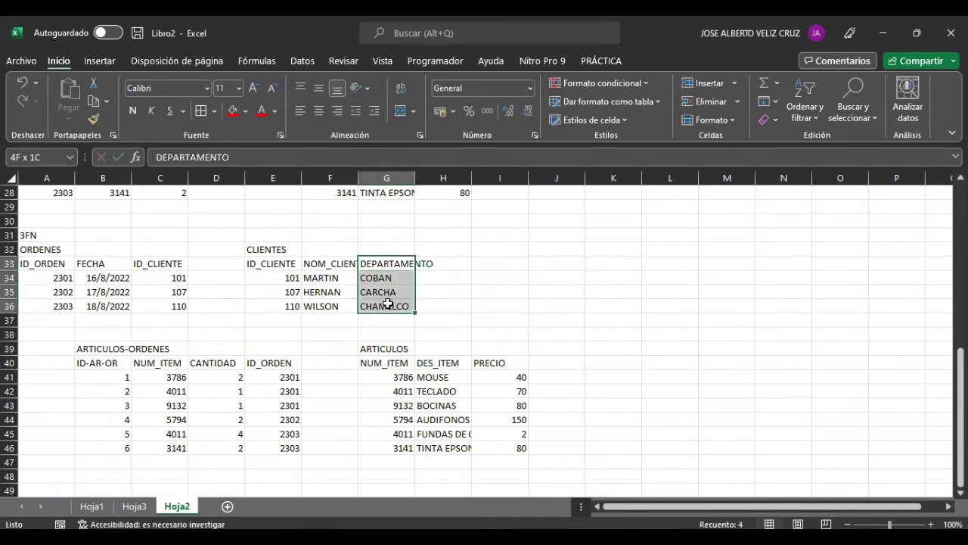
Enter the title DEPARTAMENTOS in an empty cell of the 3FN section.
click(603, 254)
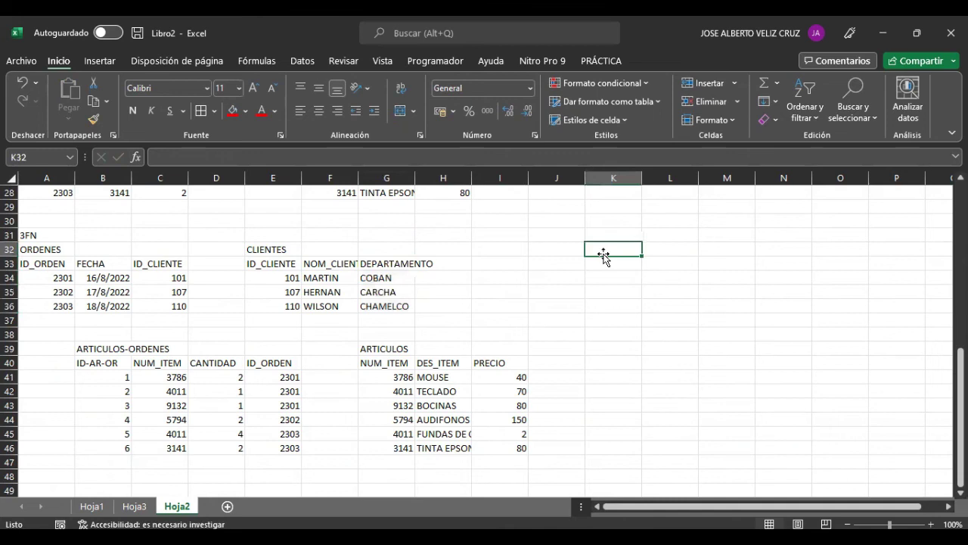
text(DEPARTAMENTOS)
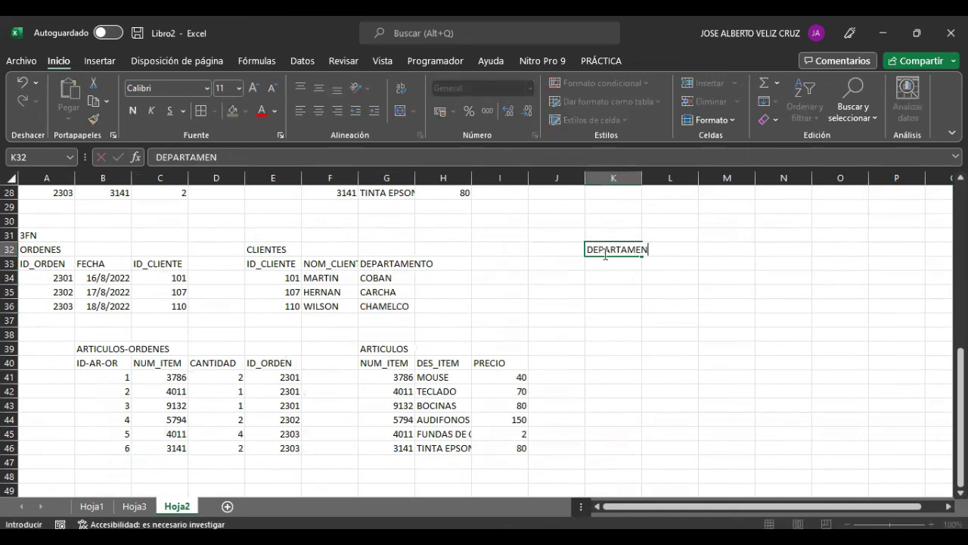
key(Return)
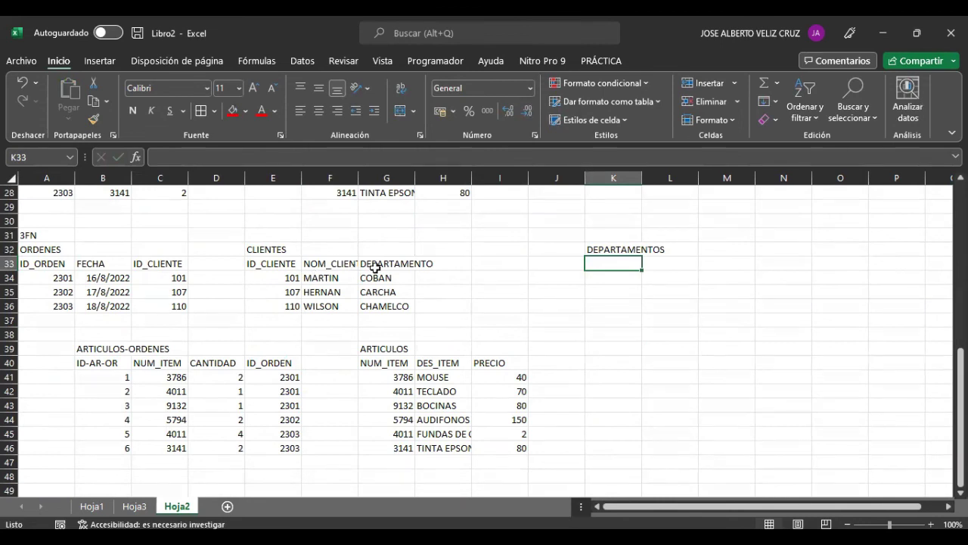
scroll(375, 268, up, 4)
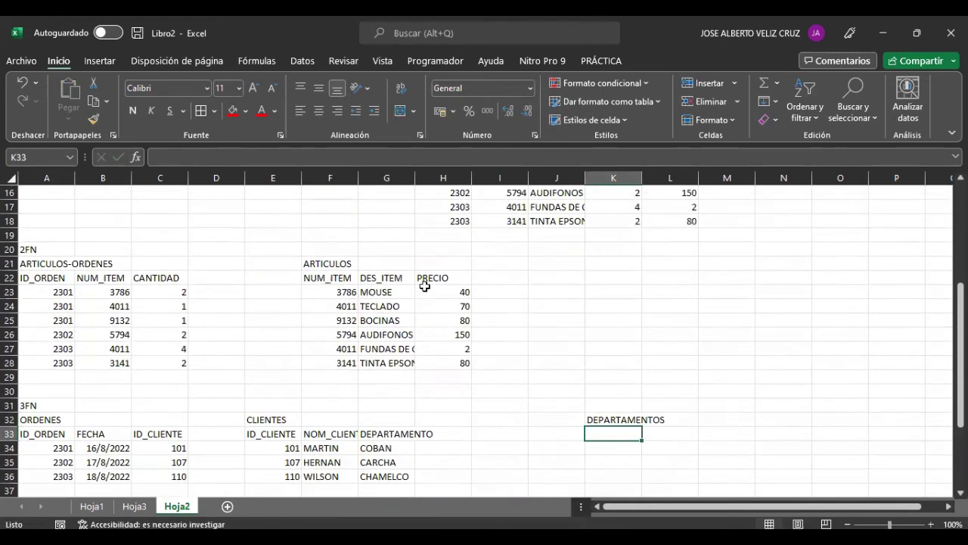
scroll(424, 284, down, 3)
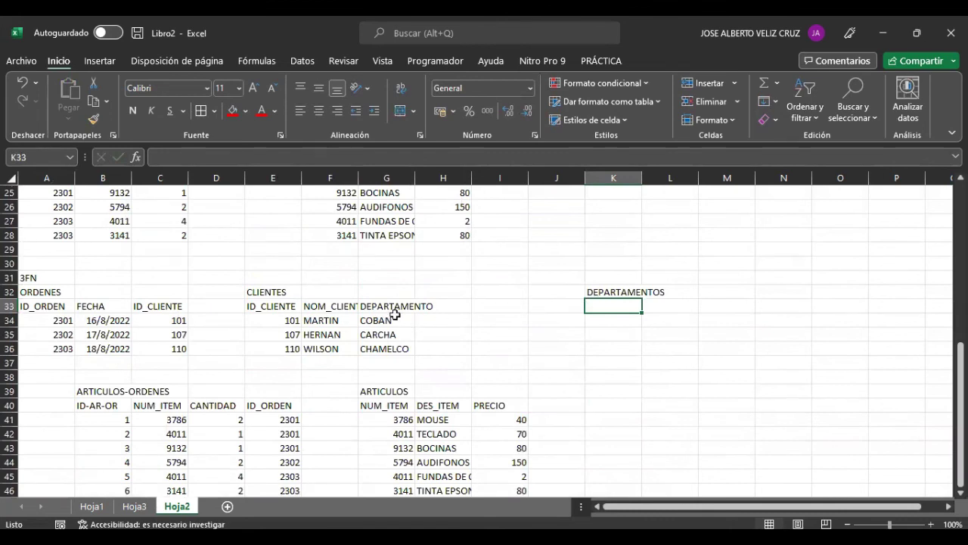
Add an ID_DEPARTAMENTO heading with ids 1, 2 and 3 below it.
text(I)
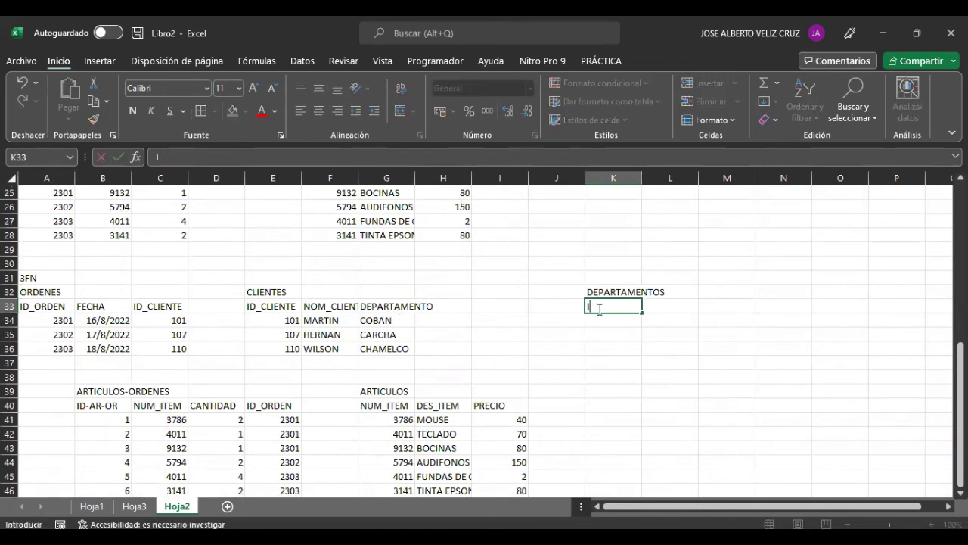
text(D_DEPARTAMENTO)
key(Return)
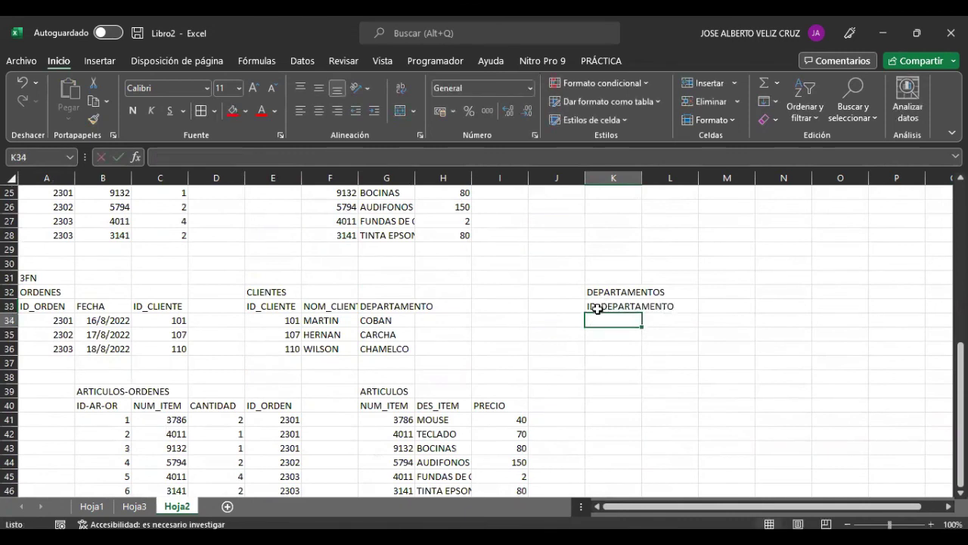
text(1)
key(Return)
text(2)
key(Return)
text(3)
Enter the department names COBAN, CARCHA and CHAMELCO beside ids 1–3.
click(610, 324)
key(Right)
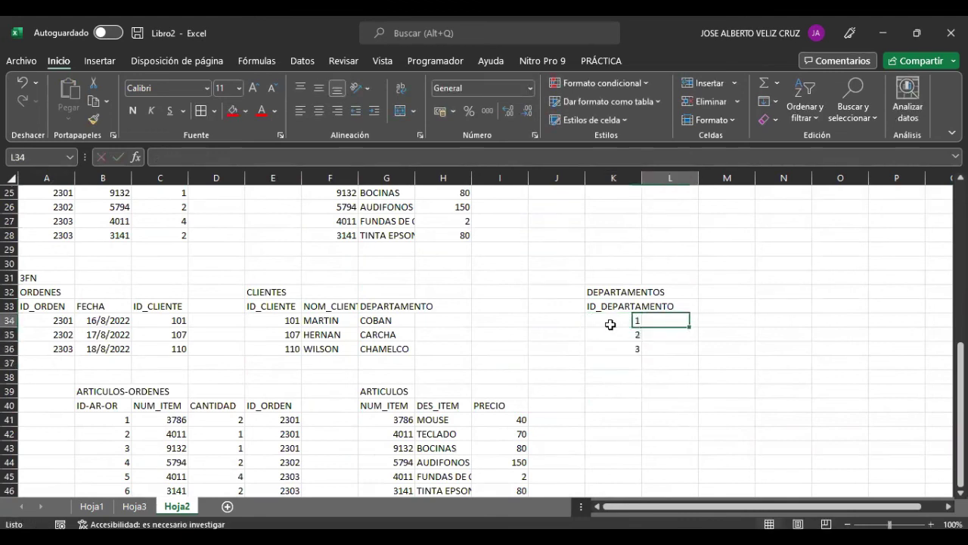
text(C)
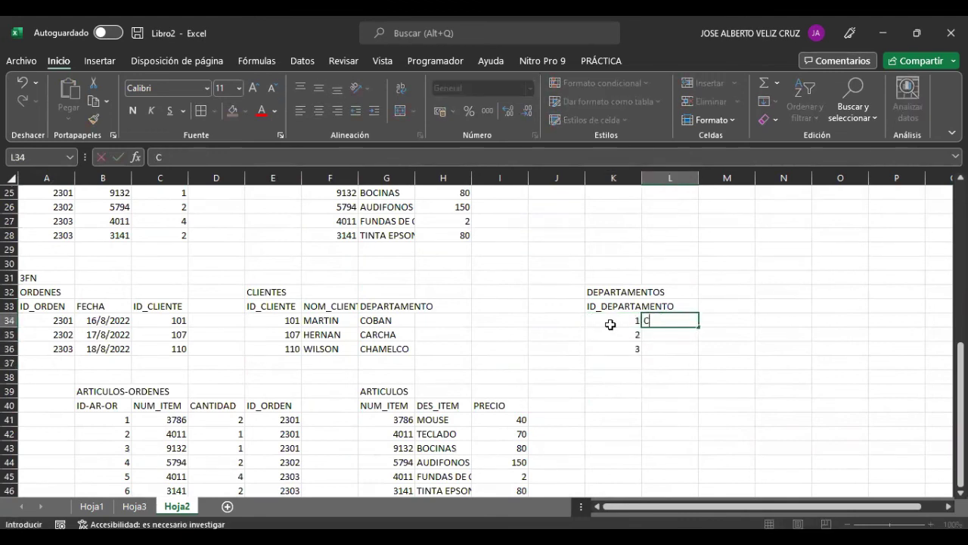
text(ARBAN)
key(Return)
text(CARCHA)
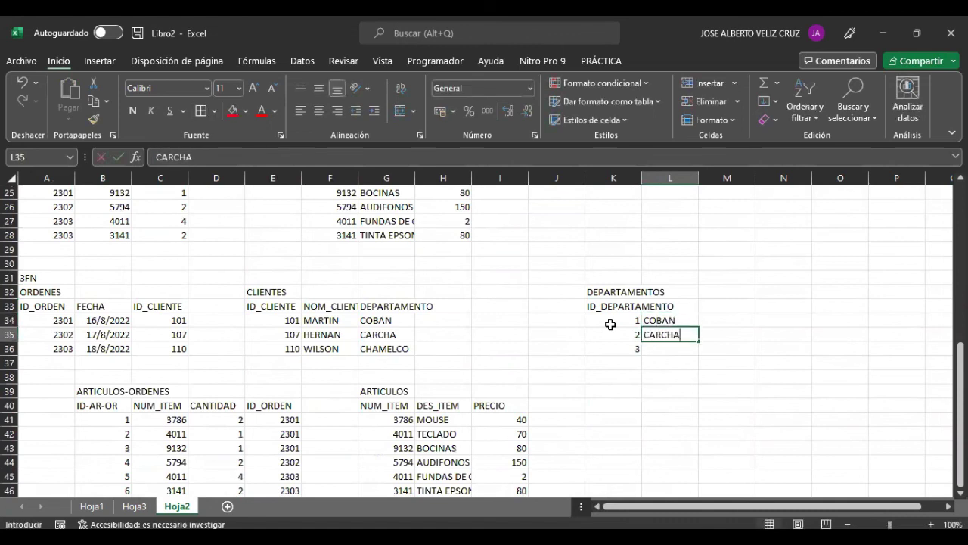
key(Return)
text(CHAM)
key(BackSpace)
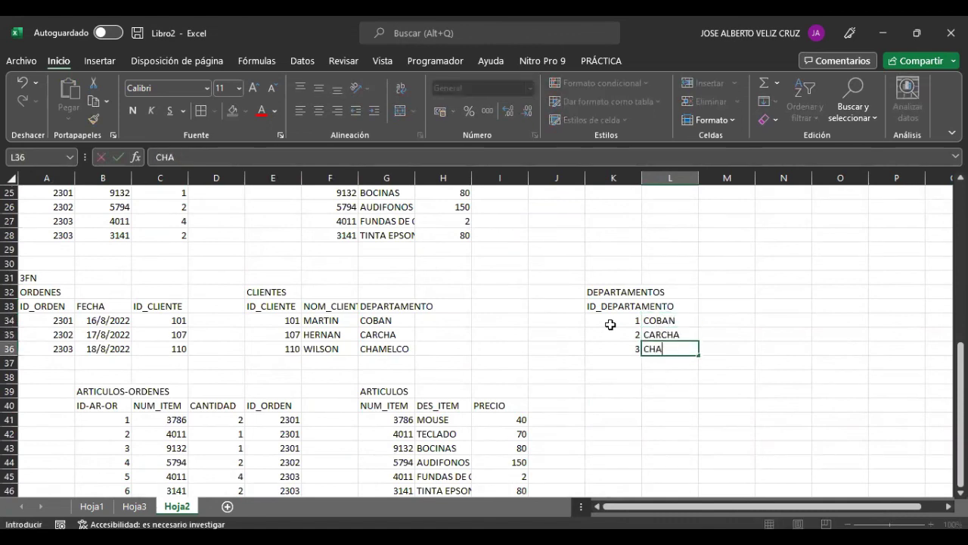
text(MELCO)
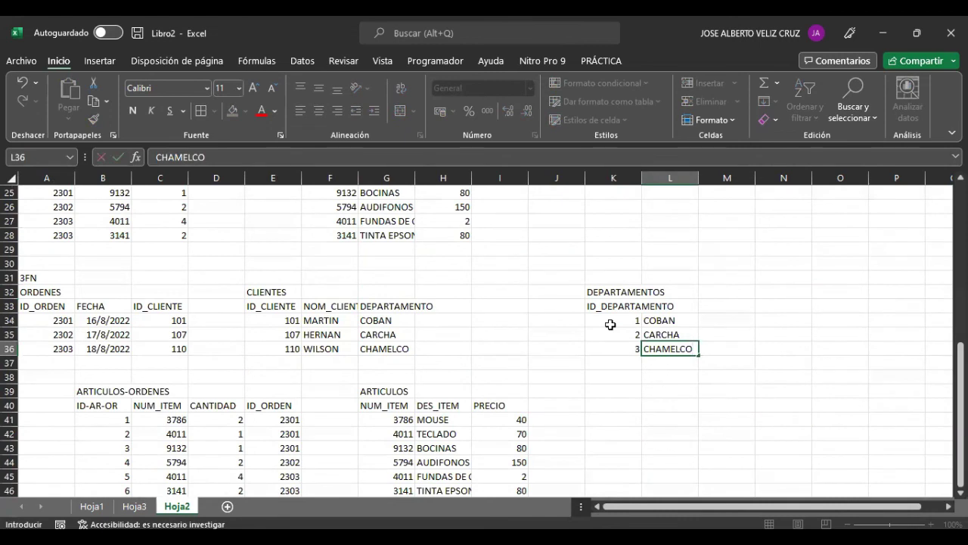
Rename the CLIENTES department heading in G33 to ID-DEPARTAMENTO and enter 1, 2, 3 in G34:G36.
click(382, 306)
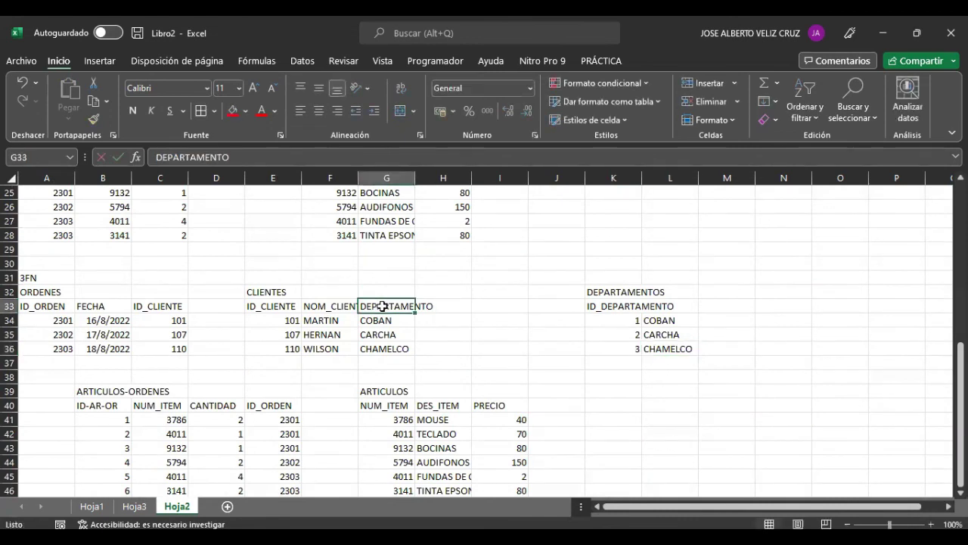
text(I)
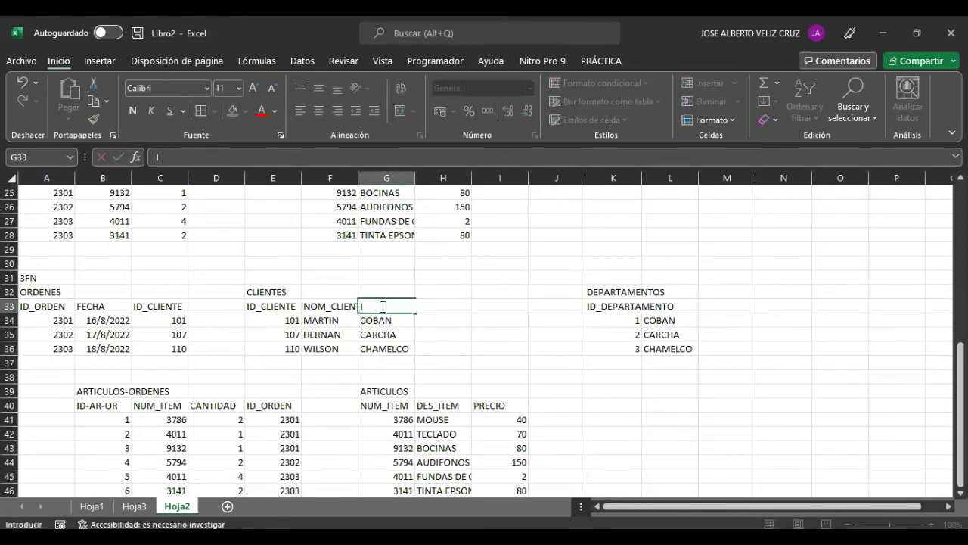
text(D-DEPARTAMENTO)
key(Return)
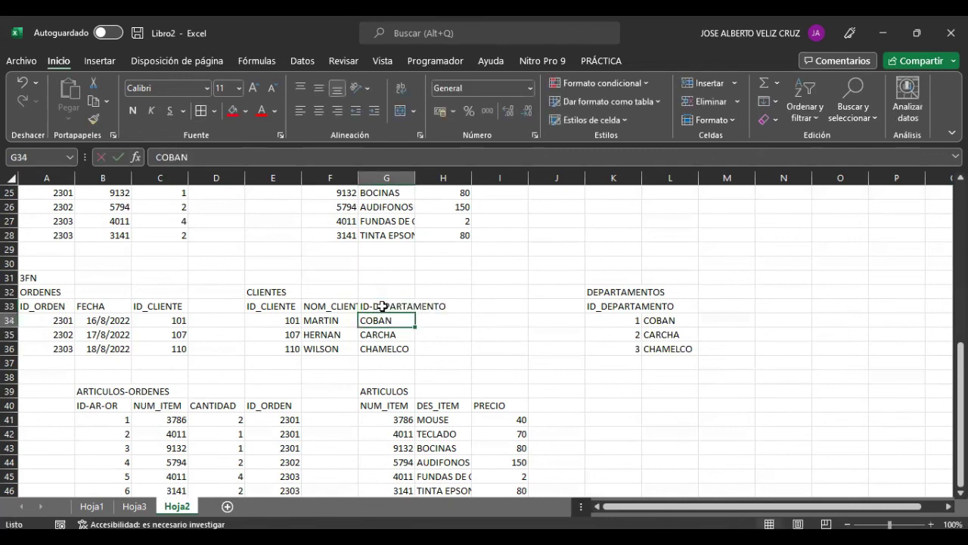
text(1)
key(Return)
text(2)
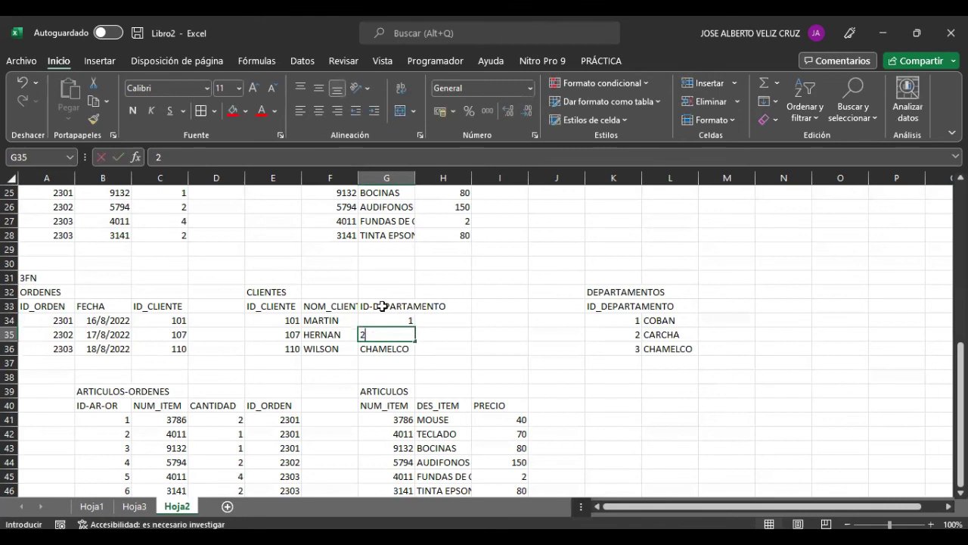
key(Return)
text(3)
key(Return)
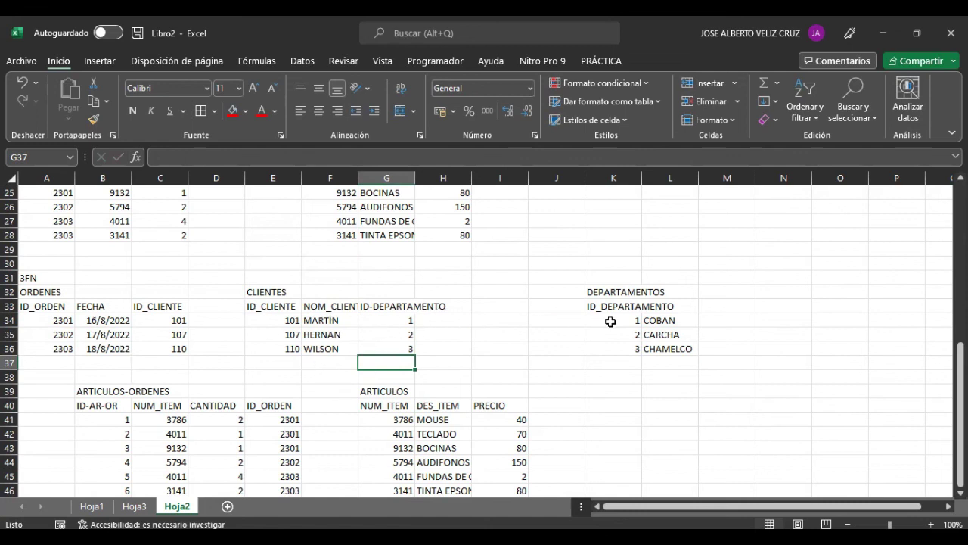
Move the DEPARTAMENTOS table from K32:L36 to I32:J36, right beside the CLIENTES table.
scroll(211, 400, down, 1)
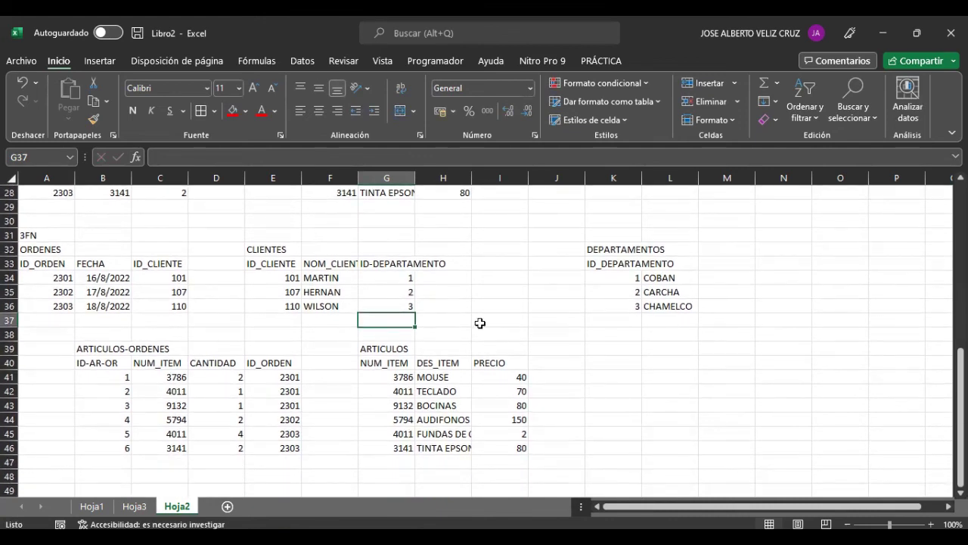
scroll(546, 340, up, 1)
drag(588, 291, 695, 350)
drag(583, 328, 522, 346)
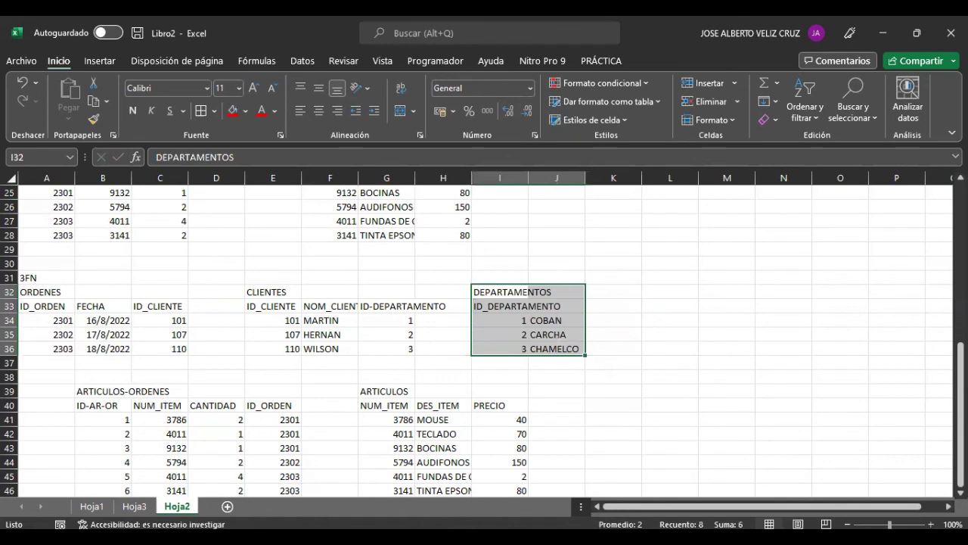
click(614, 362)
scroll(190, 470, down, 1)
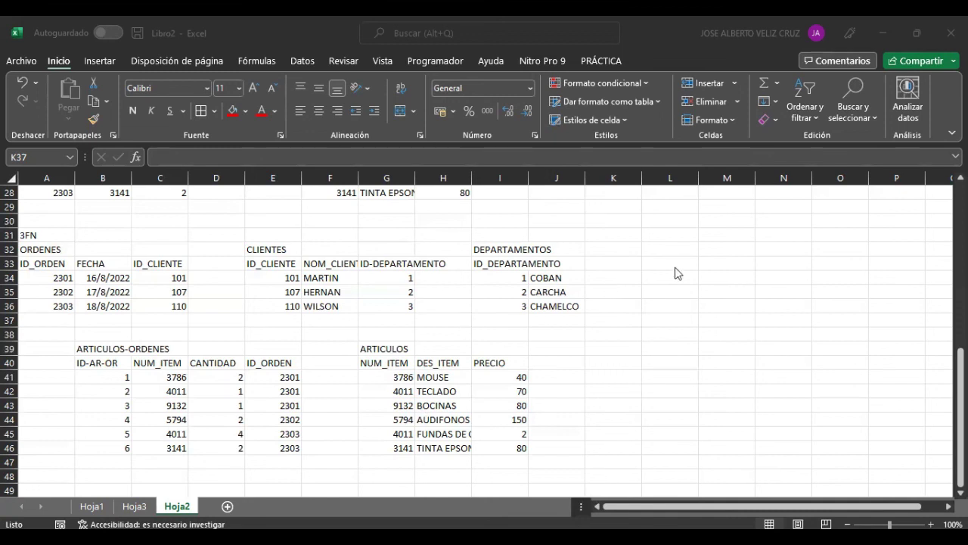
Enter the heading IFN in cell L29.
click(679, 209)
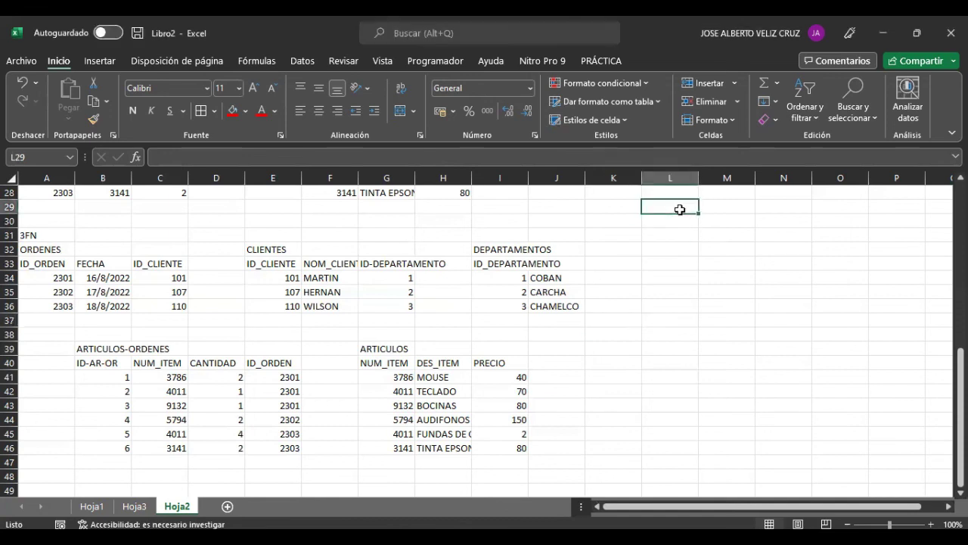
text(I)
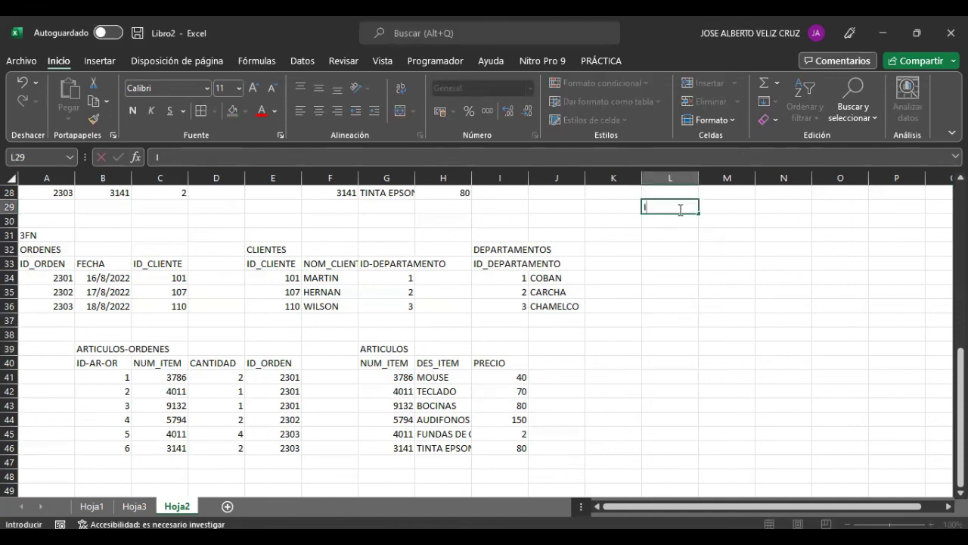
key(BackSpace)
key(BackSpace)
text(FN)
key(Return)
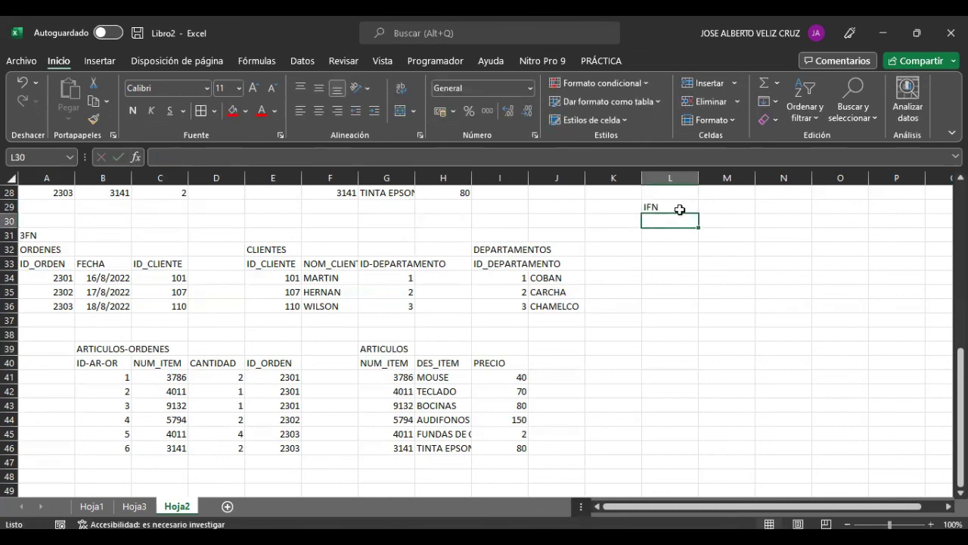
Type the three IFN rules in L30:L32 on repeated groups, independent tables, and primary keys.
text(ELIMINAS LOS GRUPOS REPETIDOS DE LAS TABLAS INDIVIDUALES)
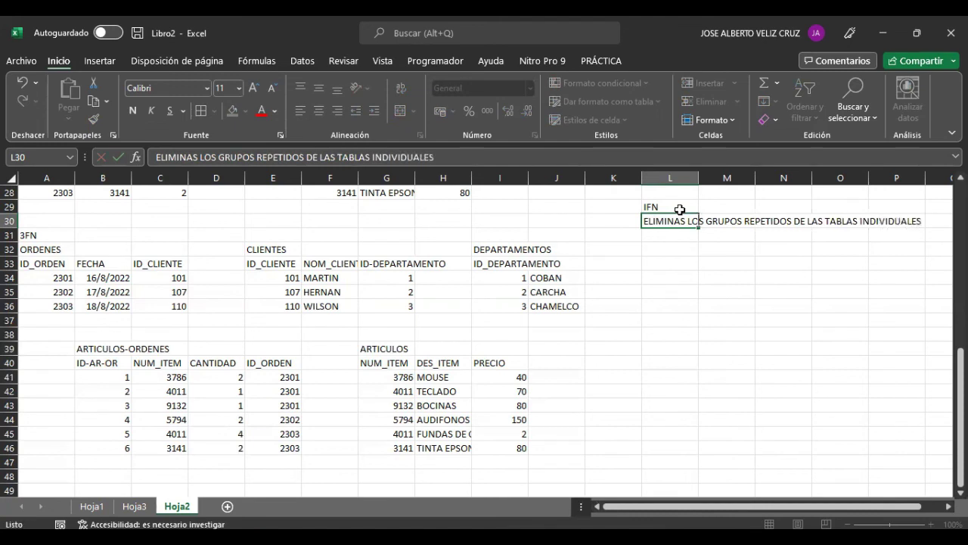
key(Return)
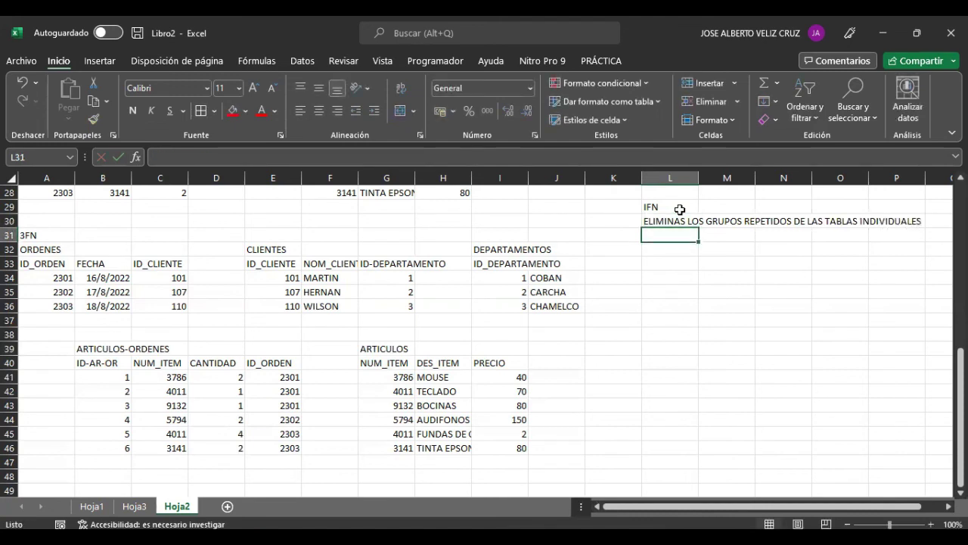
text(CREAR)
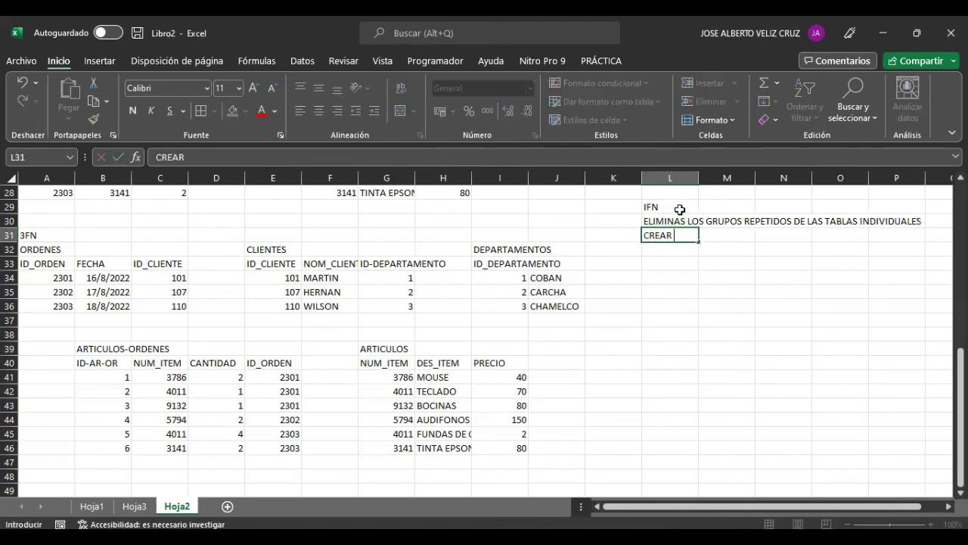
text( TABLAS INDEPENTIEN)
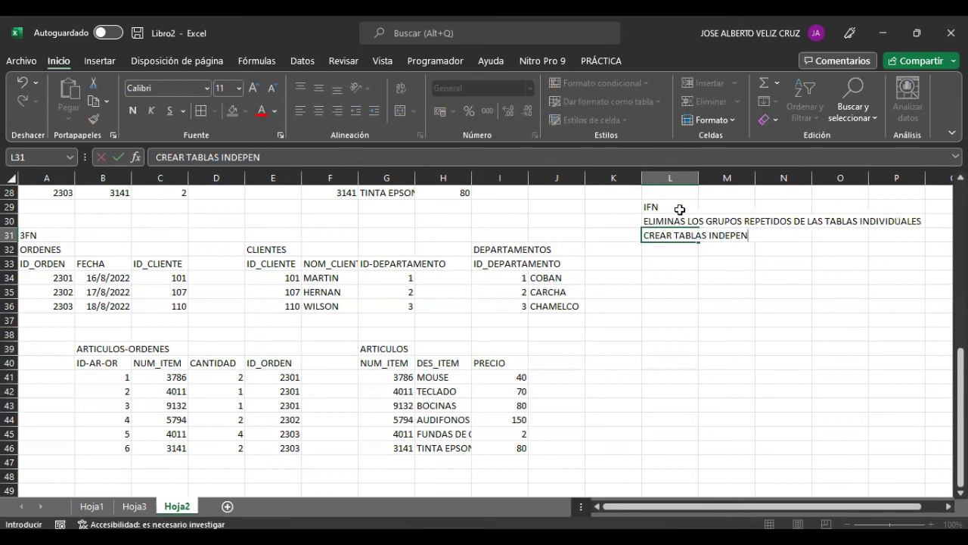
text(IENTE)
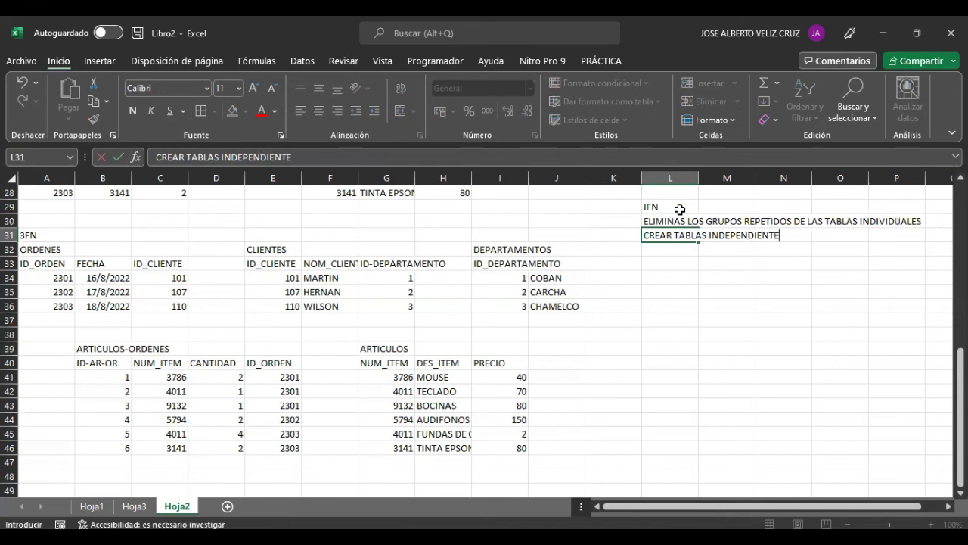
text(S PARA CADA CONJUNTO DE DAT)
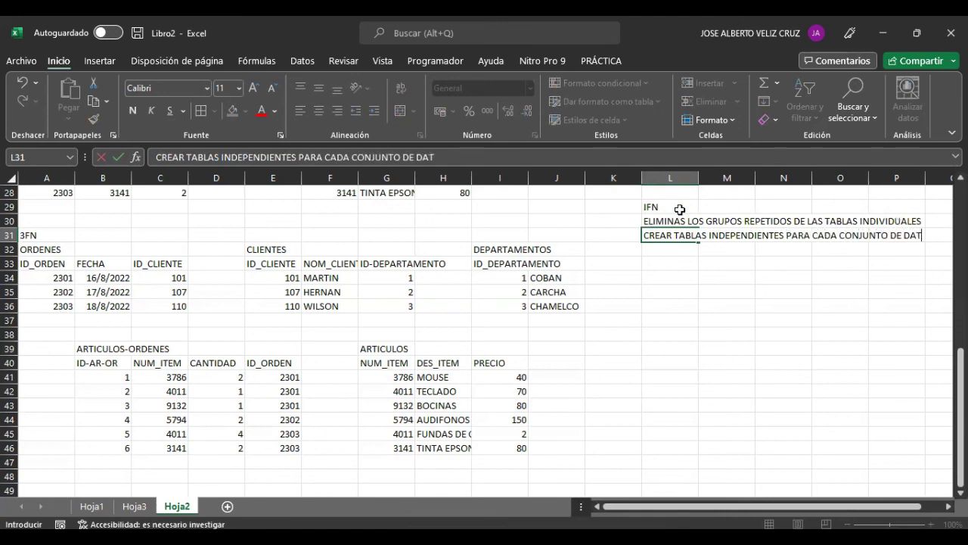
text(OS RELACIONADOS)
key(Return)
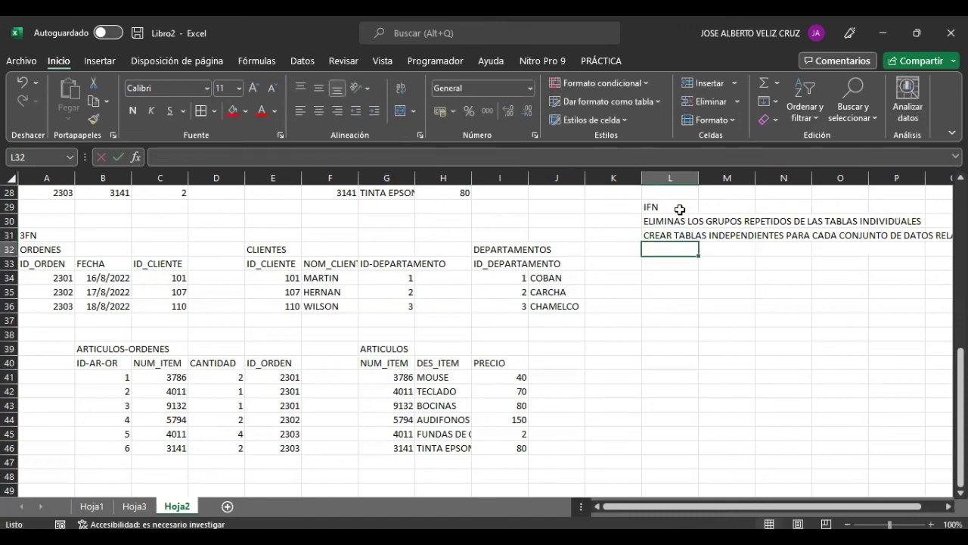
text(IDENTIFI)
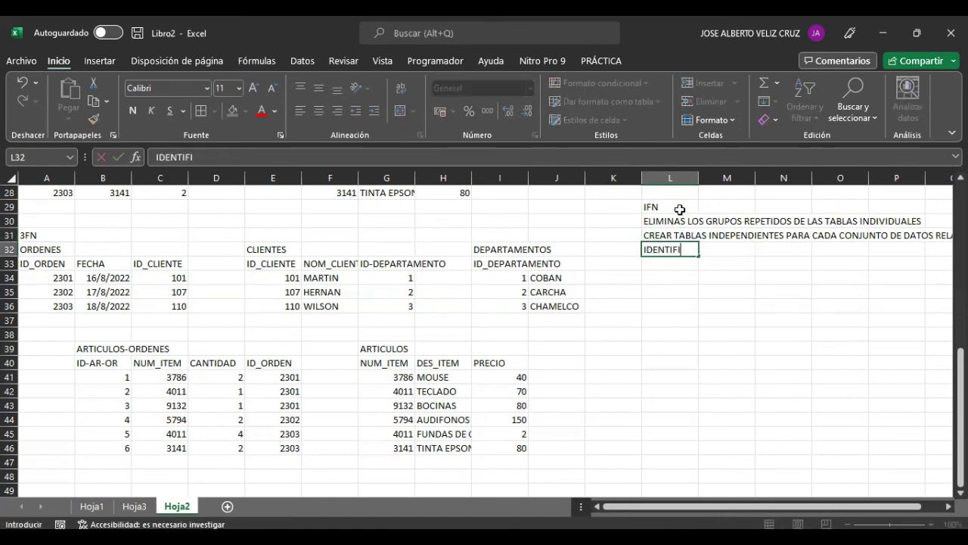
text(CAR QUE CADA CONJUNTO DE)
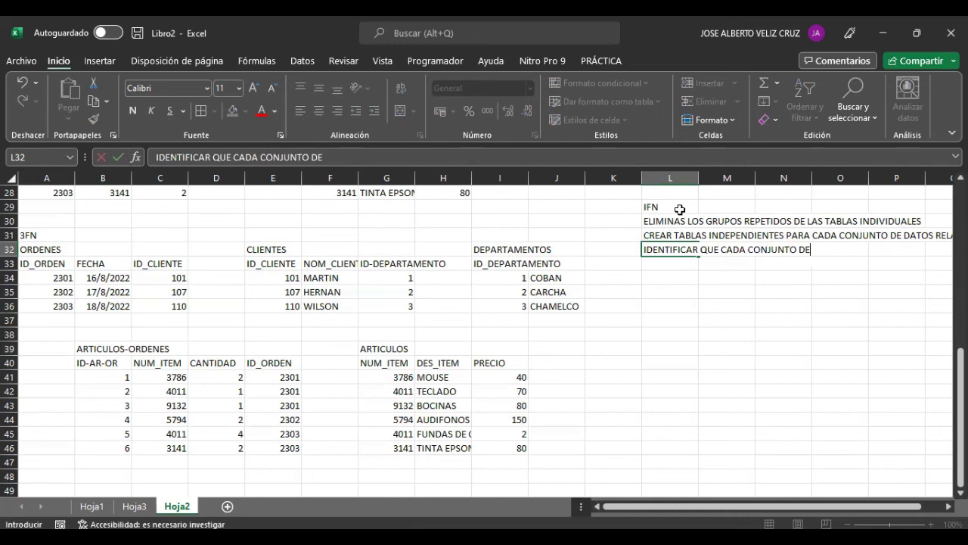
text( DATOS RELACIONA)
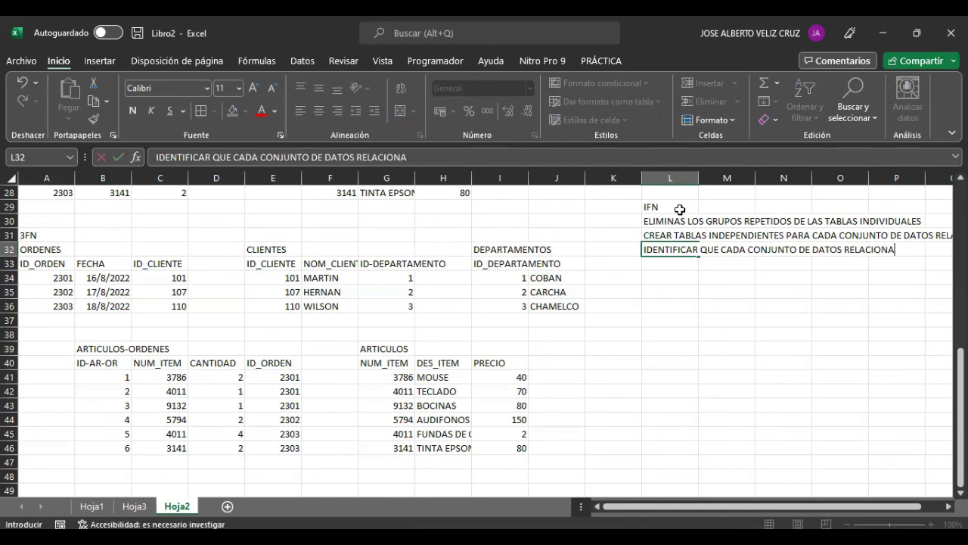
text(DOS TEN)
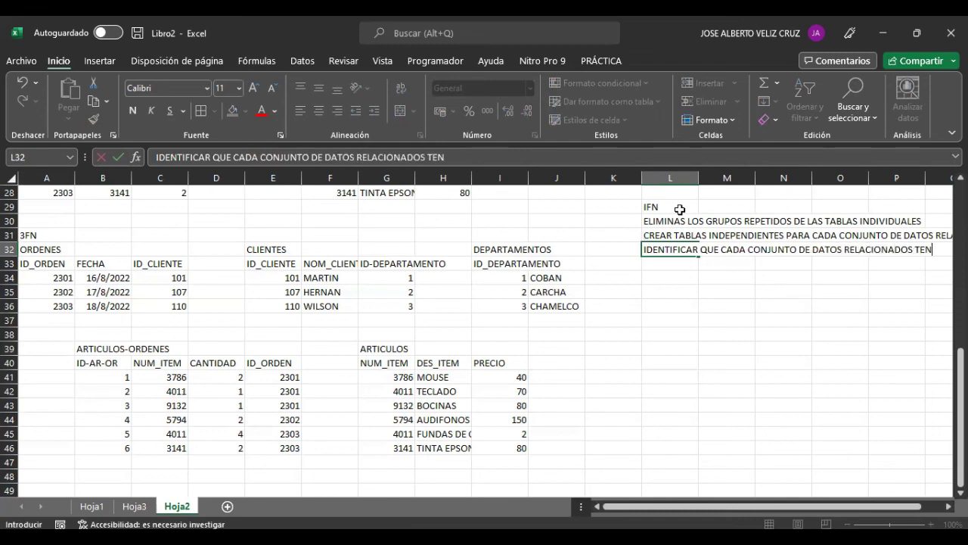
text(GA UNA CLASVE PRINCIPAL)
key(Return)
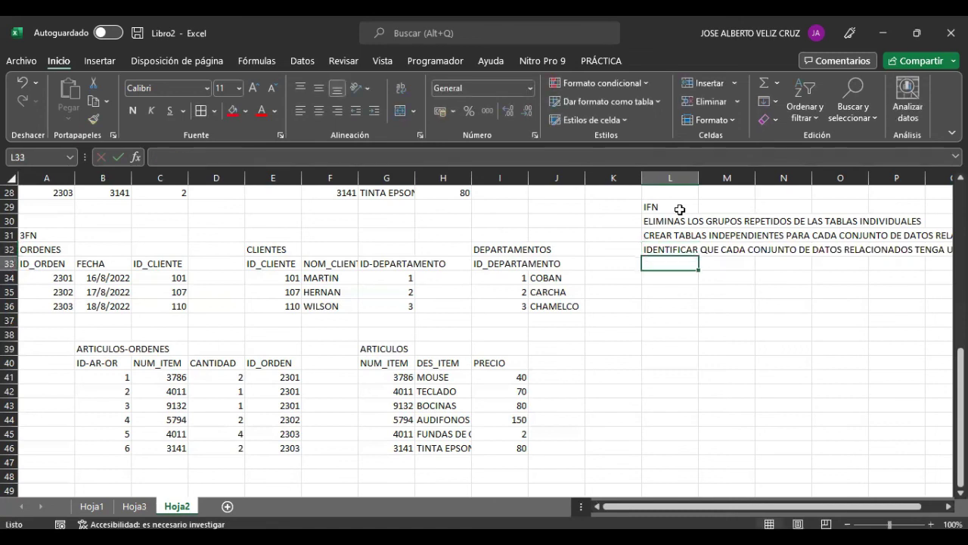
Narrow columns K and I so the notes sit closer to the tables.
drag(759, 509, 808, 507)
drag(585, 183, 550, 186)
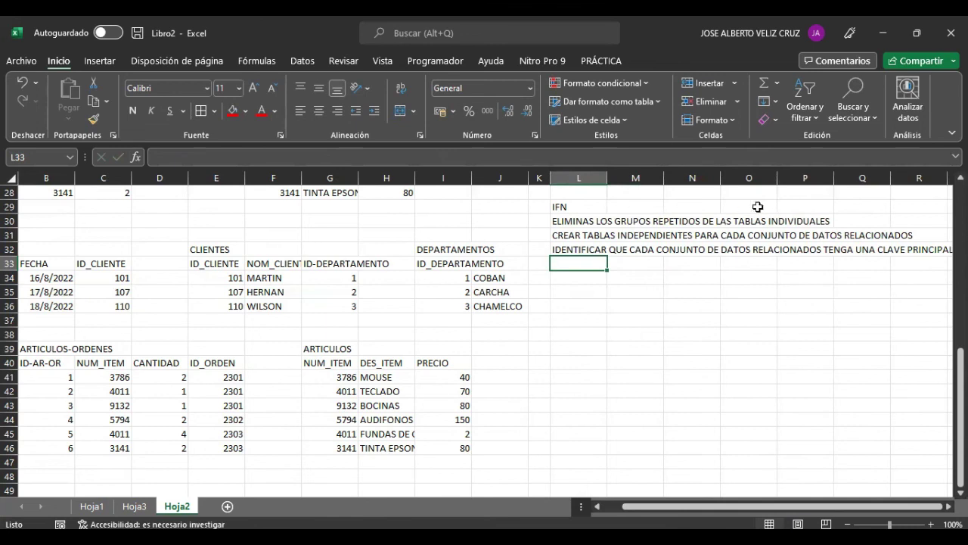
drag(471, 180, 462, 180)
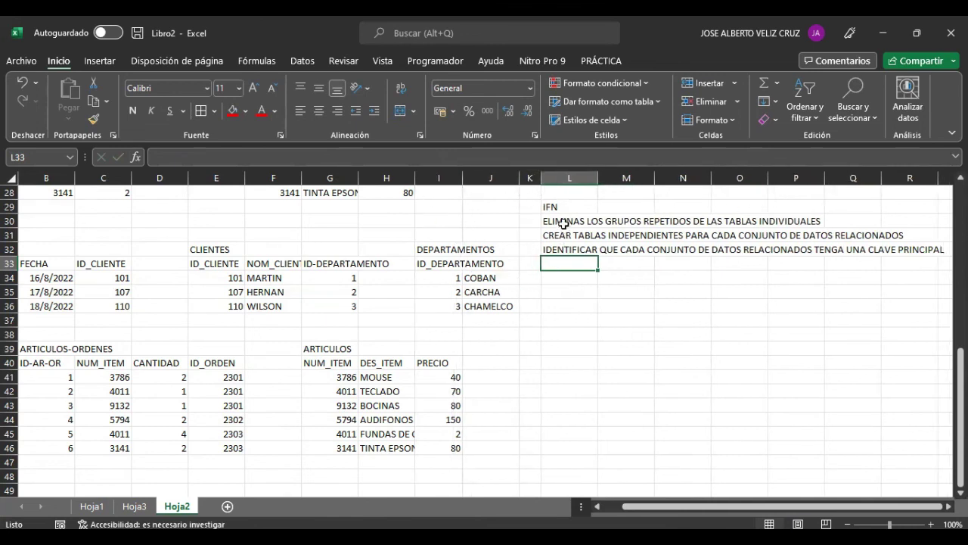
Give the IFN heading cell L29 a yellow fill.
drag(553, 207, 938, 253)
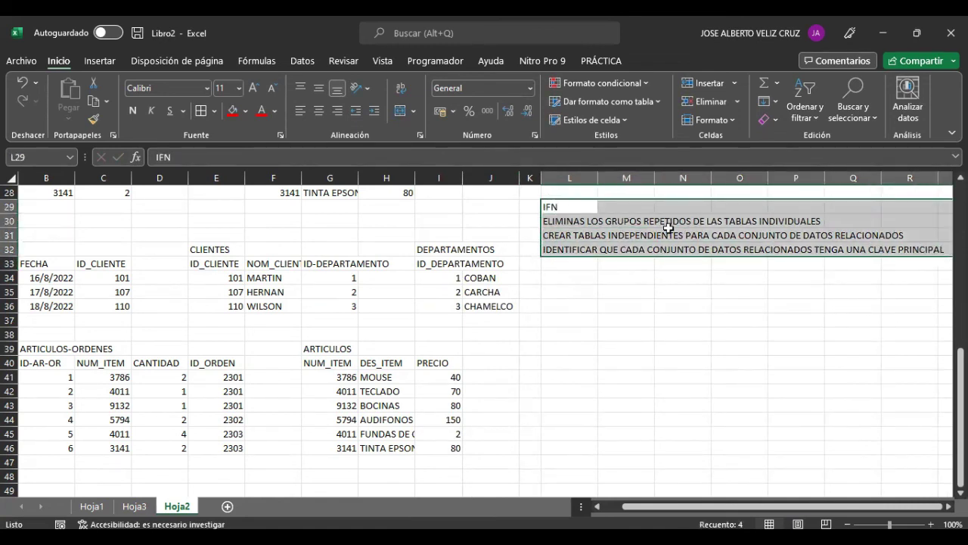
click(581, 209)
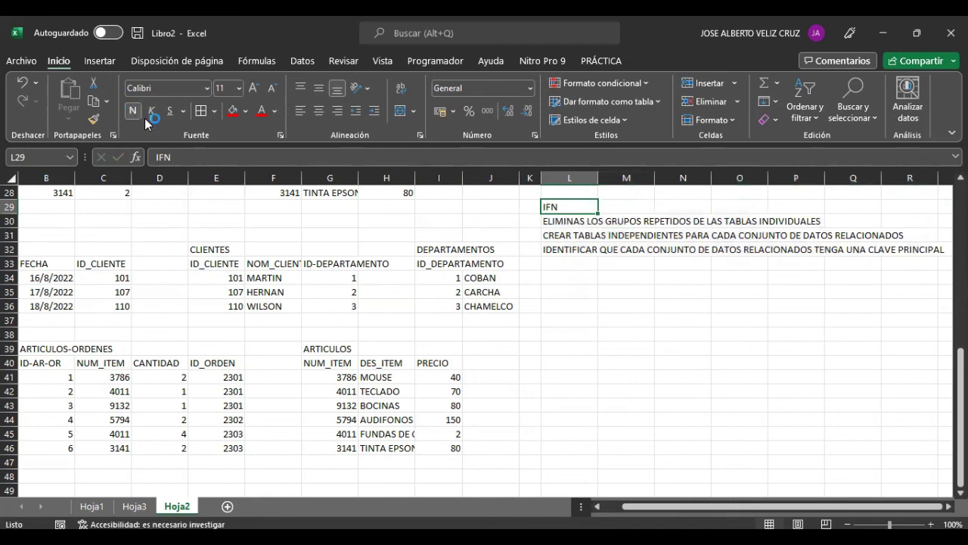
click(246, 111)
click(267, 244)
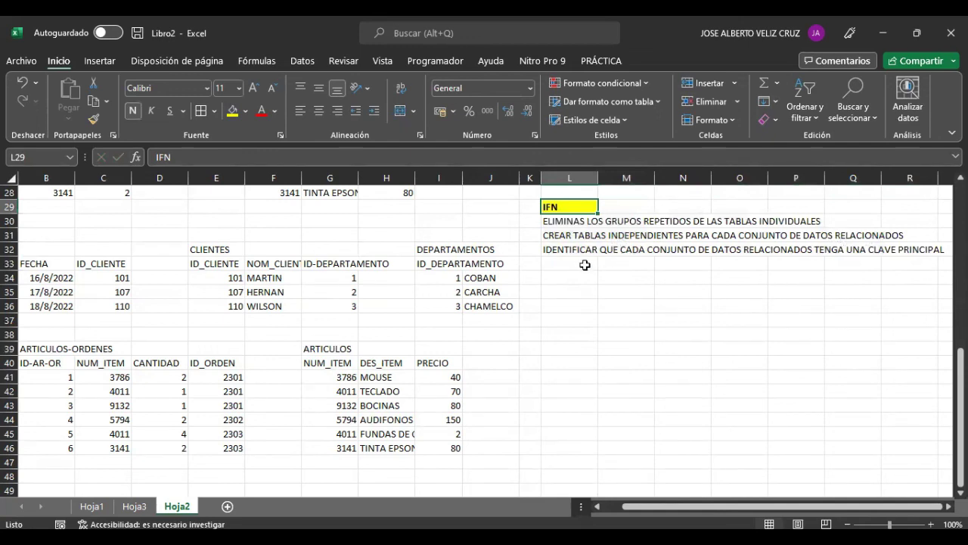
click(571, 276)
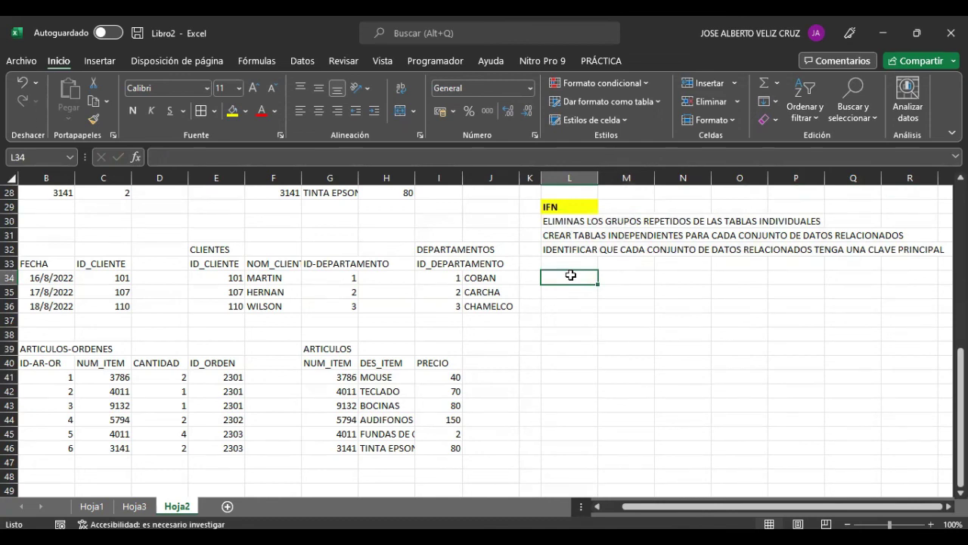
Enter the heading 2FN in L34 and make it bold with a yellow fill.
text(2FN)
key(ctrl+Return)
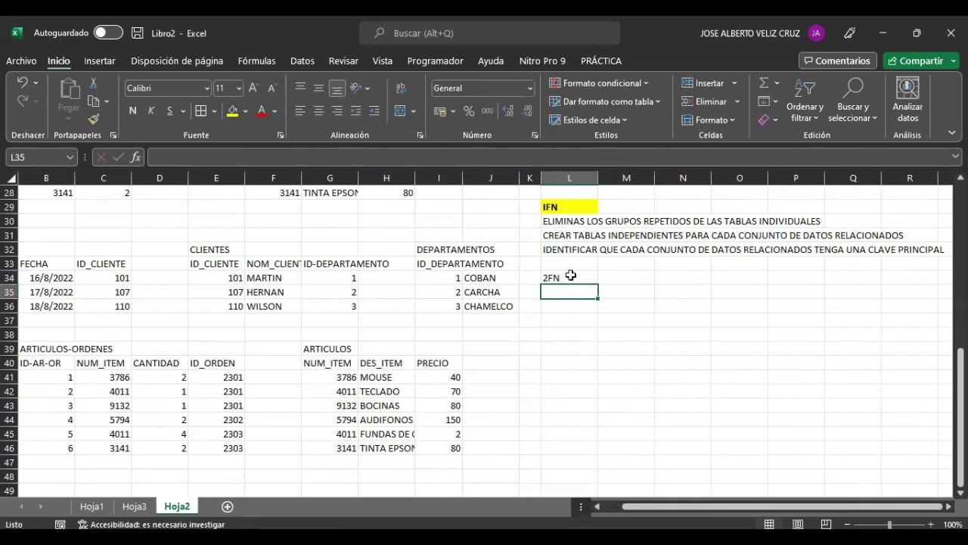
click(232, 110)
click(132, 110)
Write the 2FN rule on independent tables for values shared by several records in L35:L36.
click(567, 293)
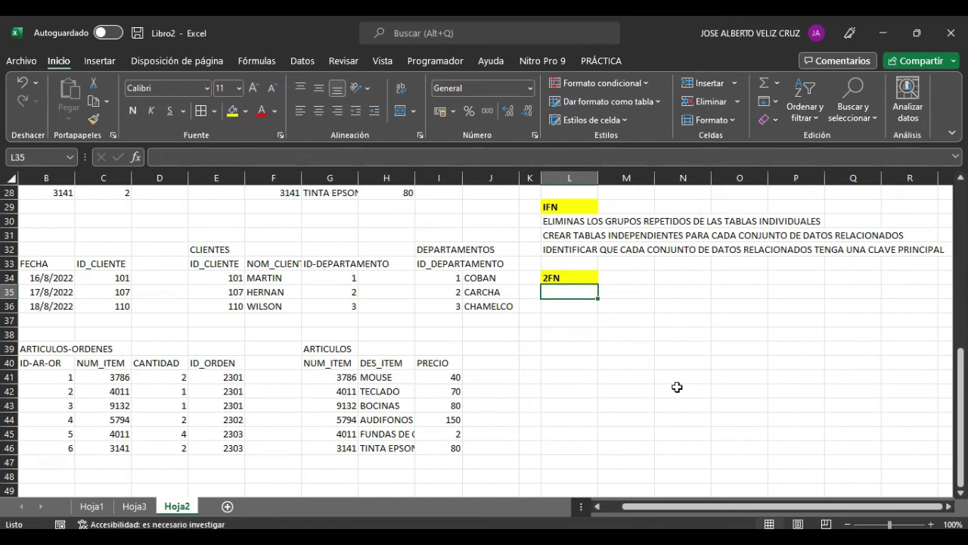
text(Crear tablas i)
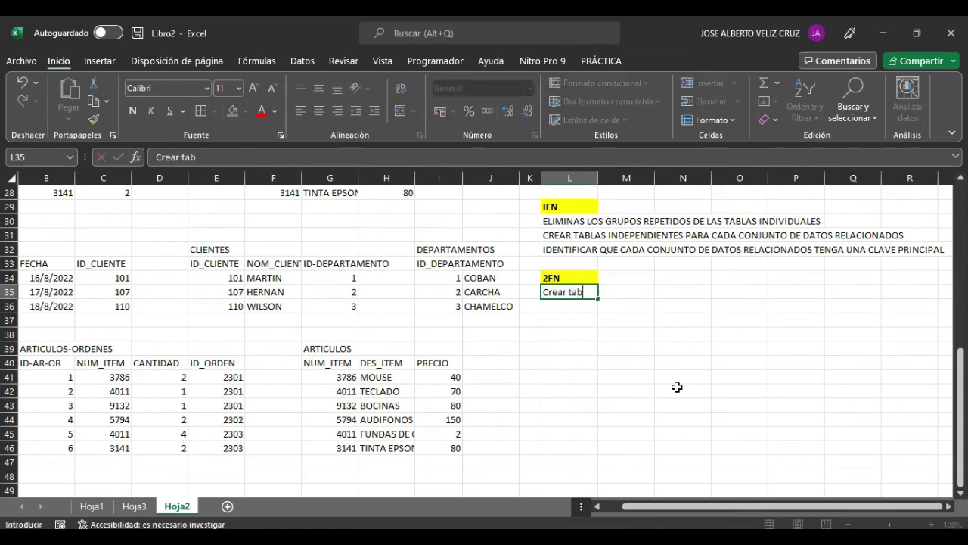
key(BackSpace)
key(BackSpace)
key(BackSpace)
key(BackSpace)
key(BackSpace)
key(BackSpace)
key(BackSpace)
key(BackSpace)
key(BackSpace)
key(BackSpace)
key(BackSpace)
key(BackSpace)
key(BackSpace)
key(BackSpace)
text(CREAR TABL)
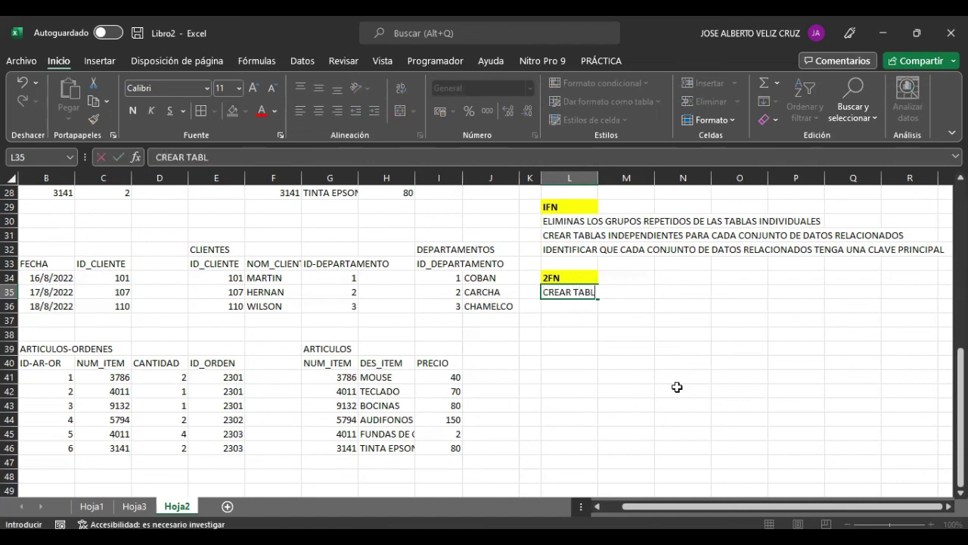
text(AS INDEPENDIEN)
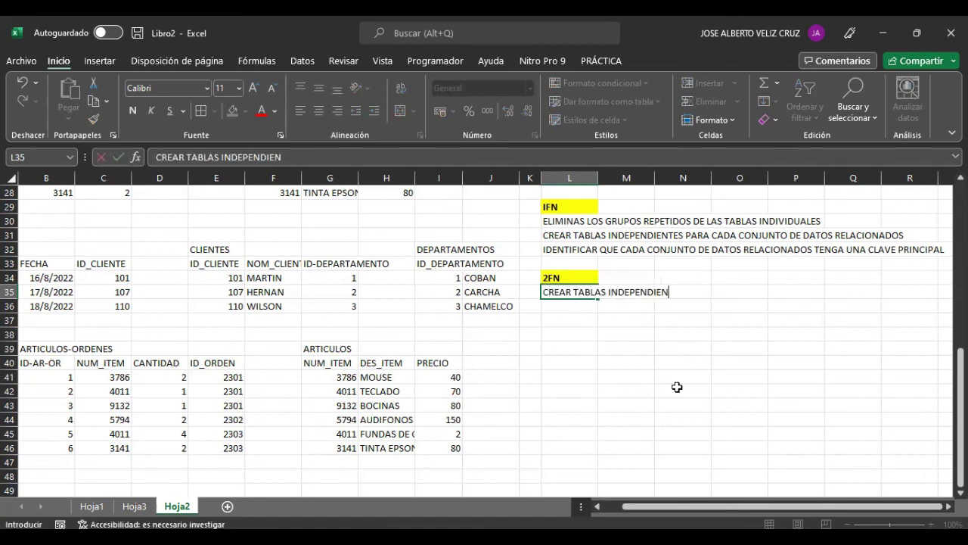
text(TES PARA C)
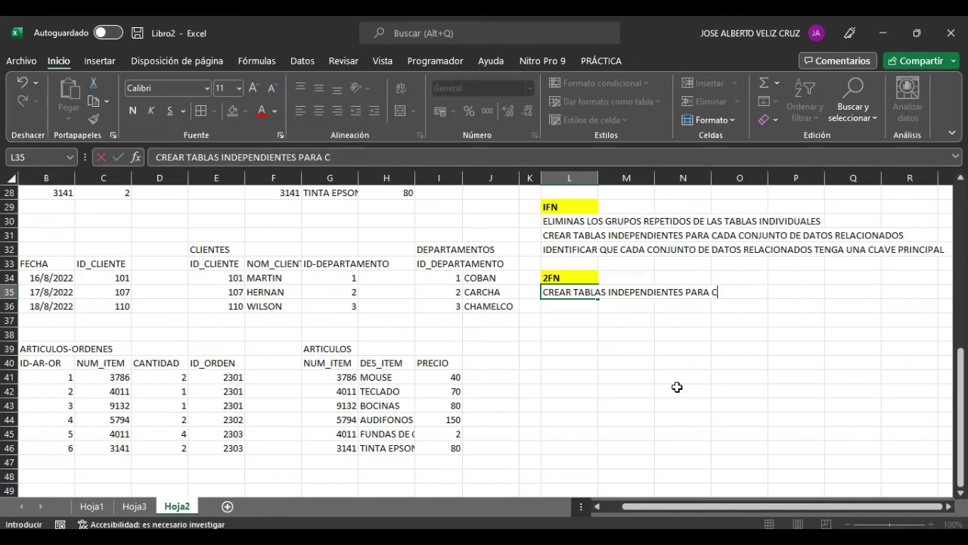
text(ANJUNTOS DE VALORE)
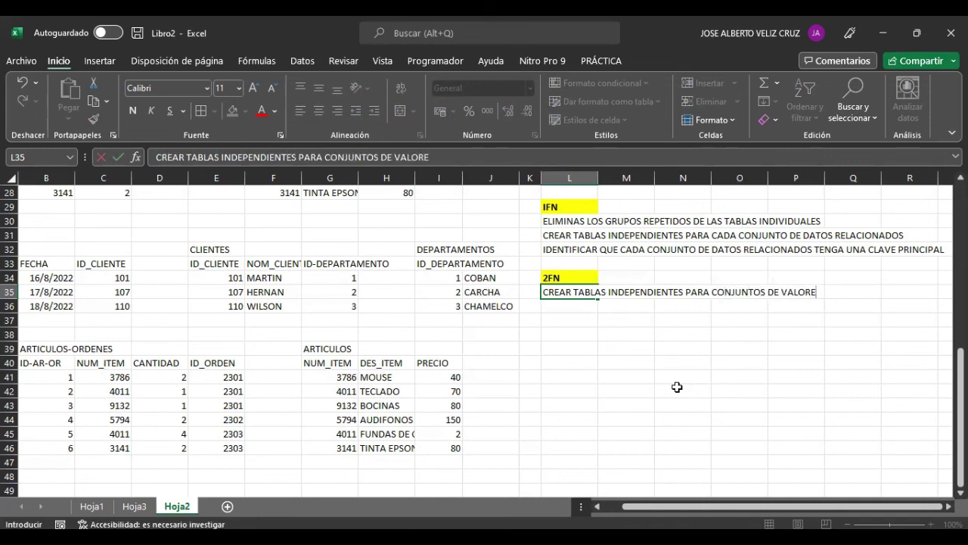
text(S QUE SE APLIQUEN)
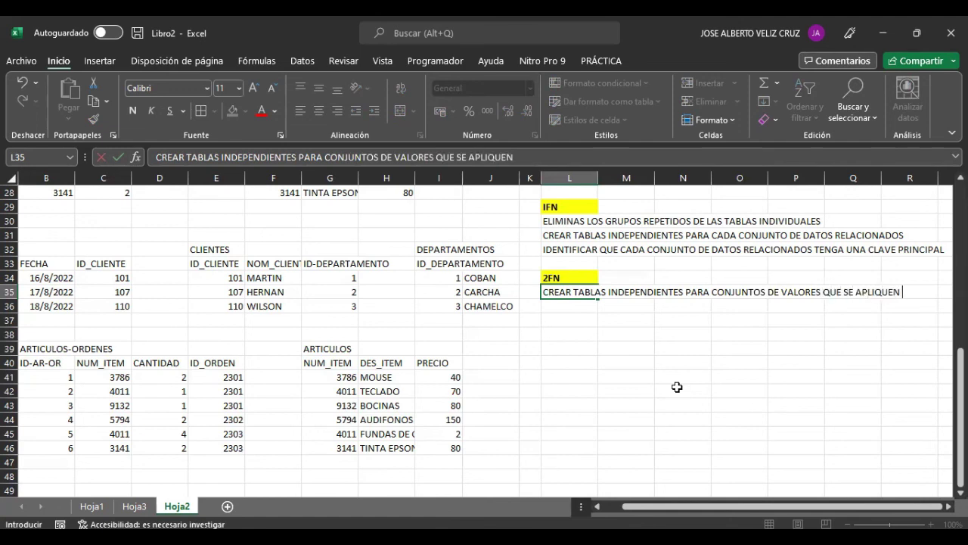
key(Return)
text(VARIOS REGISTROS)
key(Return)
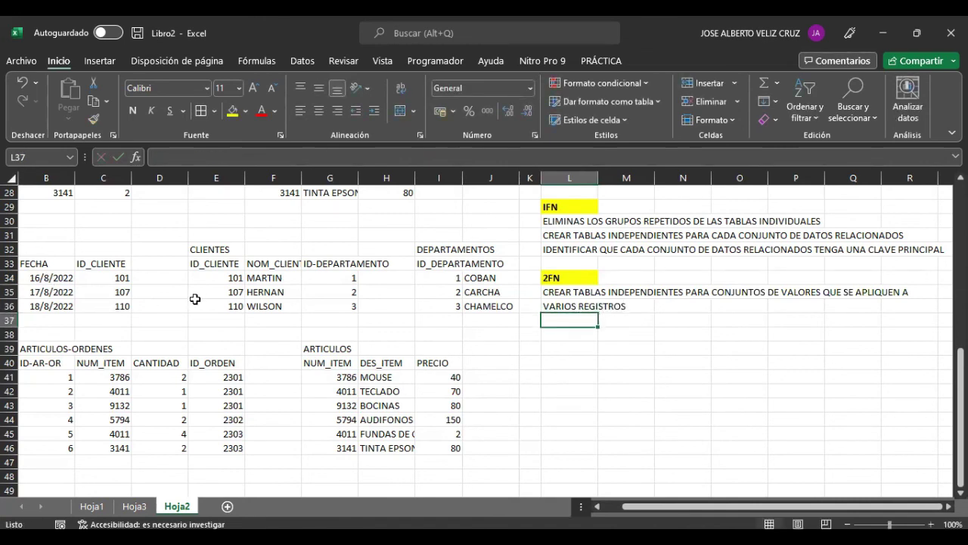
scroll(196, 296, up, 1)
scroll(199, 297, up, 5)
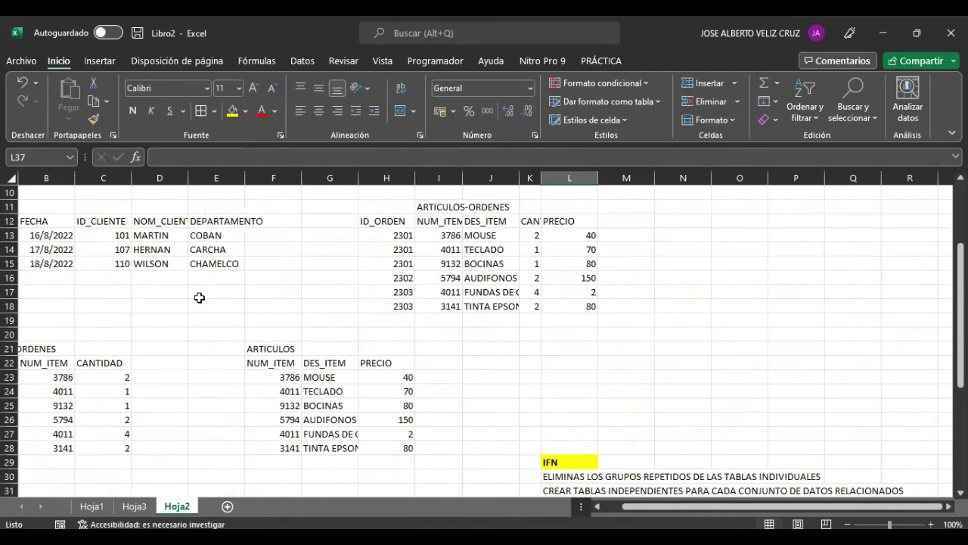
scroll(198, 297, down, 9)
scroll(199, 298, up, 7)
scroll(199, 297, up, 4)
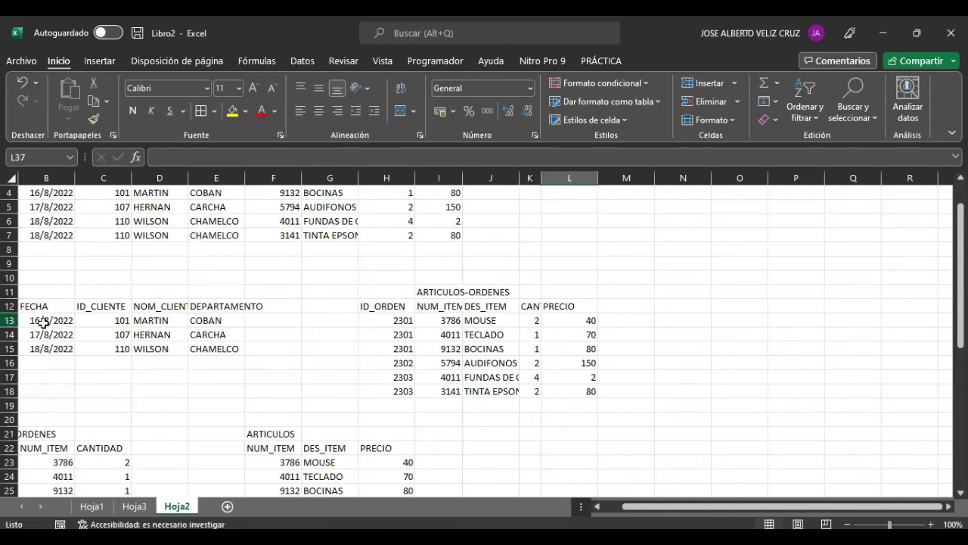
click(117, 320)
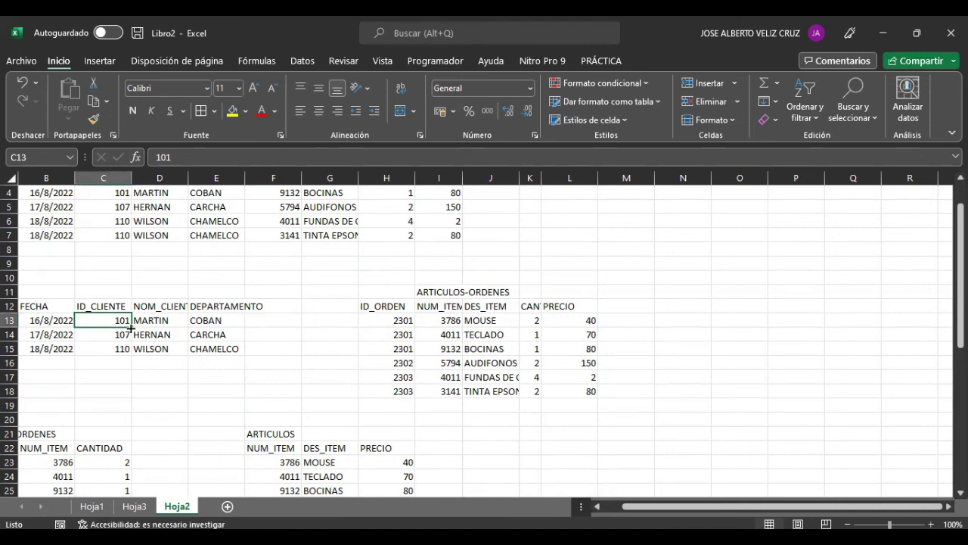
scroll(189, 333, up, 1)
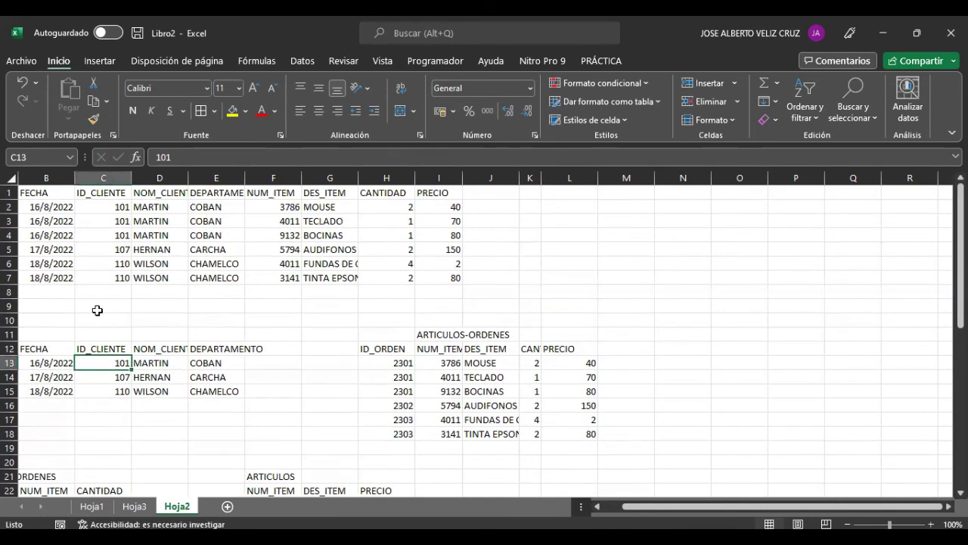
scroll(96, 310, down, 3)
scroll(120, 330, up, 1)
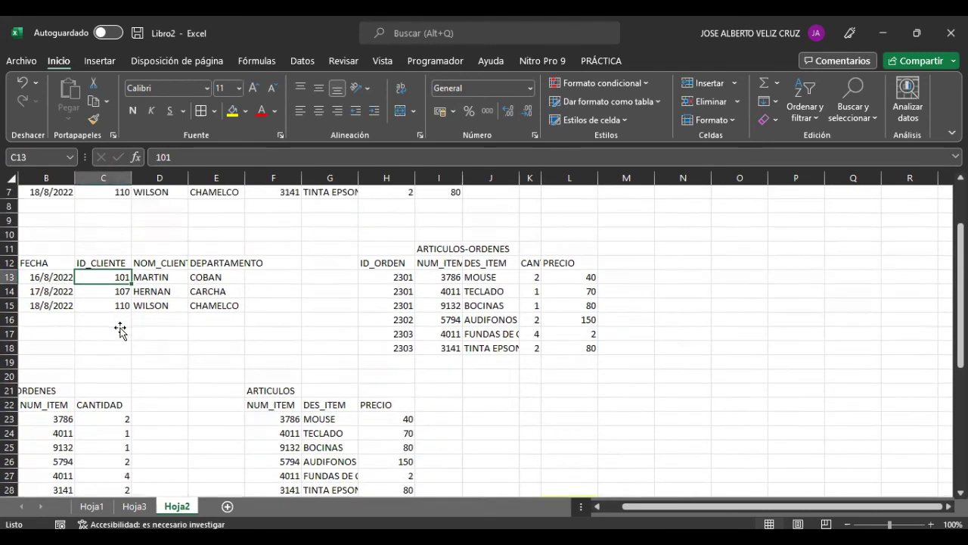
scroll(120, 330, down, 1)
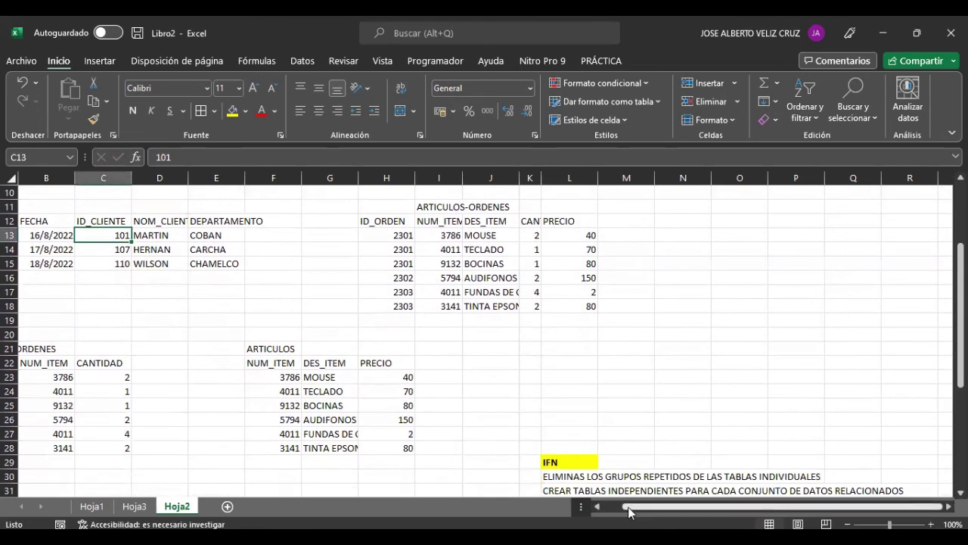
drag(628, 512, 579, 507)
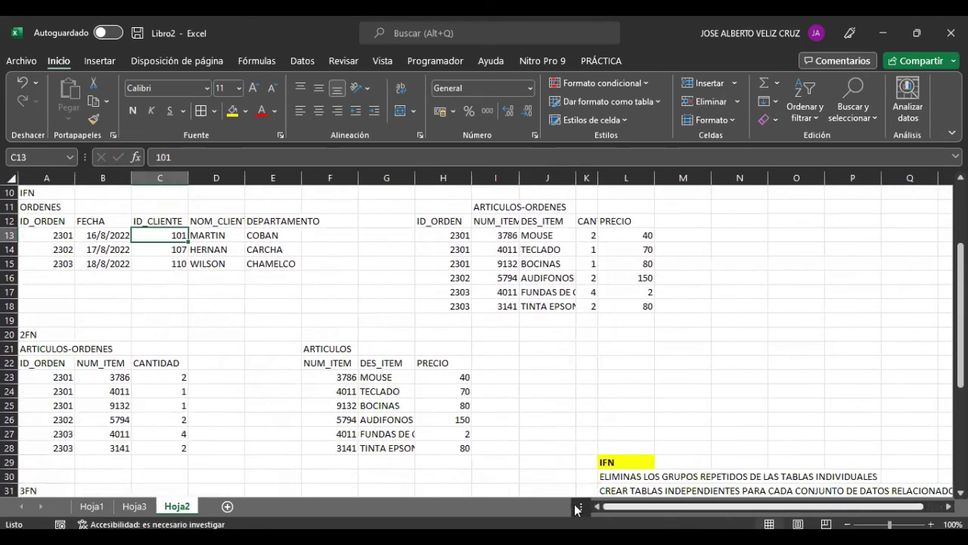
click(10, 235)
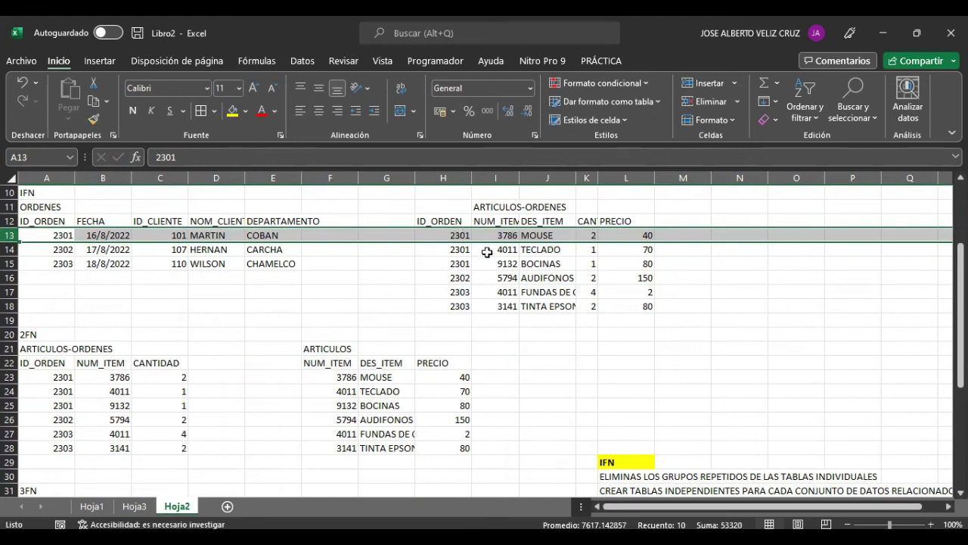
click(437, 240)
drag(437, 241, 437, 259)
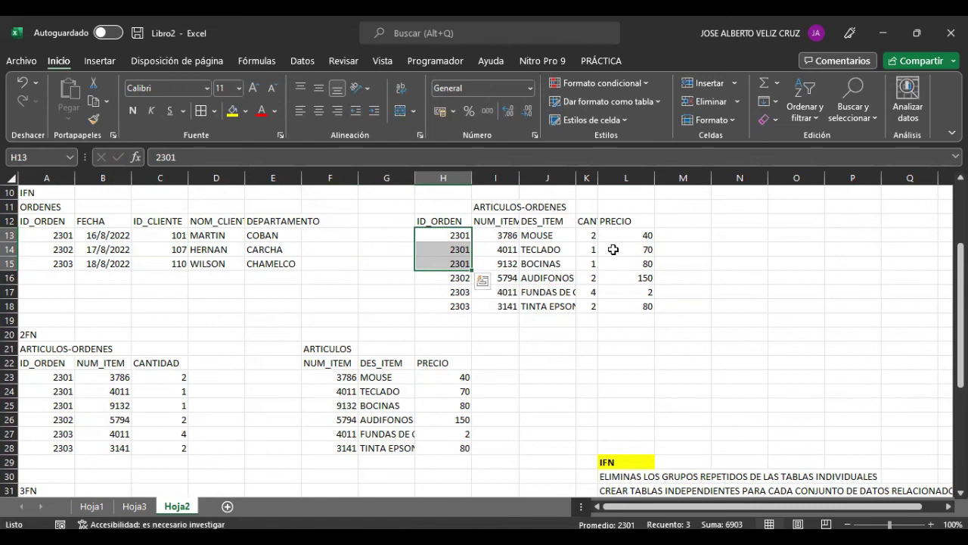
scroll(621, 332, down, 4)
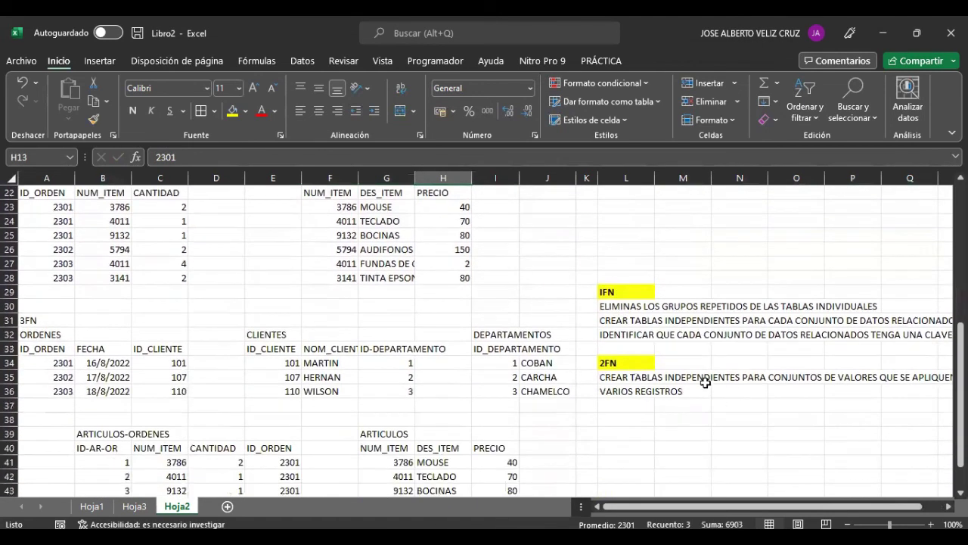
Add the rule 'RELACIONAR LAS TABLAS CON UNA CLAVE EXTERNA (LLAVE PRIMARIA Y LLAVE SECUNDARIA)' in L37.
click(629, 407)
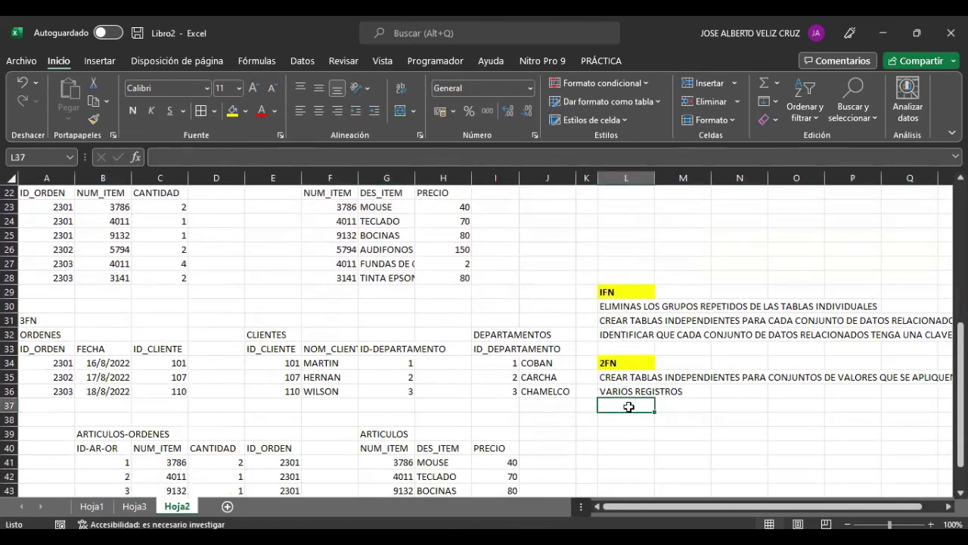
text(REAL)
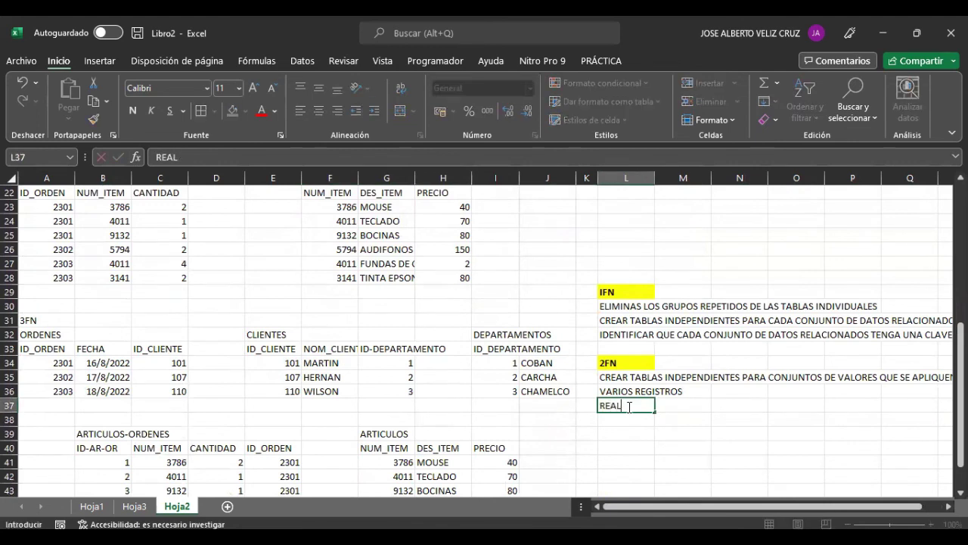
text(CIONAR LAS TABLAS CON)
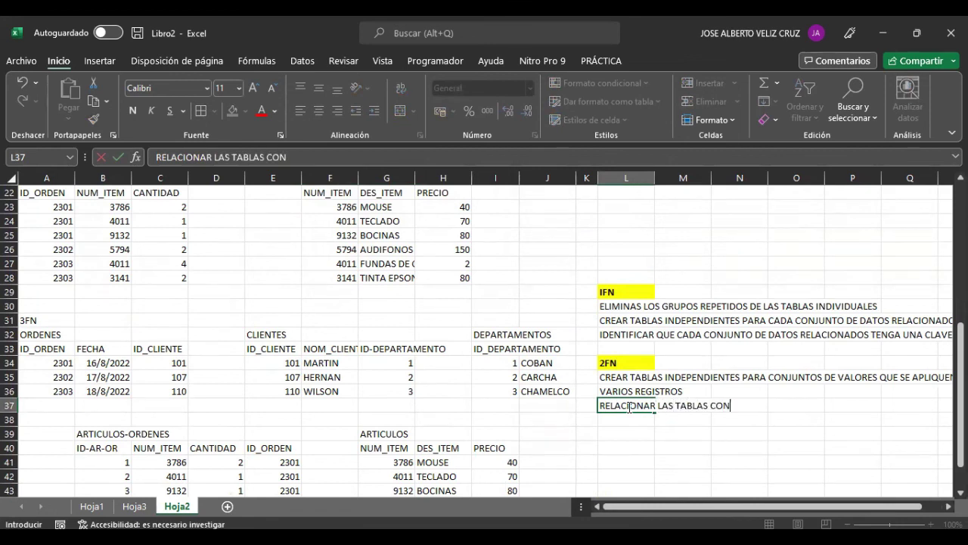
text( UNA CLAVE EXTERNA)
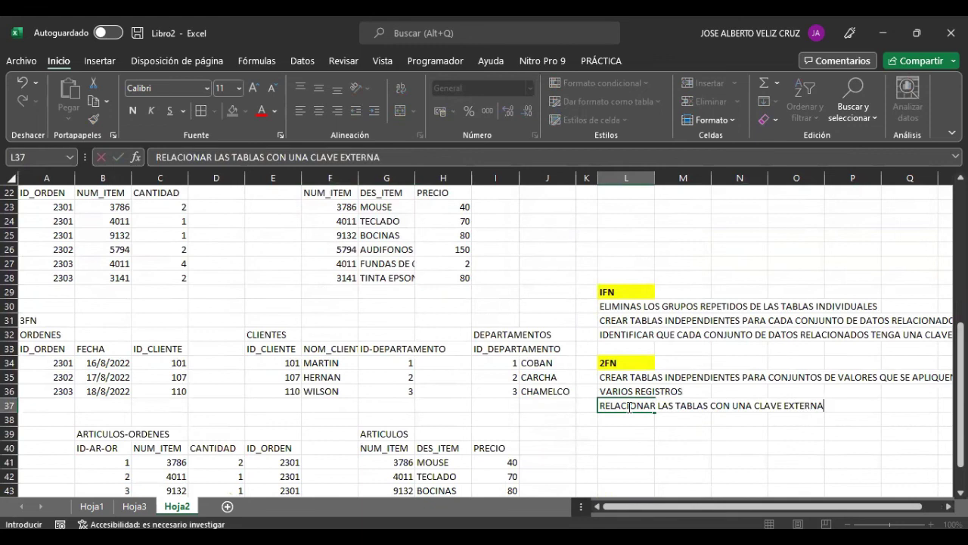
text( (LLAVE PRIMARIA Y LLAV)
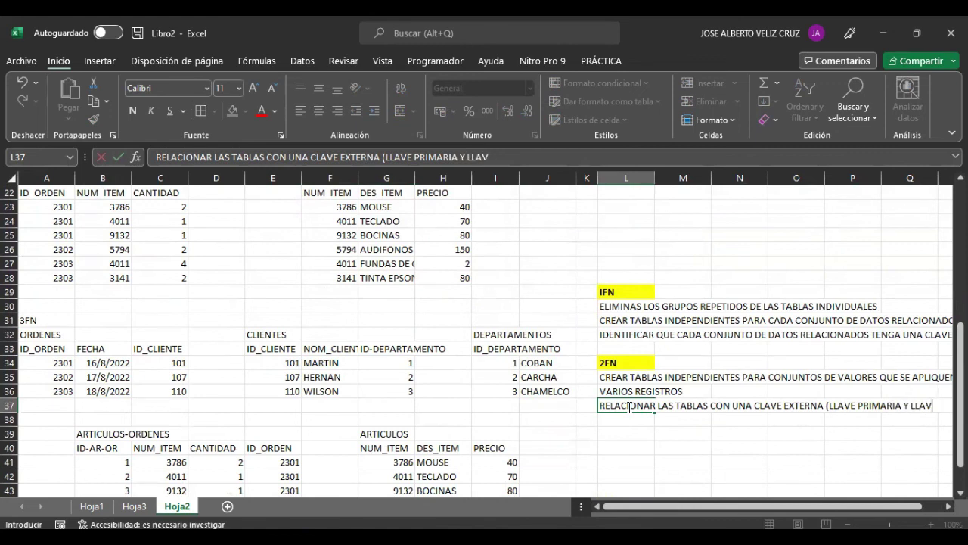
text(E SECUNDARIA)
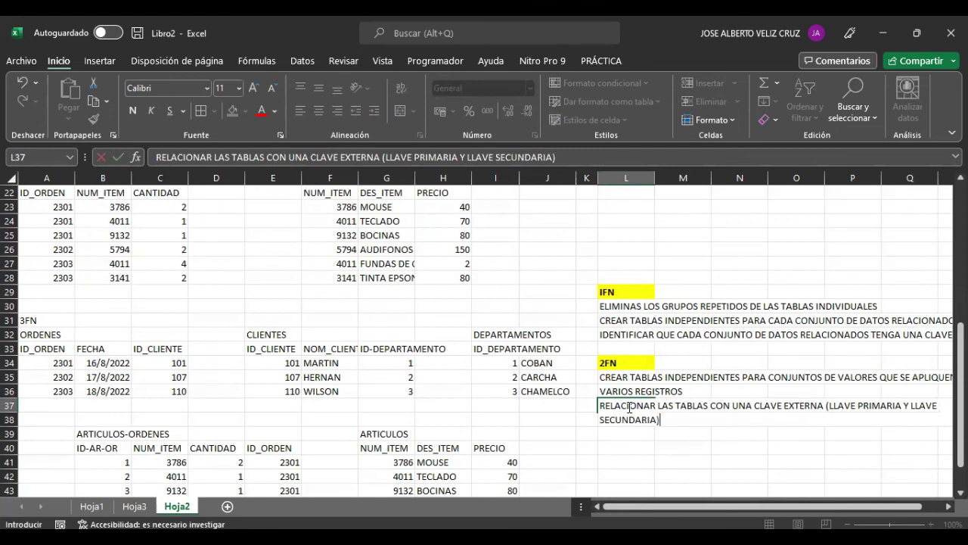
text())
key(Return)
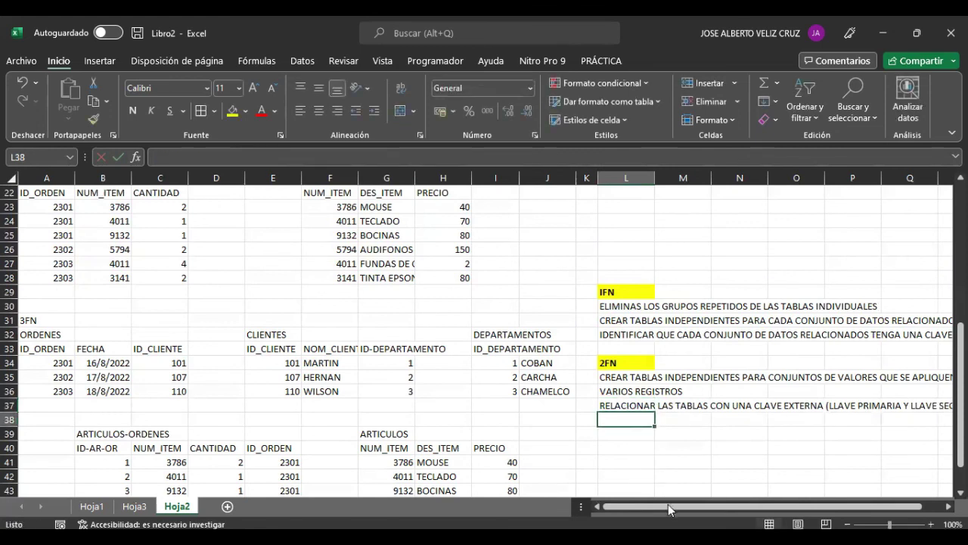
Enter the heading 3FN in the empty cell below the 2FN notes.
scroll(691, 505, right, 1)
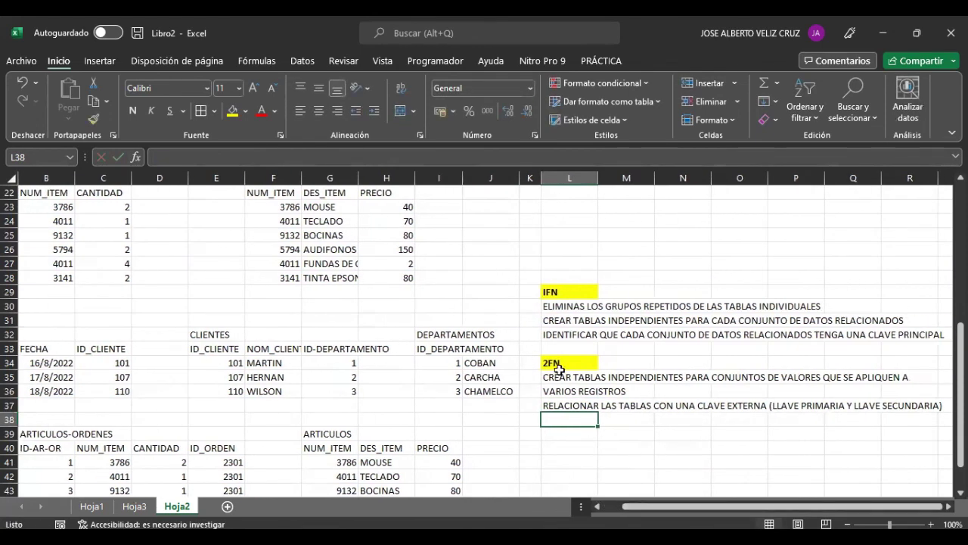
key(Return)
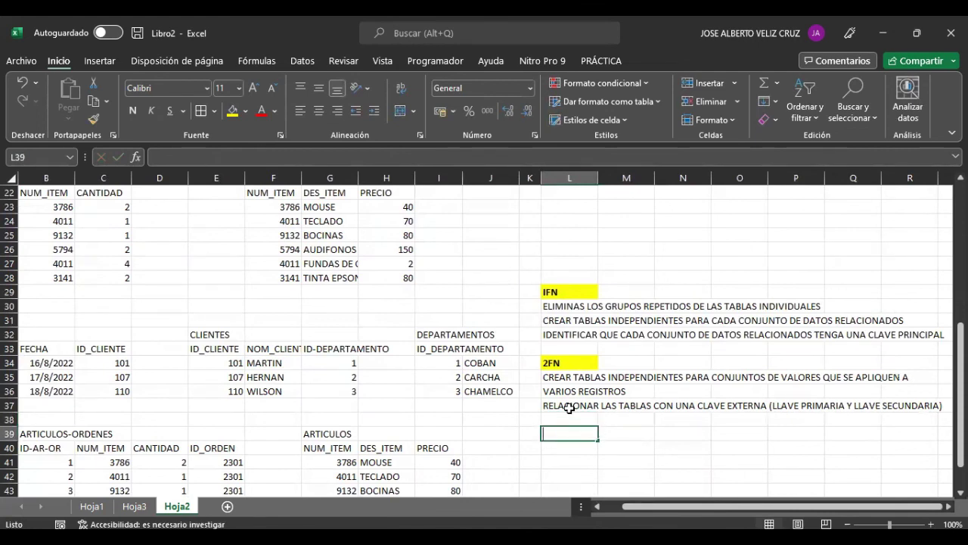
text(3FN)
key(ctrl+Return)
Make the 3FN heading bold with a yellow fill.
click(232, 111)
click(139, 113)
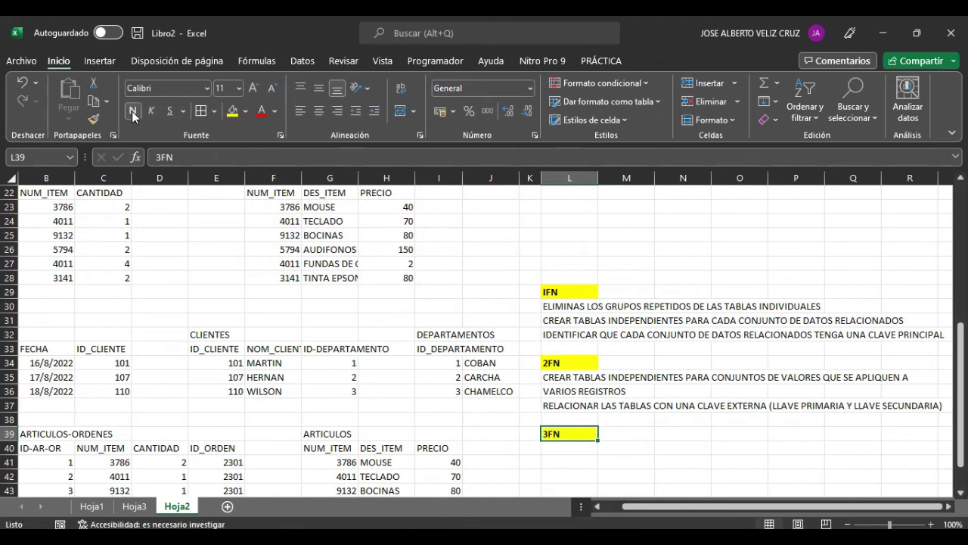
click(577, 449)
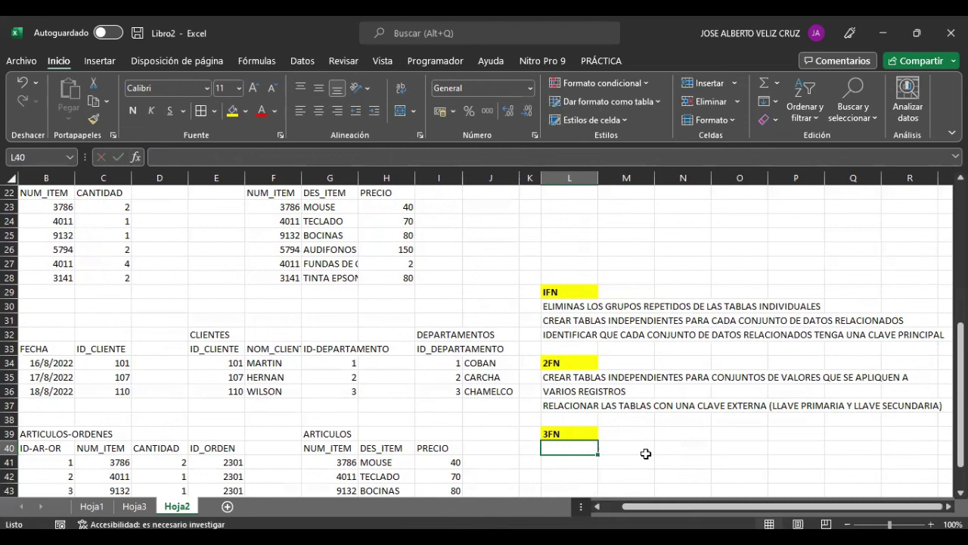
Type the 3FN rules 'SE DEBE HABER APLICADO LAS PRIMERAS DOS FORMAS NORMALES' and 'ELIMINAR LOS CAMPOS QUE NO DEPENDAN DE LA CLAVE'.
text(SE)
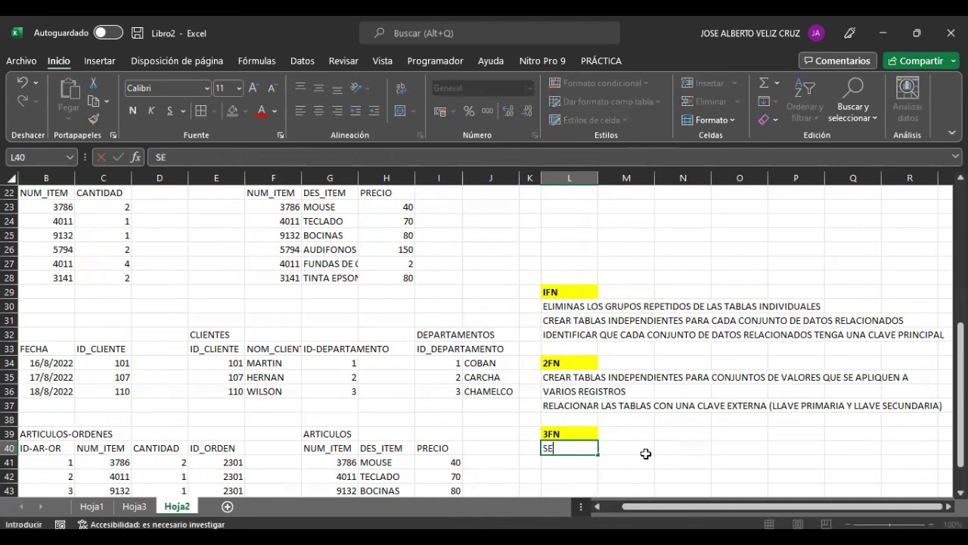
text( DEBE HAB)
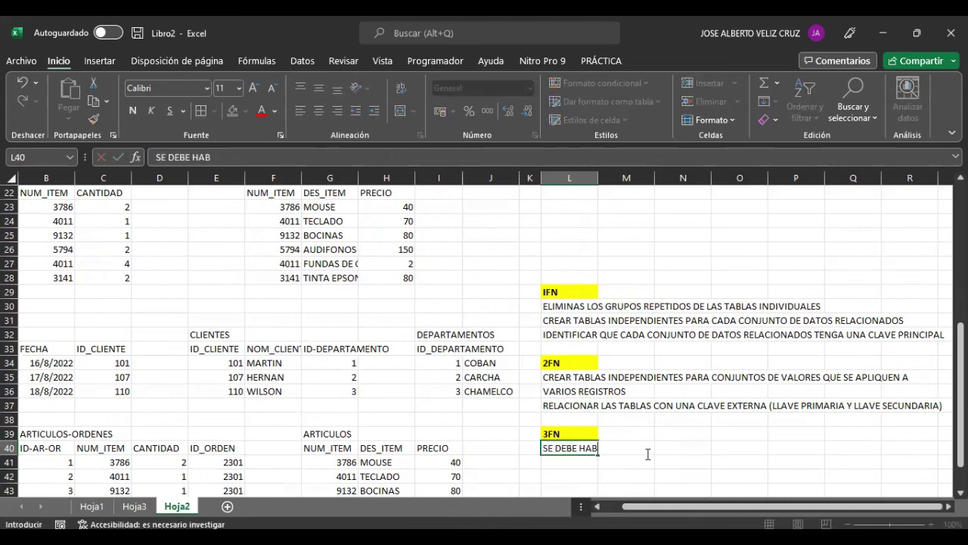
text(ER APLICADO LAS PRIMERAS DOS FORMAS NORMALES)
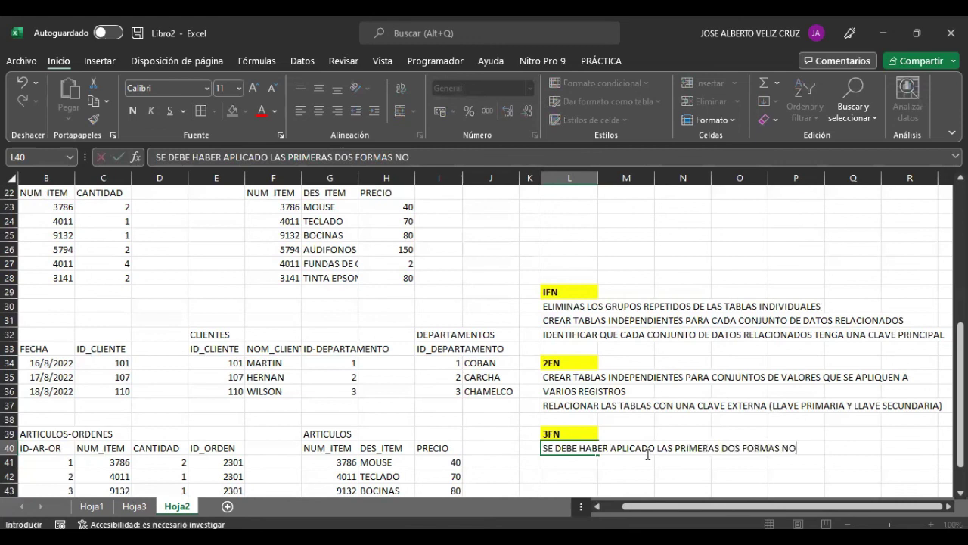
key(Return)
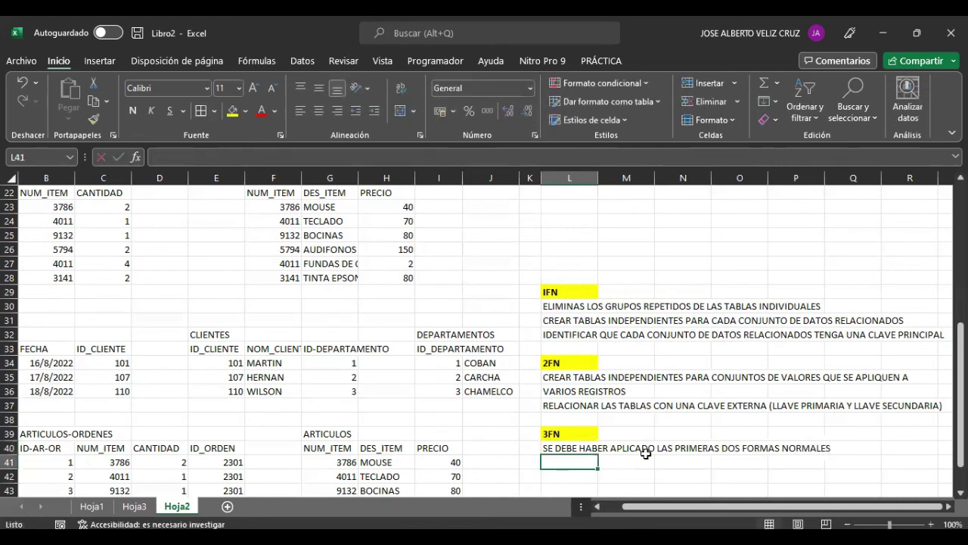
text(ELIM)
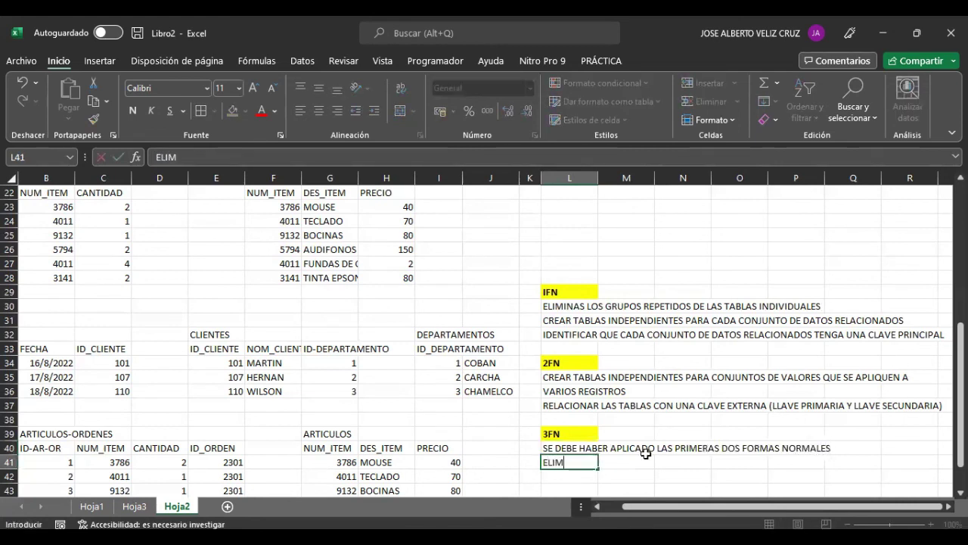
text(INAR LOS CAM)
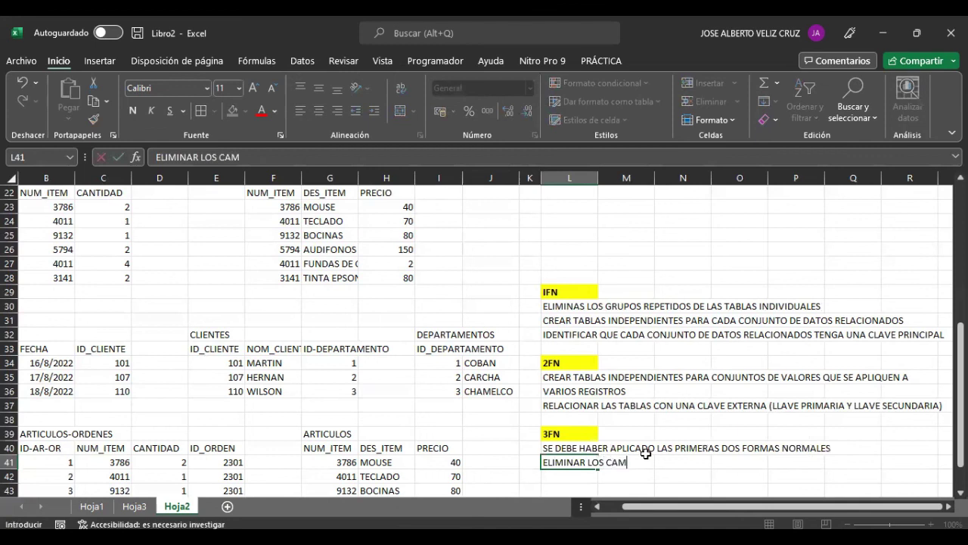
text(POS QUE NO DEPANDA)
key(BackSpace)
key(BackSpace)
key(BackSpace)
key(BackSpace)
text(ENDAN DE LA CLAVE)
key(Return)
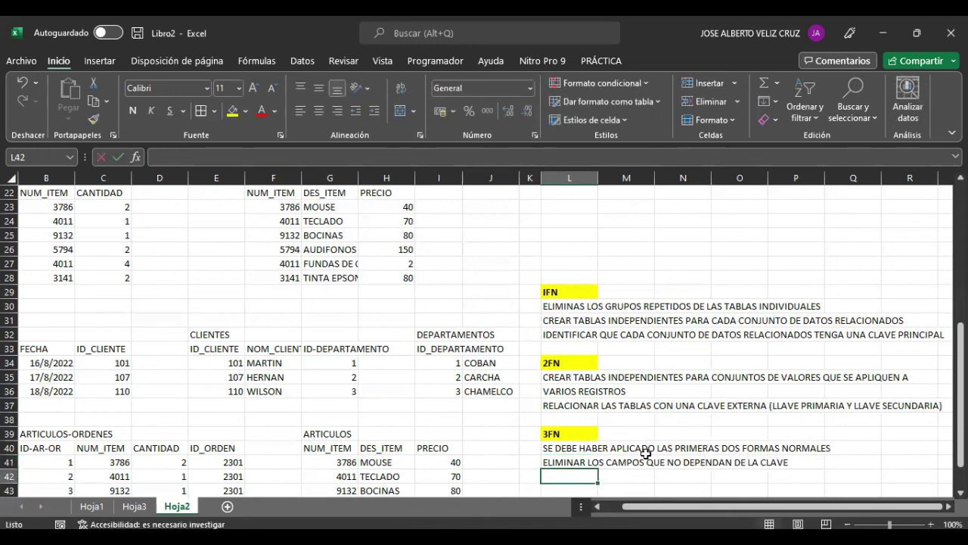
scroll(166, 388, down, 1)
scroll(164, 385, up, 4)
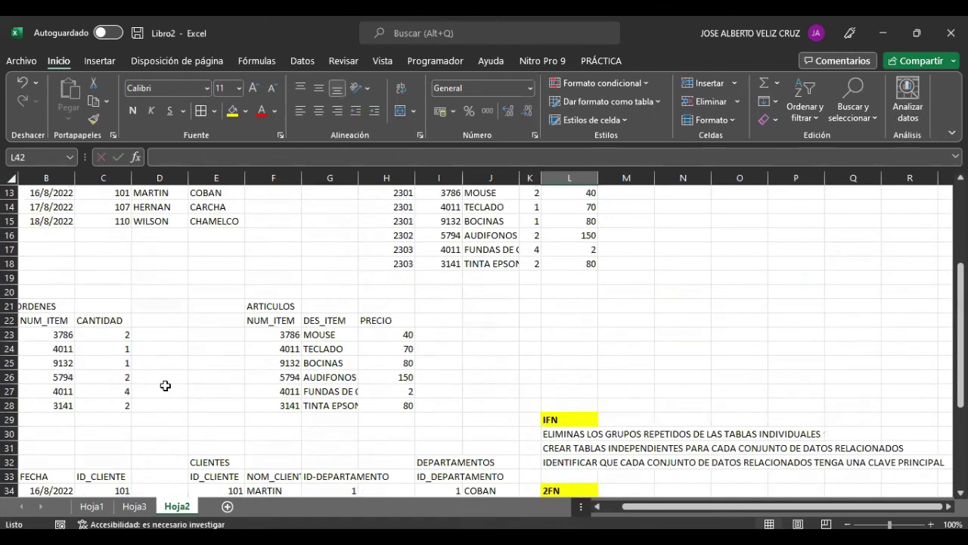
scroll(165, 386, up, 4)
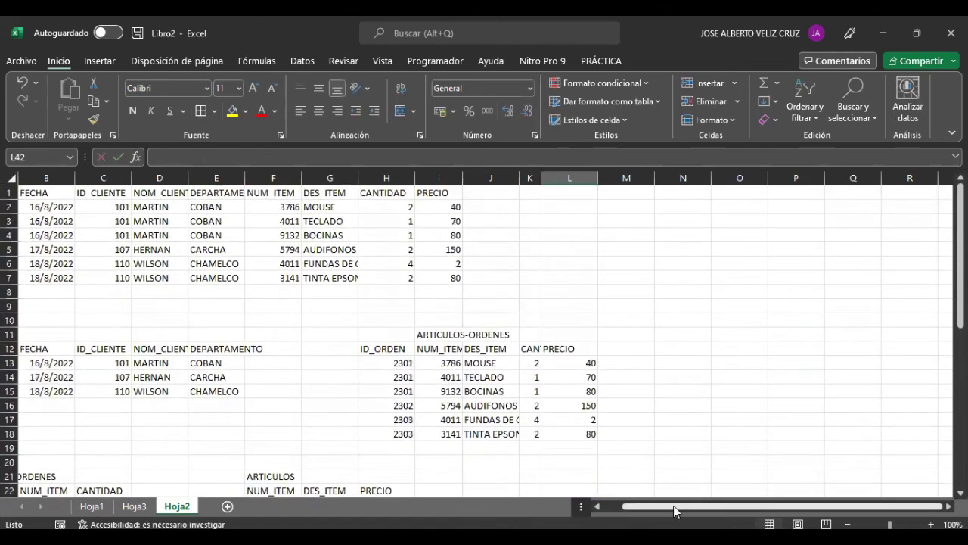
drag(673, 505, 558, 504)
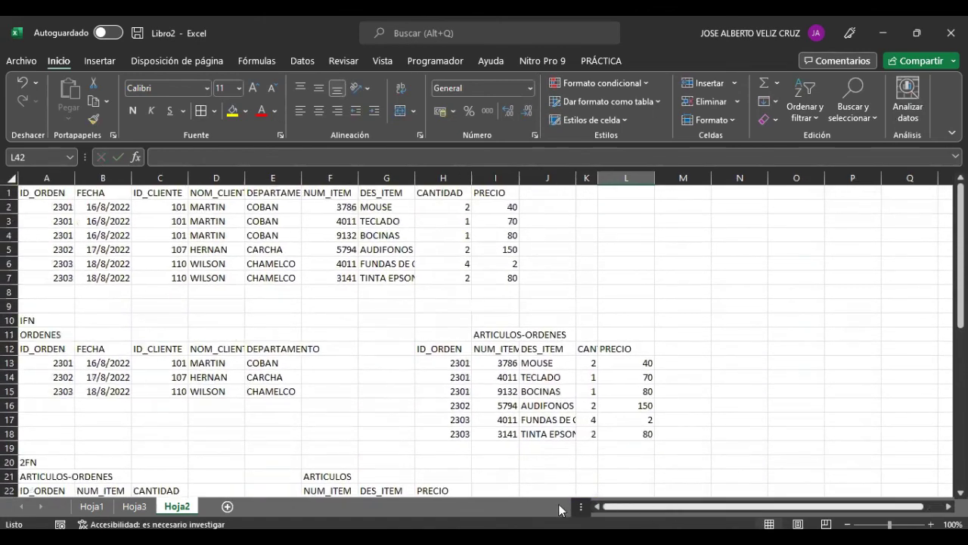
click(47, 353)
drag(47, 352, 99, 386)
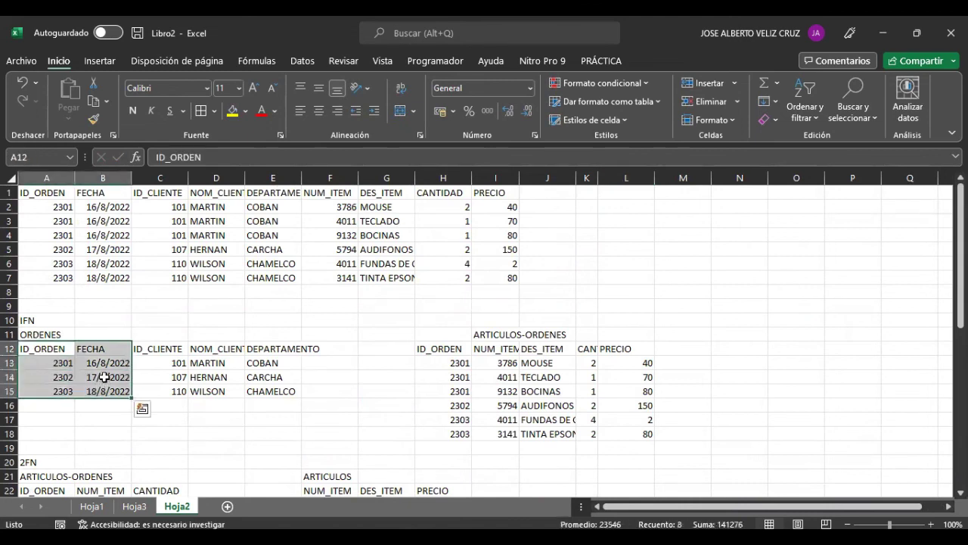
drag(55, 354, 160, 378)
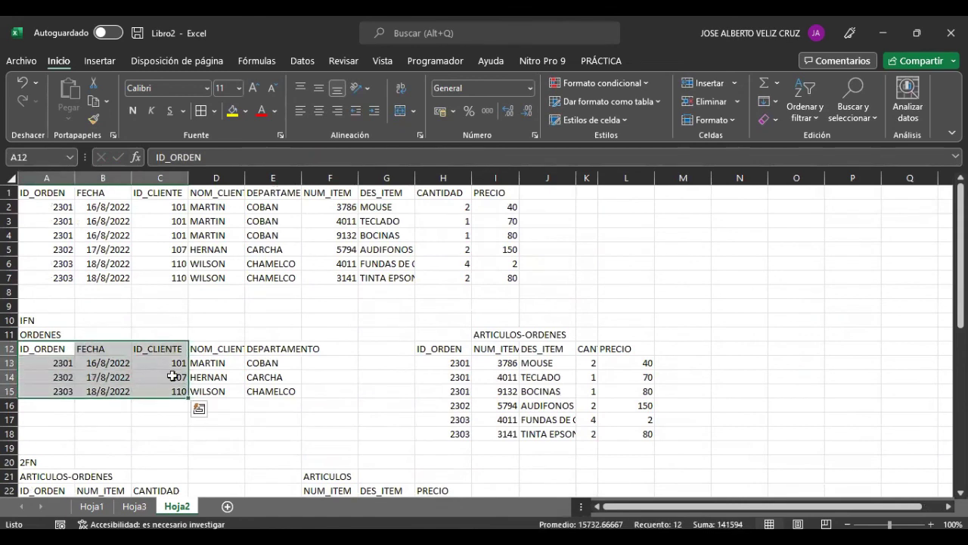
click(199, 424)
click(166, 352)
drag(166, 352, 177, 386)
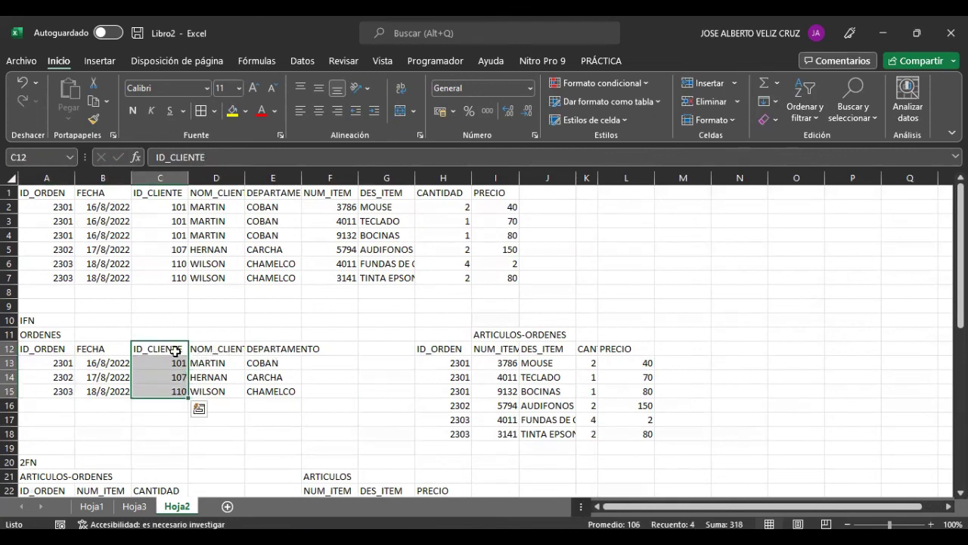
click(240, 451)
drag(220, 350, 282, 392)
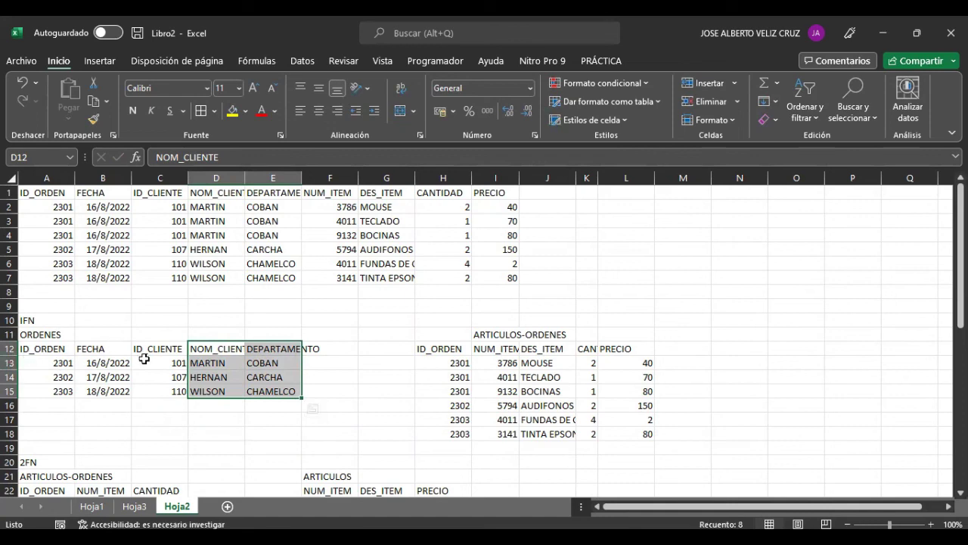
scroll(345, 386, down, 9)
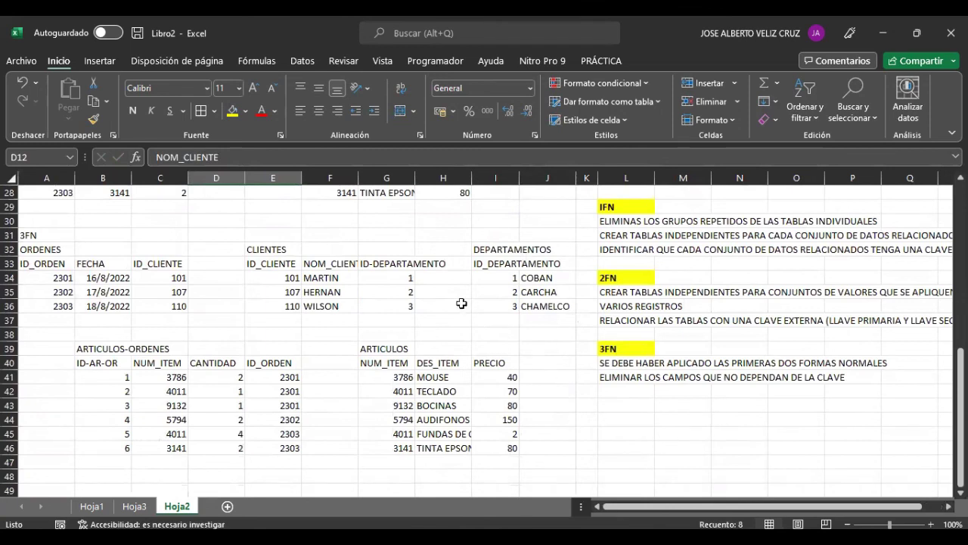
drag(381, 265, 385, 303)
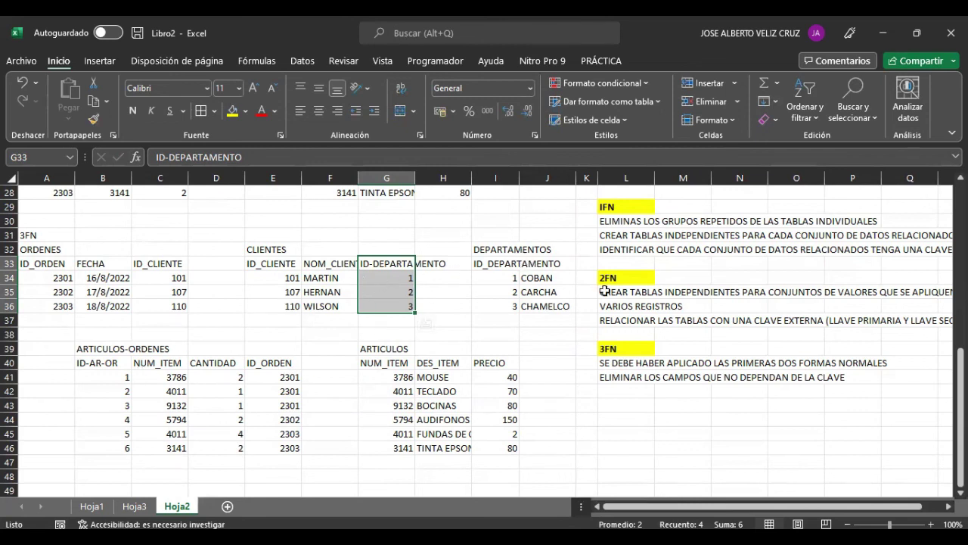
scroll(580, 311, up, 1)
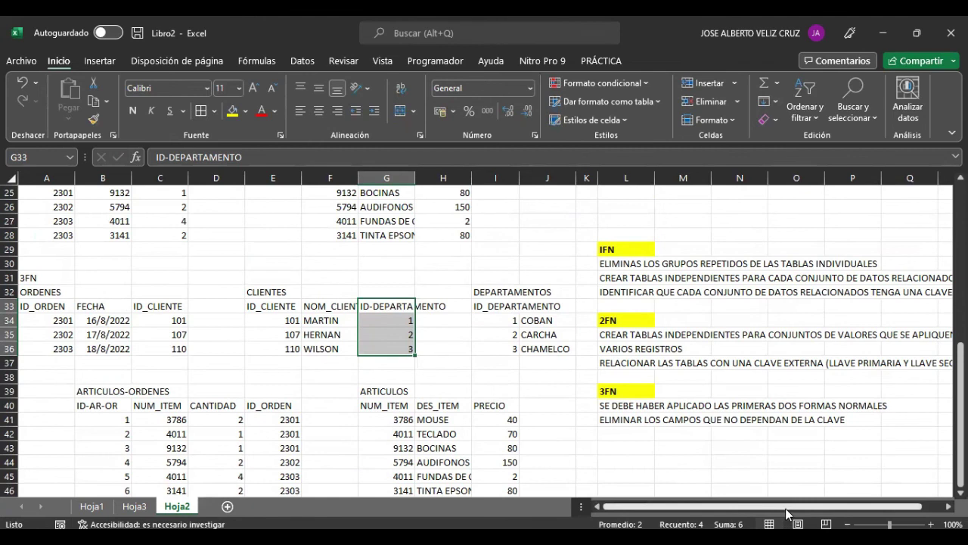
scroll(785, 508, right, 1)
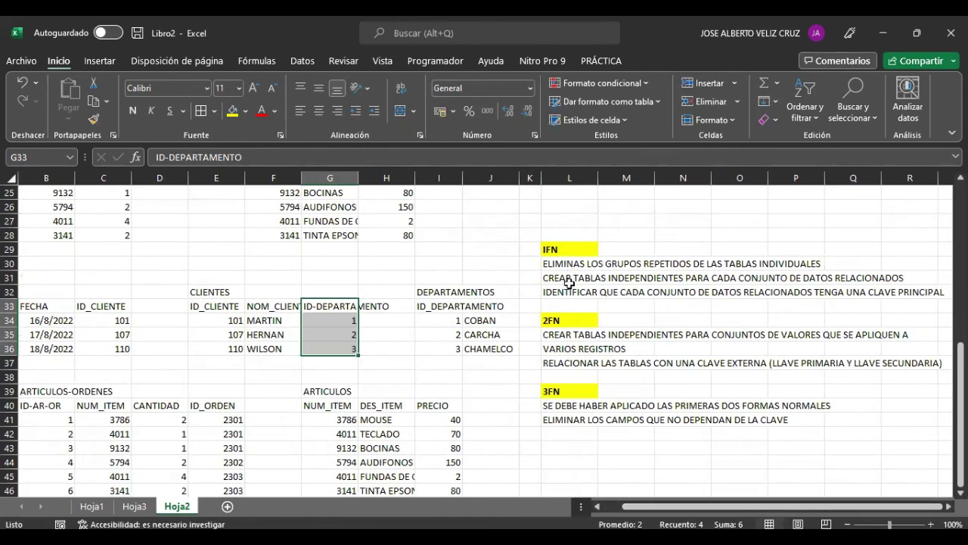